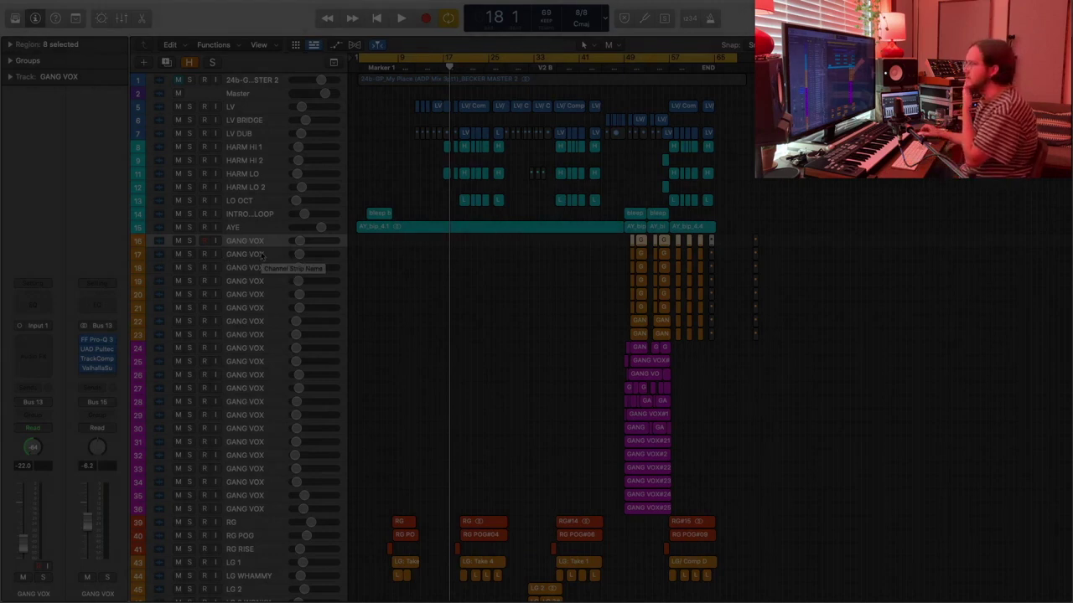
# Select the GANG VOX track, then the RG guitar track, moving down the track list.
pyautogui.click(251, 348)
pyautogui.scroll(-3, 256, 351)
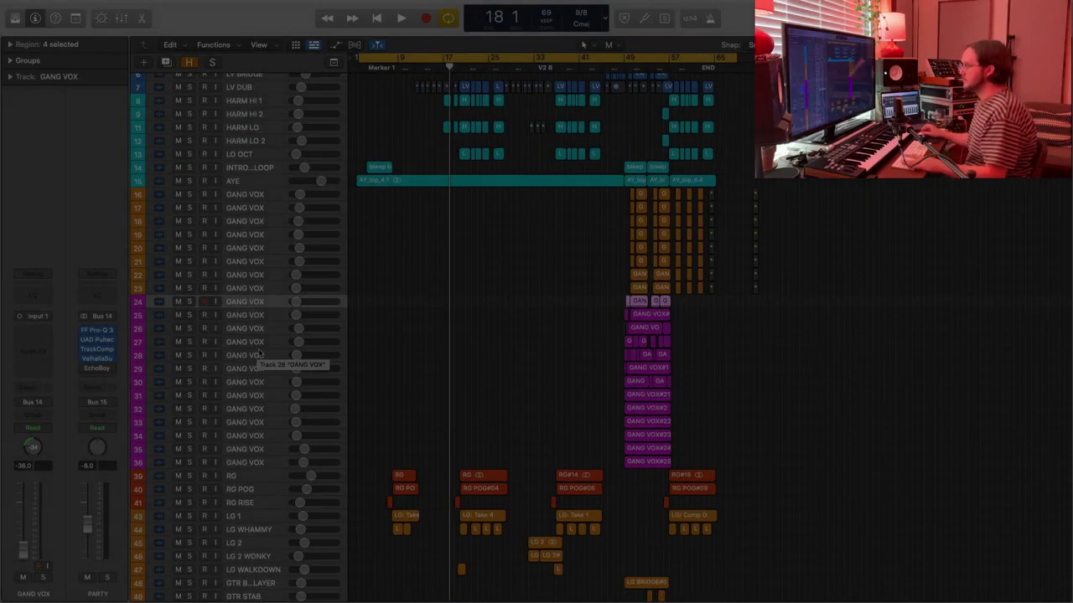
pyautogui.scroll(-4, 258, 354)
pyautogui.scroll(-4, 258, 352)
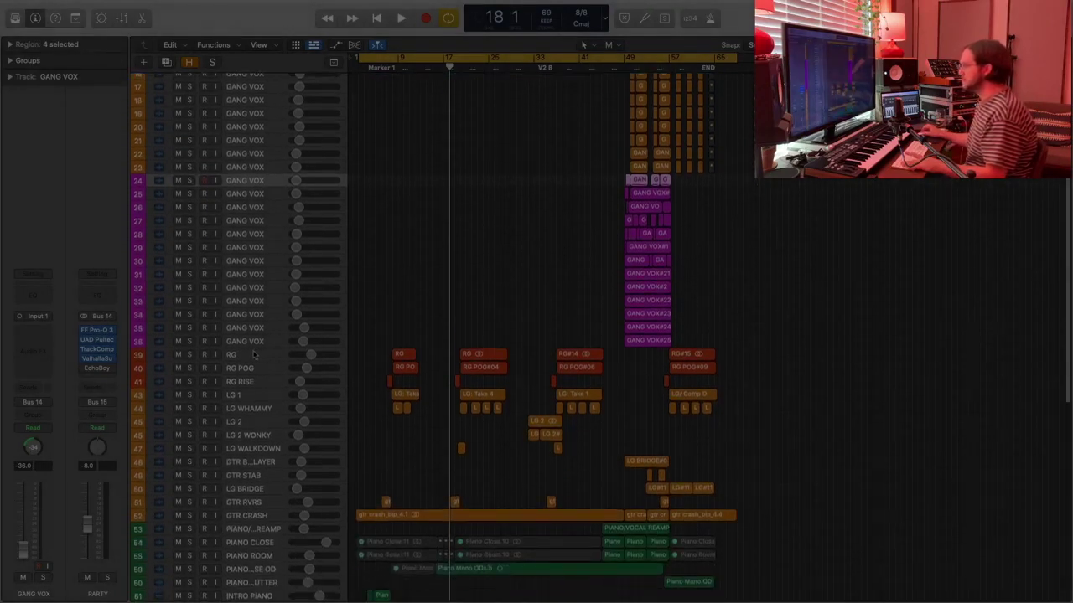
pyautogui.click(252, 355)
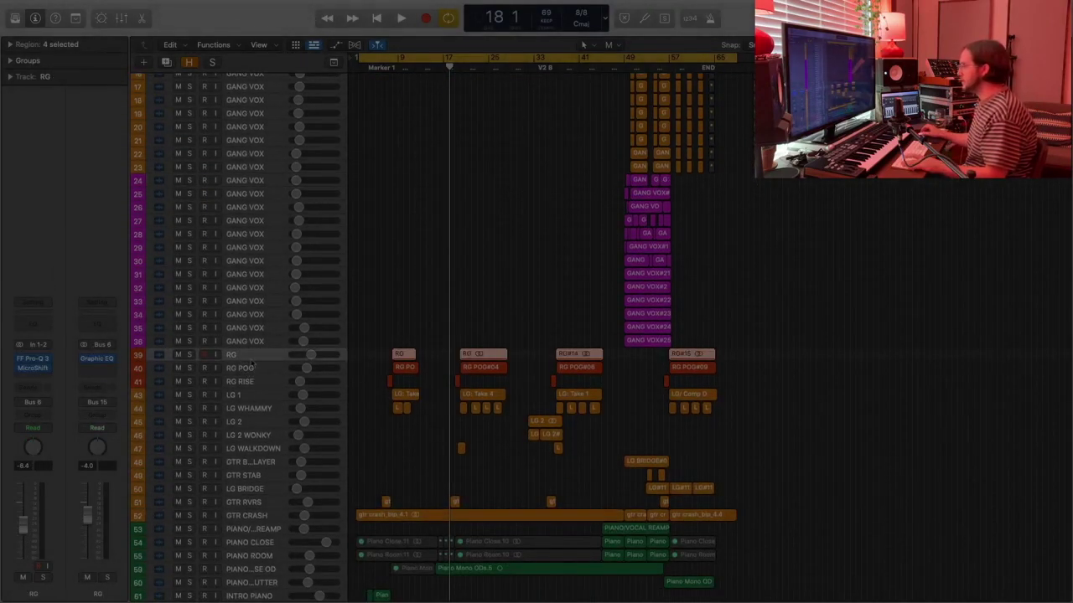
pyautogui.scroll(-4, 252, 369)
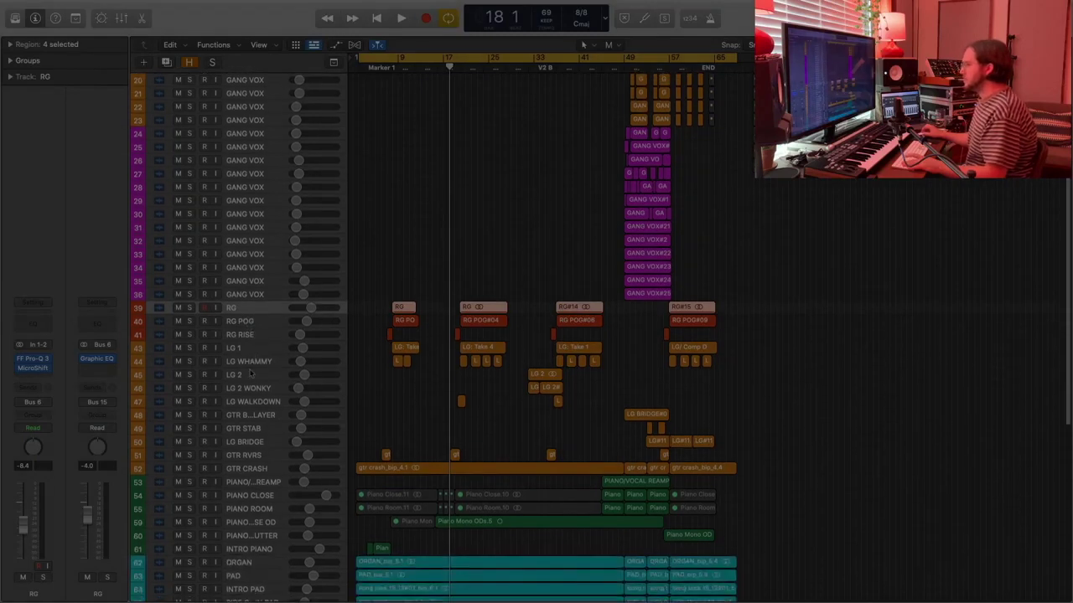
pyautogui.scroll(-10, 264, 356)
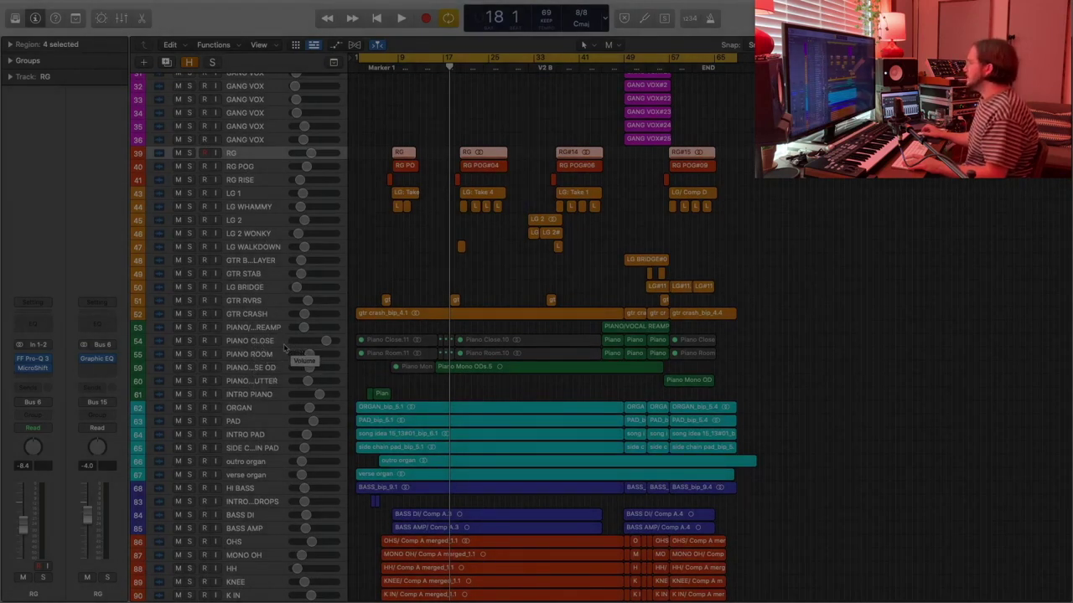
pyautogui.scroll(-2, 285, 348)
pyautogui.scroll(-2, 259, 333)
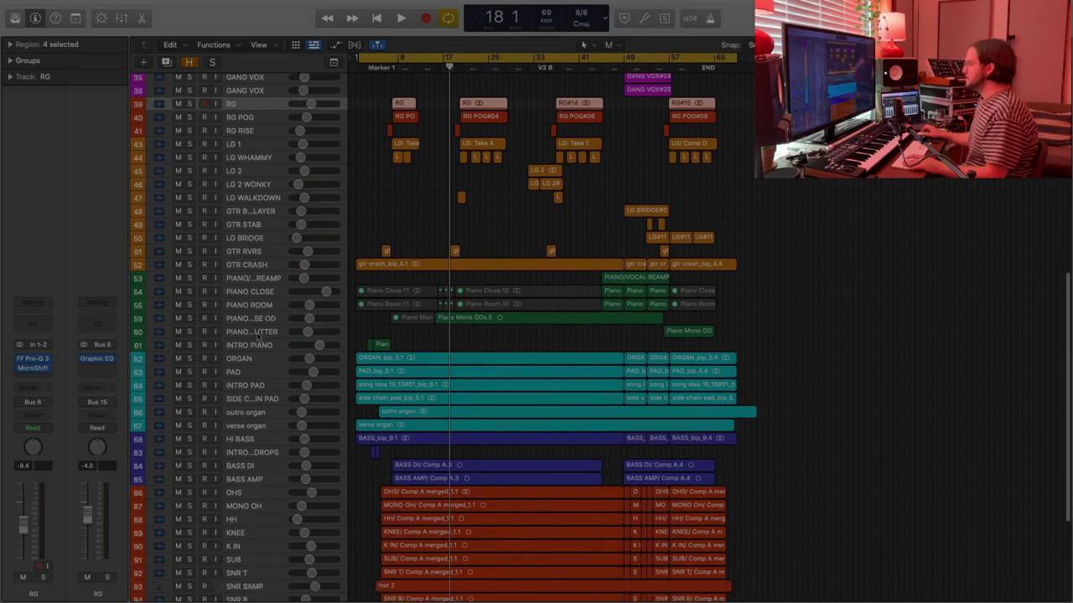
# Make the track rows taller, then select the ORGAN track and the OHS overhead drum track.
pyautogui.press('super+Down')
pyautogui.scroll(-10, 362, 325)
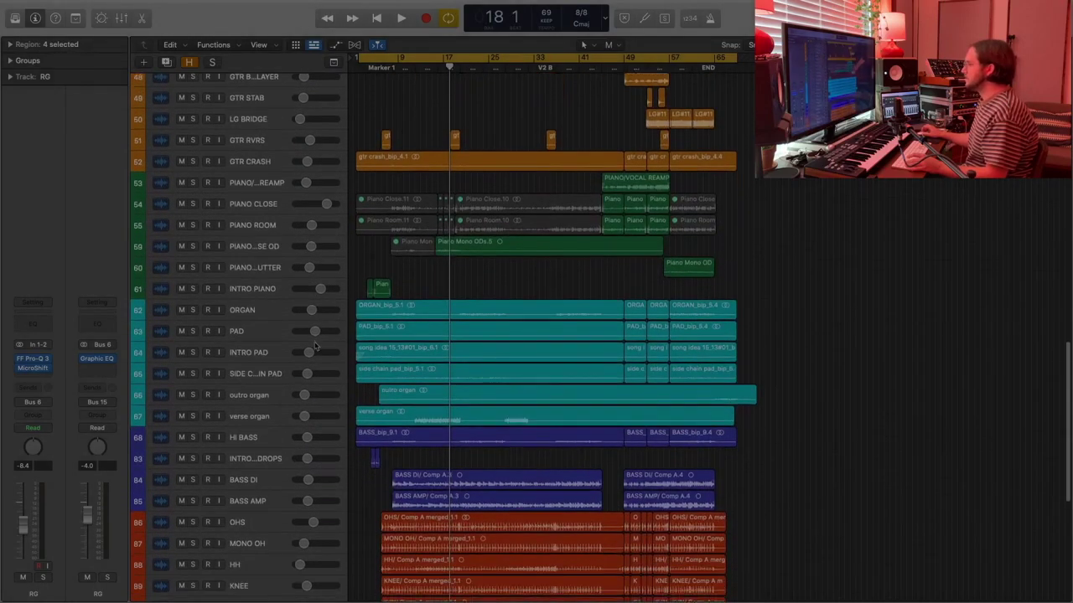
pyautogui.click(262, 282)
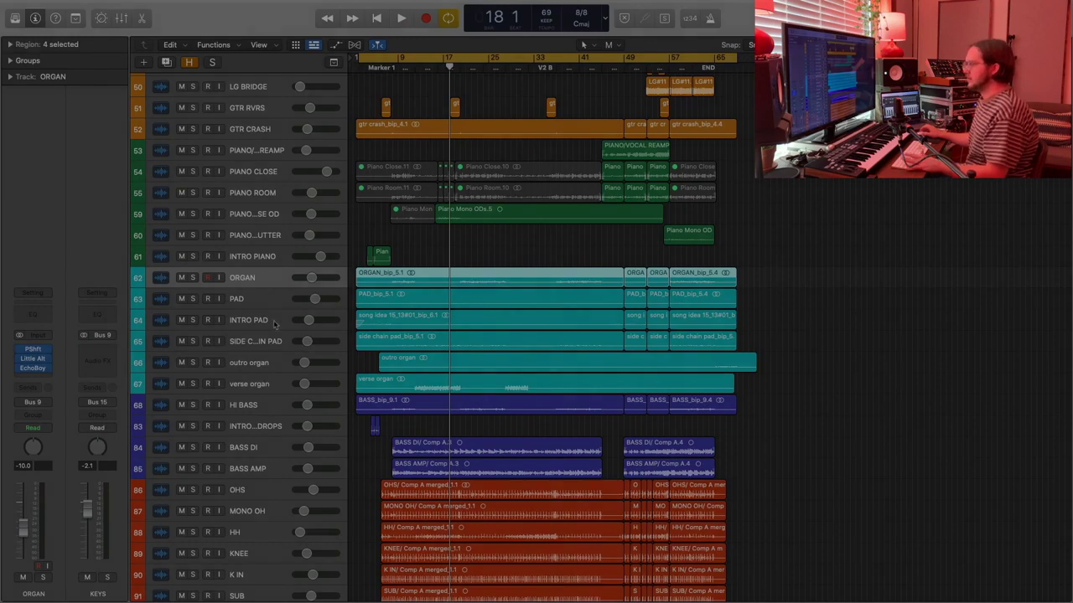
pyautogui.scroll(-2, 277, 335)
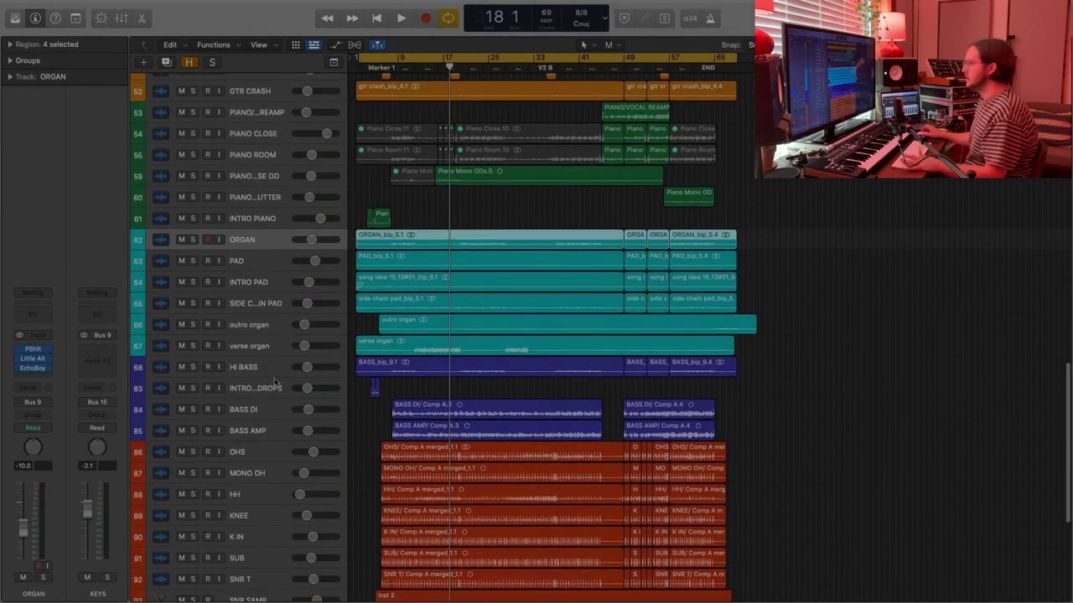
pyautogui.scroll(-3, 275, 382)
pyautogui.scroll(-3, 268, 362)
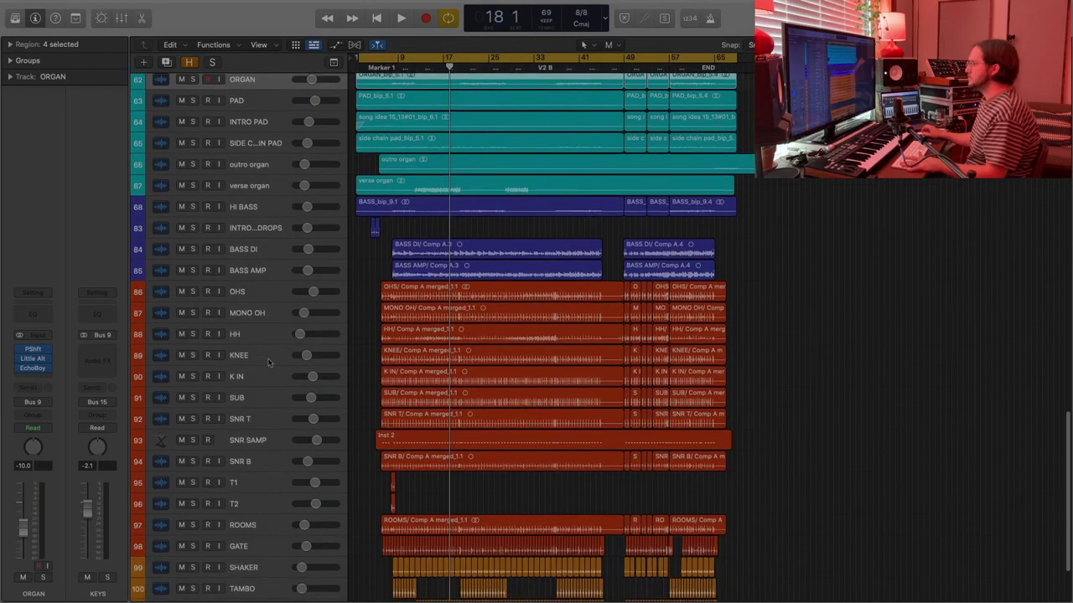
pyautogui.scroll(-5, 269, 362)
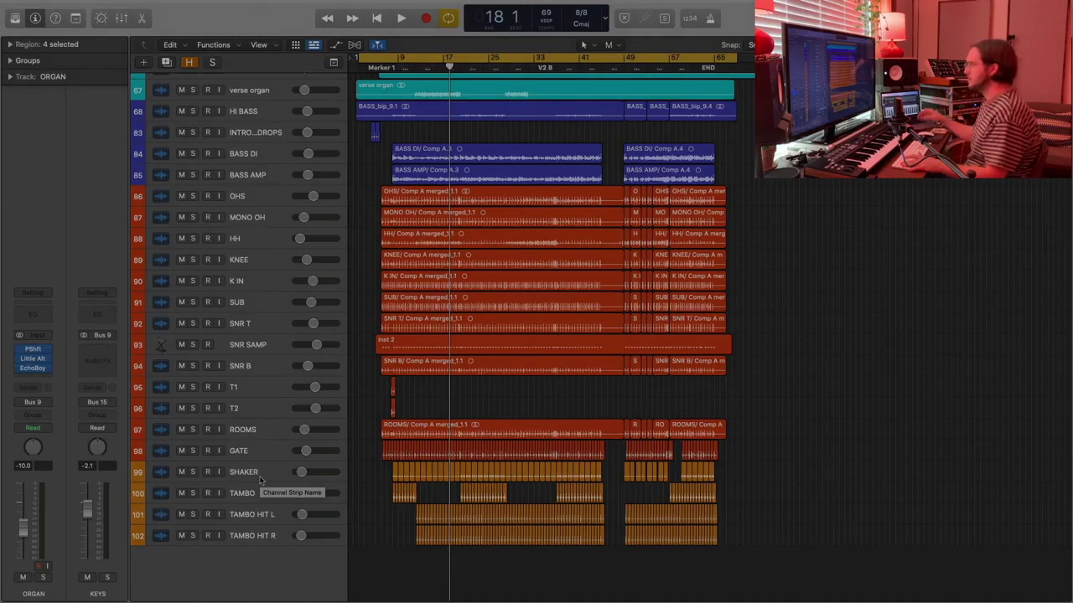
pyautogui.scroll(5, 500, 339)
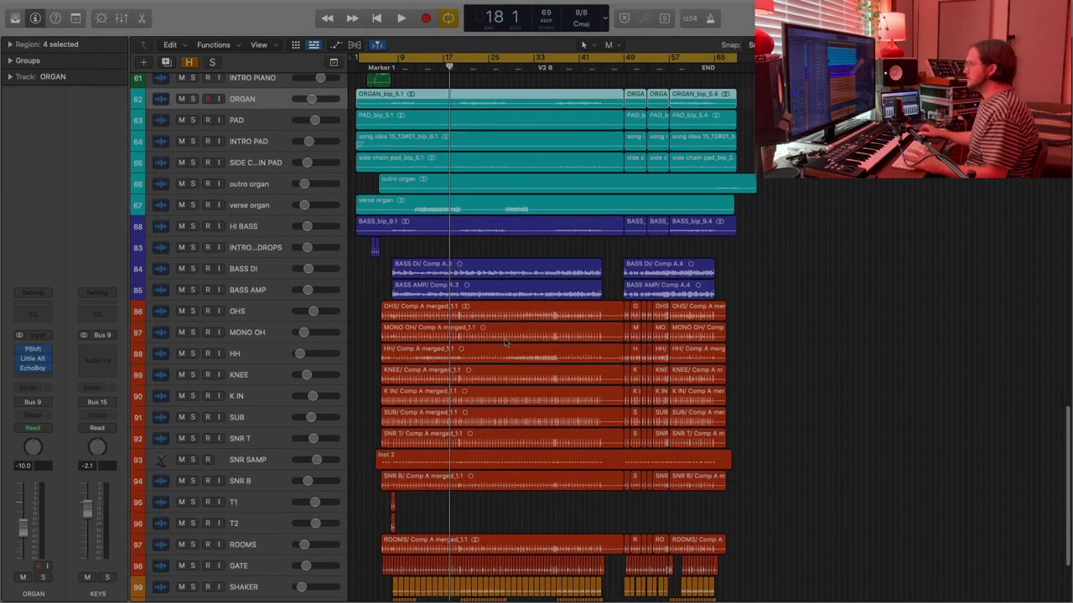
pyautogui.scroll(-3, 505, 342)
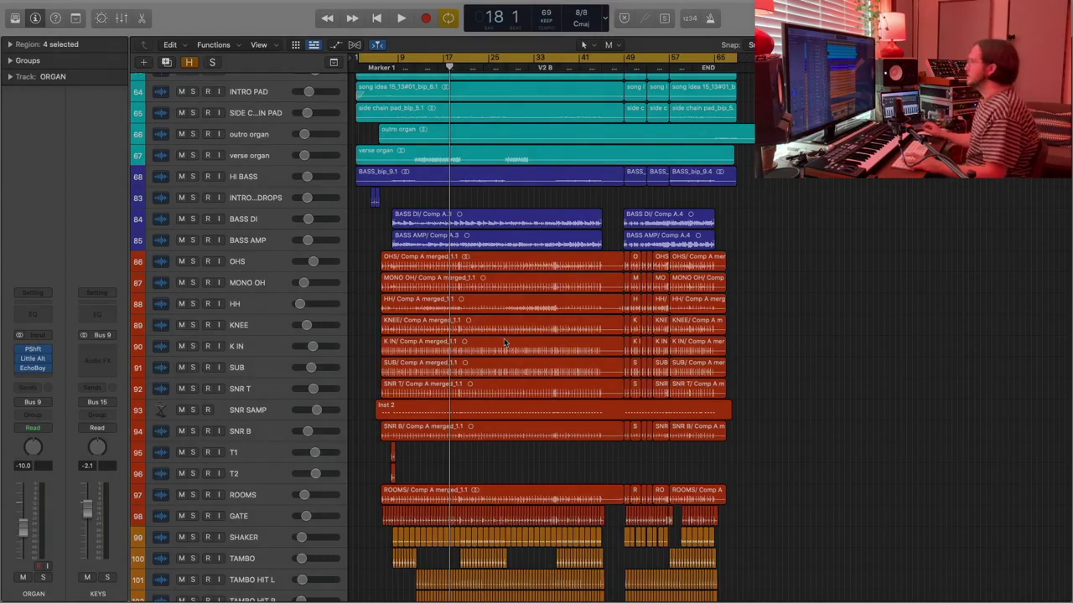
pyautogui.click(262, 265)
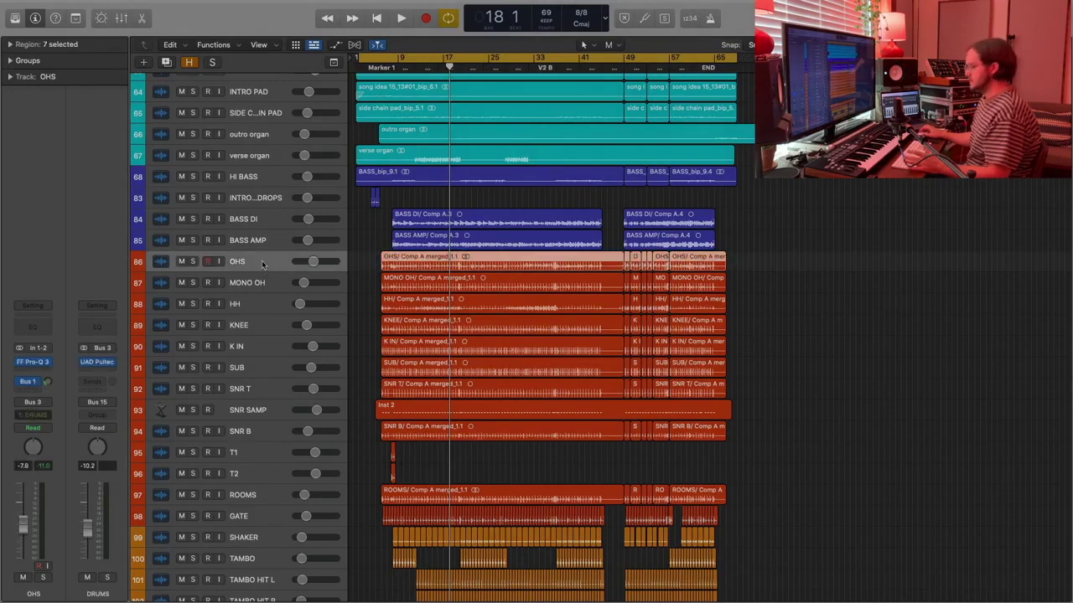
# Solo the DRUMS bus and the SUB channel in the Mixer, then close the Mixer.
pyautogui.press('x')
pyautogui.hscroll(10, 701, 500)
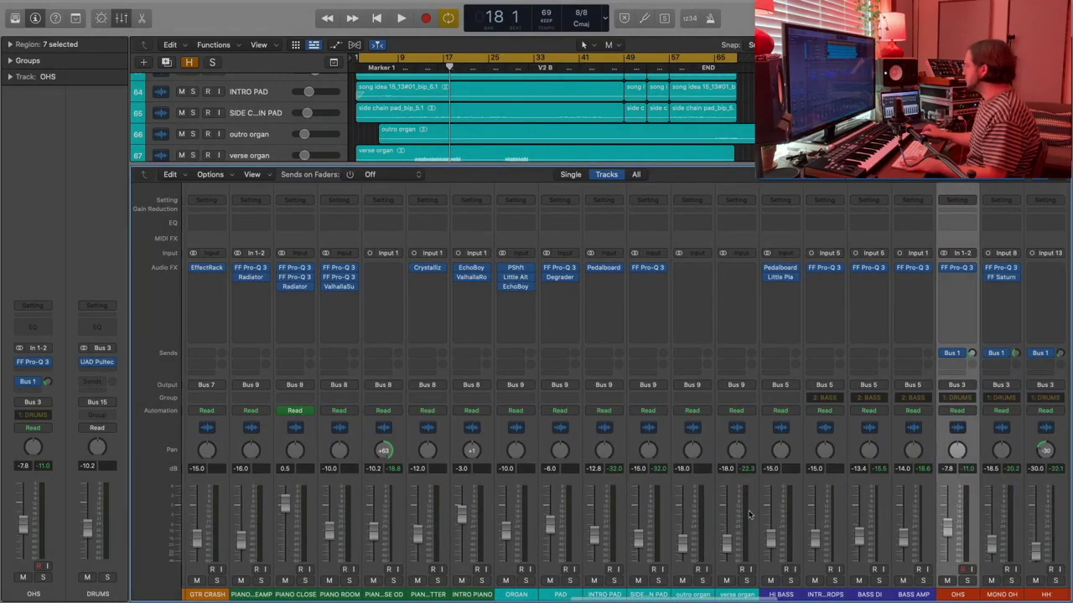
pyautogui.hscroll(10, 701, 500)
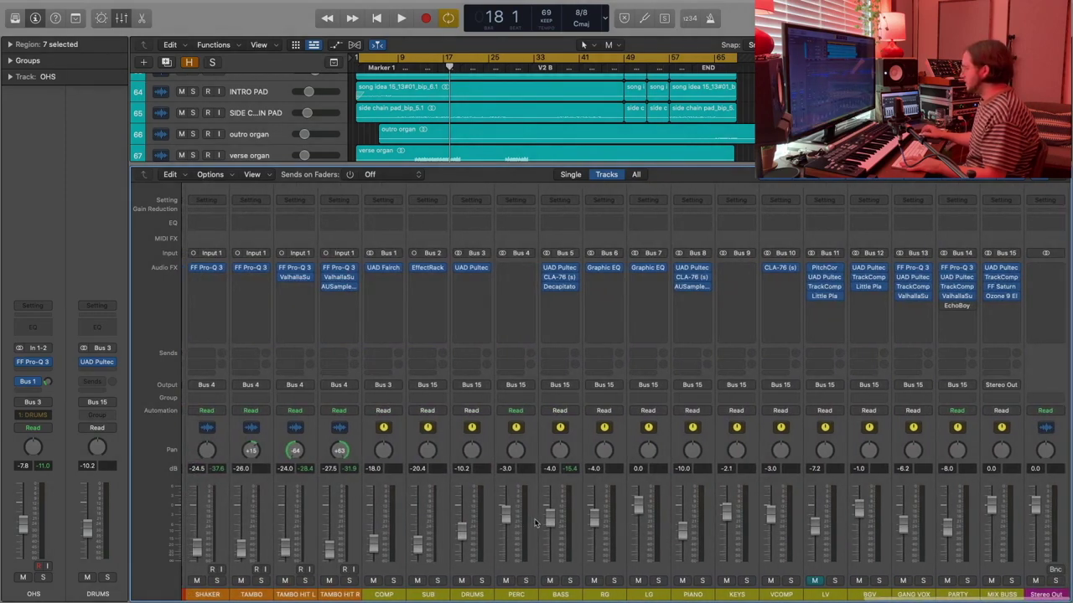
pyautogui.click(484, 581)
pyautogui.click(440, 581)
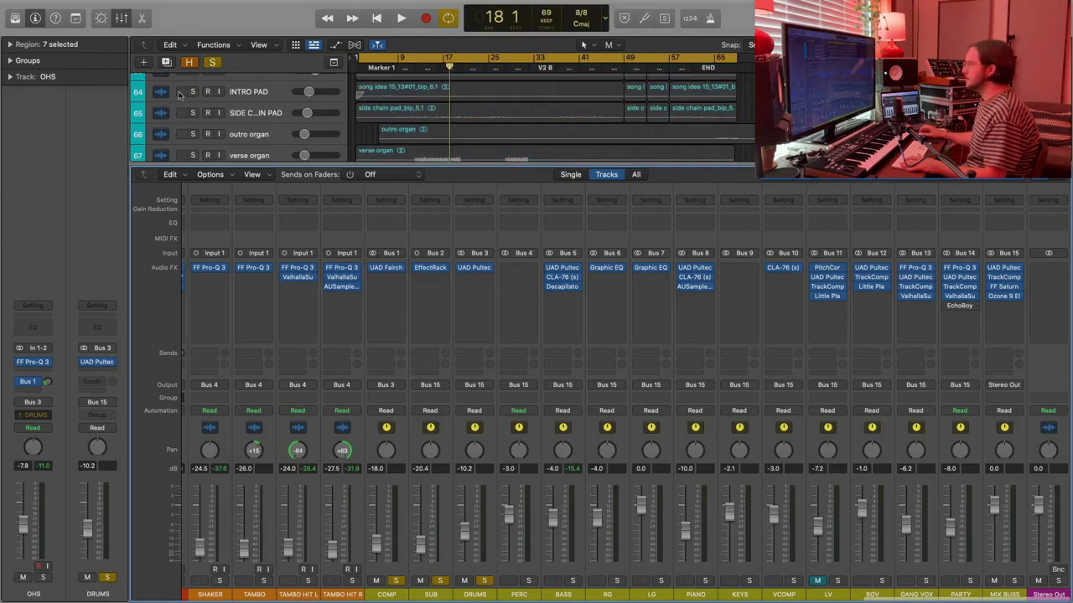
pyautogui.click(118, 16)
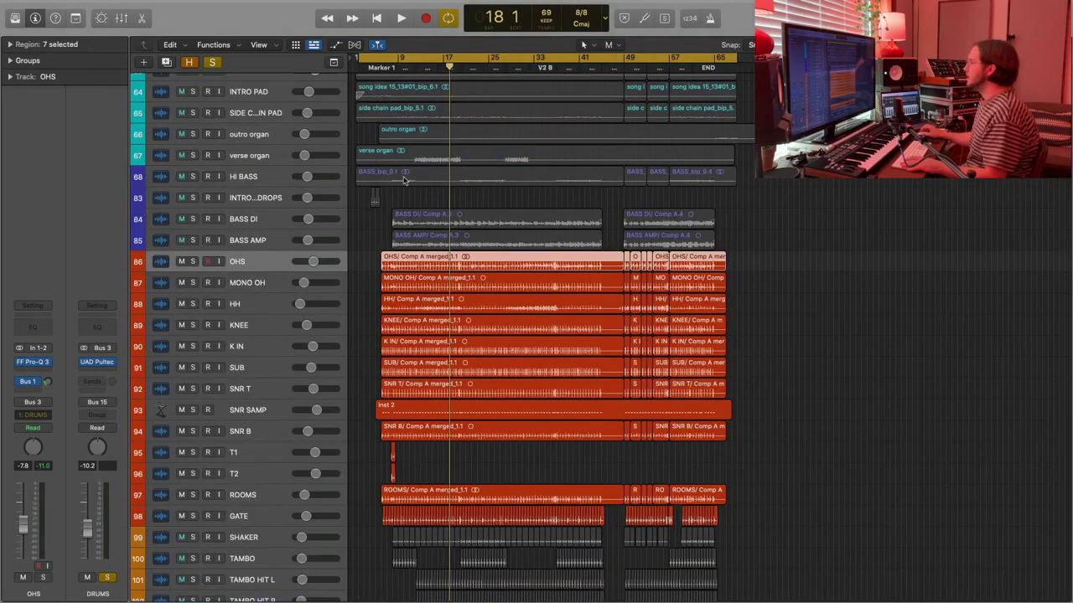
# Move the cycle start to bar 6 and play the soloed drums briefly.
pyautogui.scroll(-1, 402, 180)
pyautogui.moveTo(361, 58); pyautogui.dragTo(378, 59)
pyautogui.scroll(-1, 450, 306)
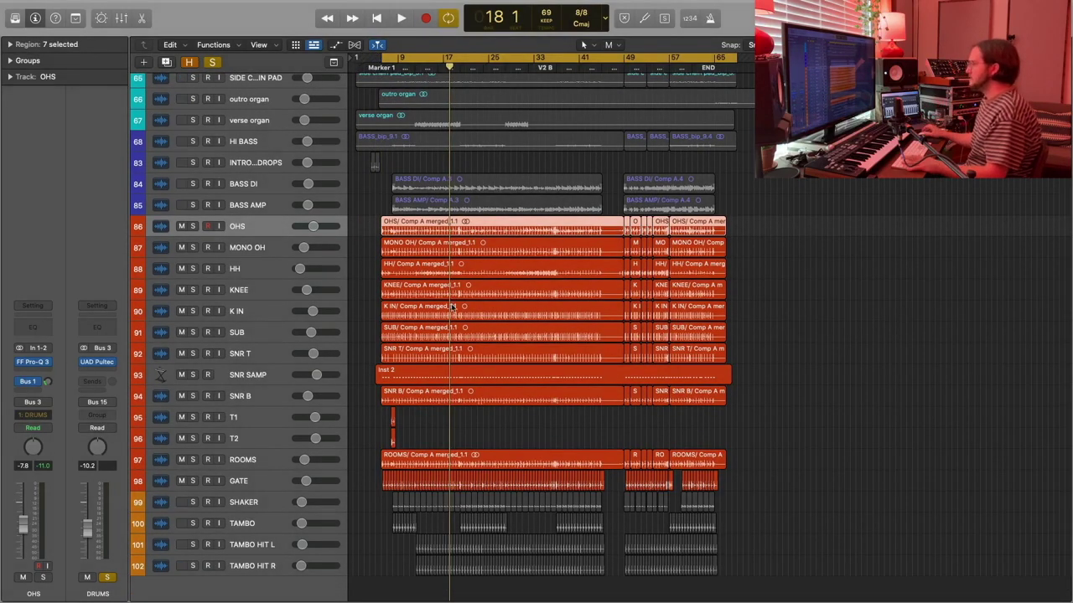
pyautogui.press('space')
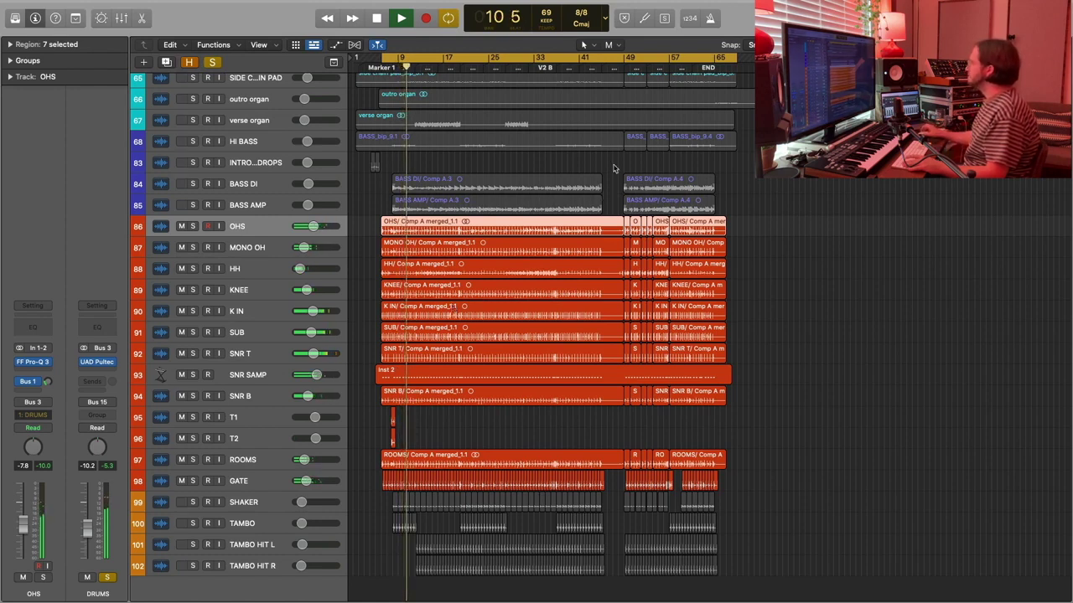
pyautogui.press('space')
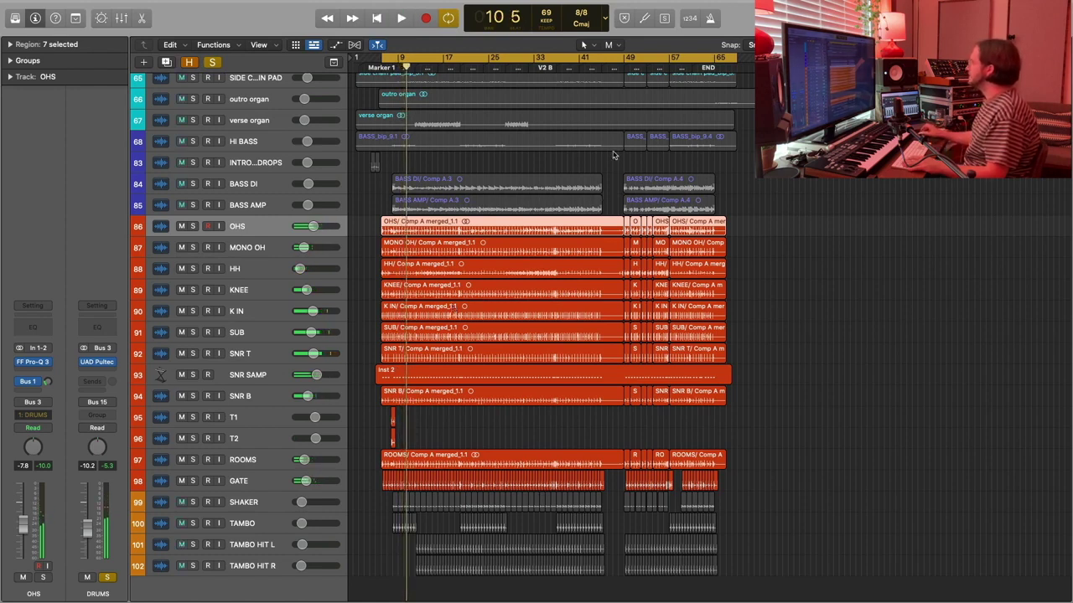
# Turn cycle looping off and listen from bar 47 before stopping.
pyautogui.press('space')
pyautogui.click(619, 61)
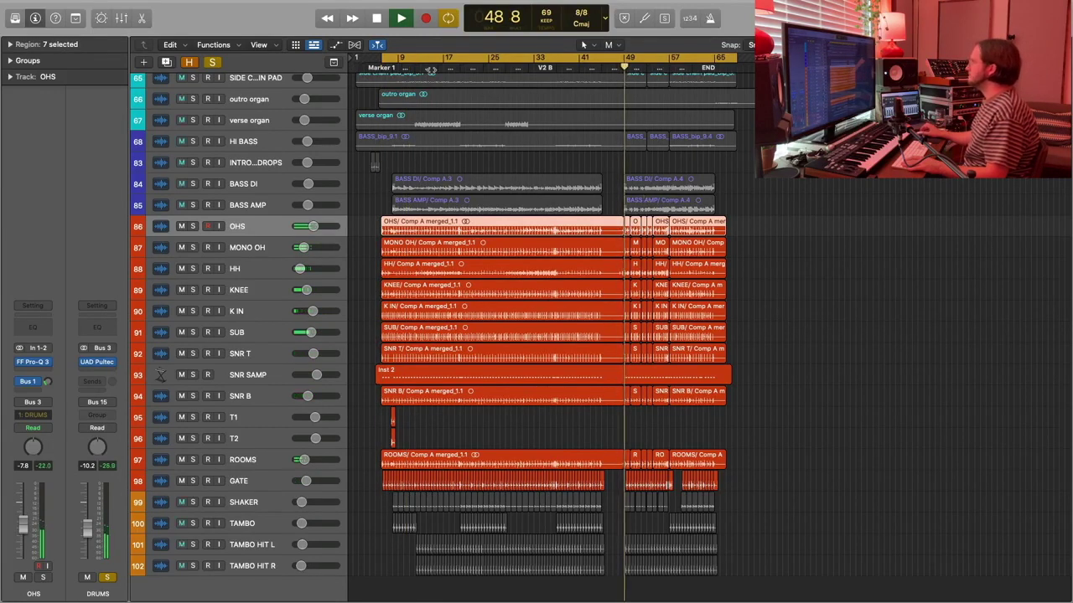
pyautogui.click(448, 19)
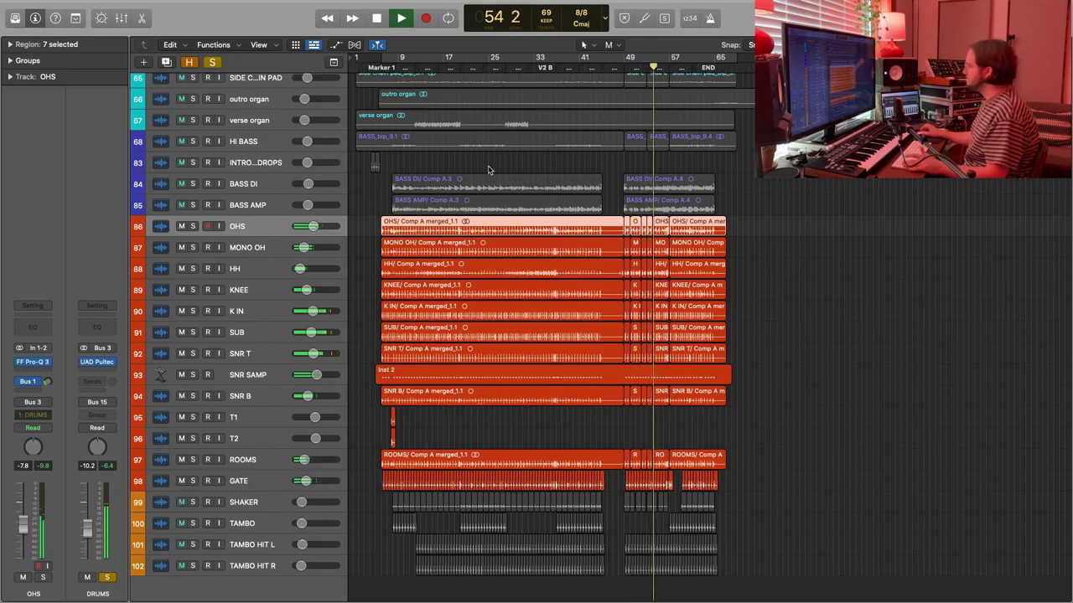
pyautogui.press('space')
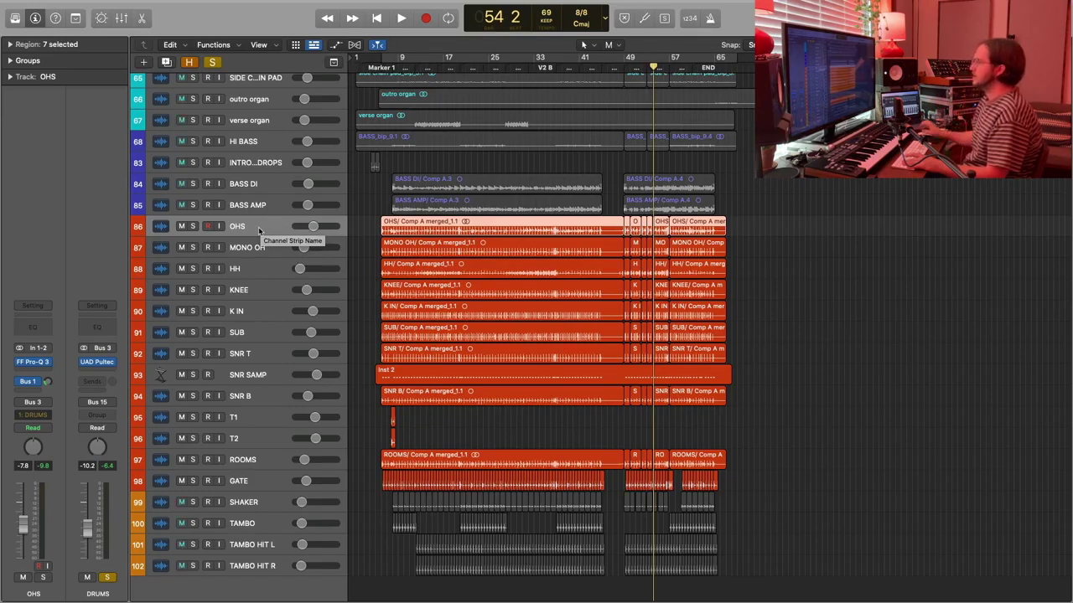
# Audition the OHS overhead track soloed from bar 25, then release its solo.
pyautogui.click(192, 226)
pyautogui.click(490, 65)
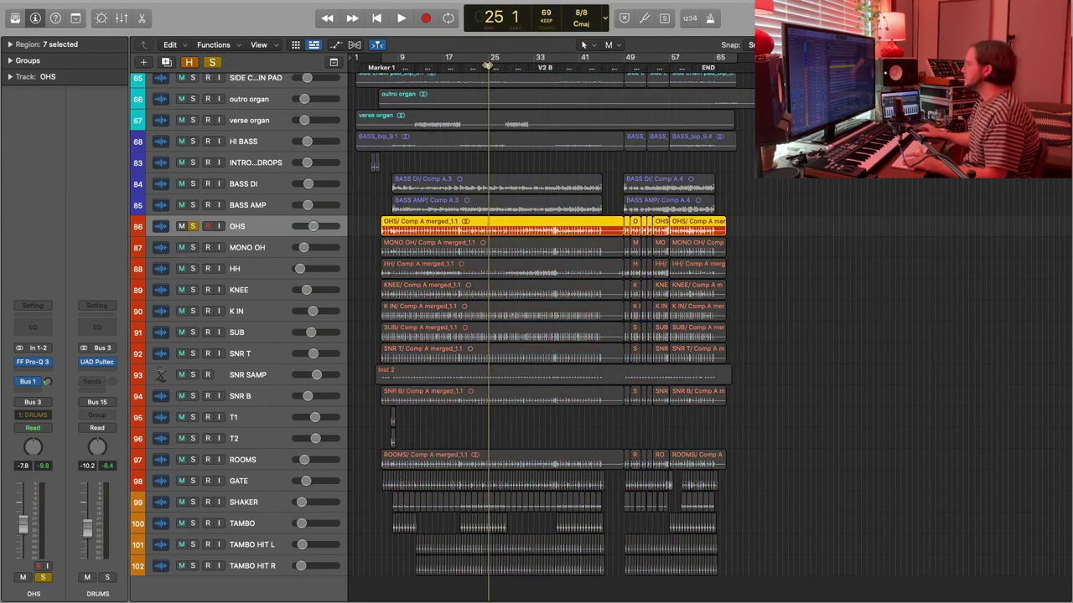
pyautogui.press('space')
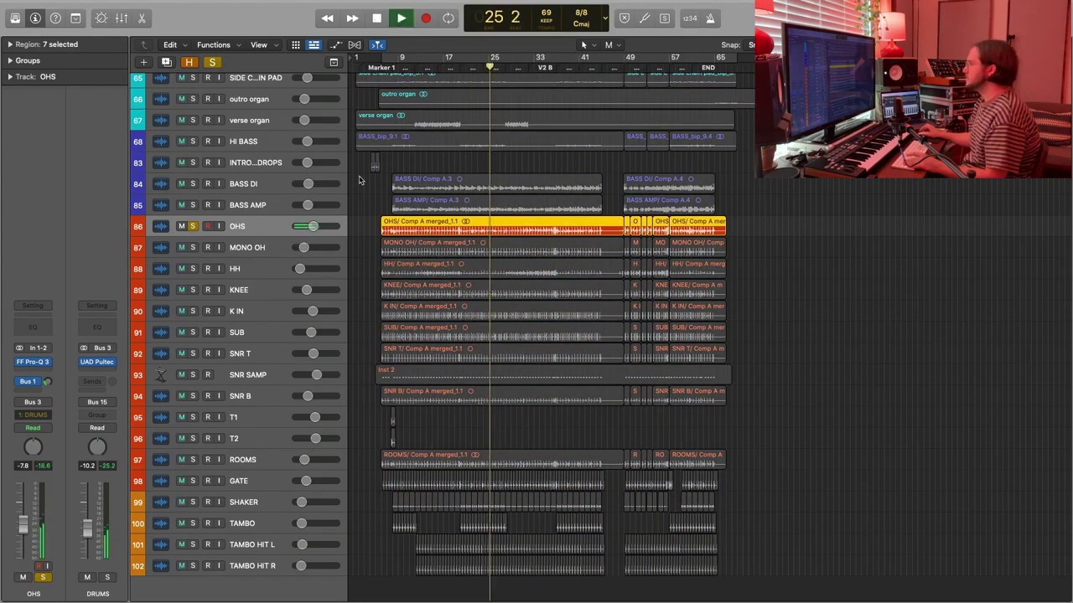
pyautogui.click(192, 227)
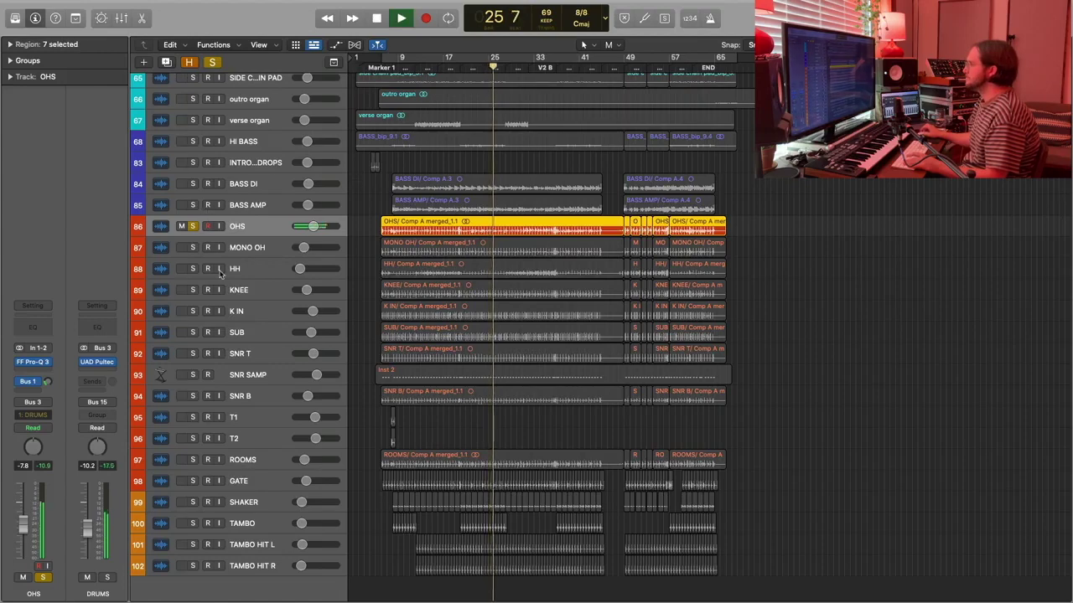
pyautogui.press('space')
pyautogui.click(191, 225)
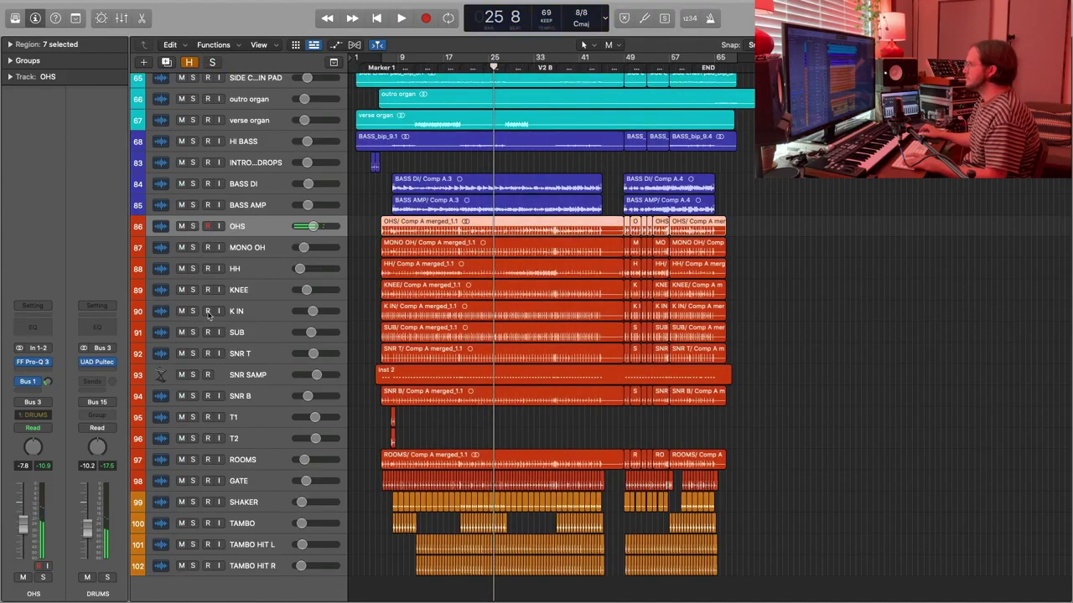
# Audition the ROOMS track soloed, unsolo it, and select the OHS track's channel.
pyautogui.click(192, 459)
pyautogui.press('space')
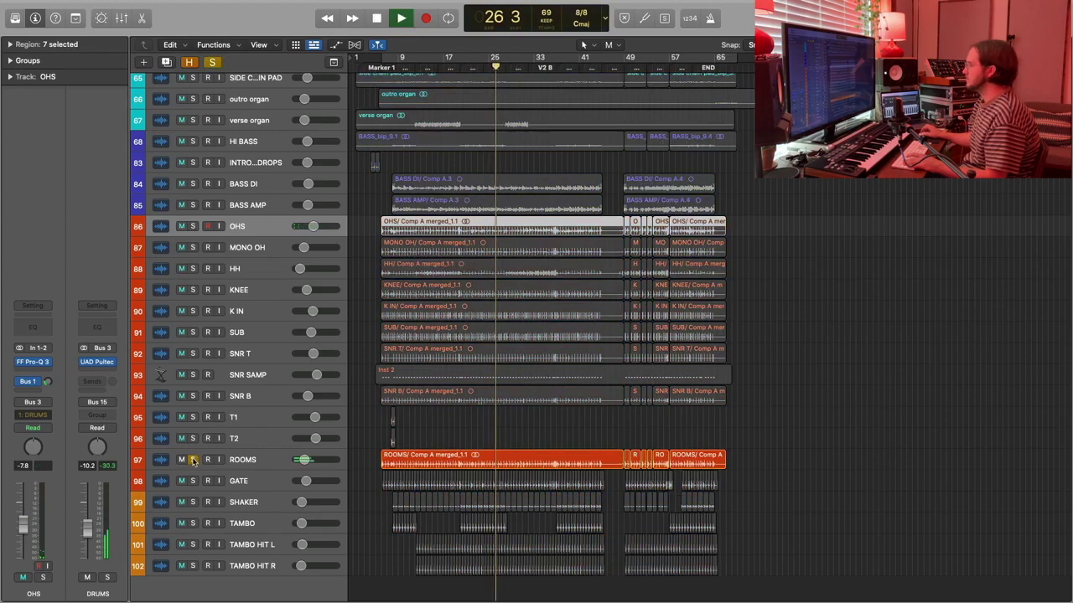
pyautogui.click(243, 459)
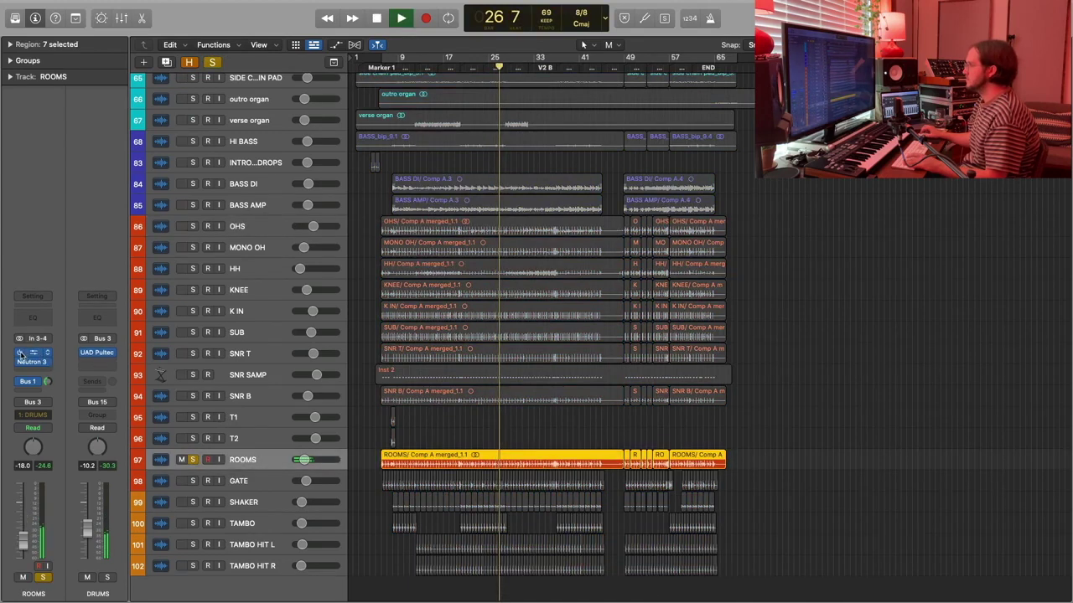
pyautogui.press('space')
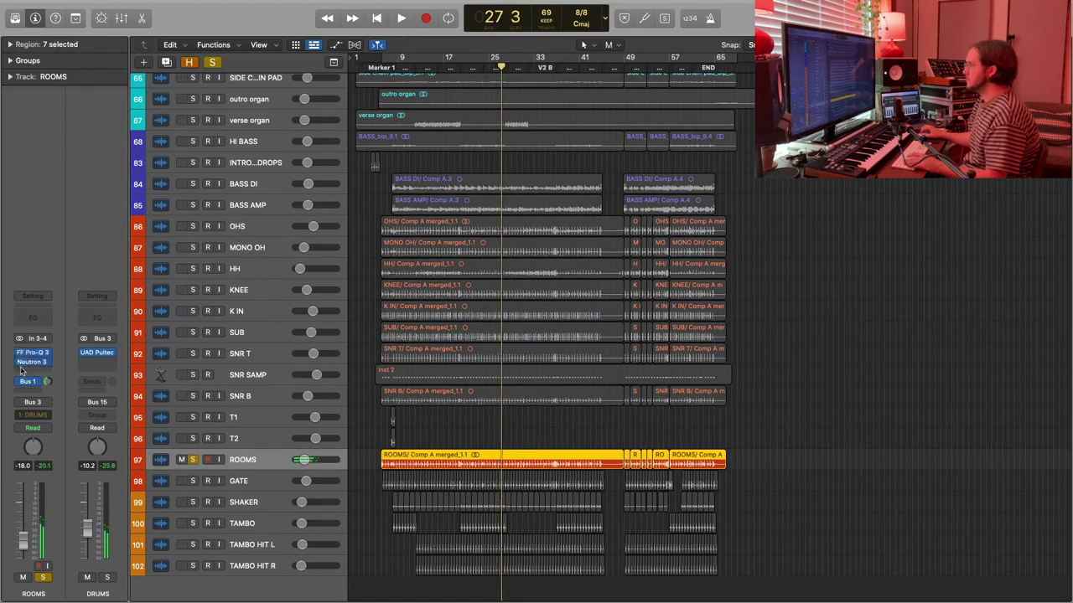
pyautogui.click(192, 460)
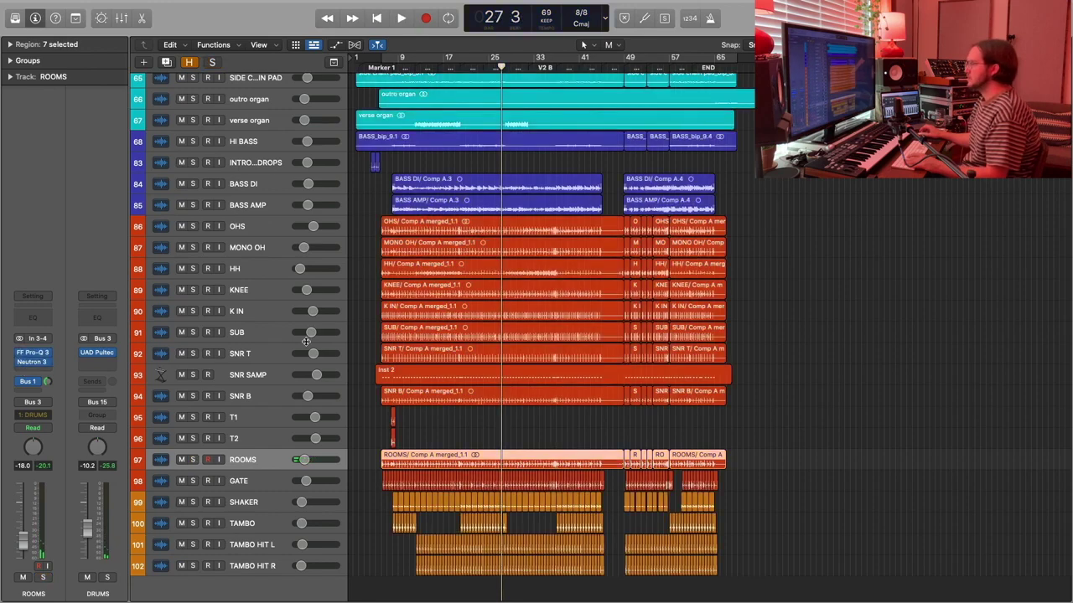
pyautogui.click(259, 227)
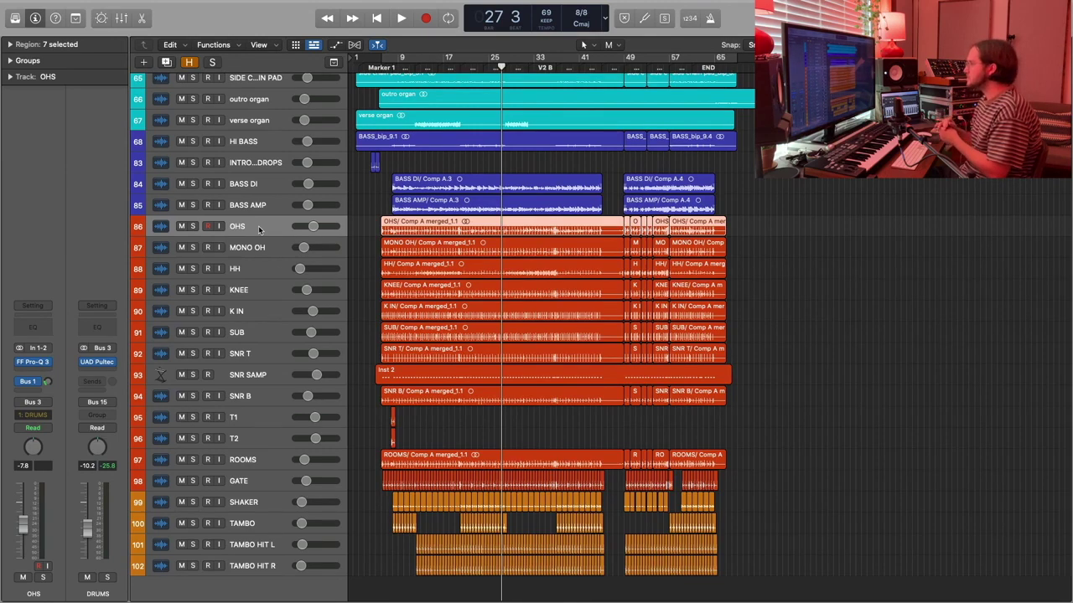
# Check the MONO OH, HH, KNEE, K IN, SUB, SNR T, T1 and GATE channel strips.
pyautogui.click(258, 252)
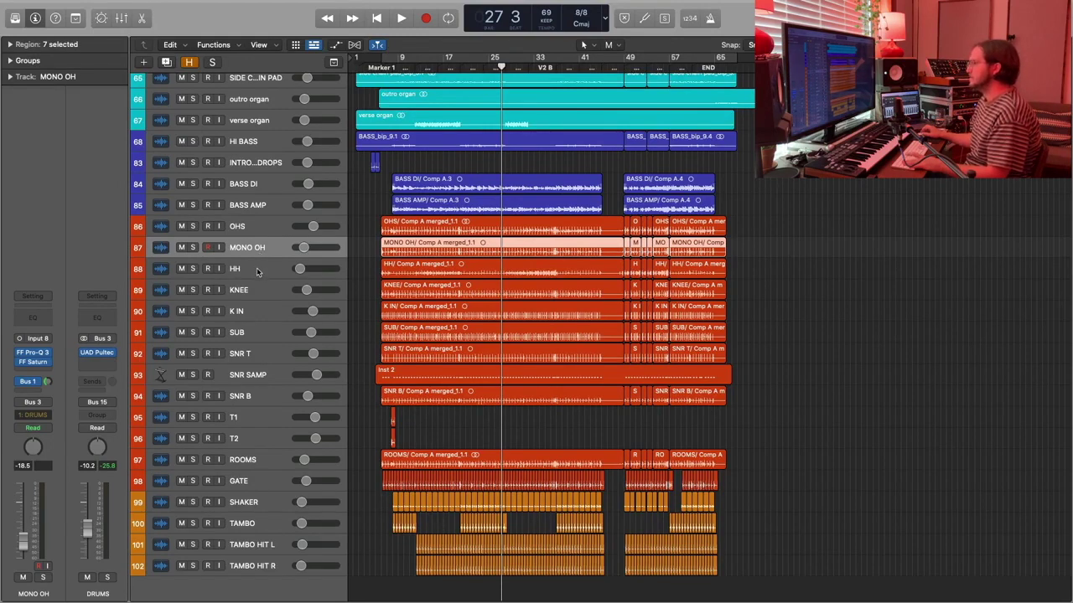
pyautogui.click(256, 268)
pyautogui.click(253, 290)
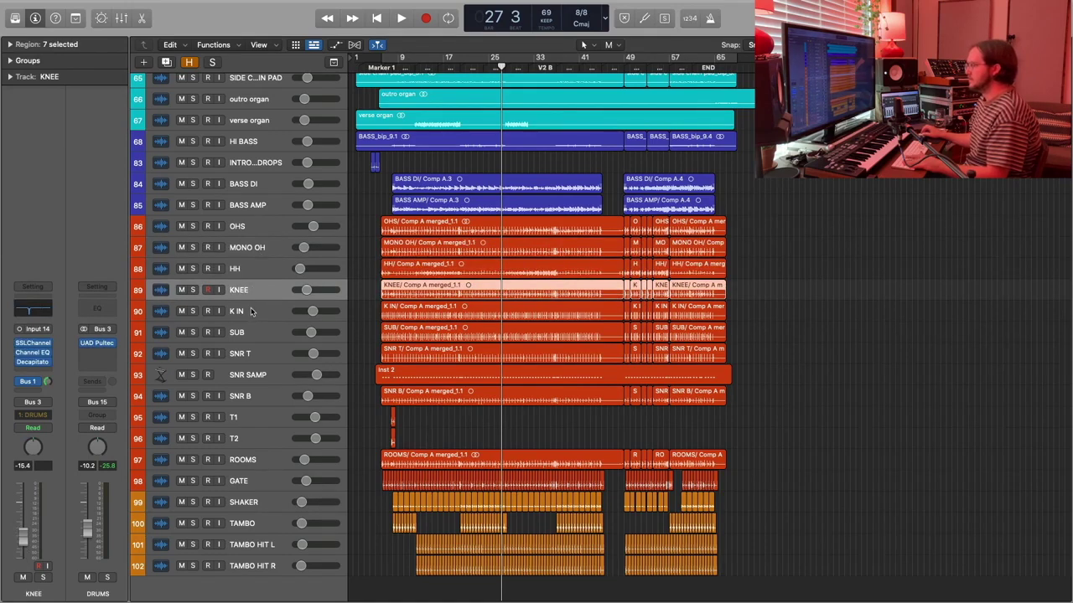
pyautogui.click(251, 317)
pyautogui.click(252, 335)
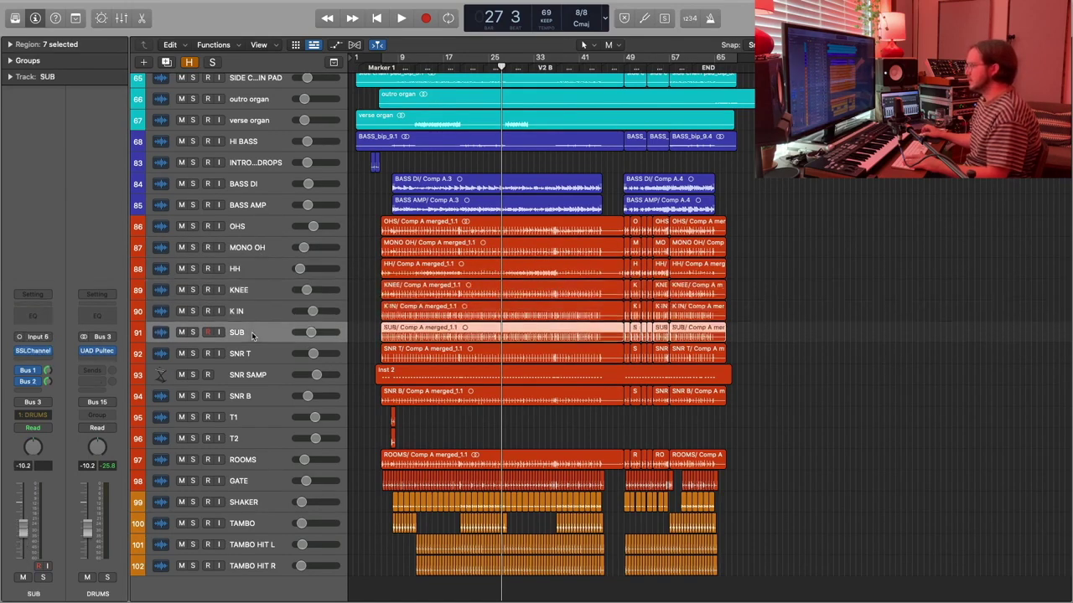
pyautogui.click(254, 354)
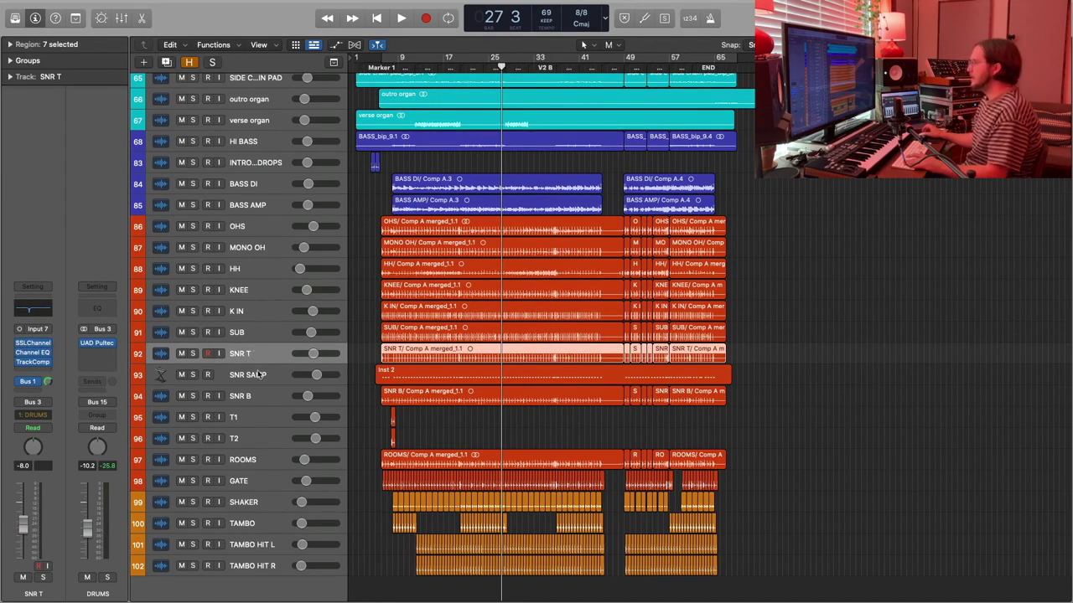
pyautogui.click(247, 417)
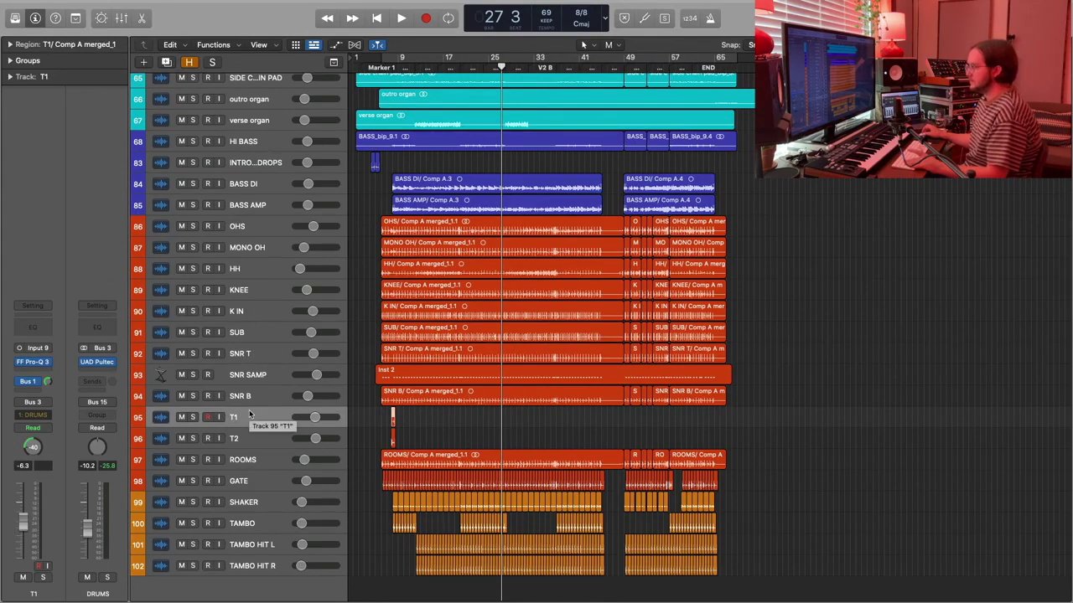
pyautogui.click(243, 482)
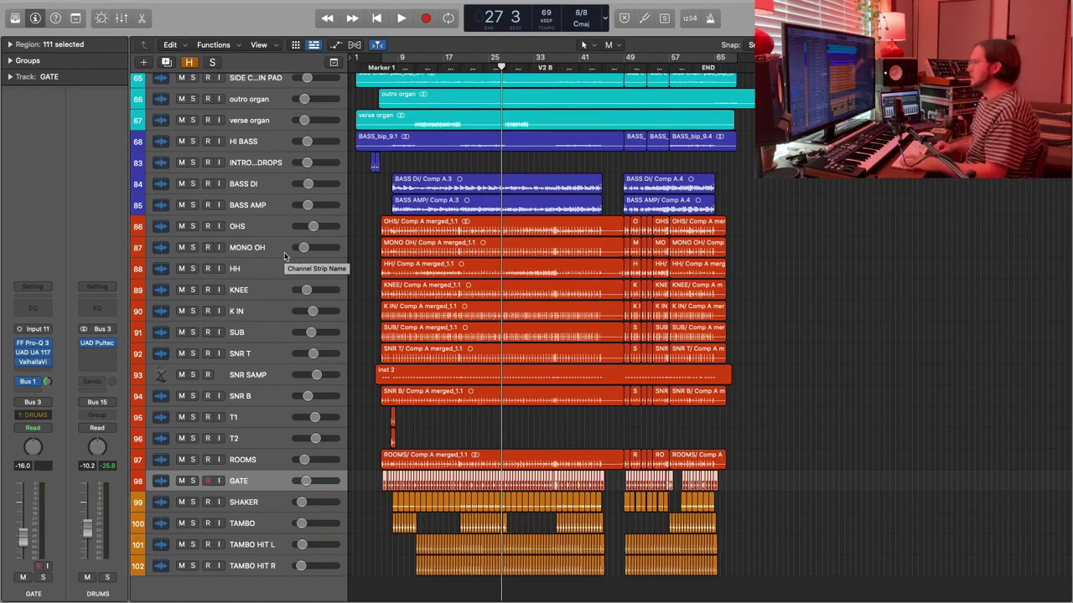
# Compare the OHS channel strip with the MONO OH and K IN strips.
pyautogui.click(257, 223)
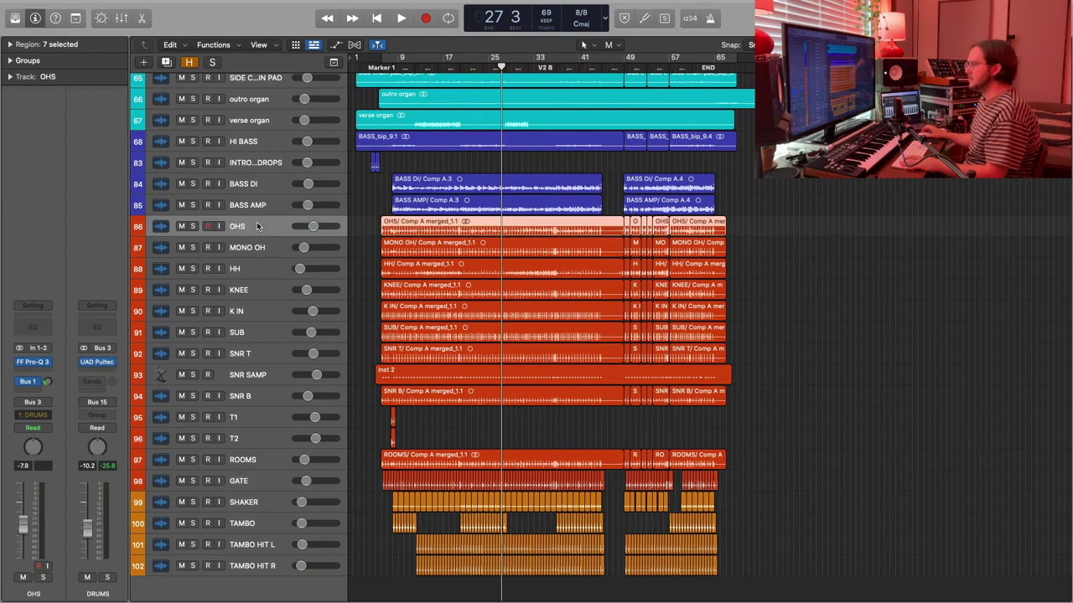
pyautogui.click(260, 248)
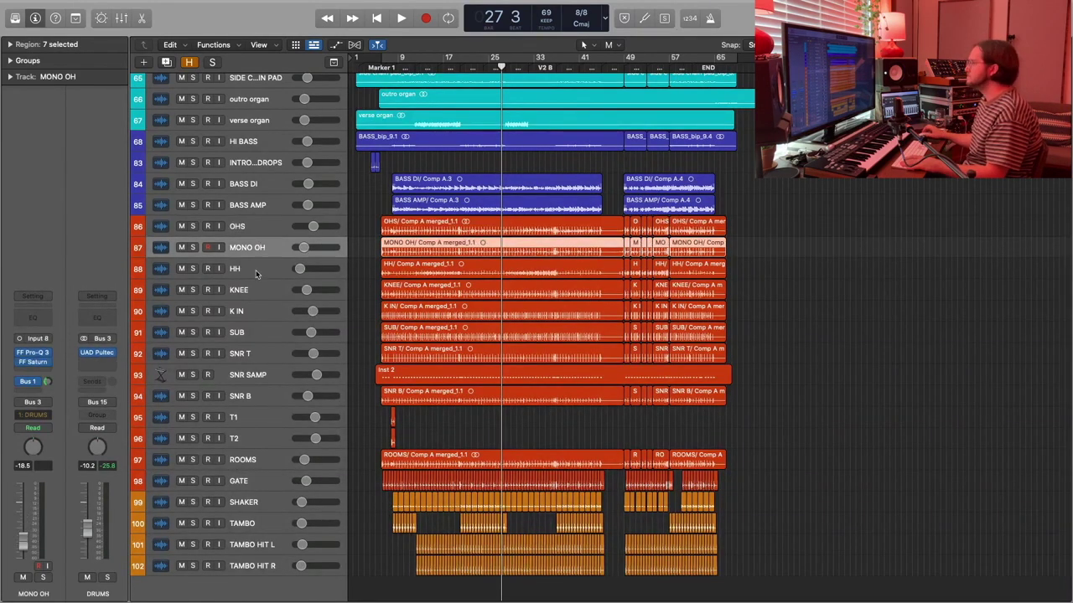
pyautogui.click(249, 311)
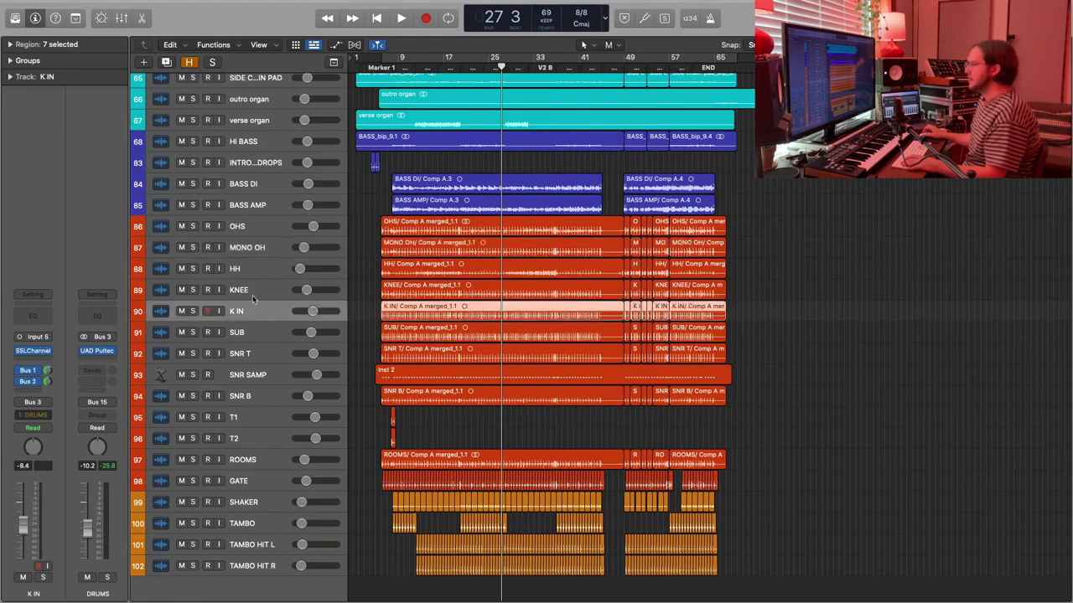
pyautogui.click(254, 234)
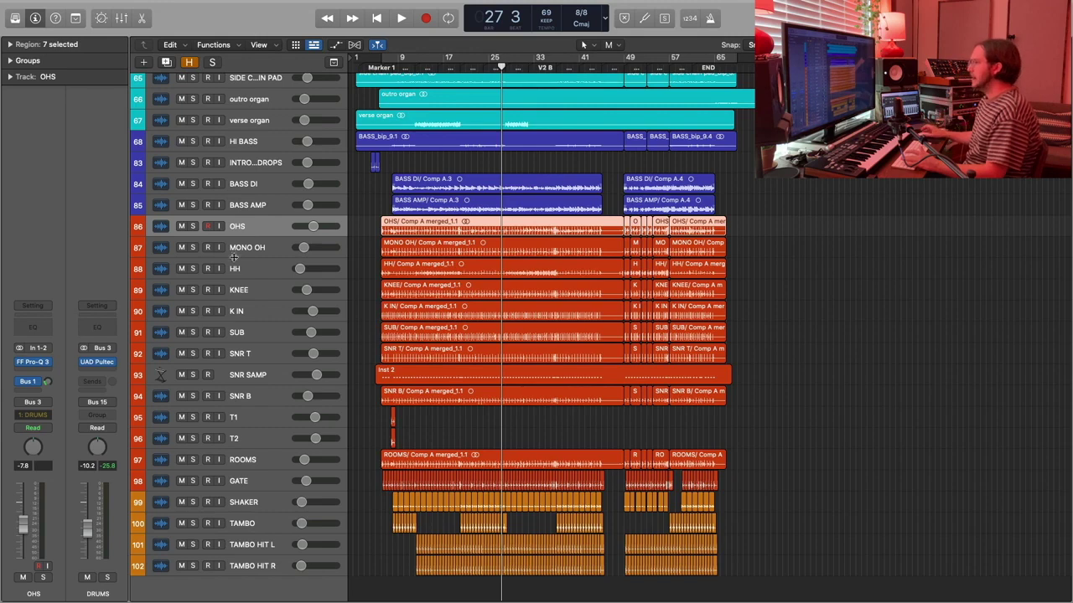
# Select and solo the SNR SAMP track and open its Sampler instrument.
pyautogui.click(248, 377)
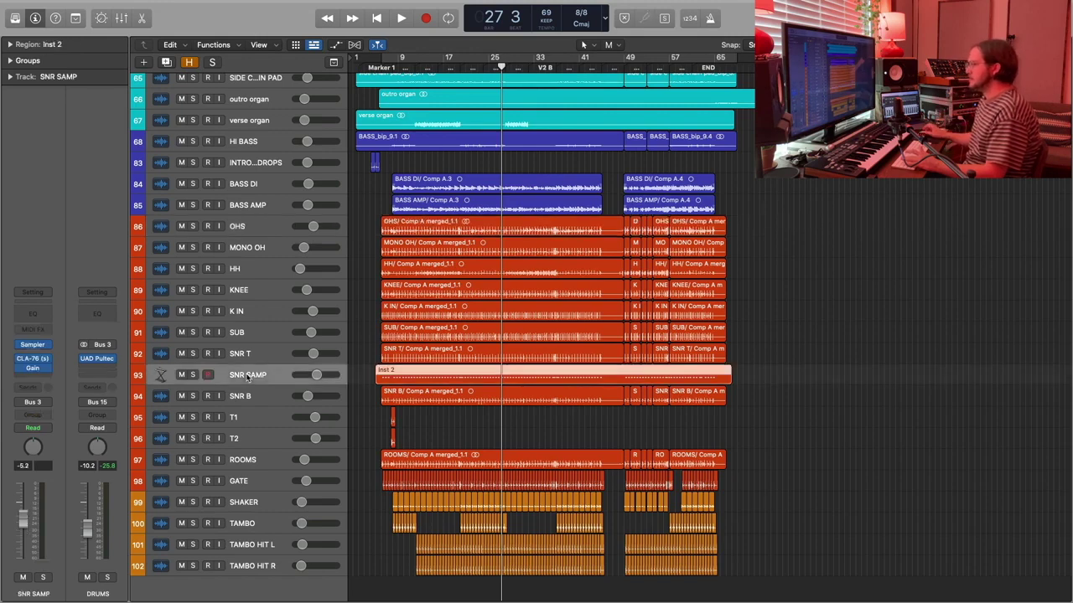
pyautogui.click(192, 374)
pyautogui.click(33, 345)
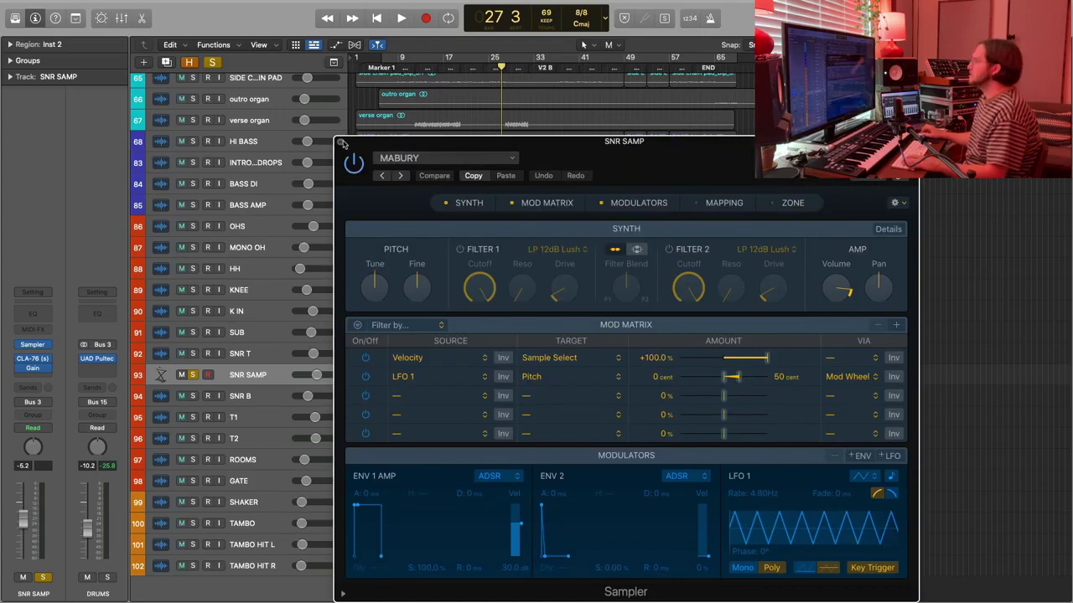
# Close the Sampler, play soloed SNR SAMP from bar 25, unsolo it, and select GATE.
pyautogui.click(339, 144)
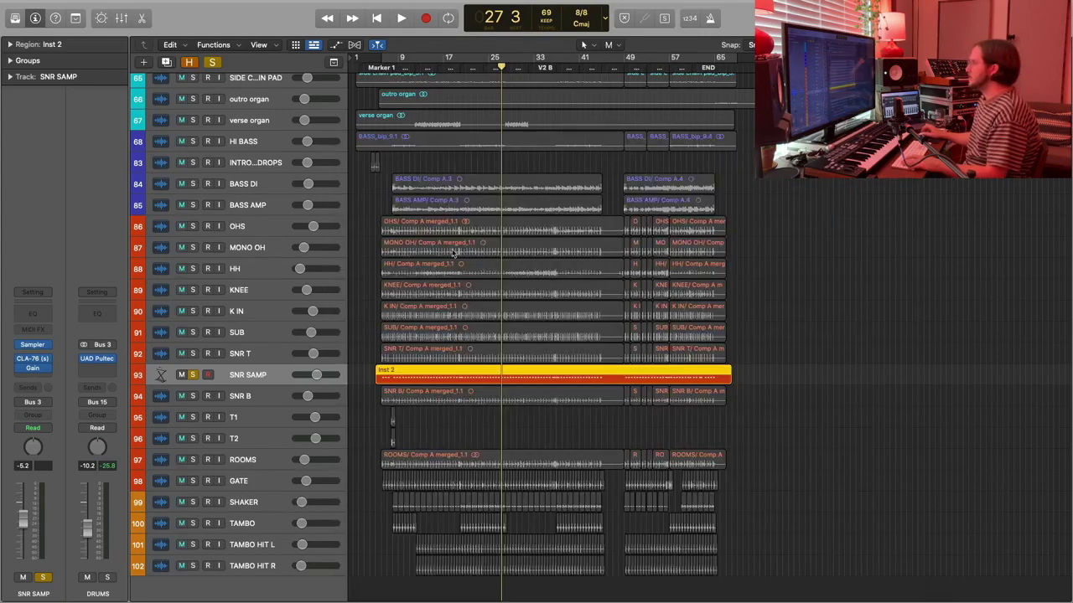
pyautogui.click(488, 67)
pyautogui.press('space')
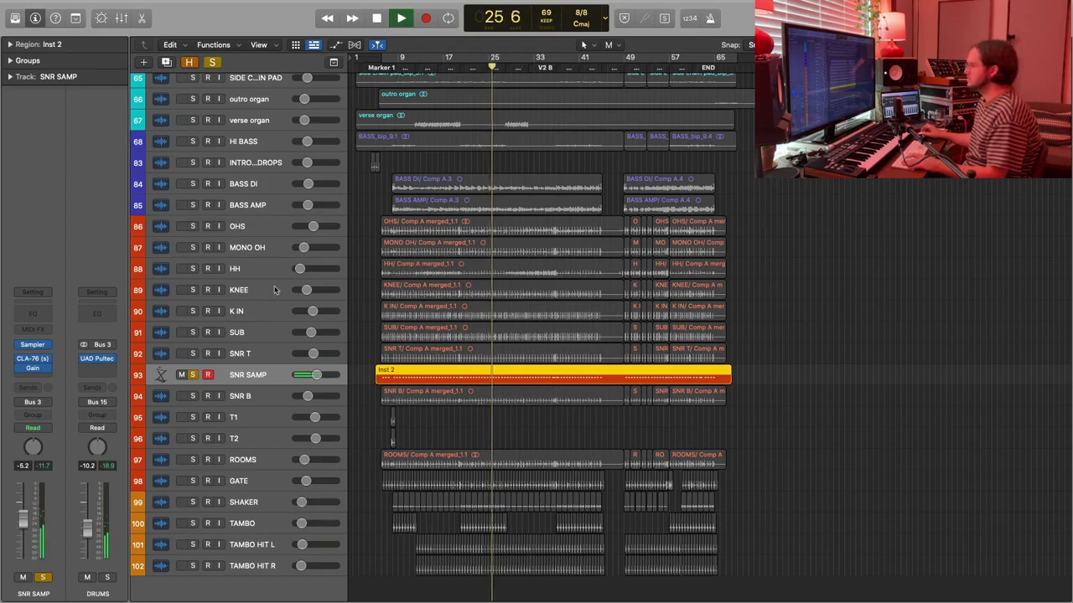
pyautogui.press('space')
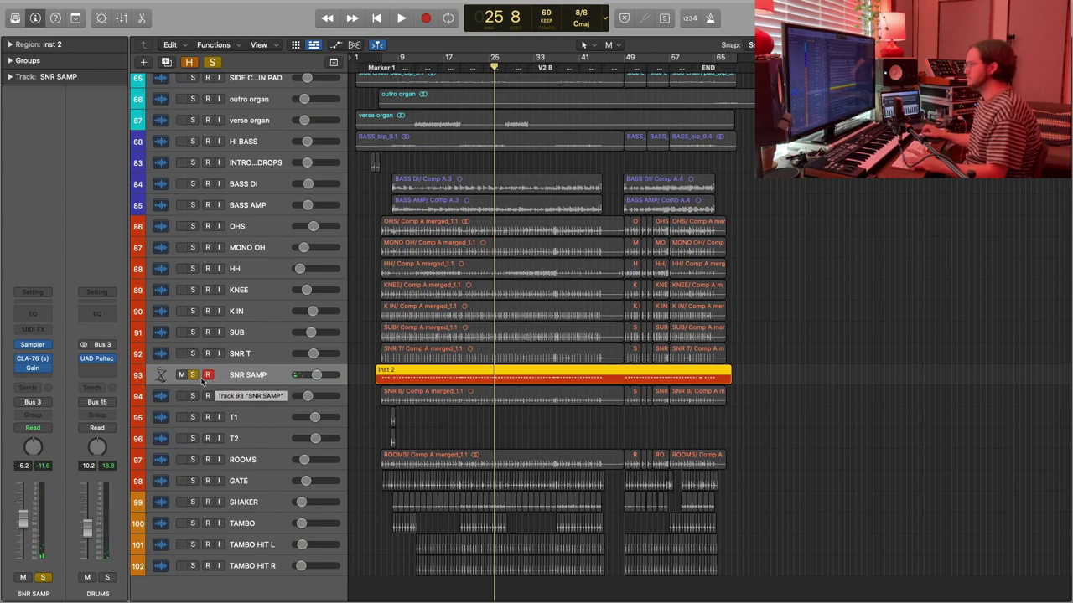
pyautogui.click(192, 374)
pyautogui.scroll(-1, 289, 317)
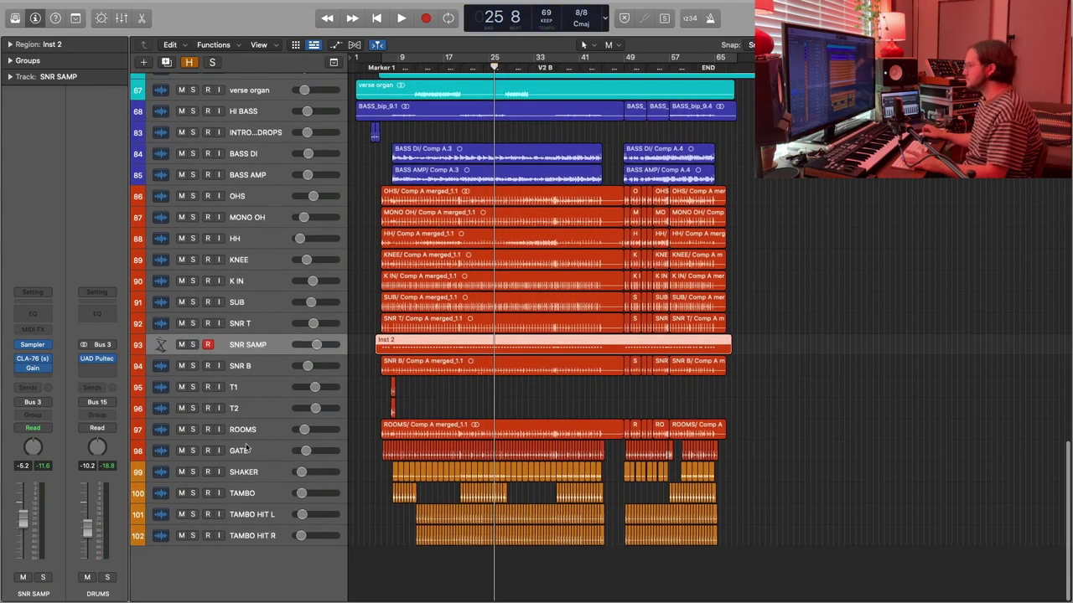
pyautogui.click(243, 453)
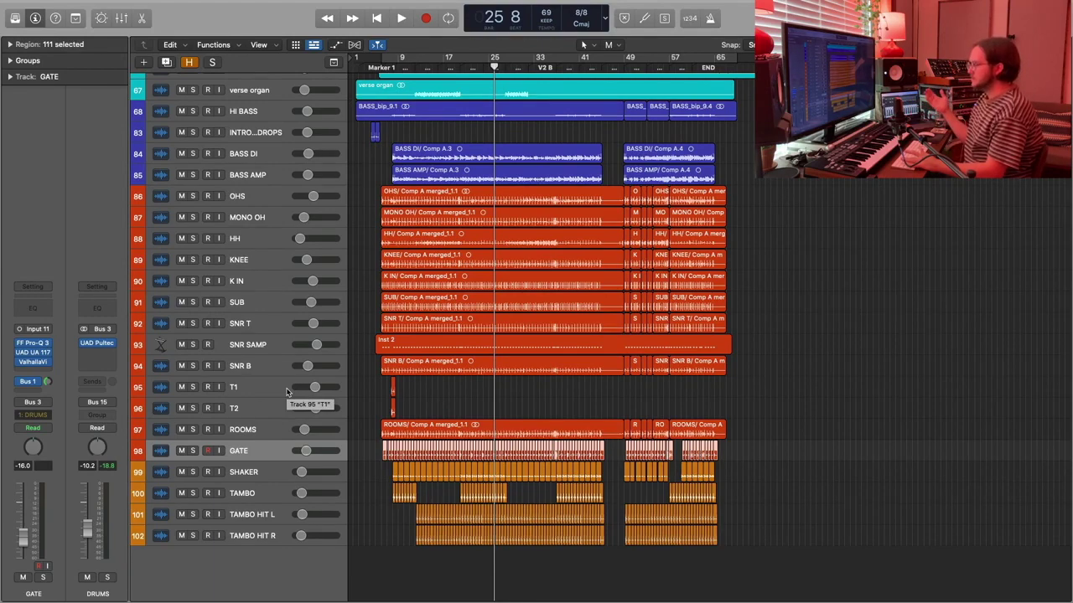
# Jump the playhead to the BAND IN marker with key 2, then solo the GATE track.
pyautogui.scroll(5, 416, 362)
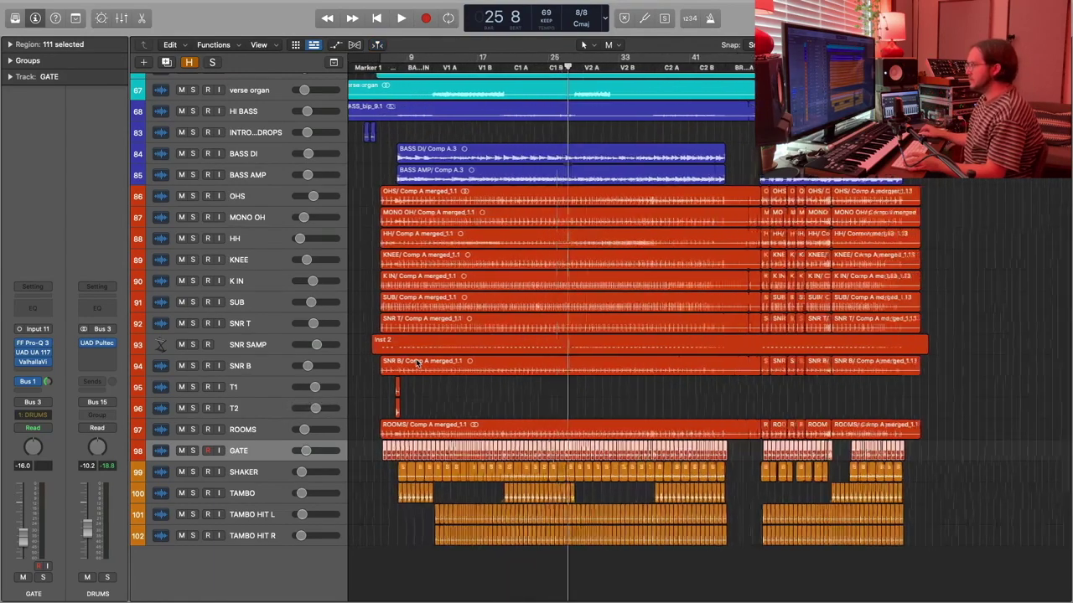
pyautogui.scroll(-3, 417, 362)
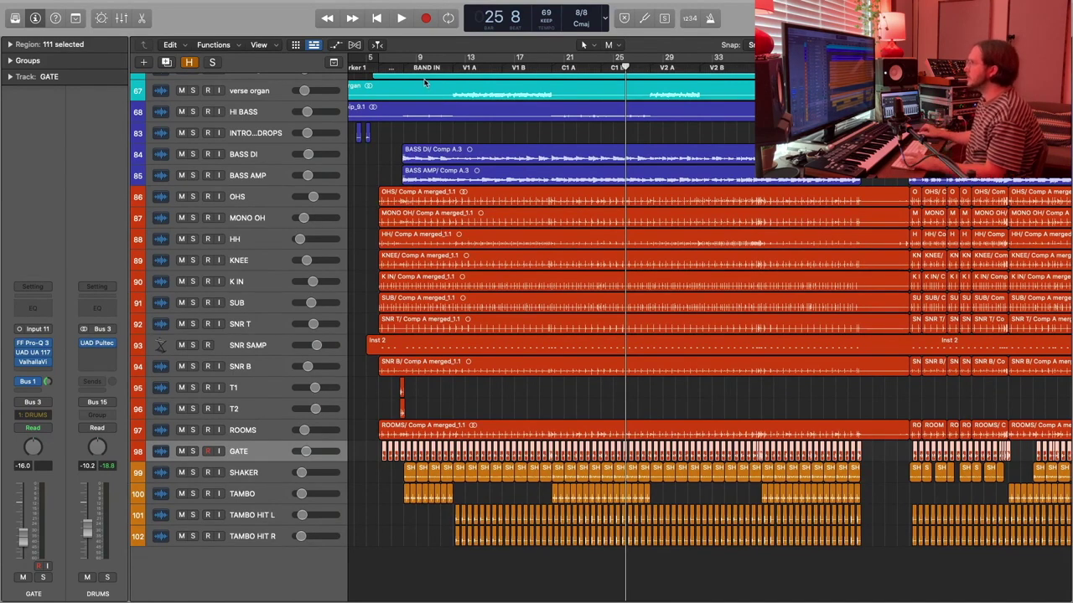
pyautogui.press('2')
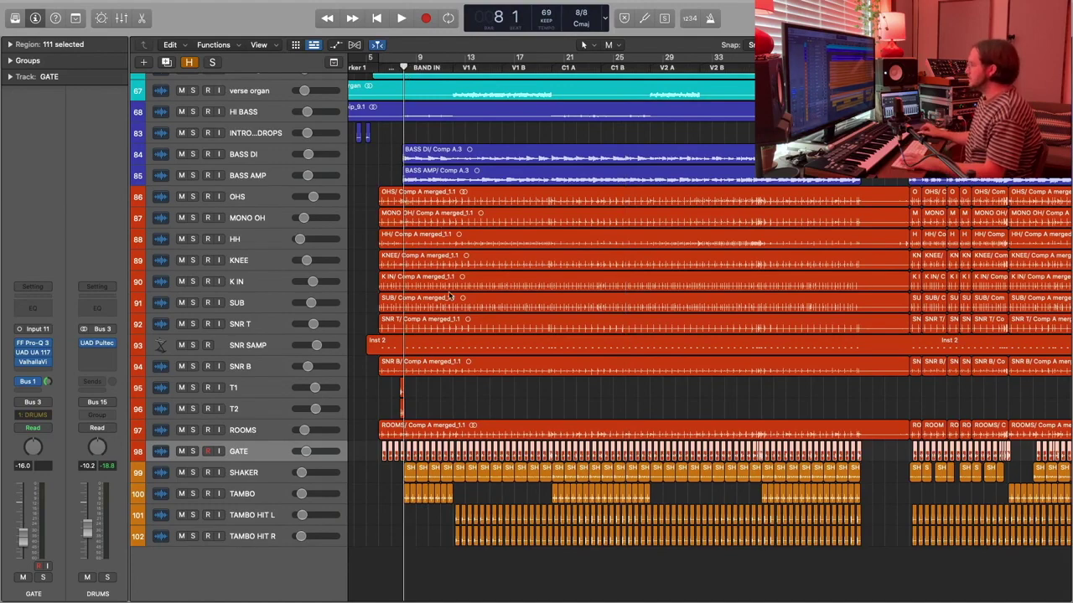
pyautogui.scroll(5, 521, 436)
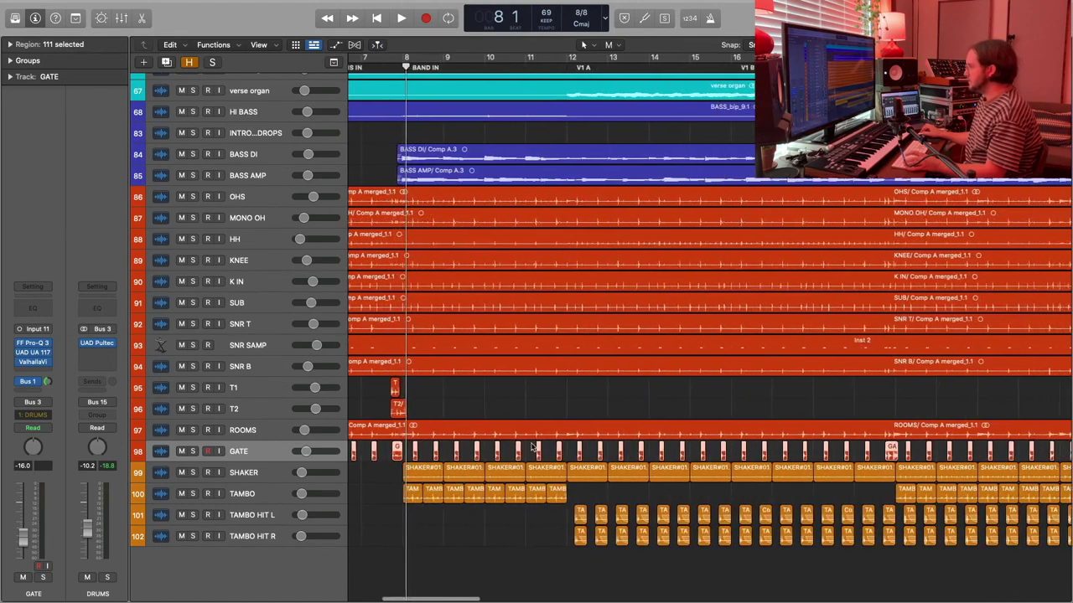
pyautogui.hscroll(-3, 542, 457)
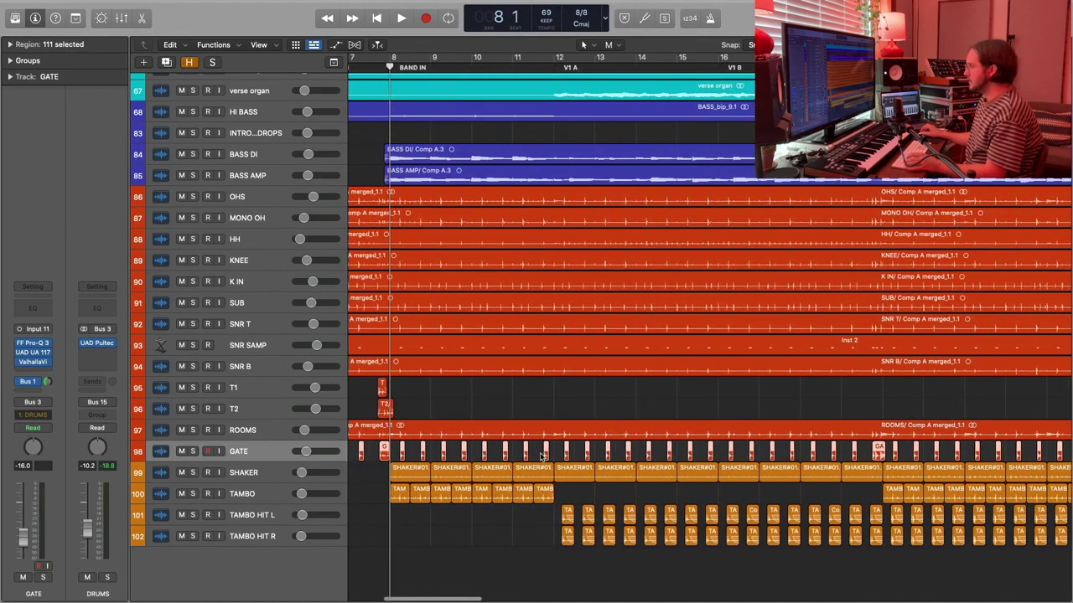
pyautogui.hscroll(-1, 541, 457)
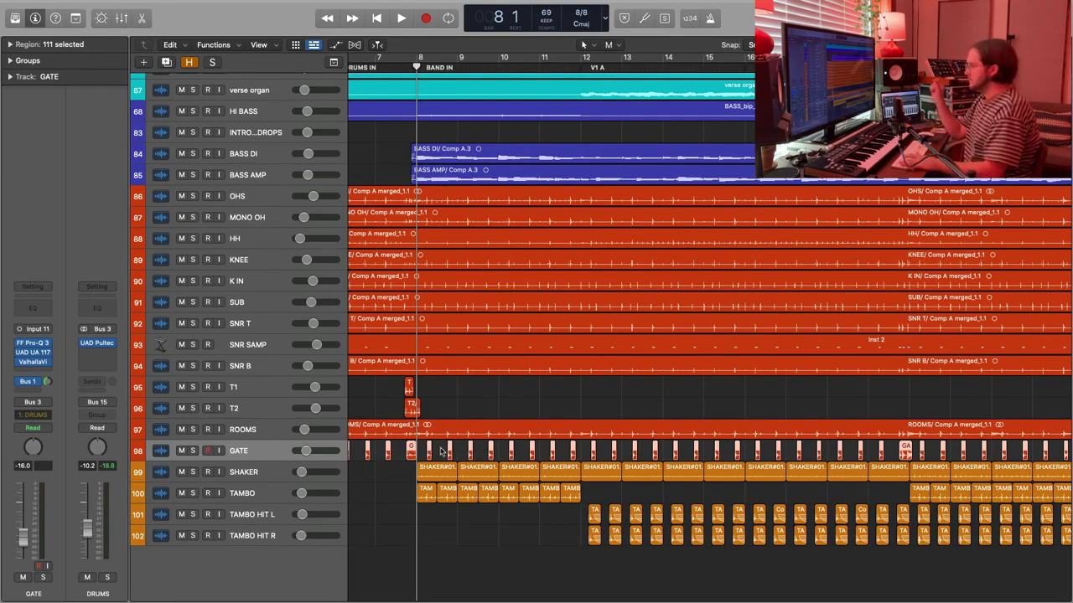
pyautogui.scroll(-3, 381, 266)
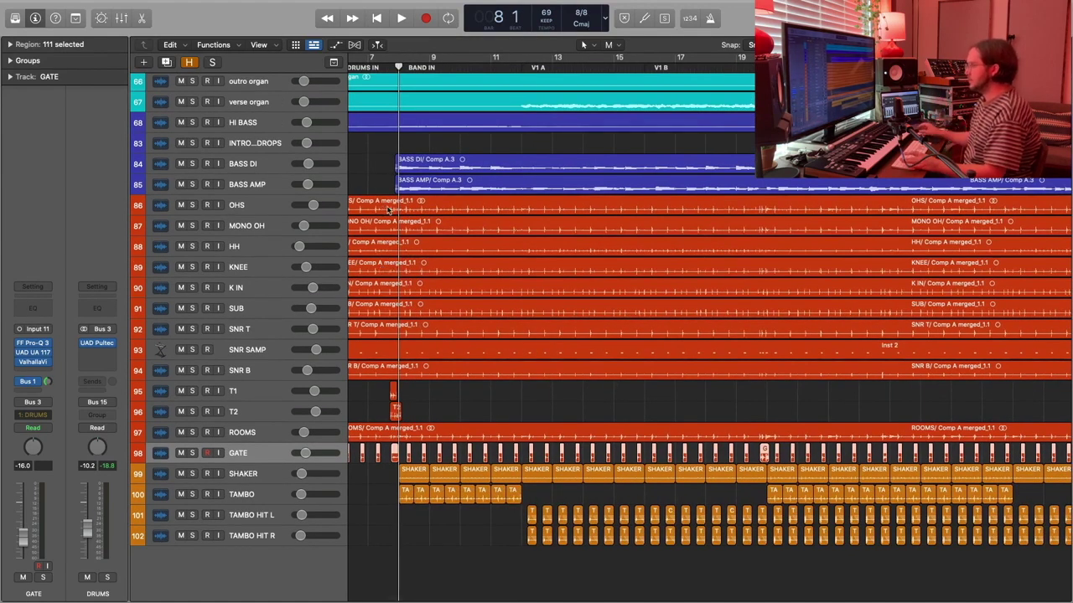
pyautogui.click(192, 453)
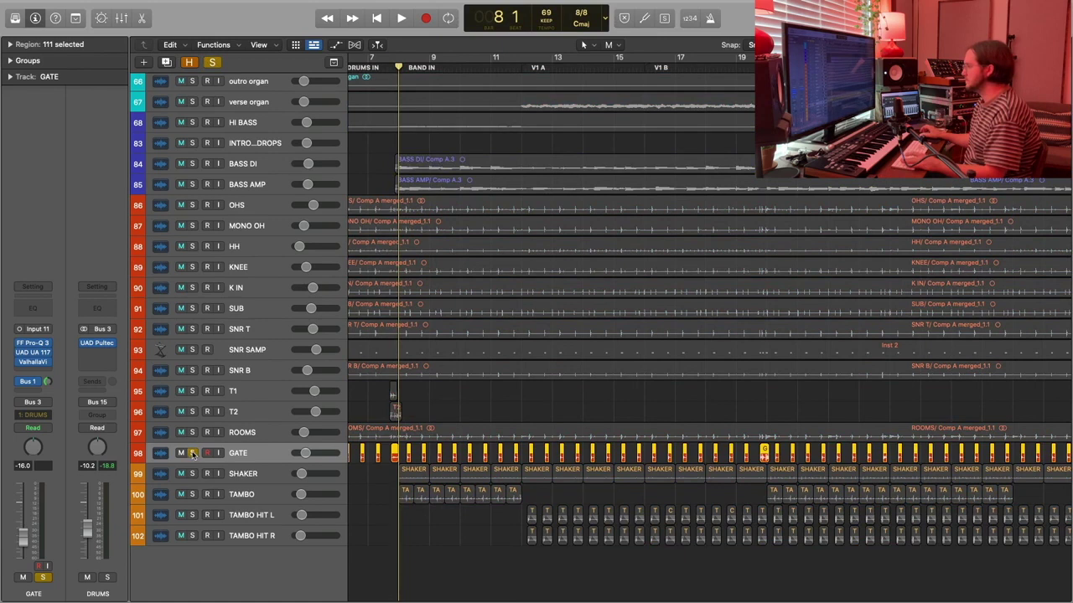
pyautogui.press('space')
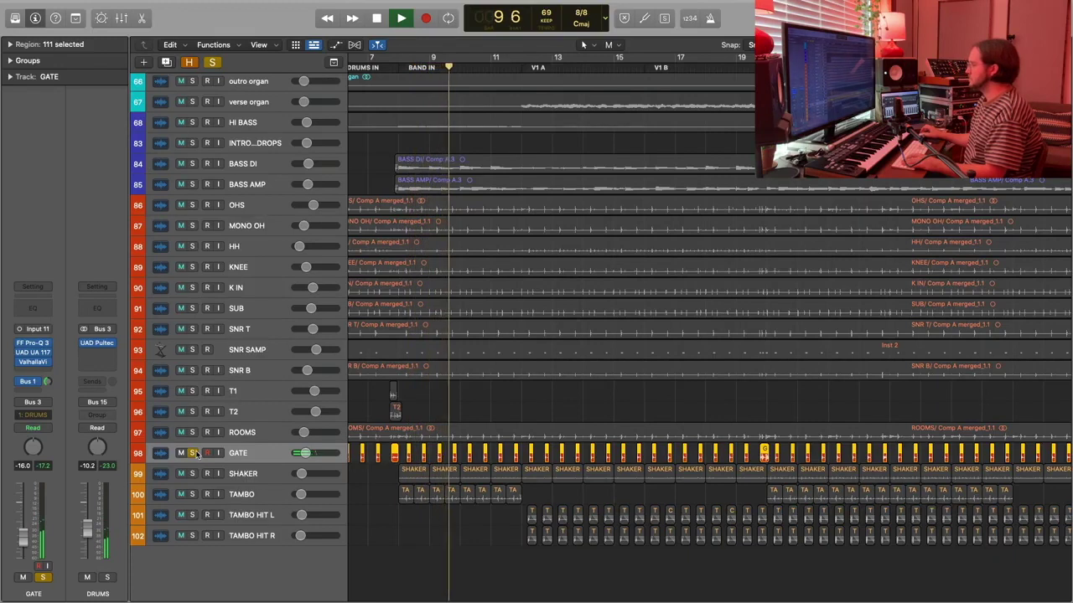
pyautogui.press('space')
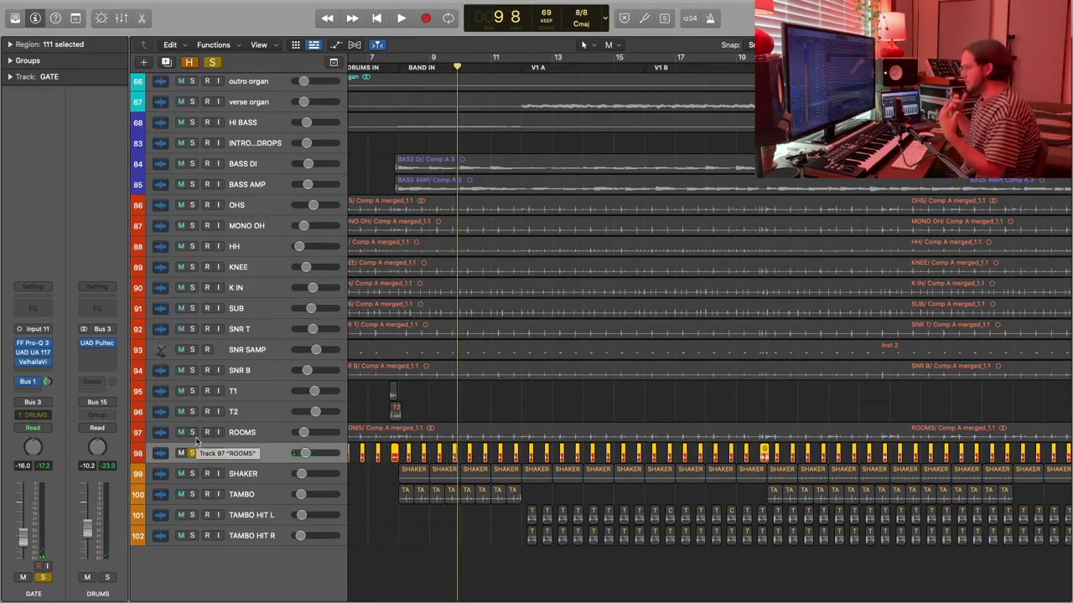
pyautogui.moveTo(192, 452); pyautogui.dragTo(192, 370)
pyautogui.moveTo(194, 313); pyautogui.dragTo(196, 207)
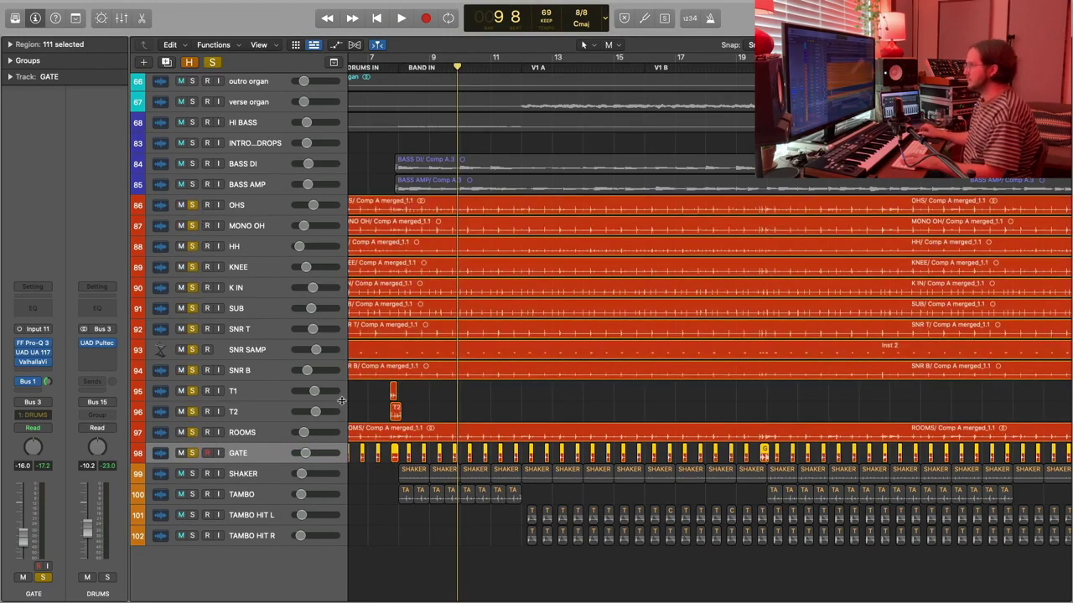
pyautogui.press('space')
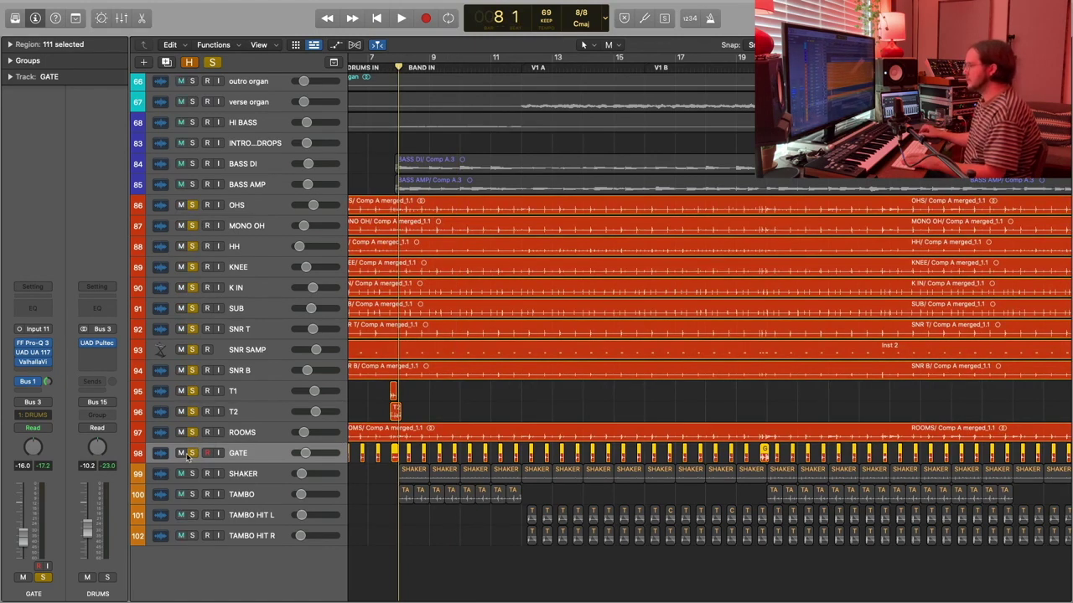
pyautogui.press('space')
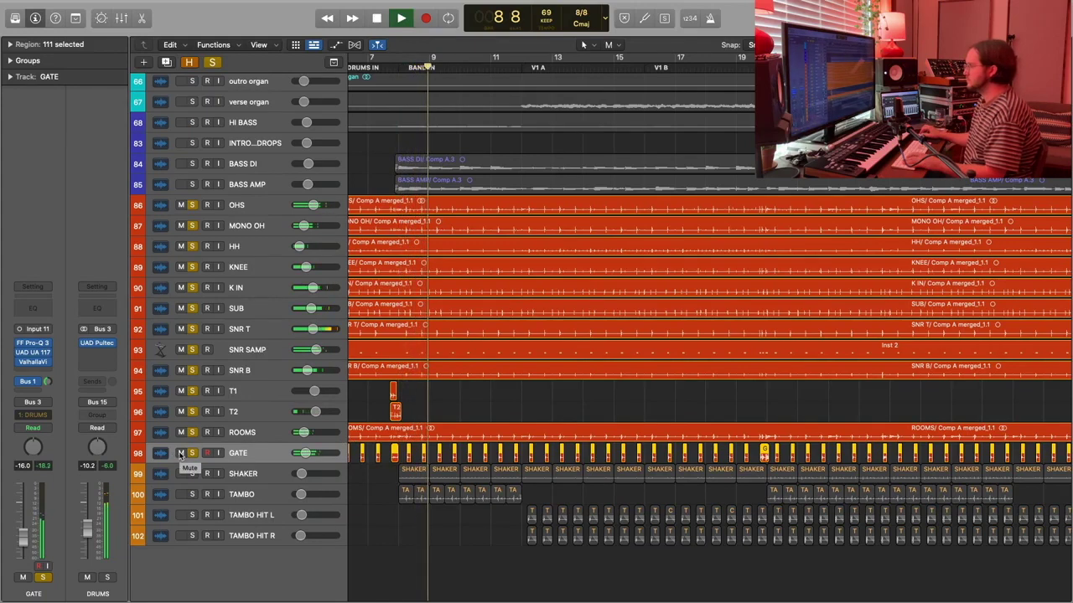
pyautogui.click(181, 453)
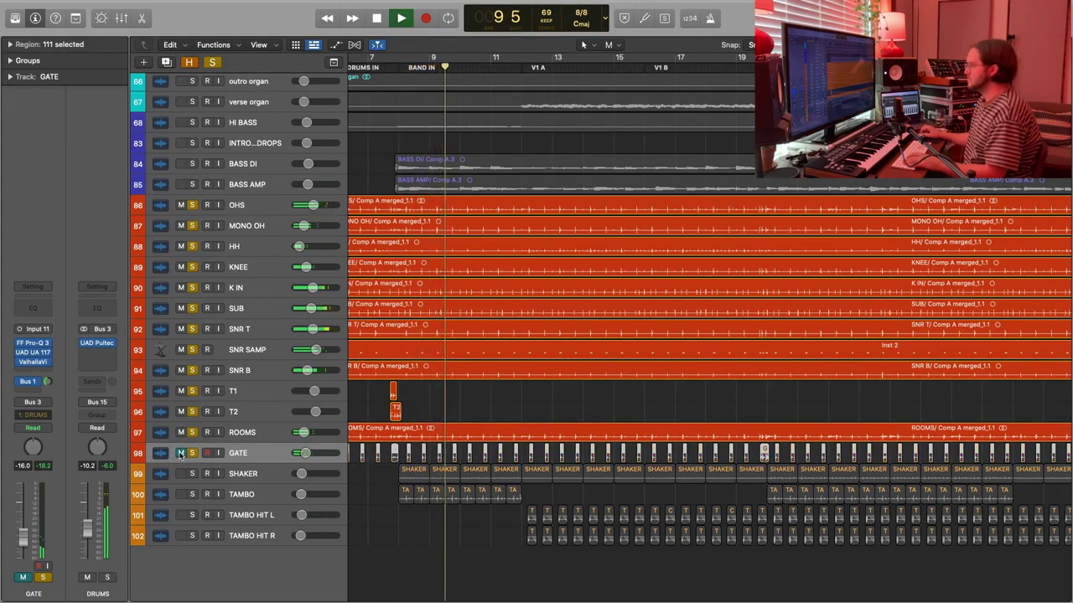
pyautogui.click(180, 454)
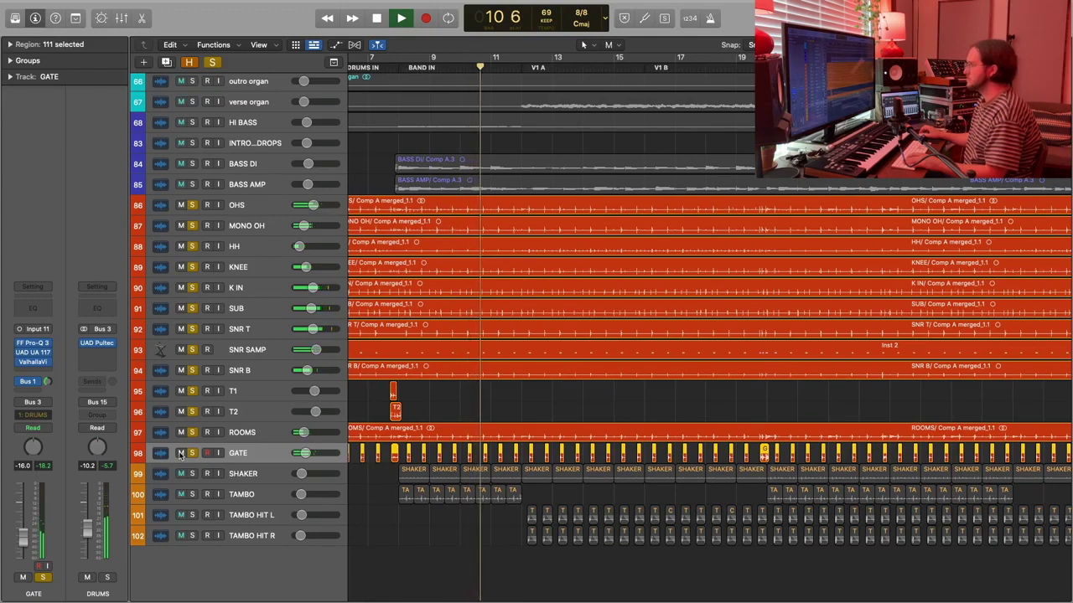
pyautogui.press('space')
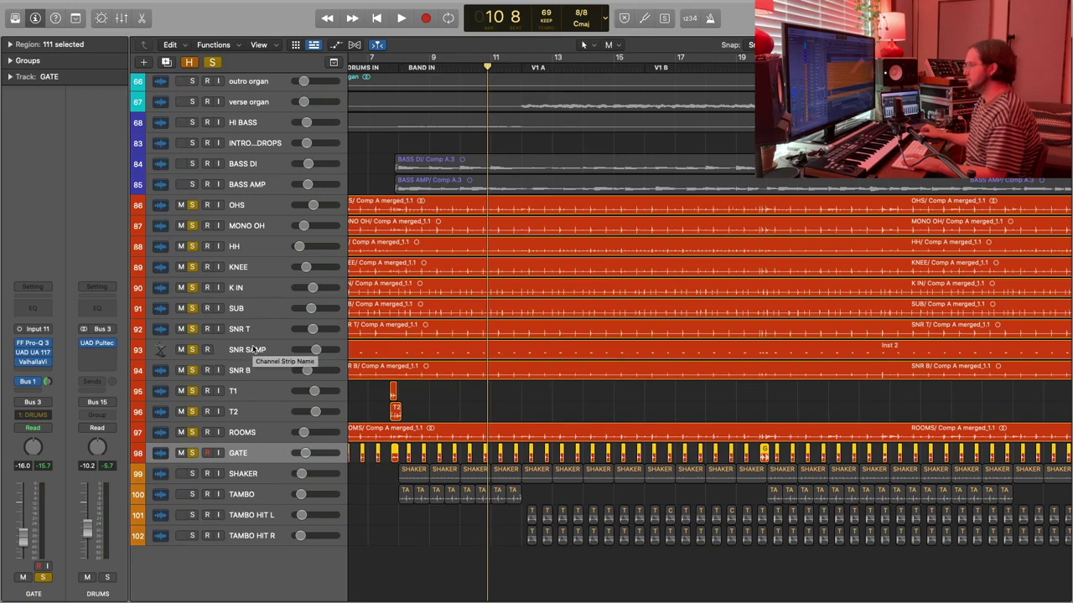
# Move the SNR SAMP track below T2 and start playback from the BAND IN marker.
pyautogui.moveTo(251, 350); pyautogui.dragTo(256, 429)
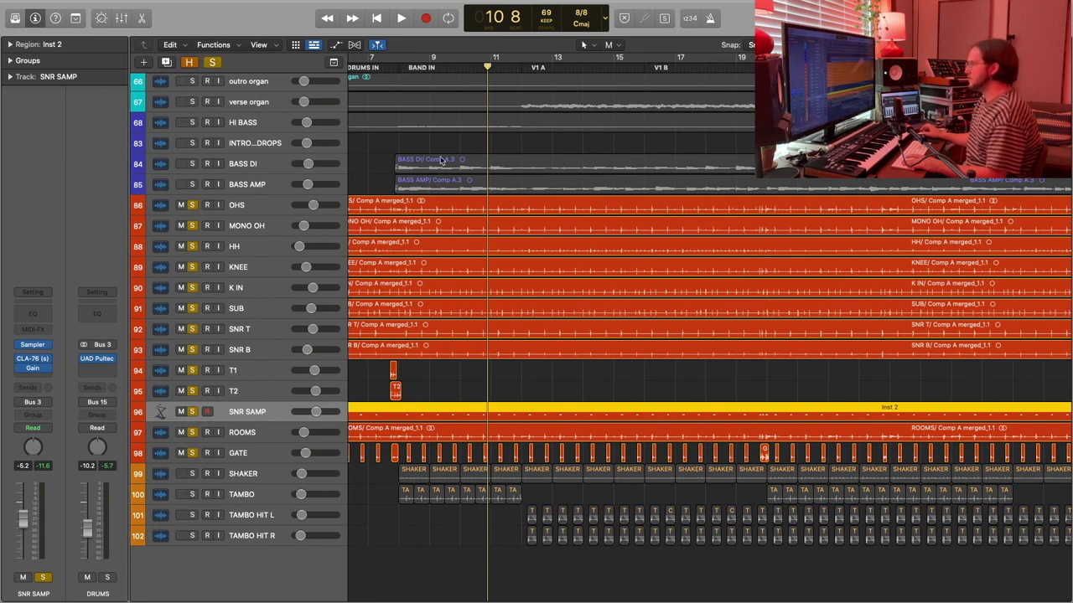
pyautogui.click(431, 68)
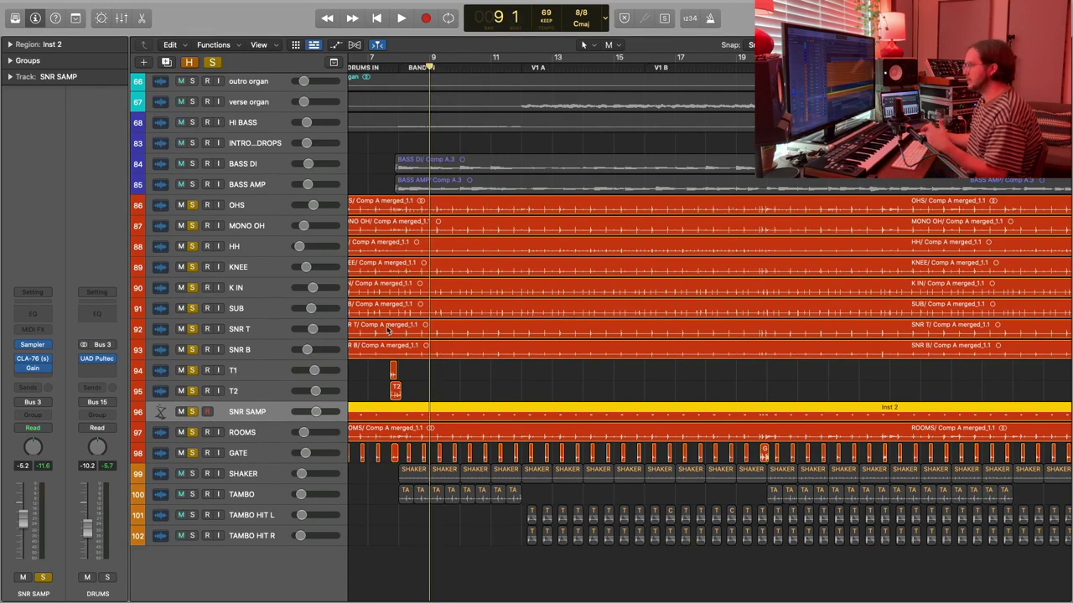
pyautogui.press('space')
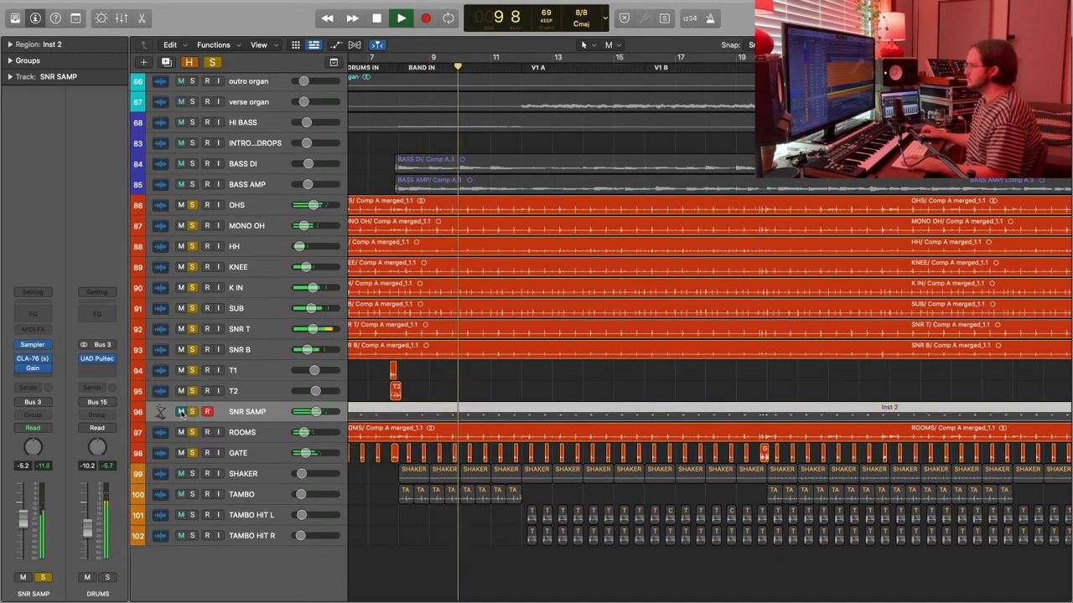
# Mute and unmute SNR SAMP and GATE during playback, stop, then unsolo the drum tracks.
pyautogui.click(181, 412)
pyautogui.click(181, 452)
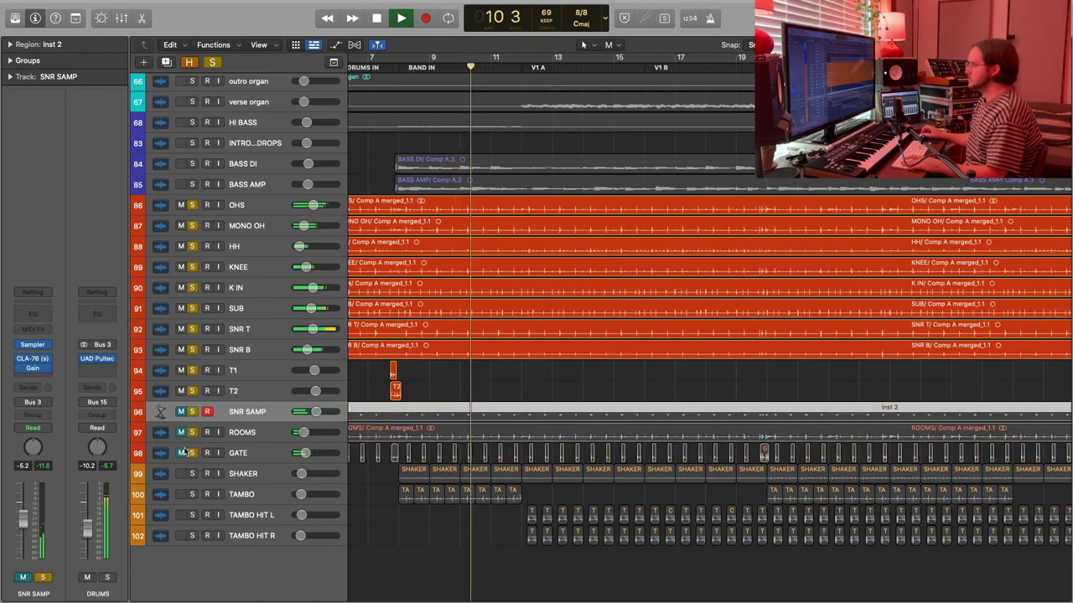
pyautogui.click(181, 412)
pyautogui.click(181, 453)
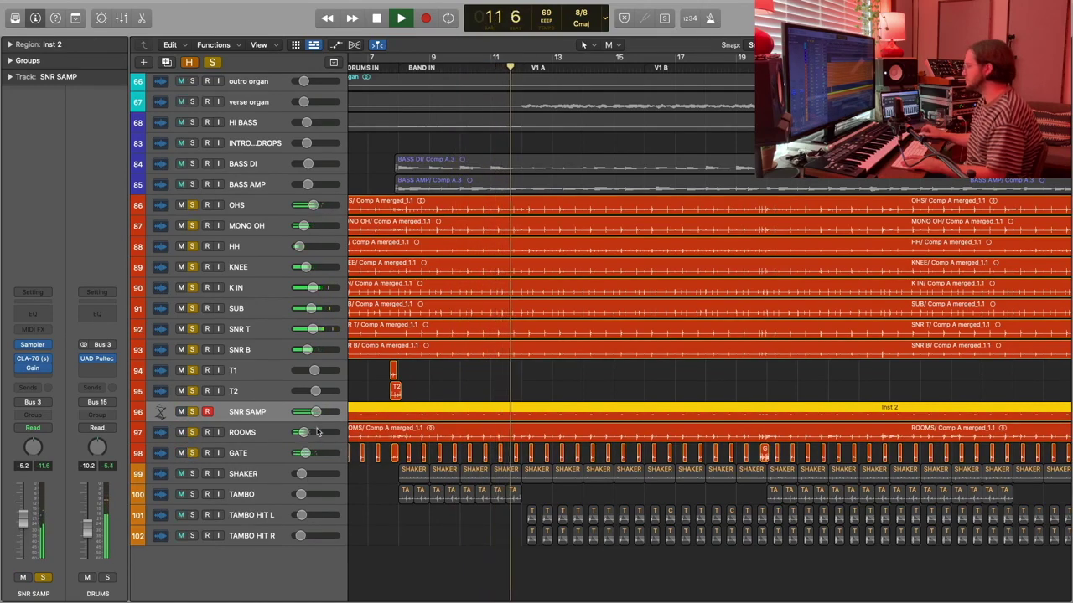
pyautogui.press('space')
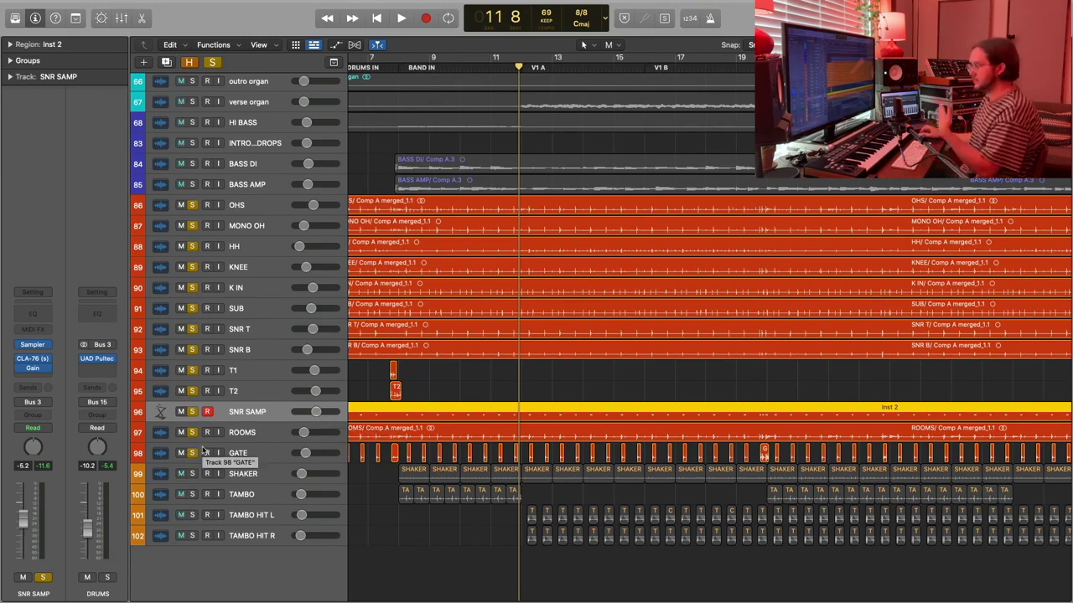
pyautogui.moveTo(191, 453); pyautogui.dragTo(191, 209)
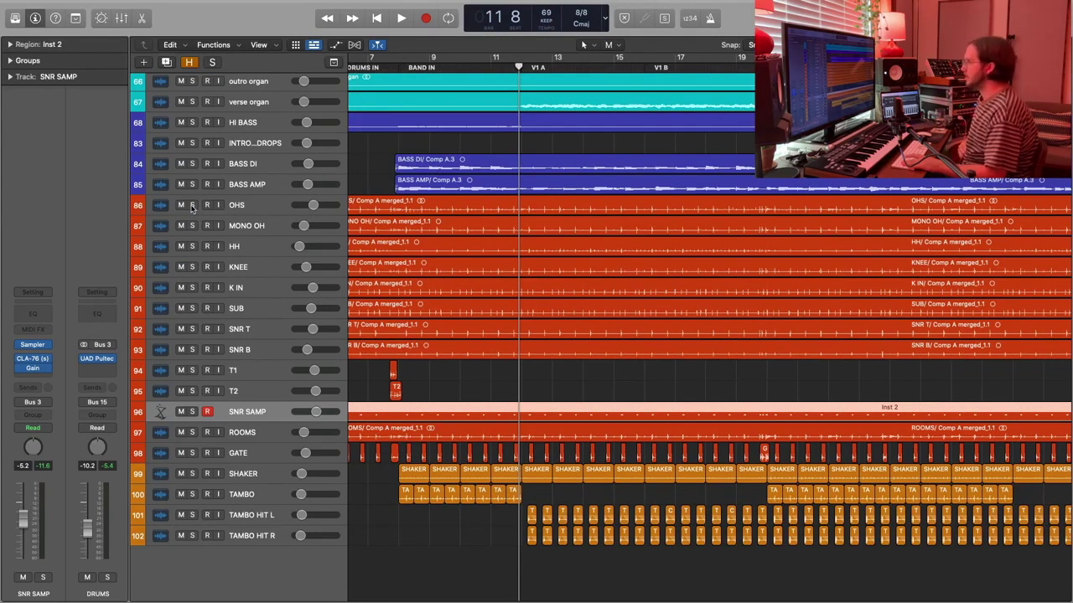
pyautogui.scroll(-3, 434, 389)
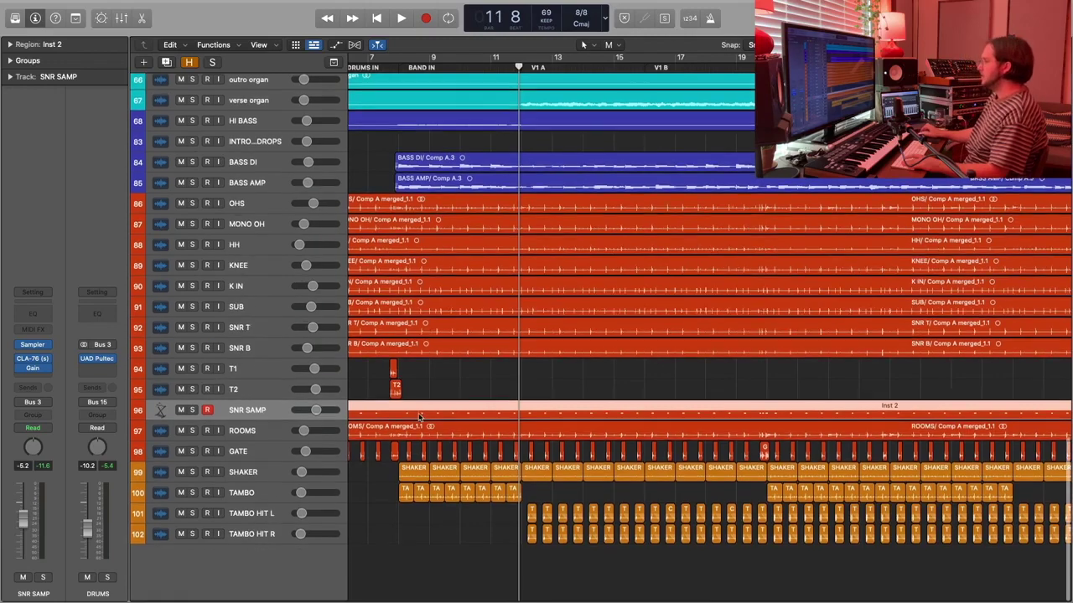
pyautogui.hscroll(10, 434, 389)
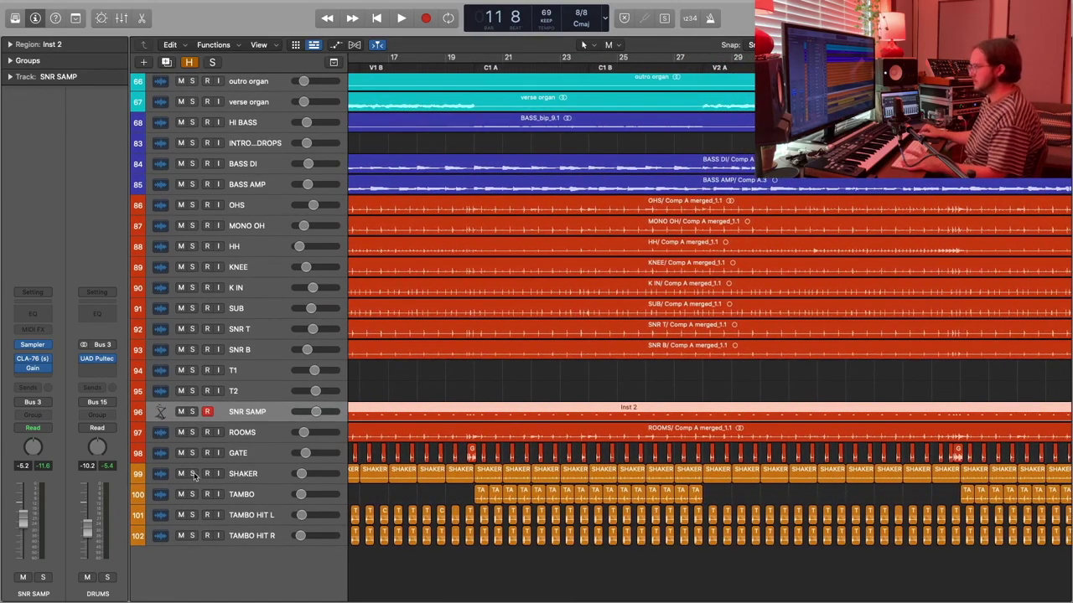
pyautogui.moveTo(193, 475); pyautogui.dragTo(193, 537)
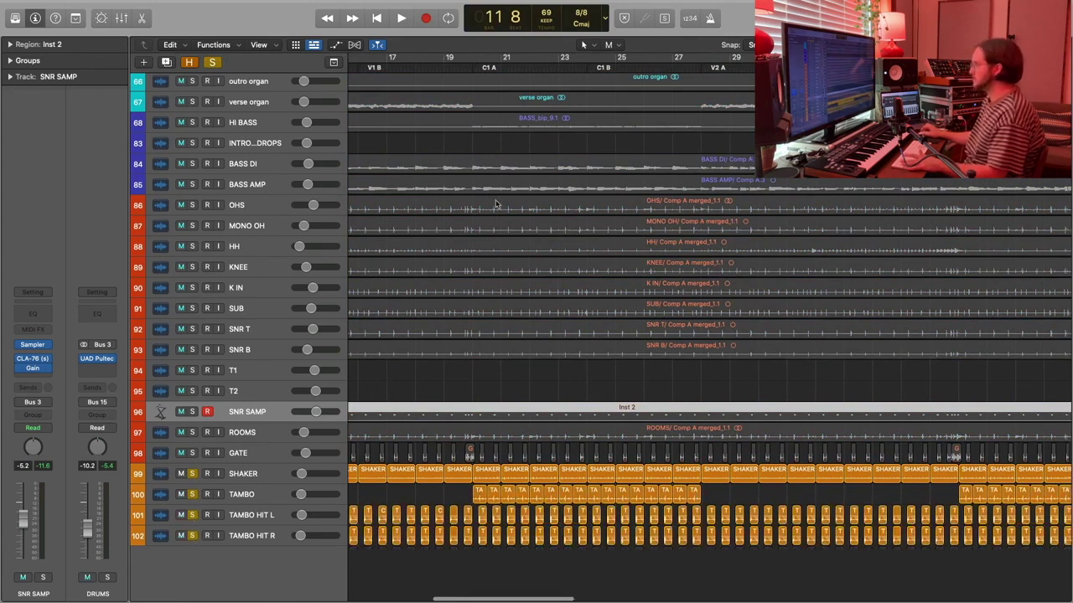
pyautogui.click(474, 68)
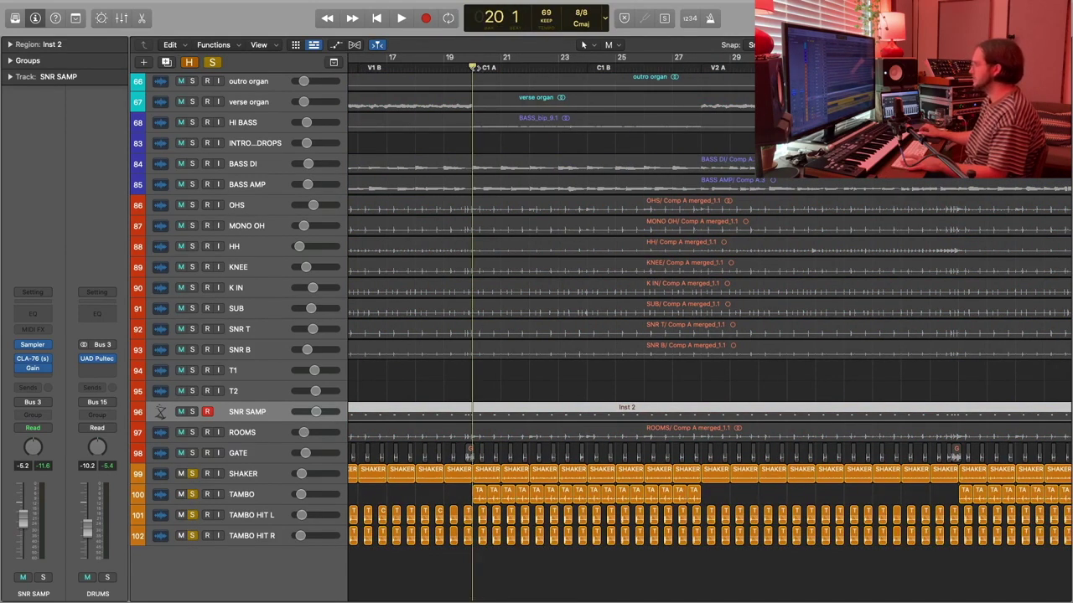
pyautogui.press('space')
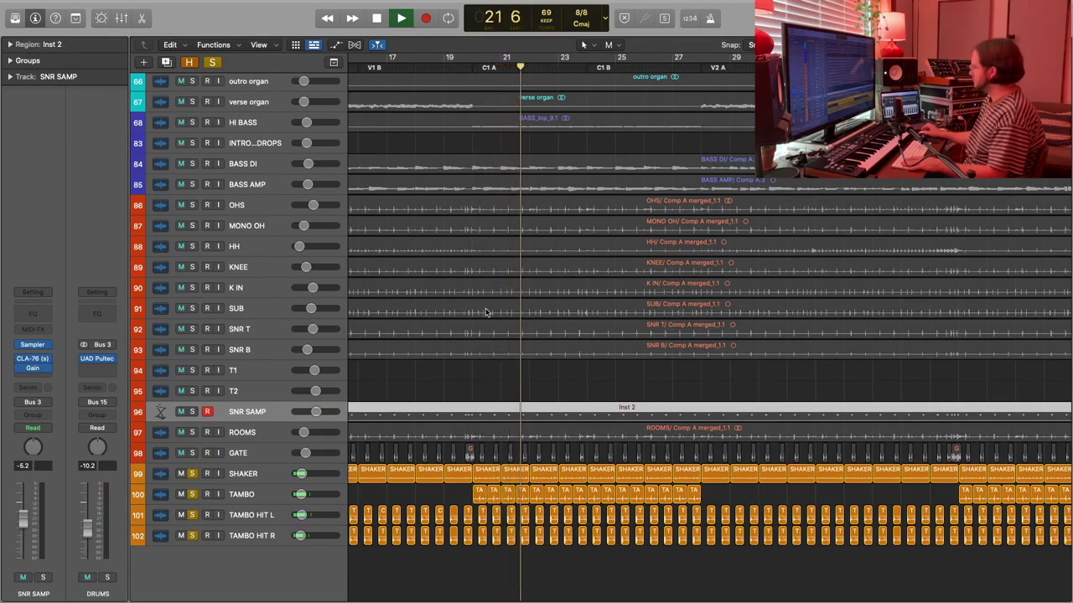
pyautogui.press('space')
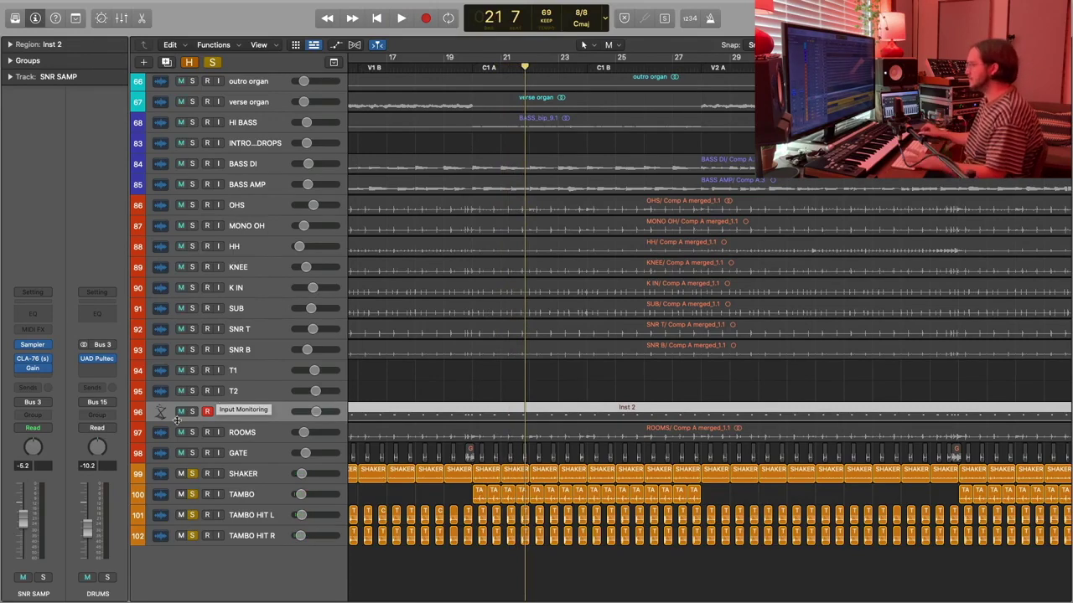
pyautogui.moveTo(192, 453); pyautogui.dragTo(199, 186)
pyautogui.click(192, 185)
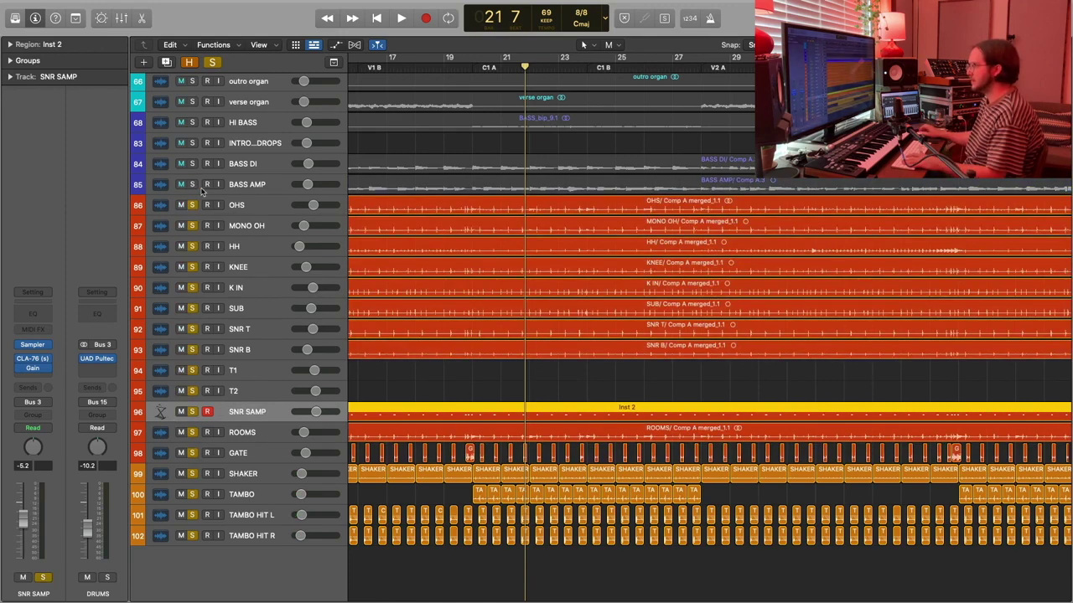
pyautogui.click(475, 73)
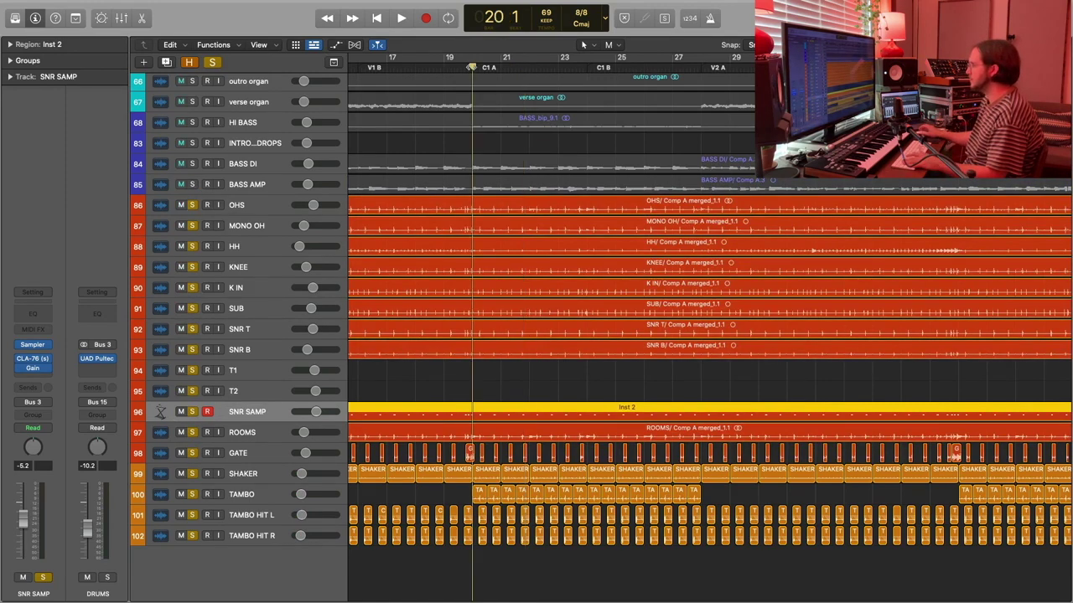
pyautogui.press('space')
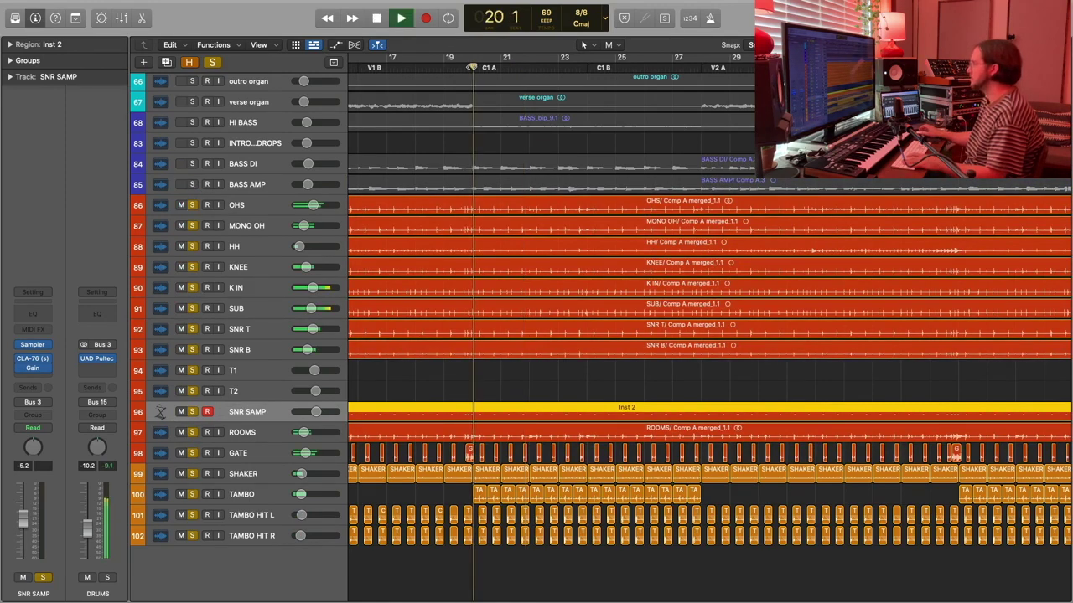
pyautogui.click(184, 495)
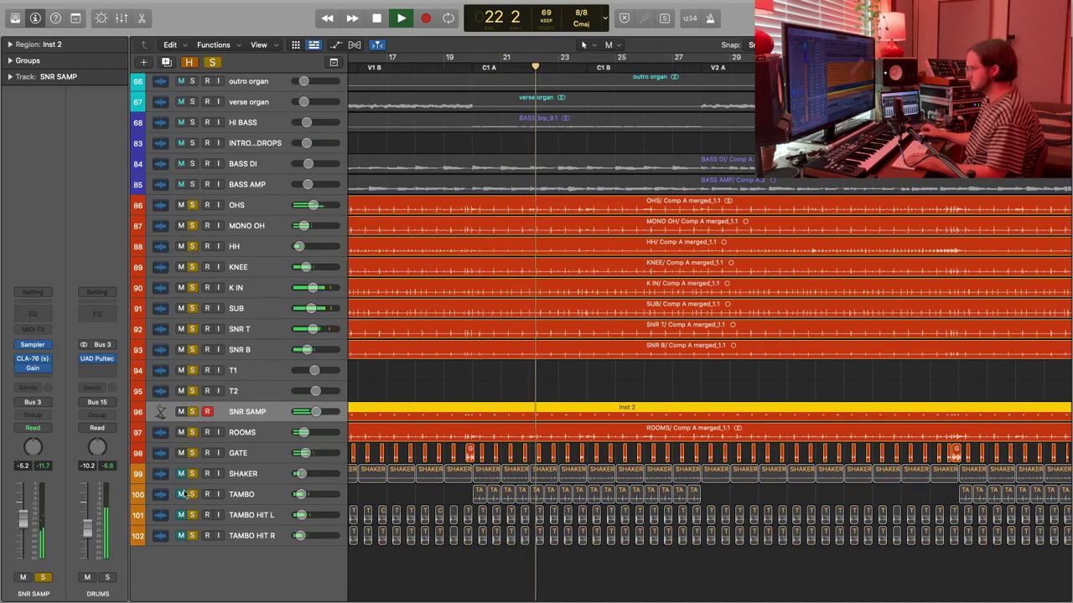
pyautogui.moveTo(181, 474); pyautogui.dragTo(193, 536)
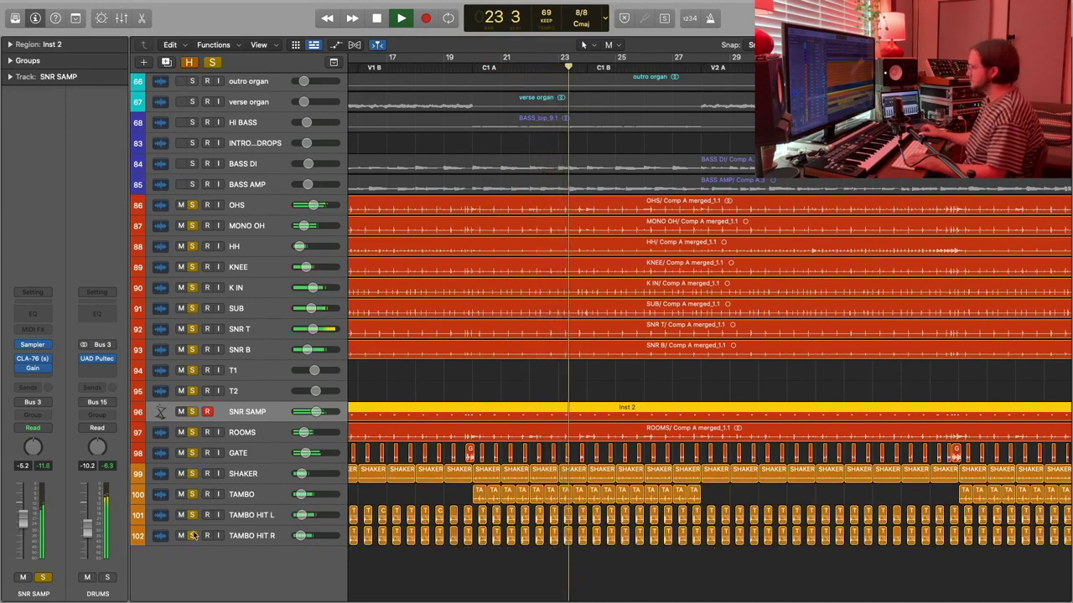
pyautogui.press('space')
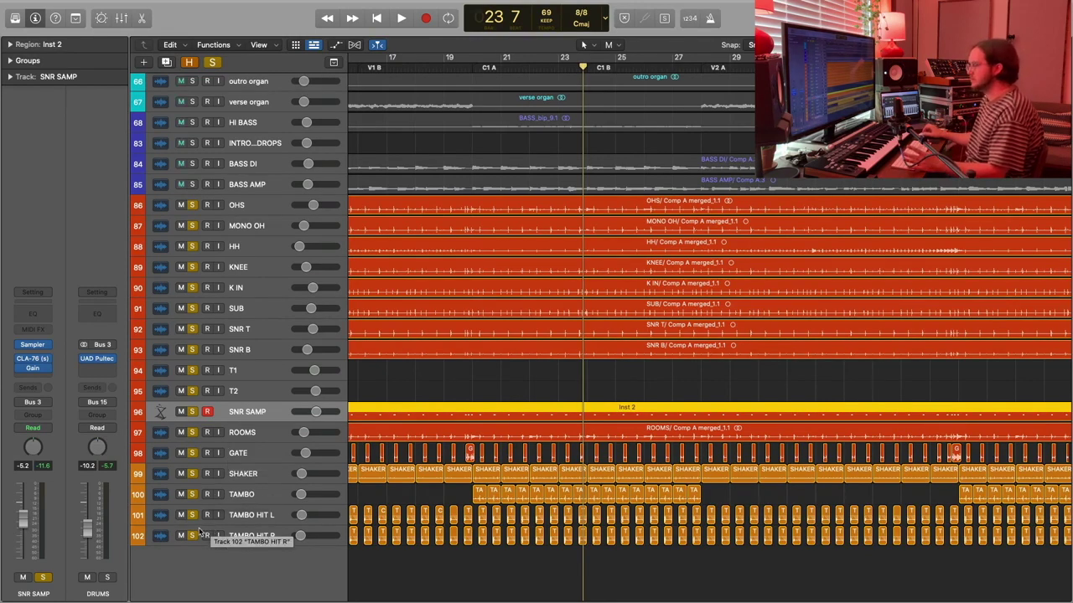
pyautogui.keyDown('alt'); pyautogui.click(193, 536); pyautogui.keyUp('alt')
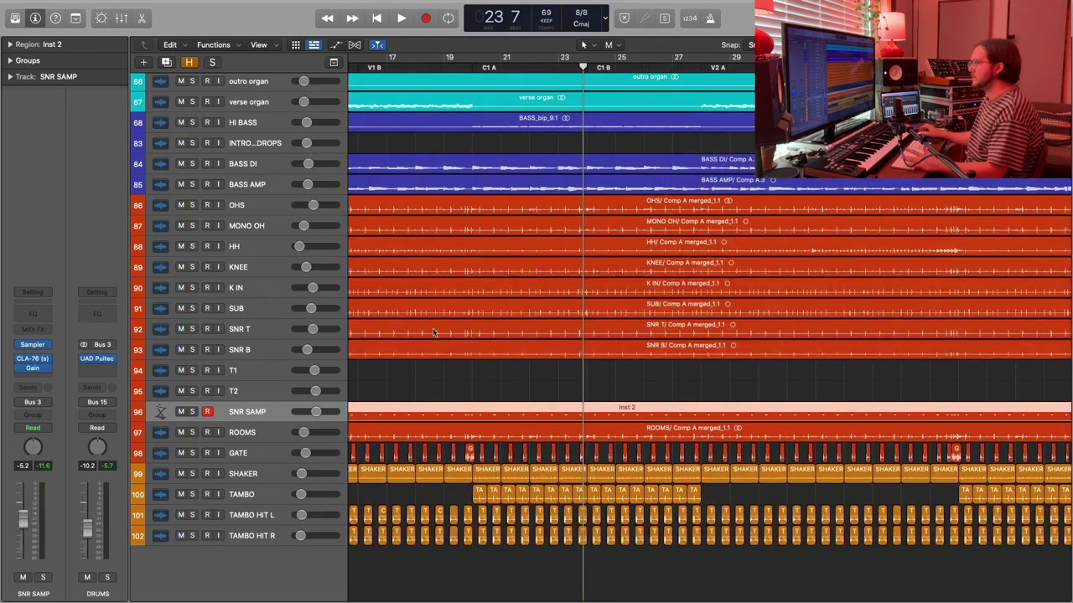
# Deselect the Inst 2 region, zoom out to the whole song, place the playhead at bar 8, and select HI BASS.
pyautogui.click(427, 387)
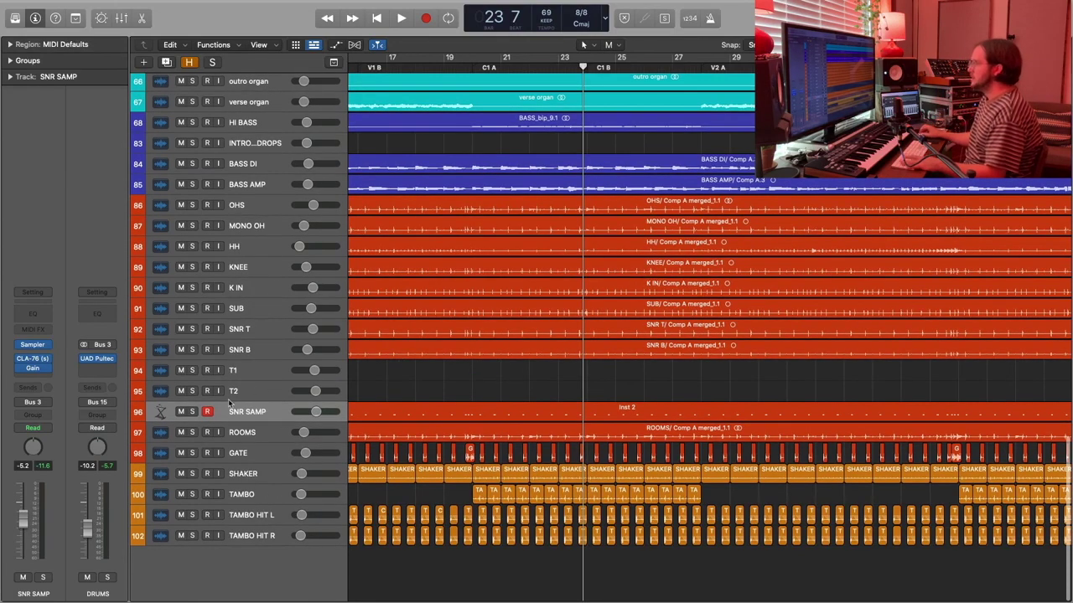
pyautogui.scroll(1, 380, 385)
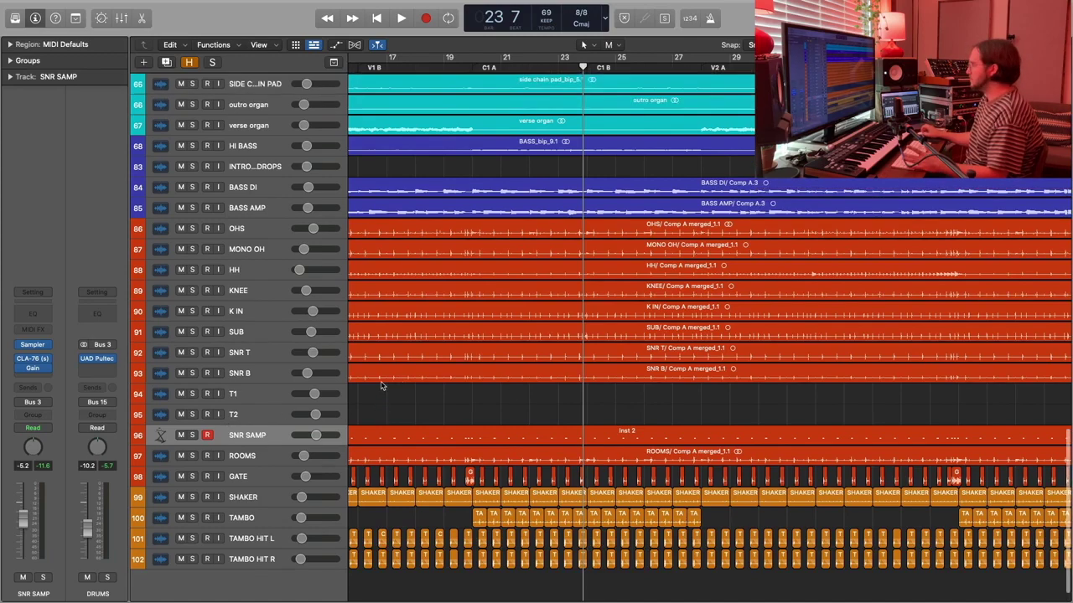
pyautogui.scroll(4, 380, 385)
pyautogui.press('super+Left')
pyautogui.press('super+Left')
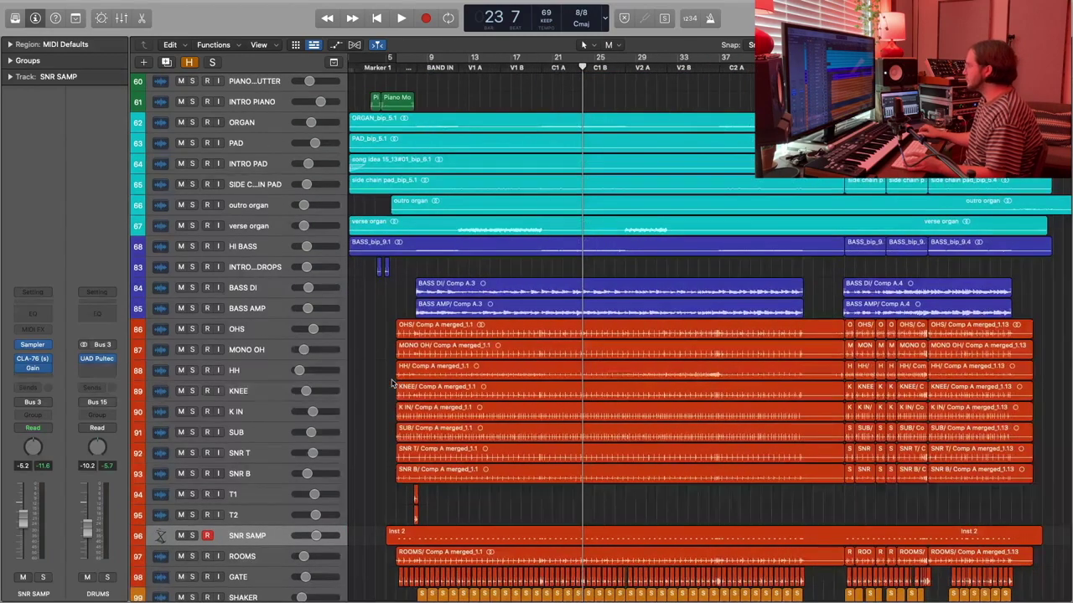
pyautogui.click(416, 66)
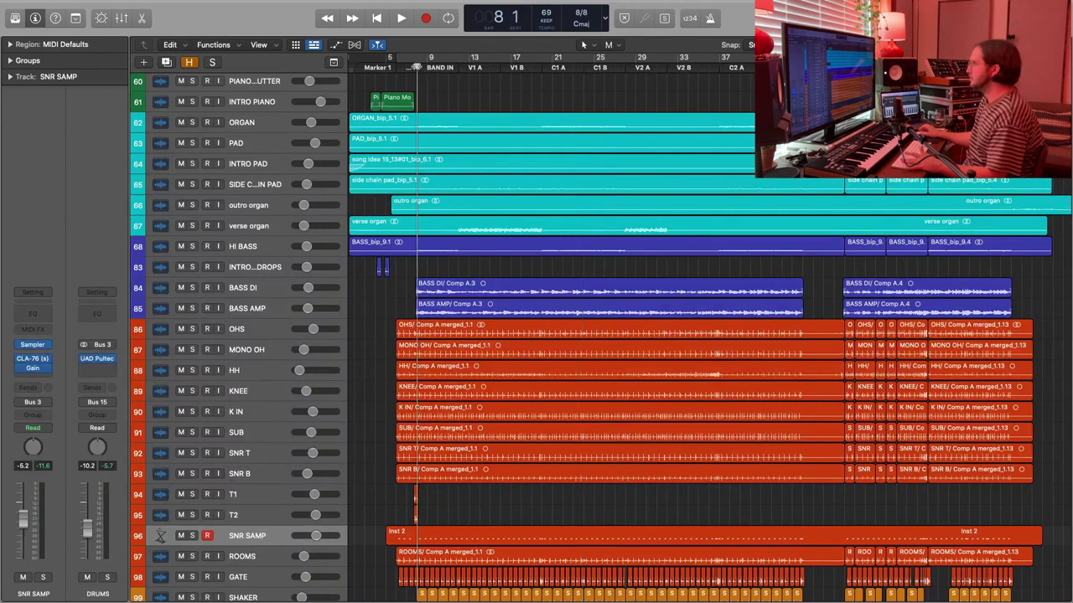
pyautogui.hscroll(-1, 418, 267)
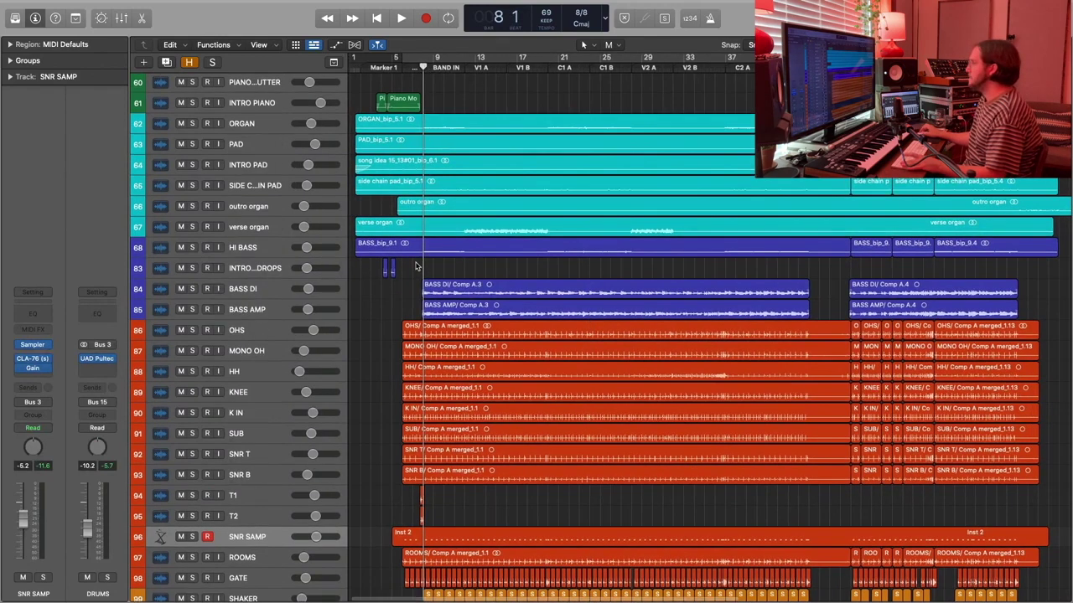
pyautogui.click(279, 248)
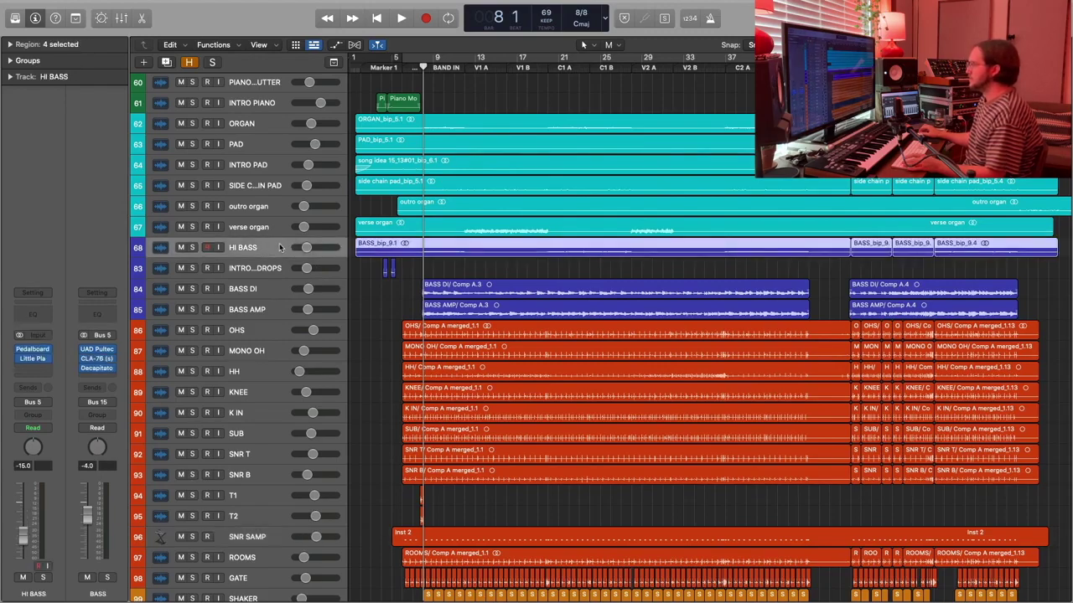
# Make the track lanes taller and select the INTRO SUB DROPS track with its regions.
pyautogui.press('super+Down')
pyautogui.press('super+Down')
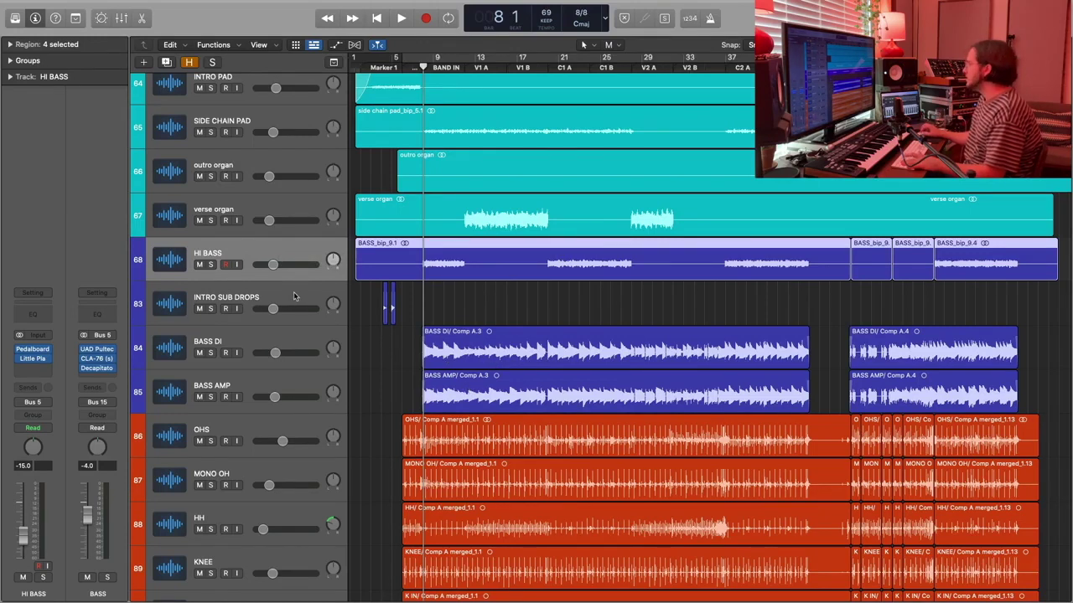
pyautogui.click(231, 287)
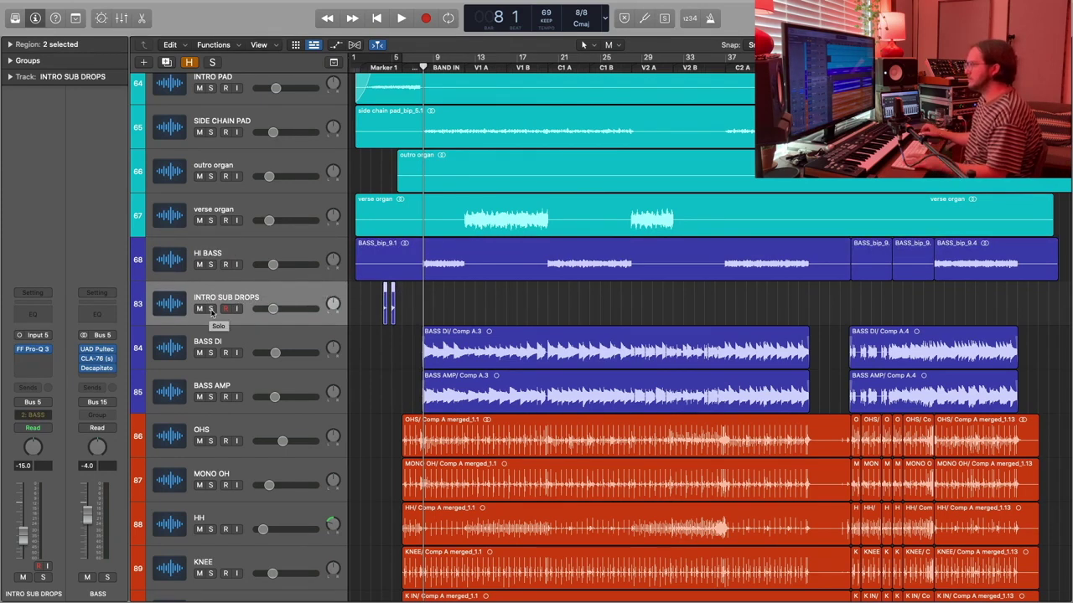
# Solo INTRO SUB DROPS, zoom in on the bar 4 hits and play them, then unsolo it.
pyautogui.click(212, 309)
pyautogui.click(384, 67)
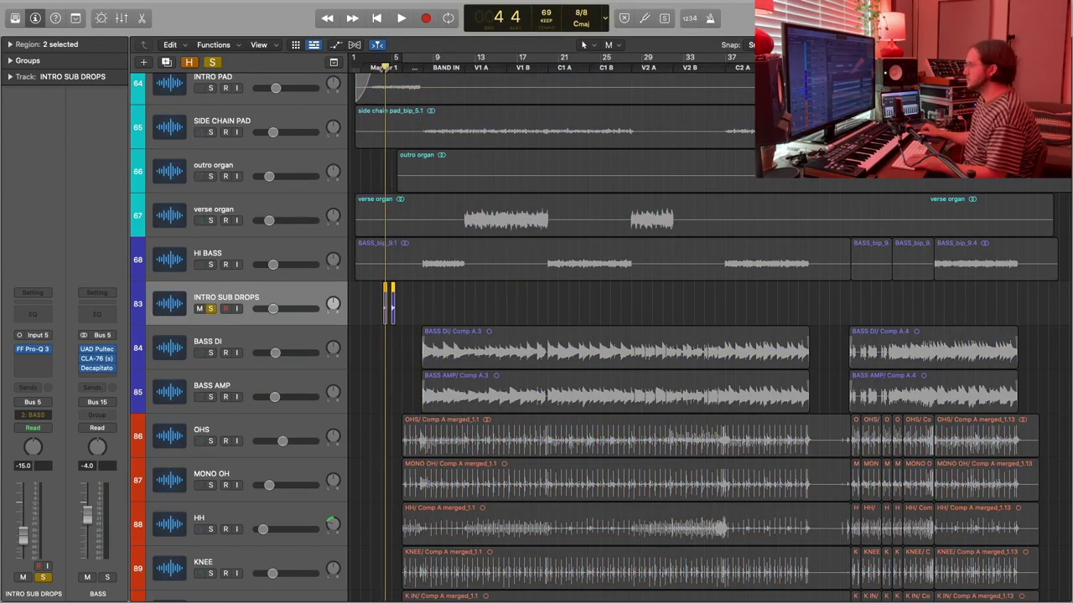
pyautogui.press('super+Right')
pyautogui.press('super+Right')
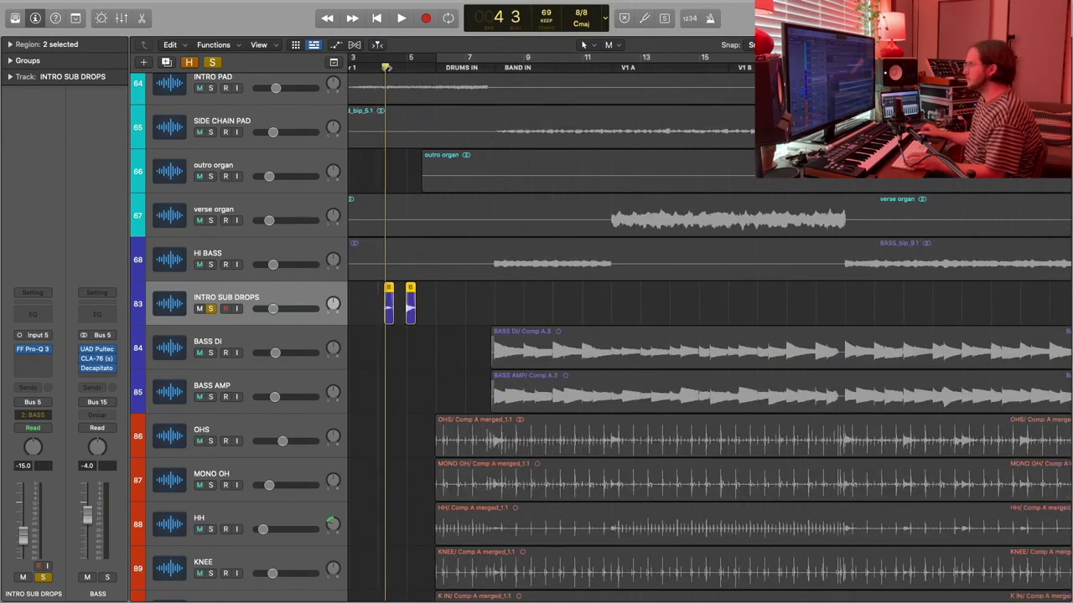
pyautogui.press('super+Right')
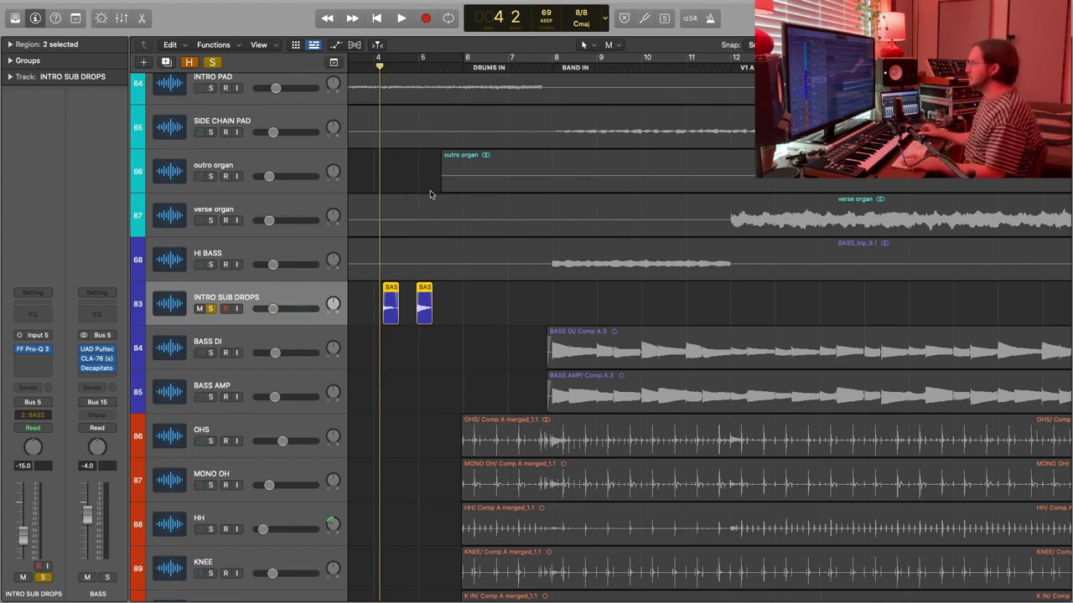
pyautogui.press('space')
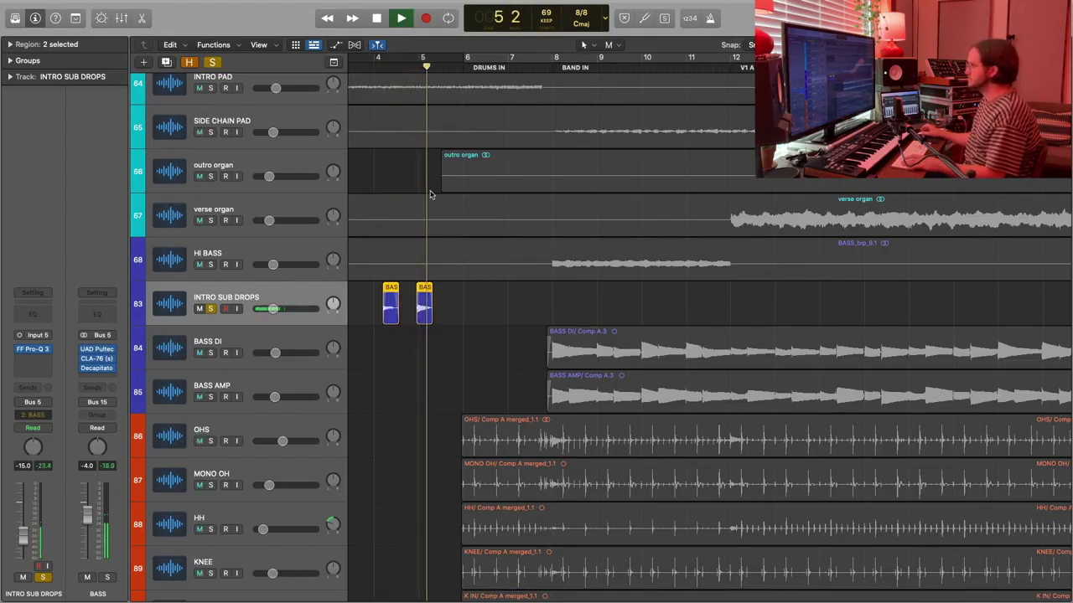
pyautogui.press('space')
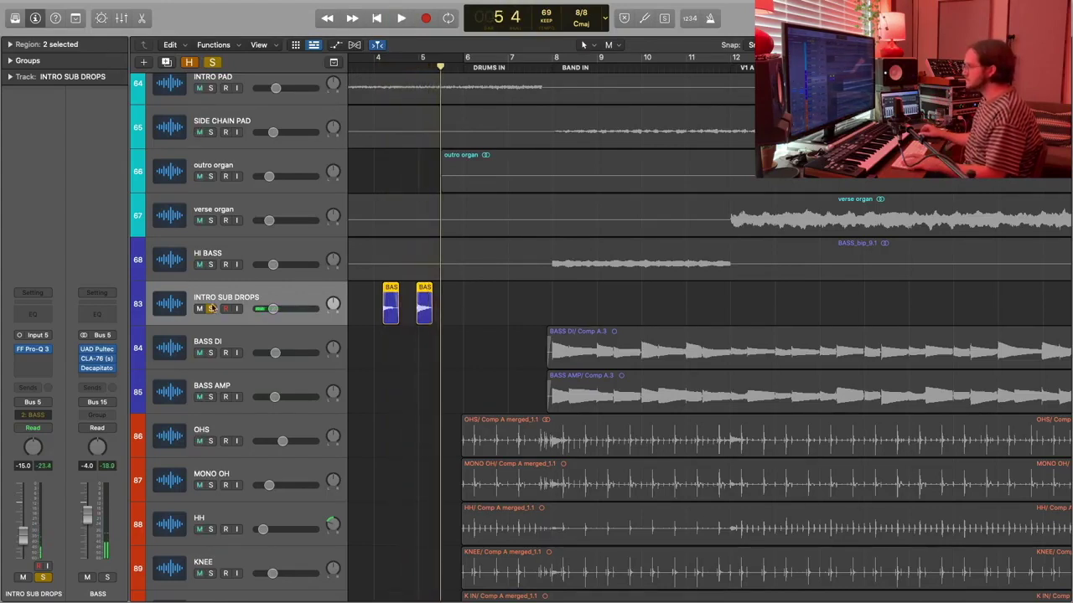
pyautogui.click(211, 309)
pyautogui.scroll(-2, 394, 302)
# Solo HI BASS and play it twice from bar 8 into the BAND IN section.
pyautogui.scroll(1, 427, 216)
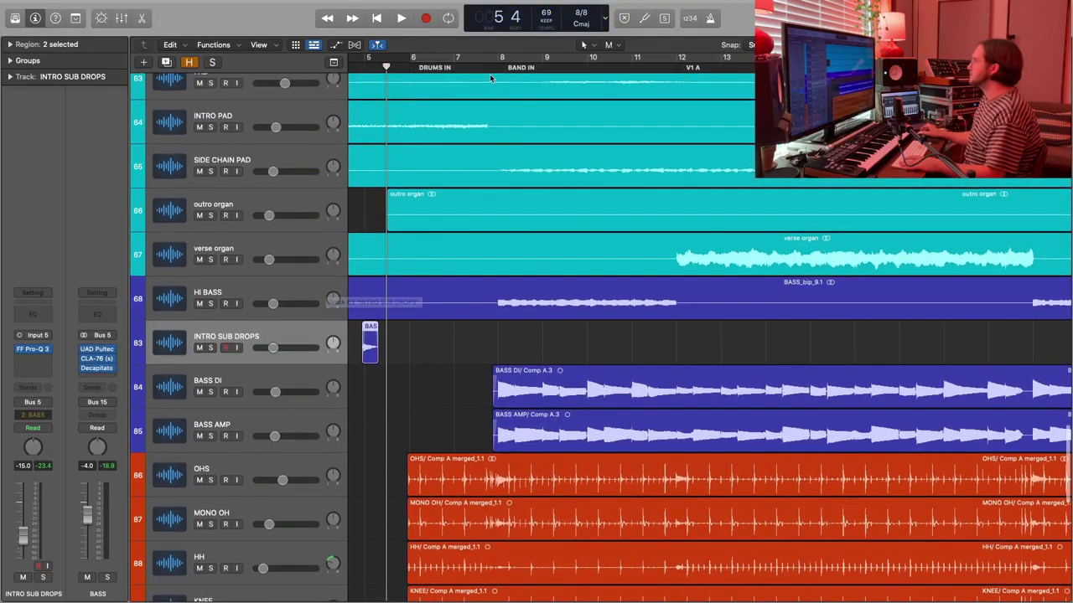
pyautogui.scroll(-3, 465, 276)
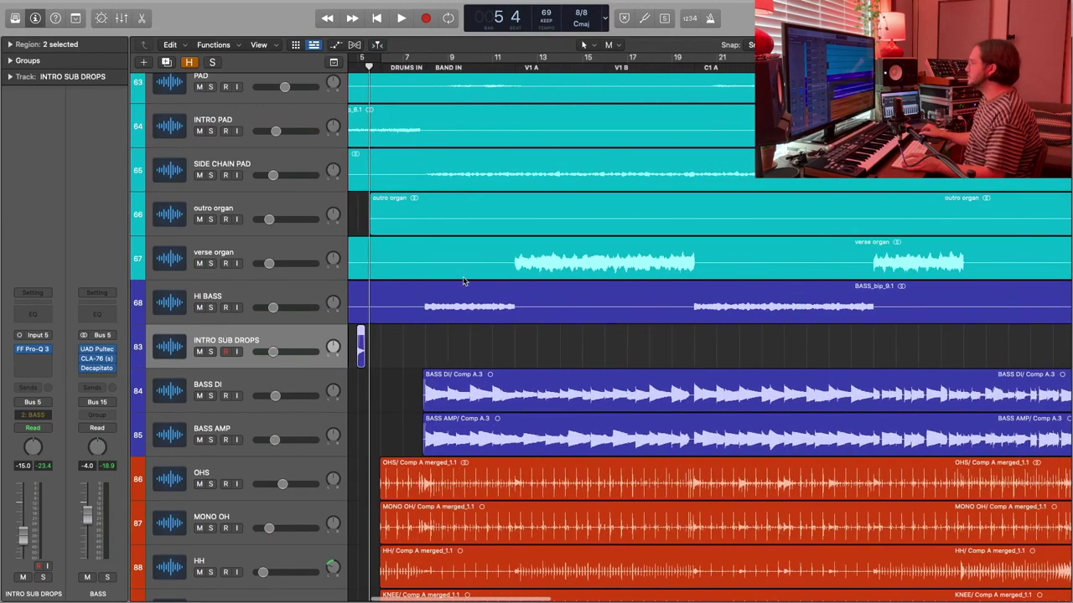
pyautogui.click(426, 69)
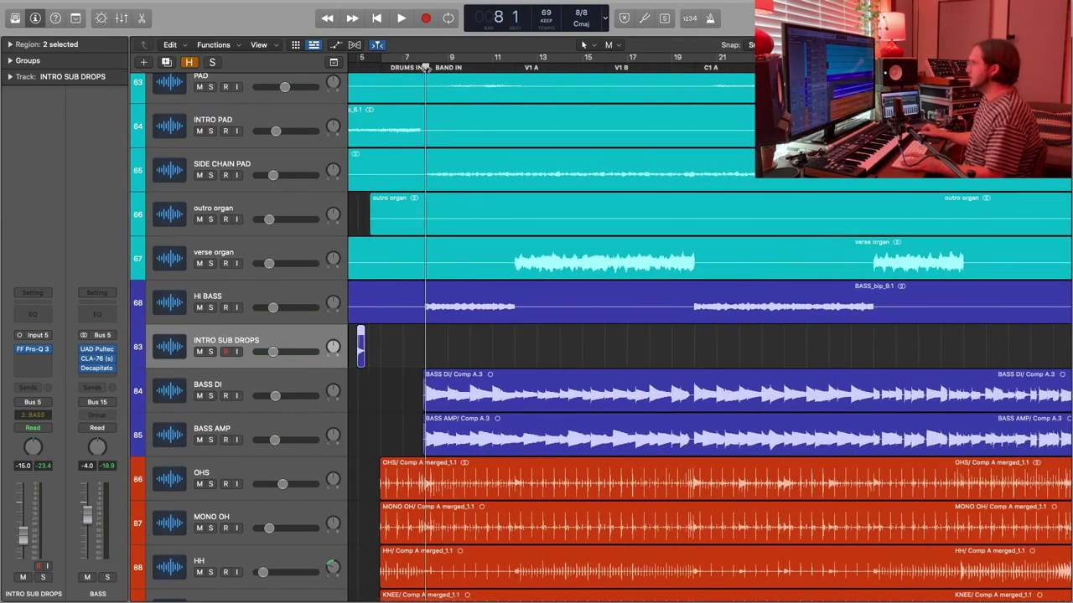
pyautogui.click(211, 307)
pyautogui.press('space')
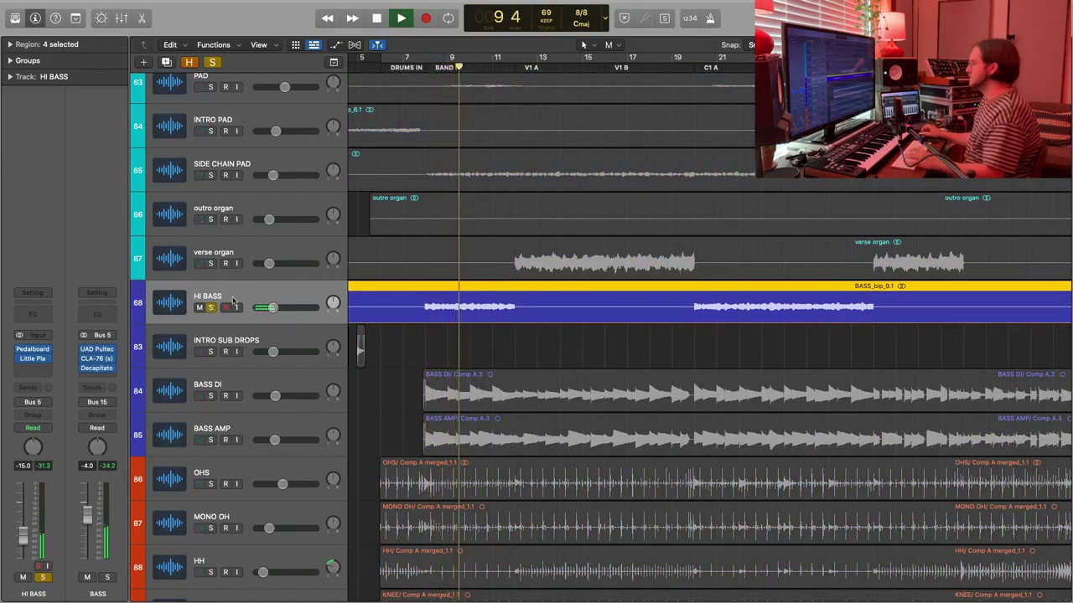
pyautogui.press('space')
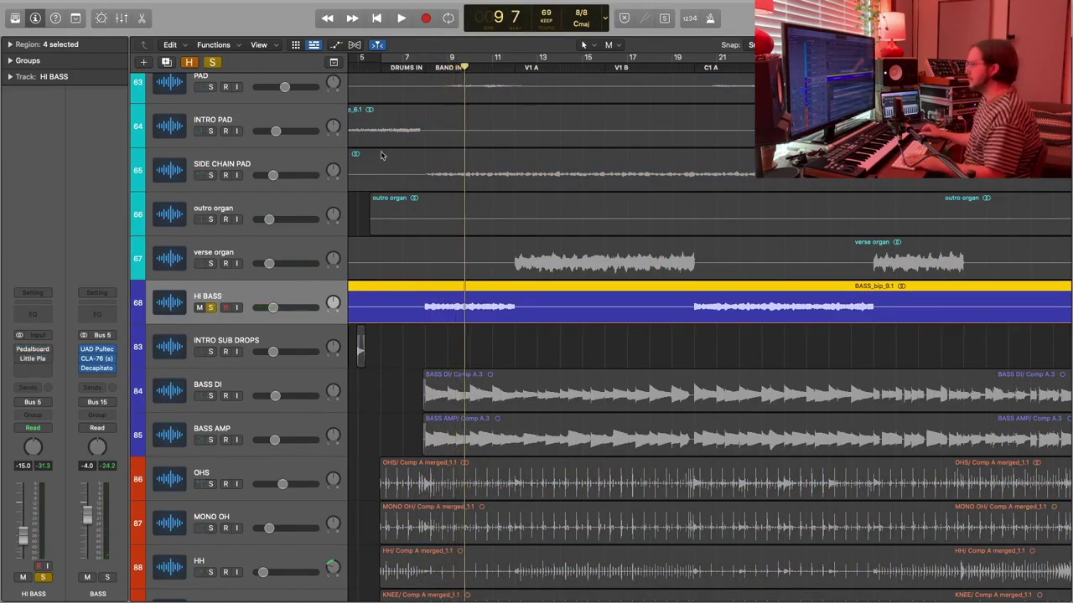
pyautogui.click(424, 67)
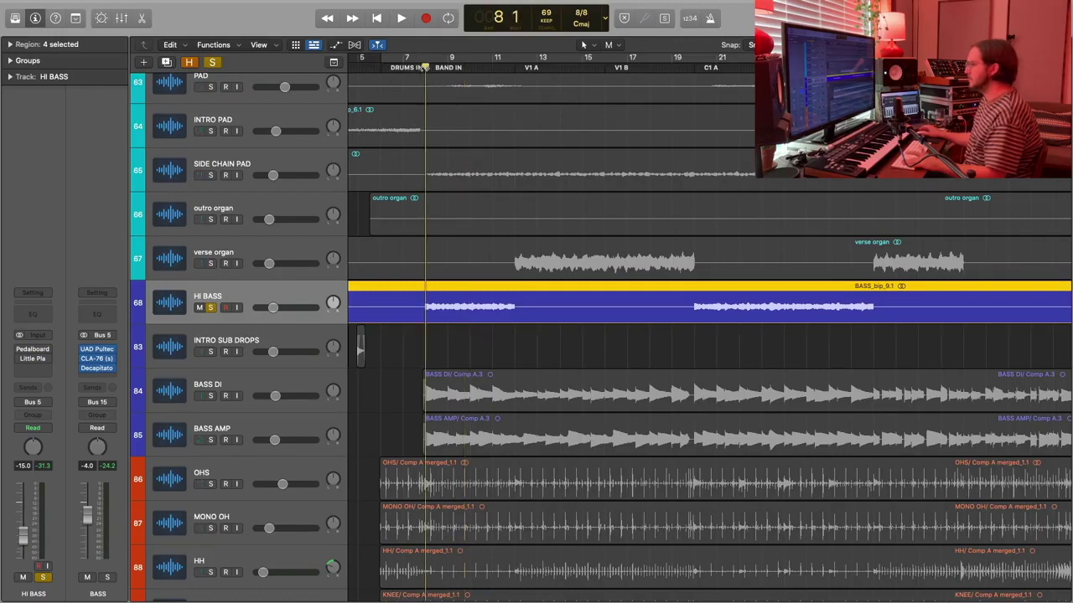
pyautogui.press('space')
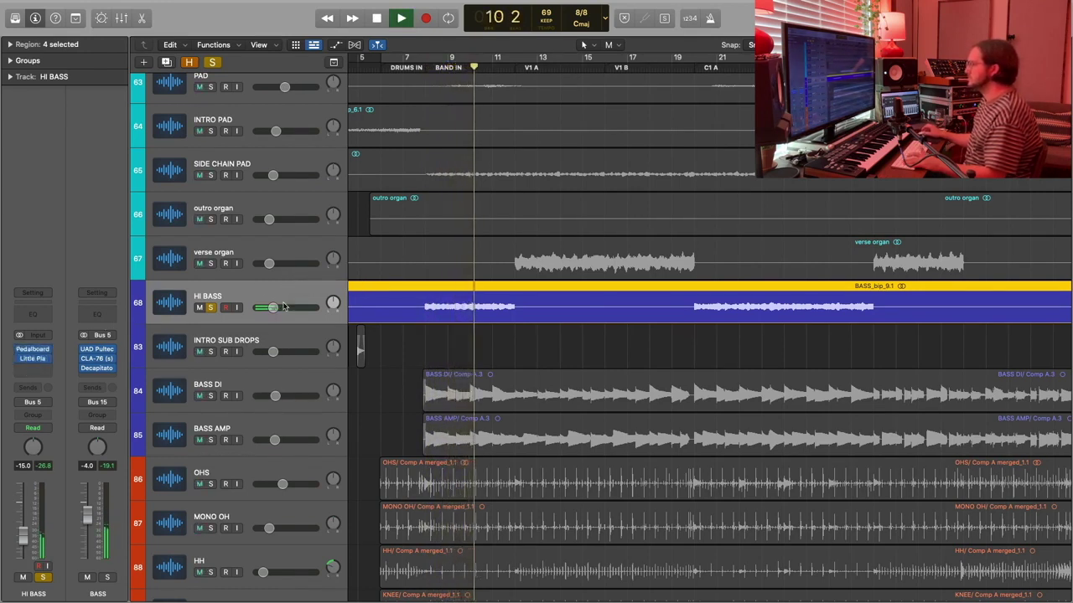
pyautogui.press('space')
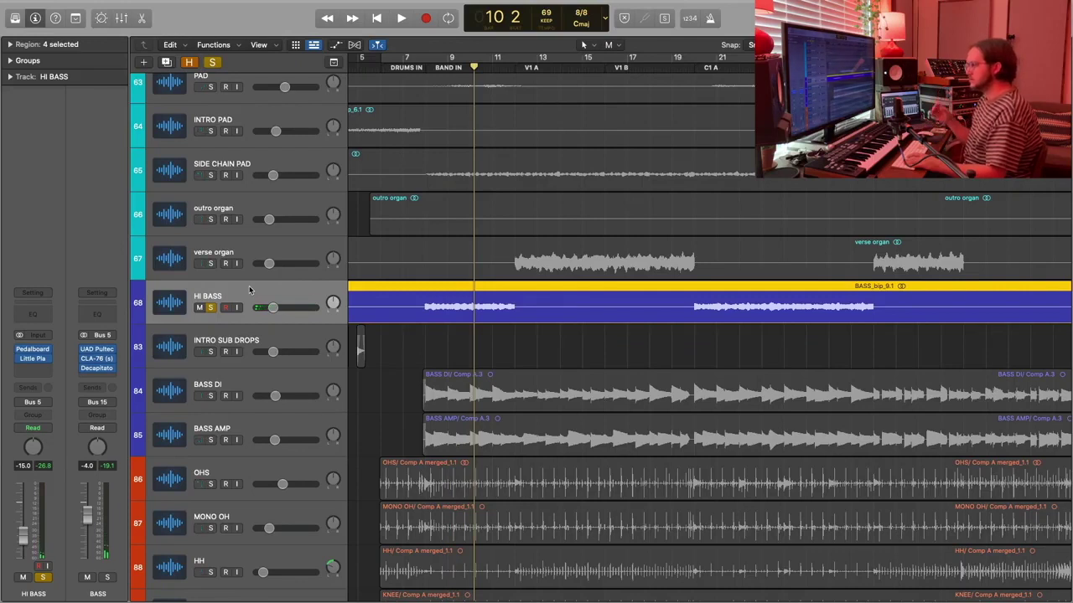
# Unsolo HI BASS, solo BASS DI alone, and play it from bar 8.
pyautogui.click(210, 307)
pyautogui.click(216, 384)
pyautogui.moveTo(212, 396); pyautogui.dragTo(213, 416)
pyautogui.click(212, 440)
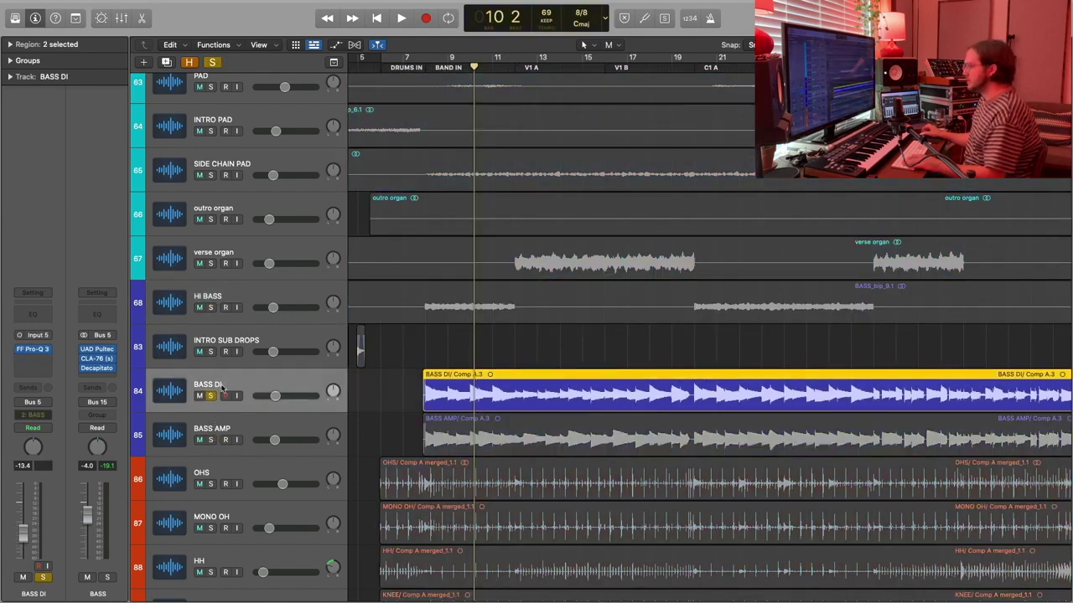
pyautogui.click(435, 67)
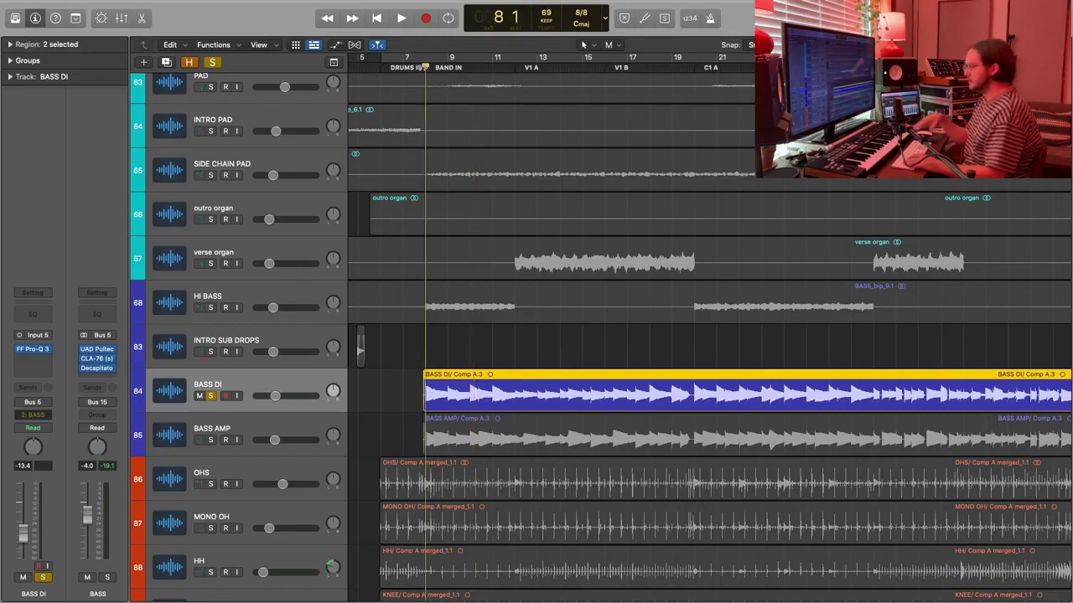
pyautogui.press('space')
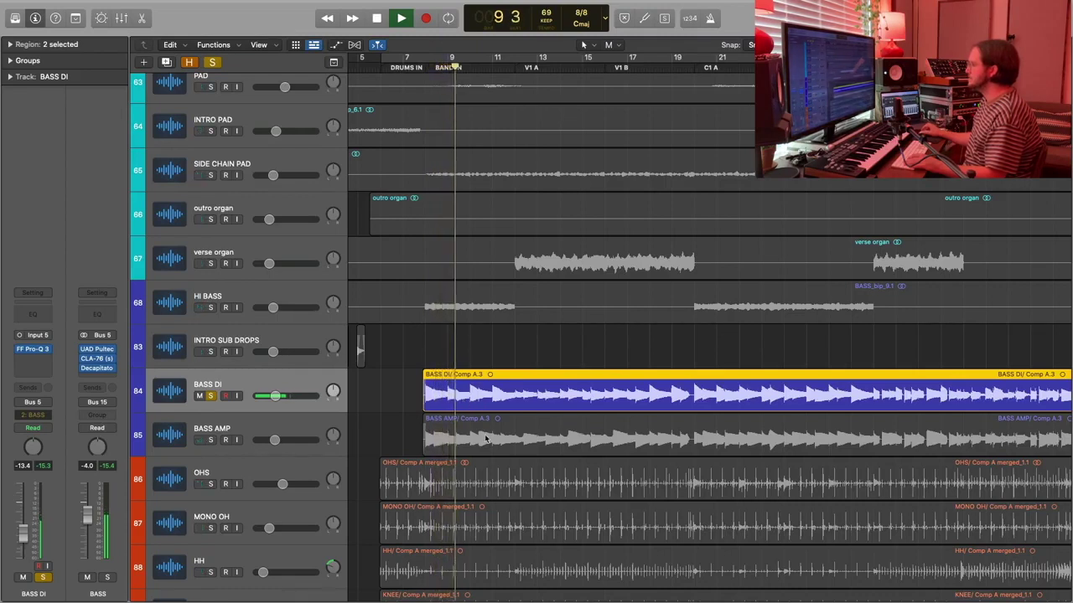
# Switch the solo to BASS AMP, then add BASS DI back and stop near bar 13.
pyautogui.press('Down')
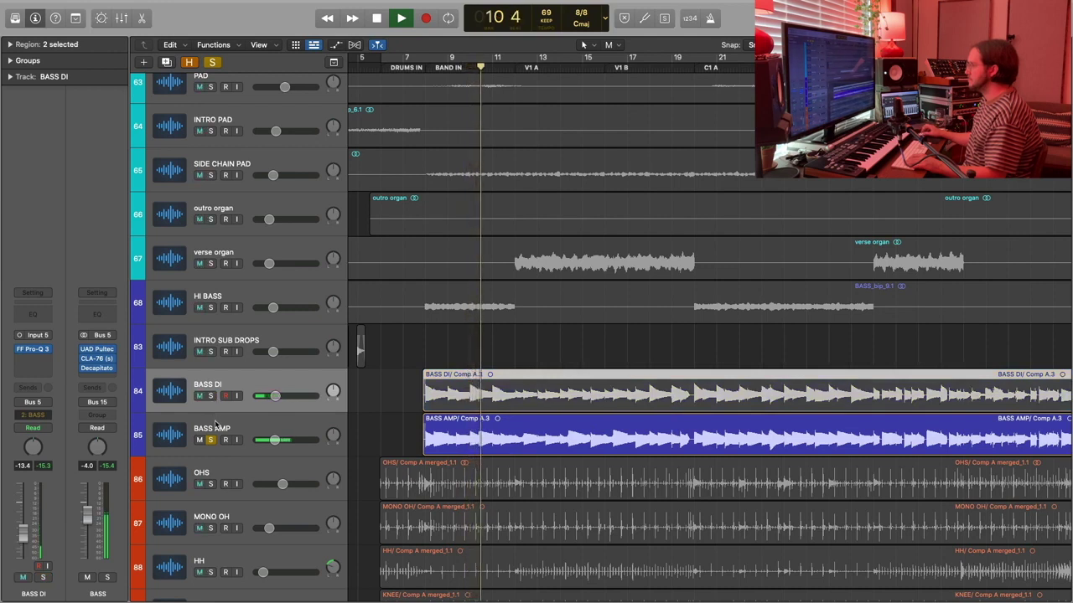
pyautogui.click(216, 425)
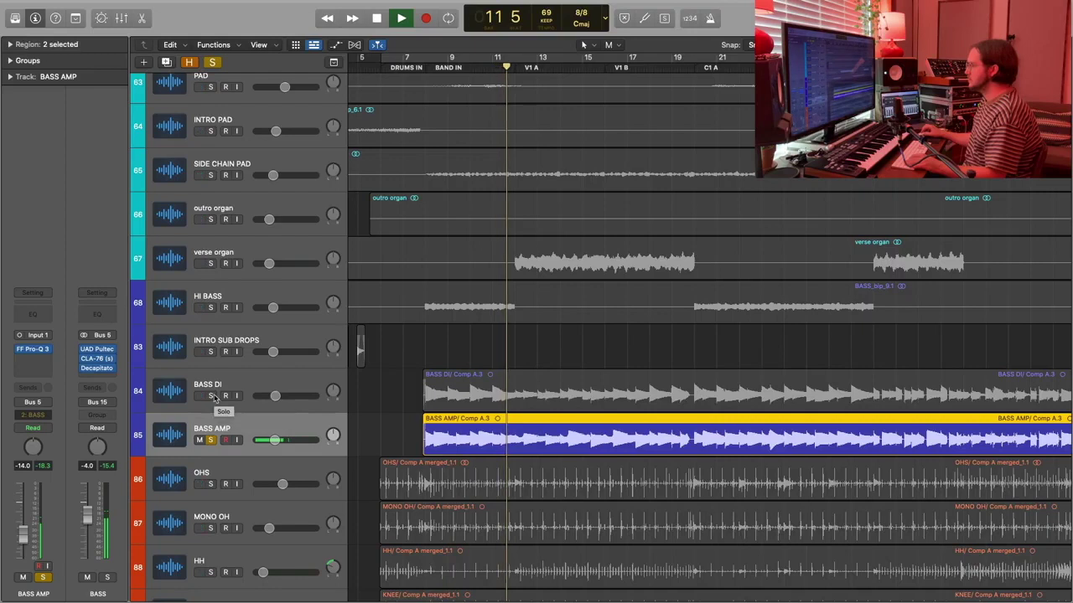
pyautogui.click(211, 395)
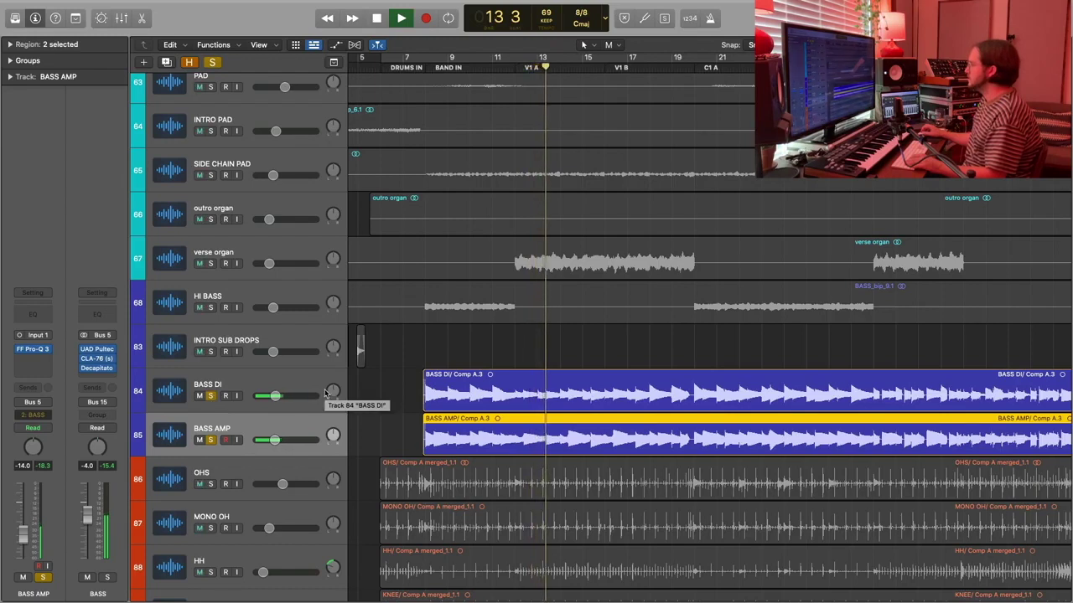
pyautogui.press('space')
pyautogui.click(235, 382)
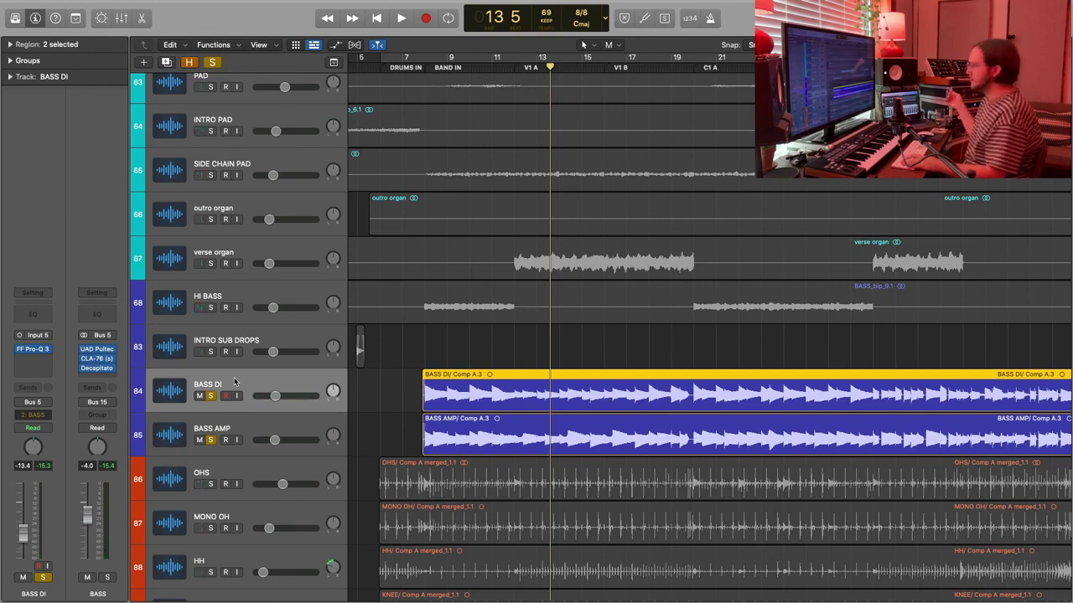
# Play the soloed BASS DI and BASS AMP pair from bar 49 through BRIDGE B to about bar 52.
pyautogui.scroll(-5, 470, 421)
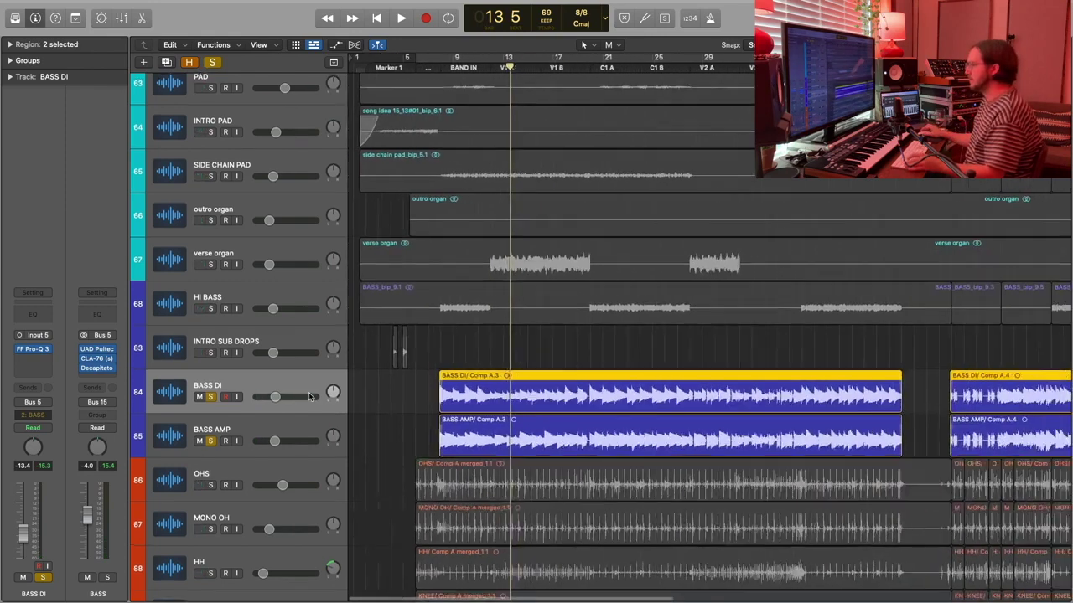
pyautogui.hscroll(10, 469, 419)
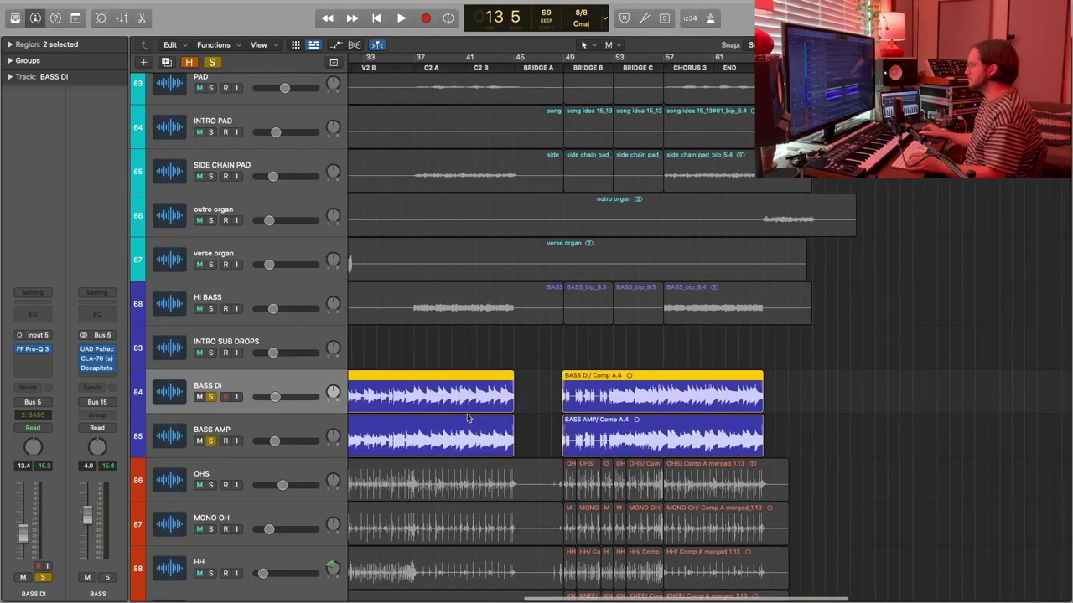
pyautogui.scroll(3, 468, 419)
pyautogui.hscroll(5, 474, 411)
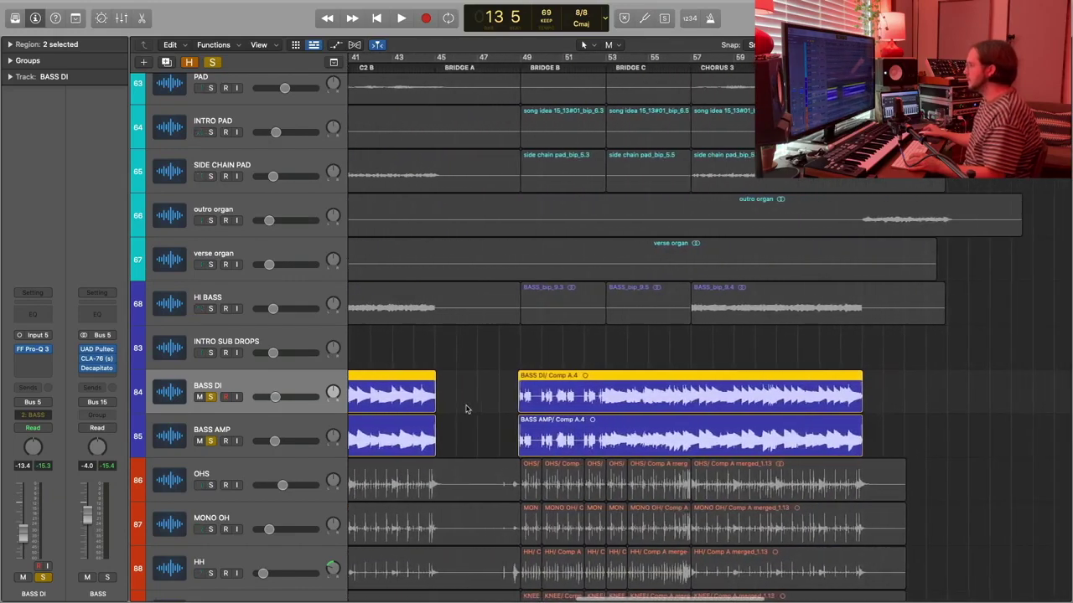
pyautogui.click(497, 57)
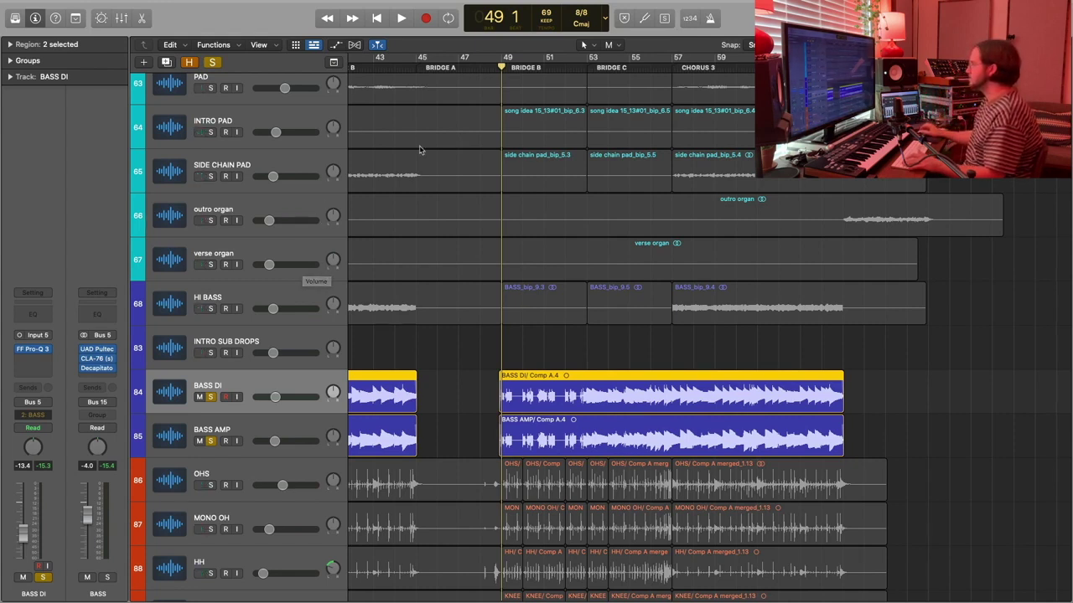
pyautogui.press('space')
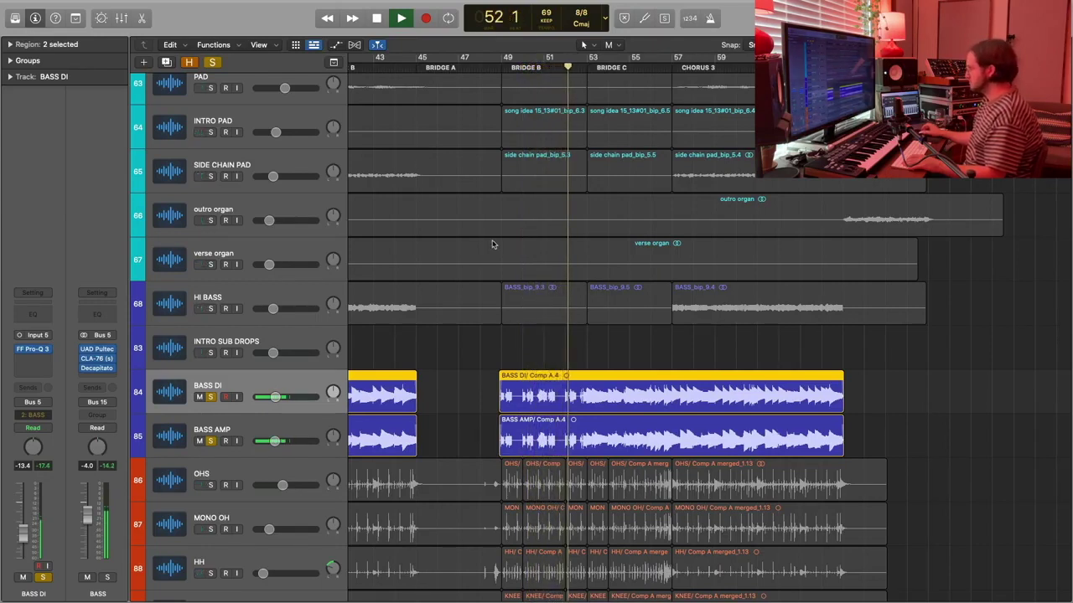
pyautogui.press('space')
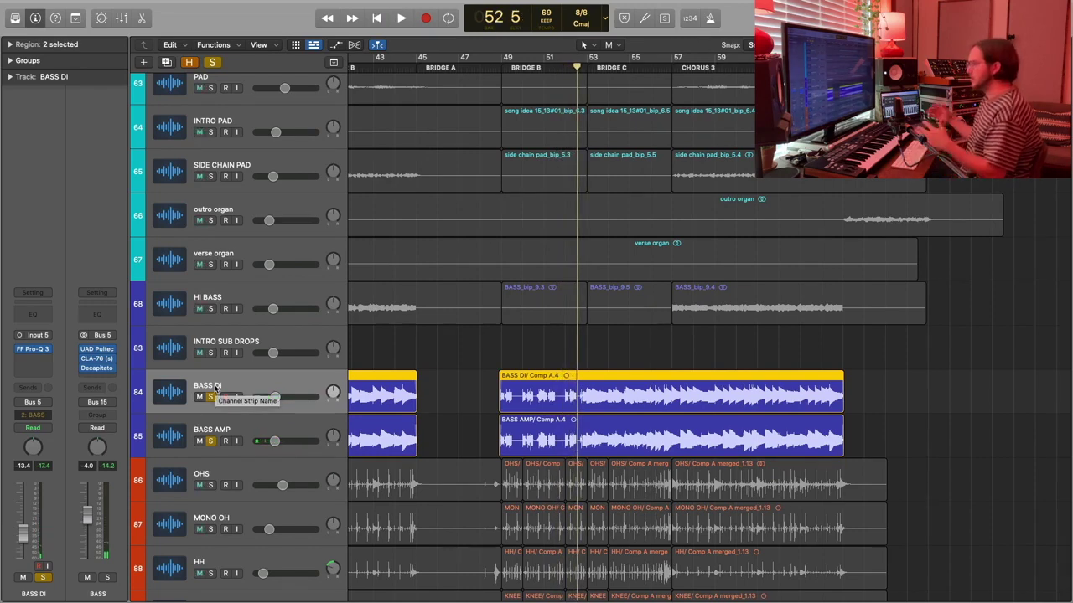
# Solo the drum tracks together with the bass tracks.
pyautogui.scroll(-10, 240, 402)
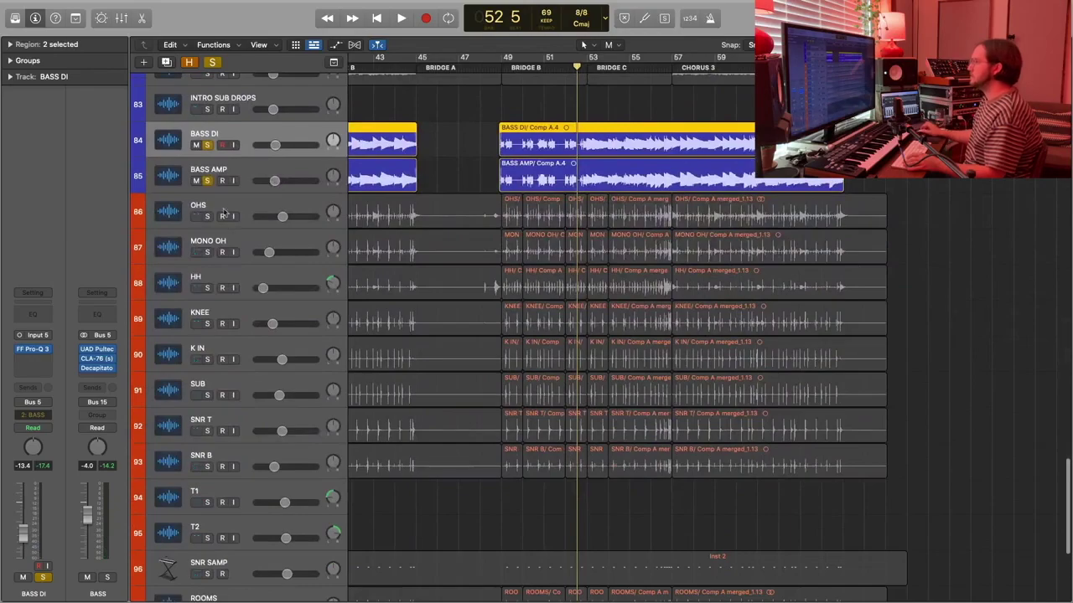
pyautogui.moveTo(207, 216); pyautogui.dragTo(216, 570)
pyautogui.scroll(-4, 214, 545)
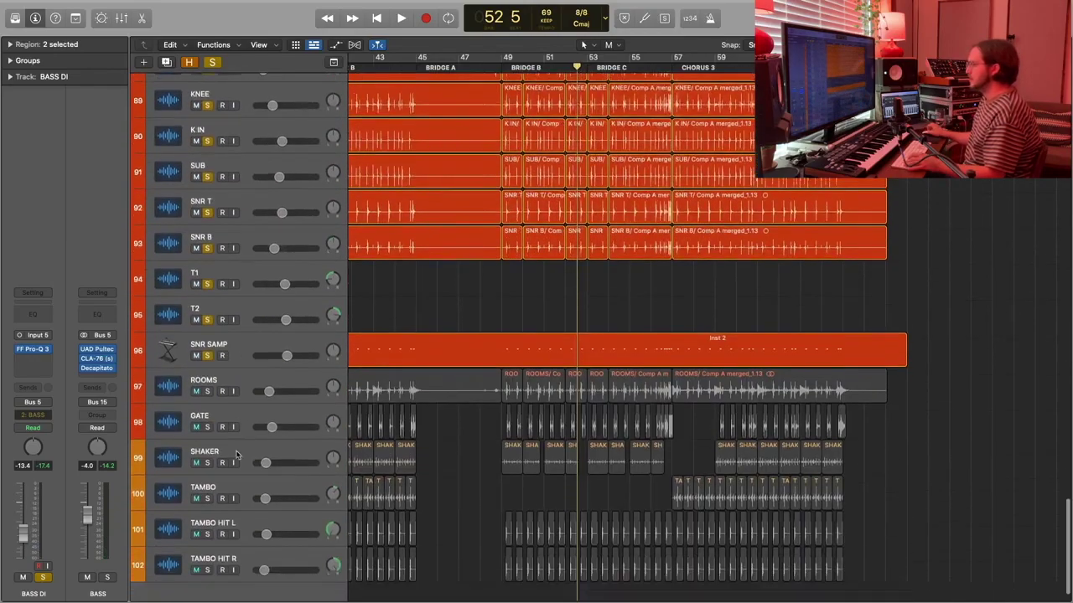
pyautogui.moveTo(207, 354); pyautogui.dragTo(208, 558)
pyautogui.scroll(15, 486, 257)
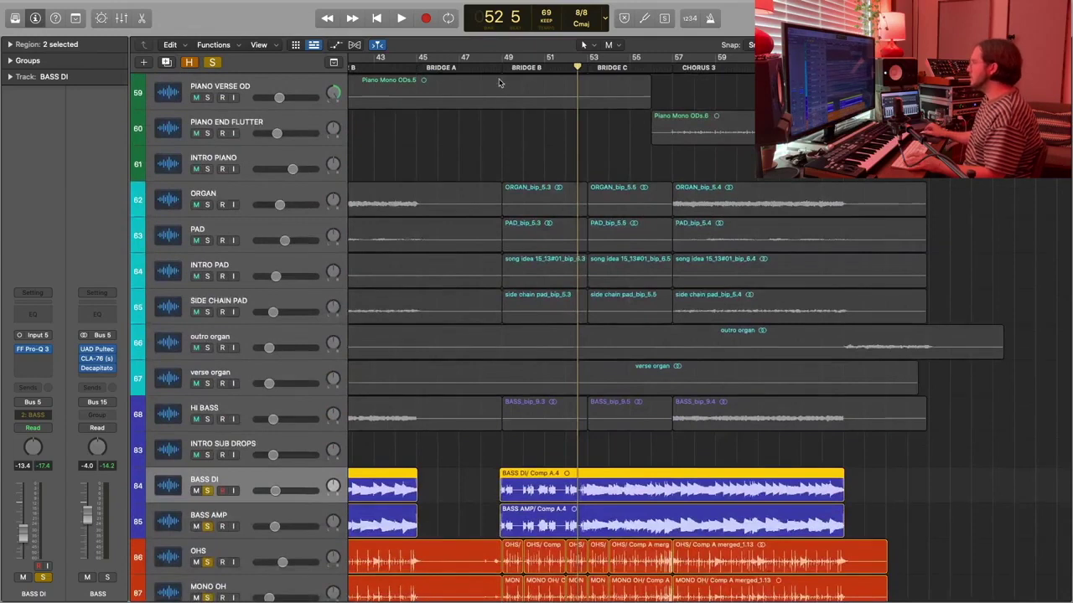
# Play from bar 49, then nudge the playhead slightly earlier and resume into BRIDGE C.
pyautogui.click(500, 57)
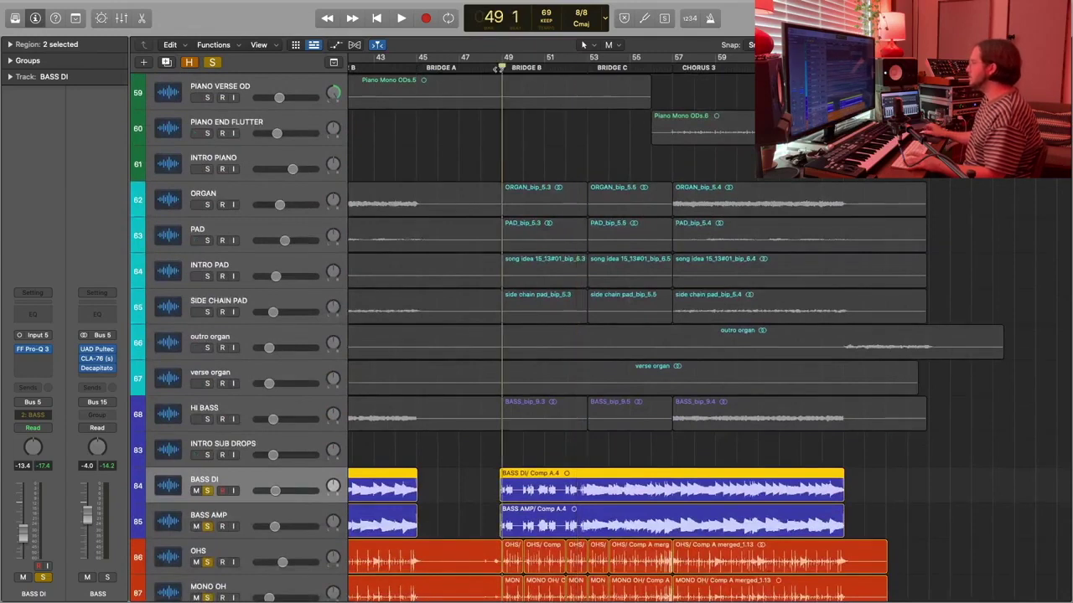
pyautogui.press('space')
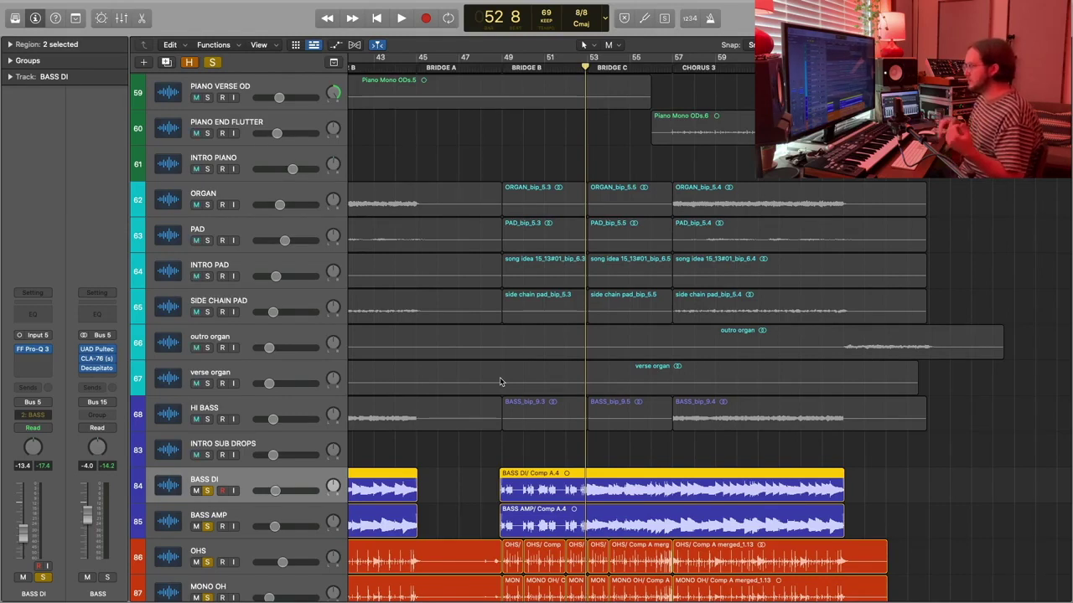
pyautogui.press(',')
pyautogui.press('space')
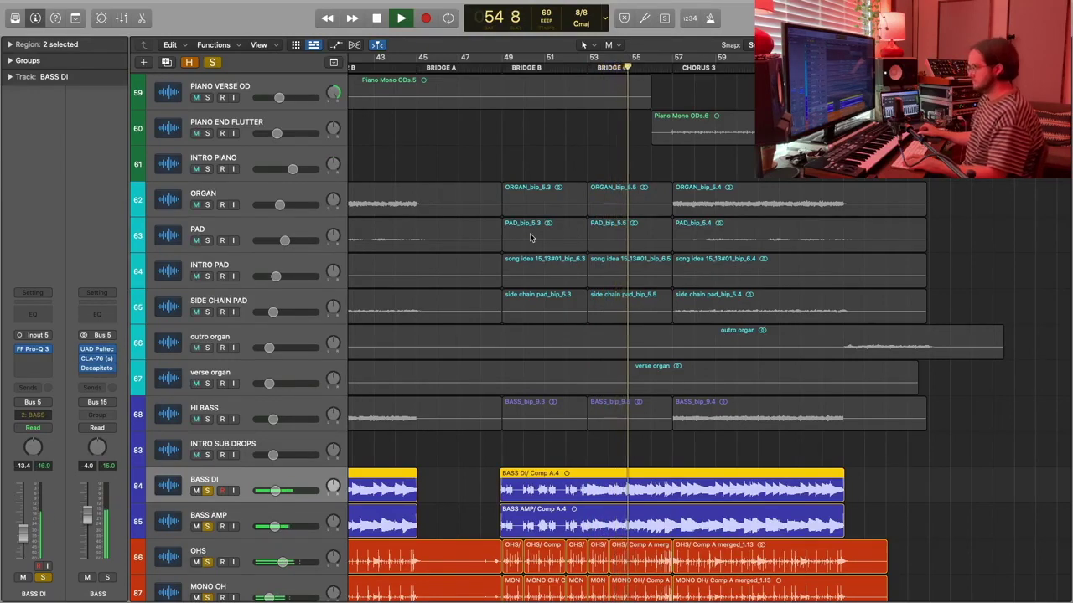
# Add HI BASS to the solo and play from bar 57, the start of CHORUS 3.
pyautogui.press('space')
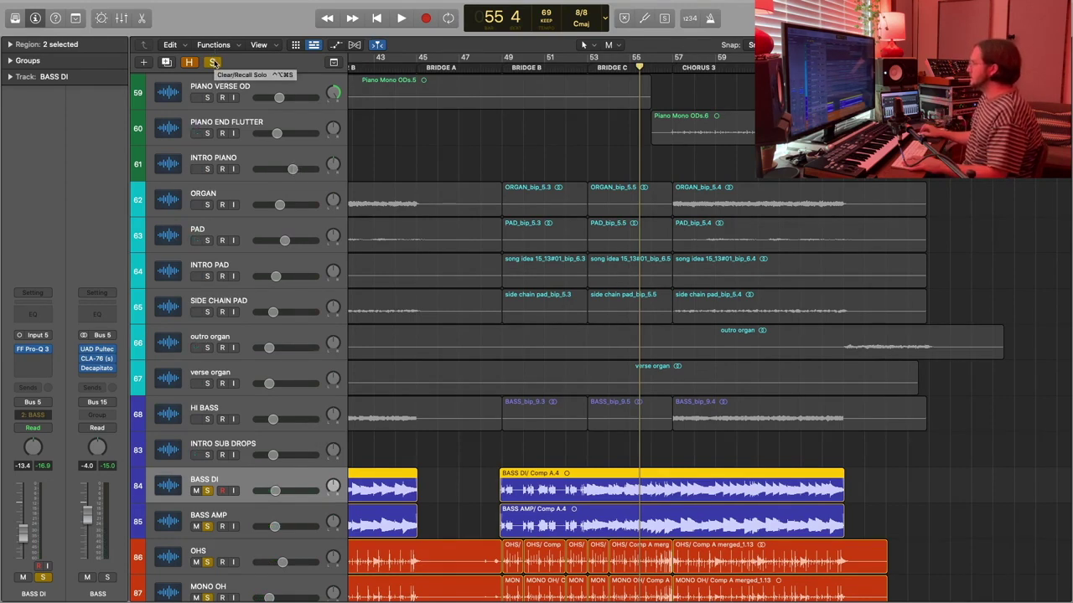
pyautogui.click(207, 419)
pyautogui.click(676, 64)
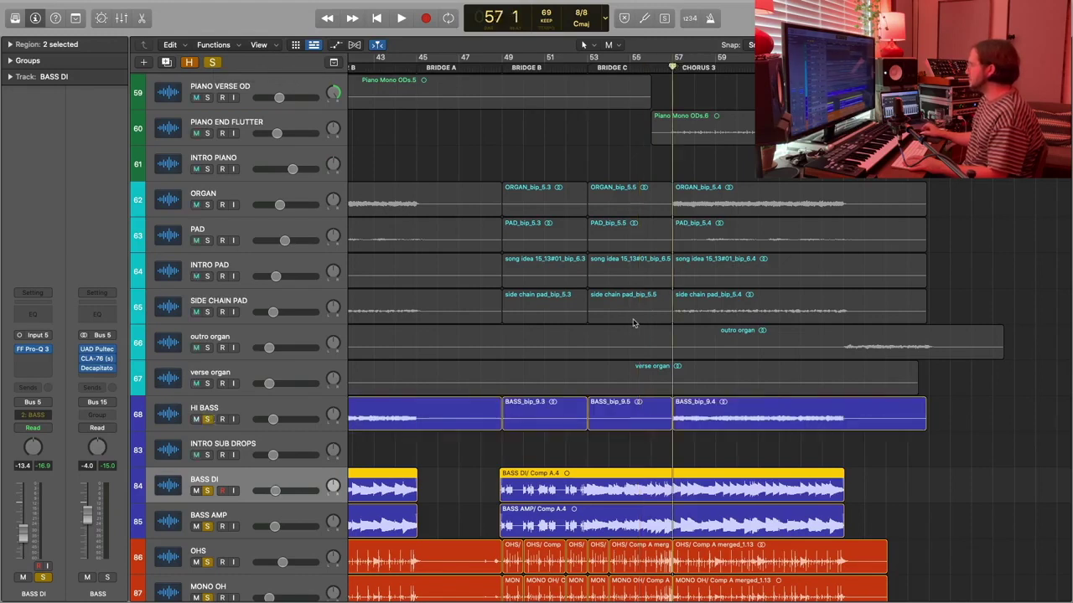
pyautogui.press('space')
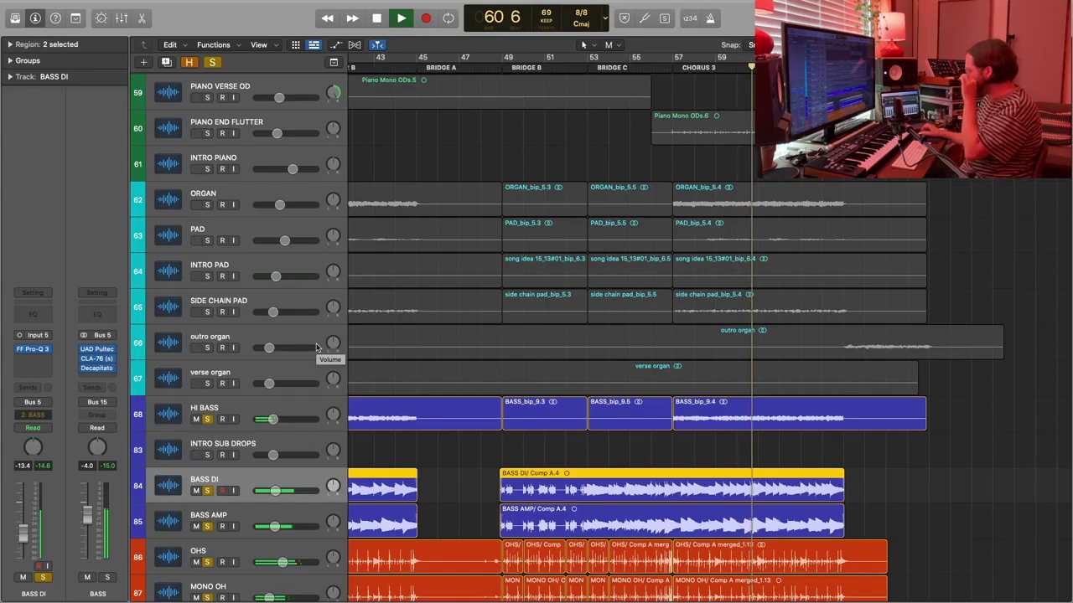
pyautogui.press('space')
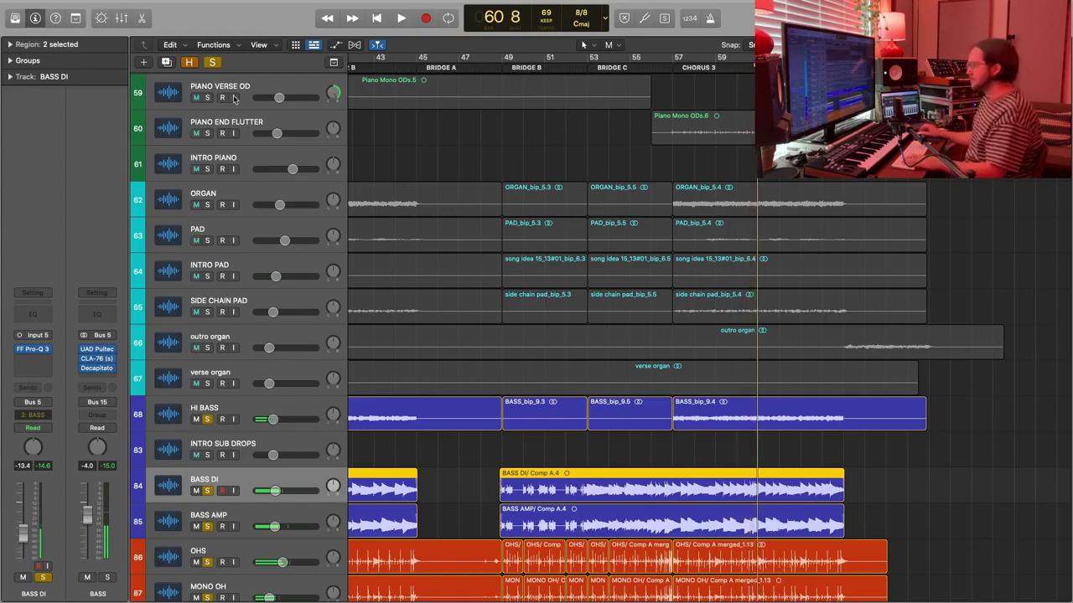
# Clear all active solos and scroll back to the top-left of the arrangement.
pyautogui.click(214, 62)
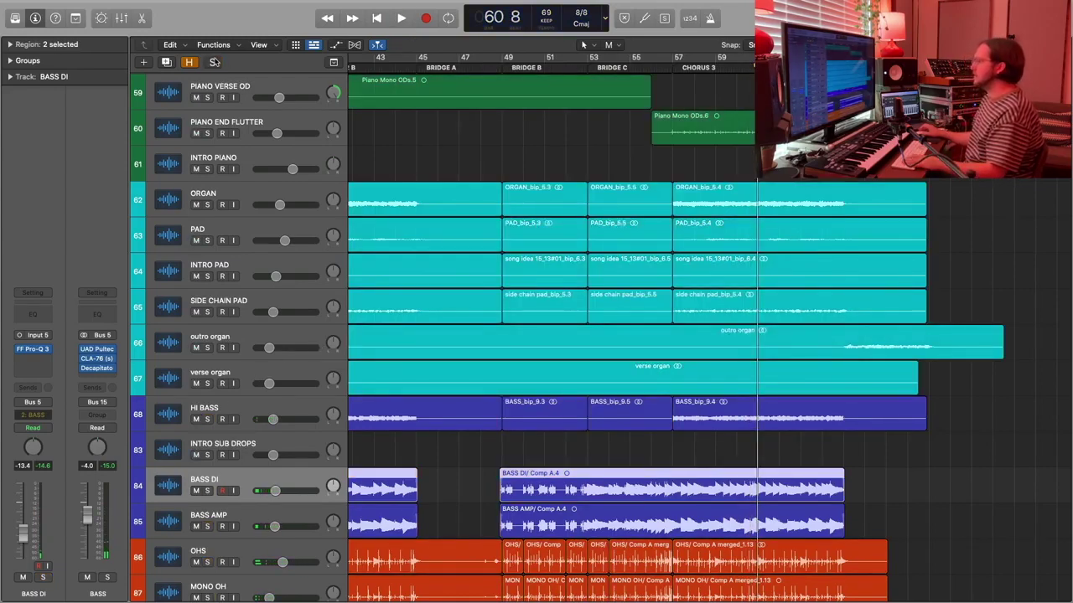
pyautogui.scroll(10, 260, 296)
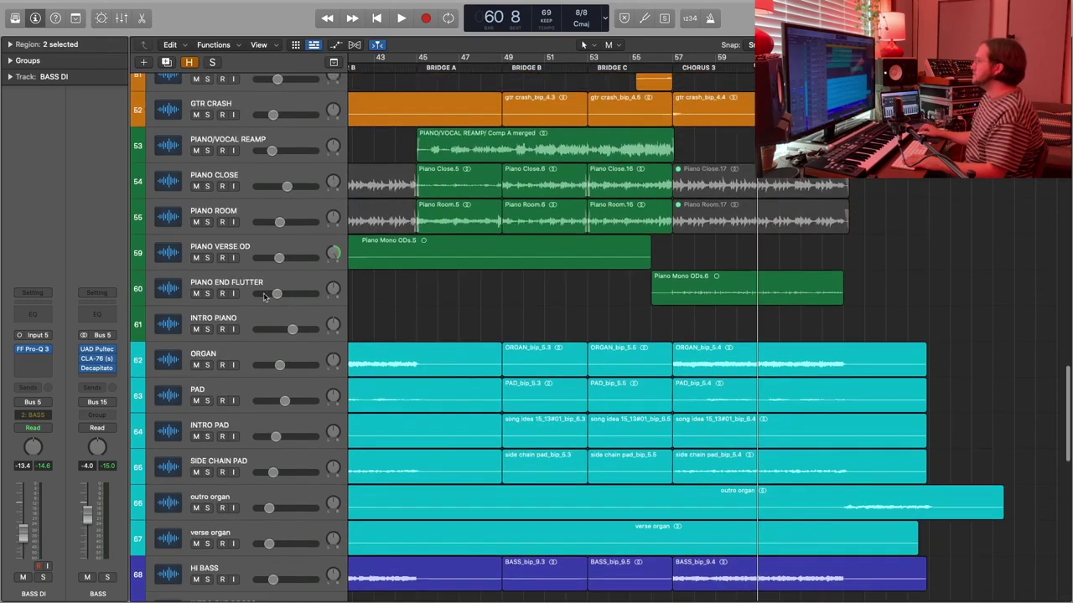
pyautogui.scroll(12, 330, 335)
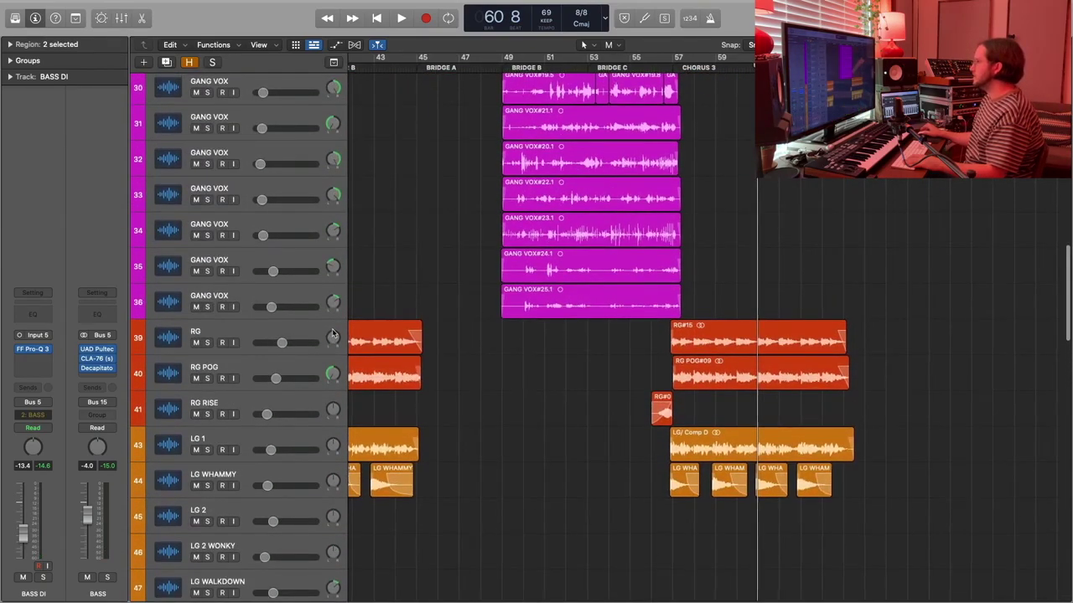
pyautogui.hscroll(-15, 330, 334)
pyautogui.hscroll(-5, 335, 327)
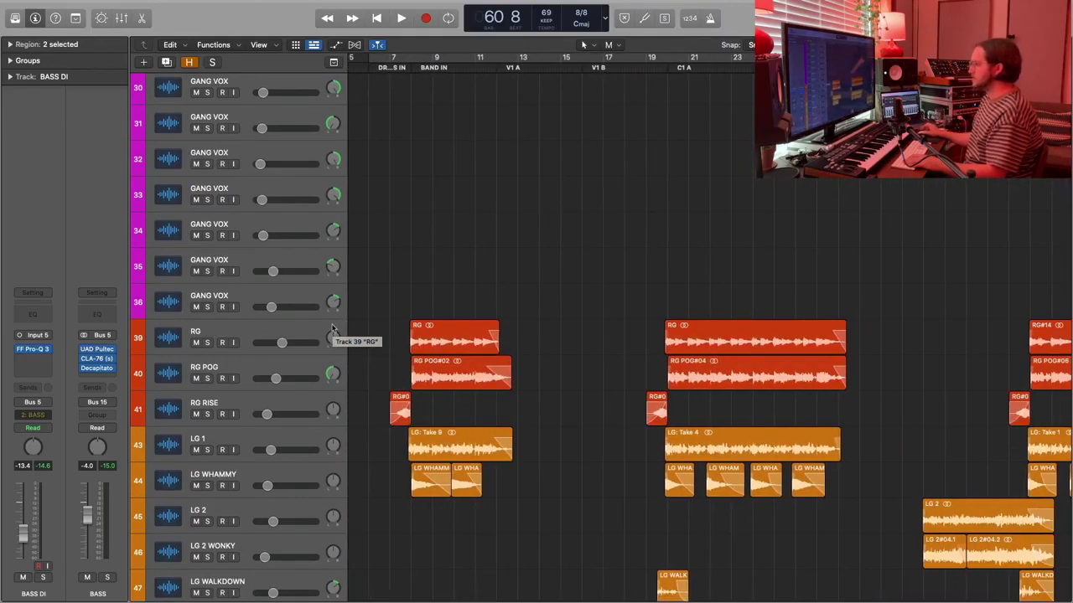
# Select the RG guitar track and place the playhead at bar 20.
pyautogui.click(238, 328)
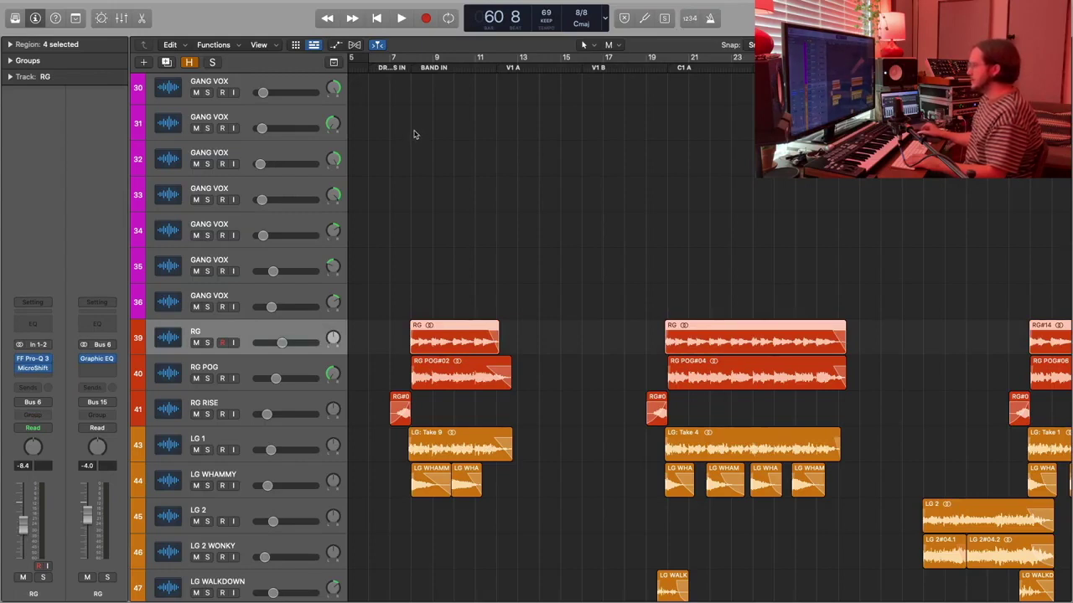
pyautogui.click(411, 67)
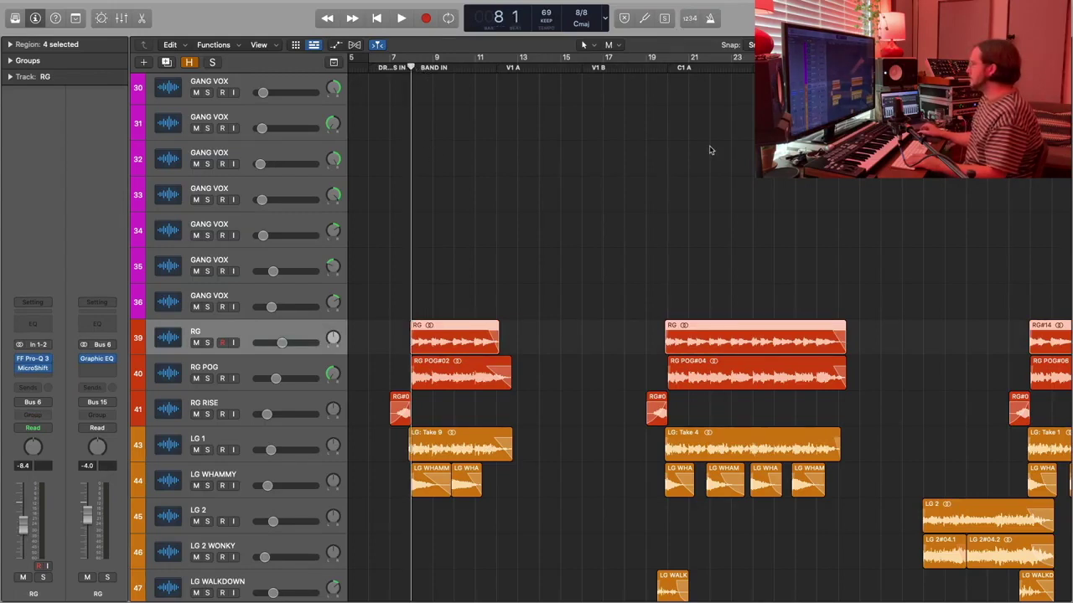
pyautogui.click(668, 67)
pyautogui.hscroll(2, 584, 199)
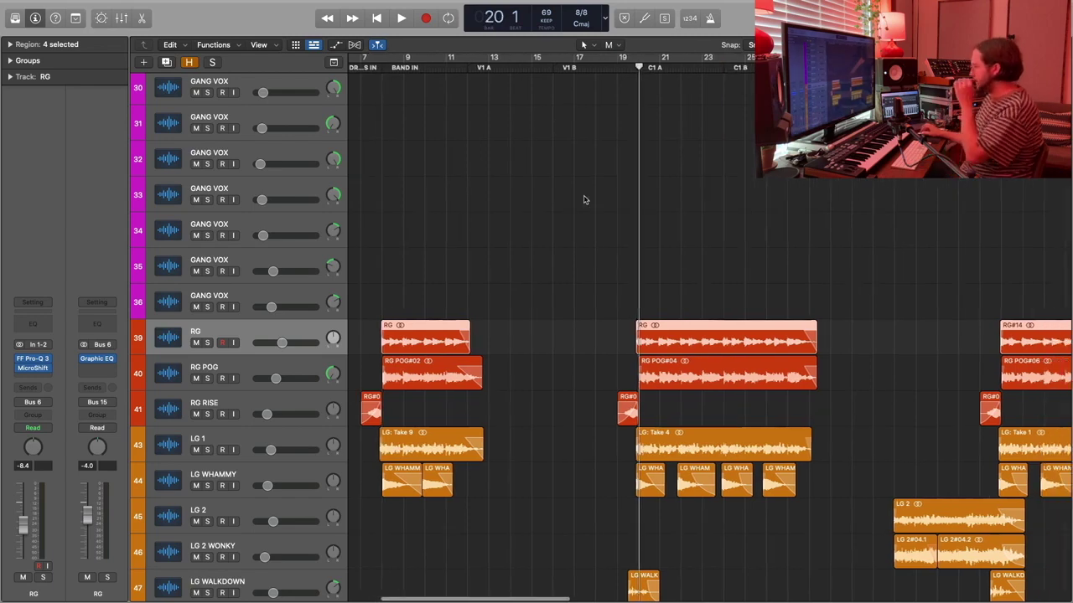
pyautogui.scroll(-3, 589, 199)
pyautogui.scroll(-3, 589, 198)
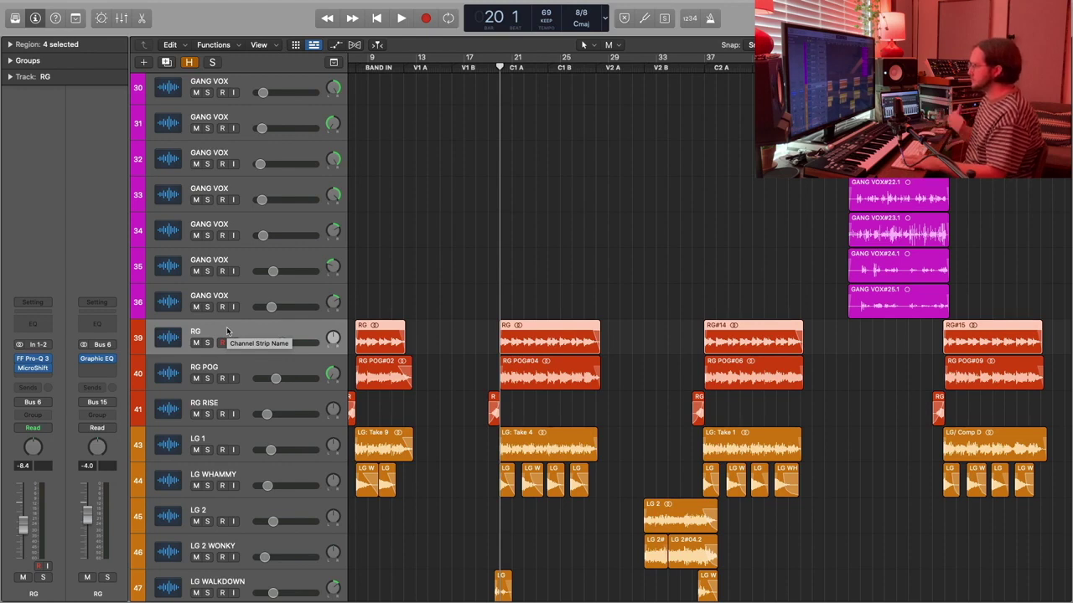
# Solo RG and listen to it on its own.
pyautogui.click(208, 343)
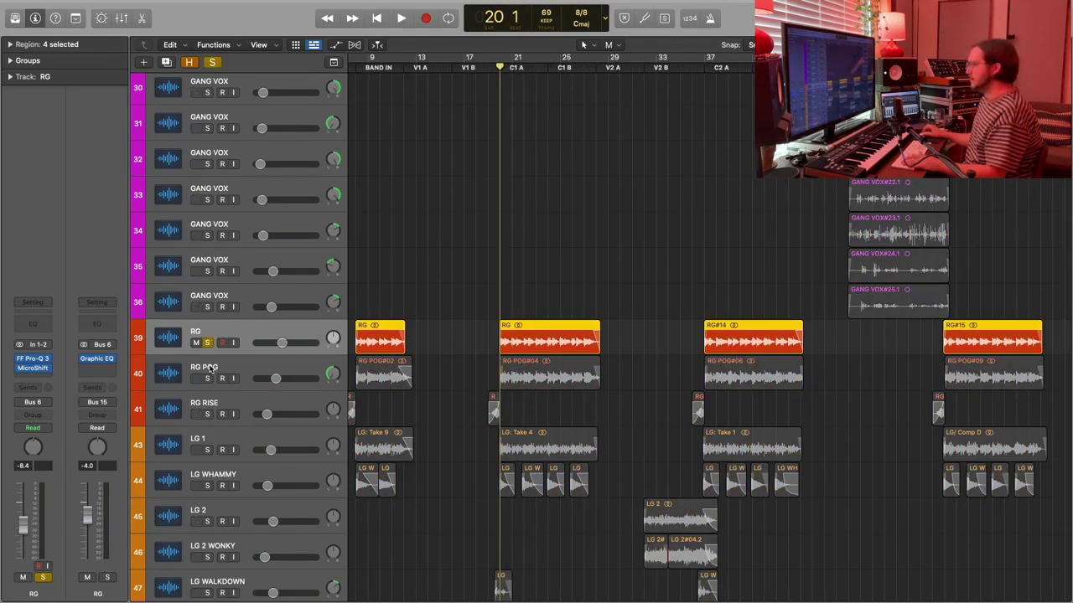
pyautogui.press('space')
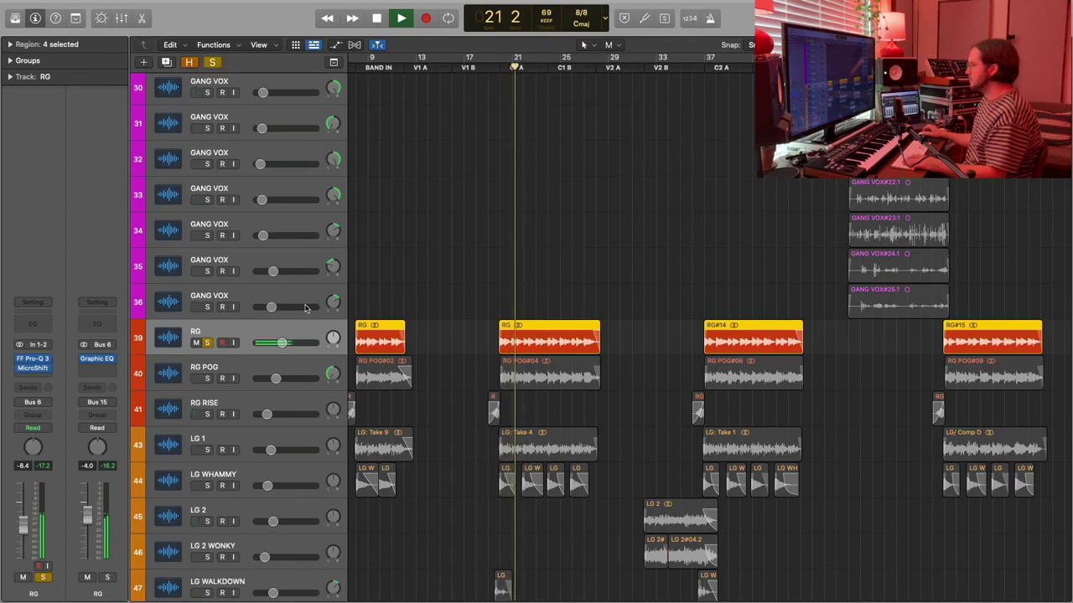
pyautogui.press('space')
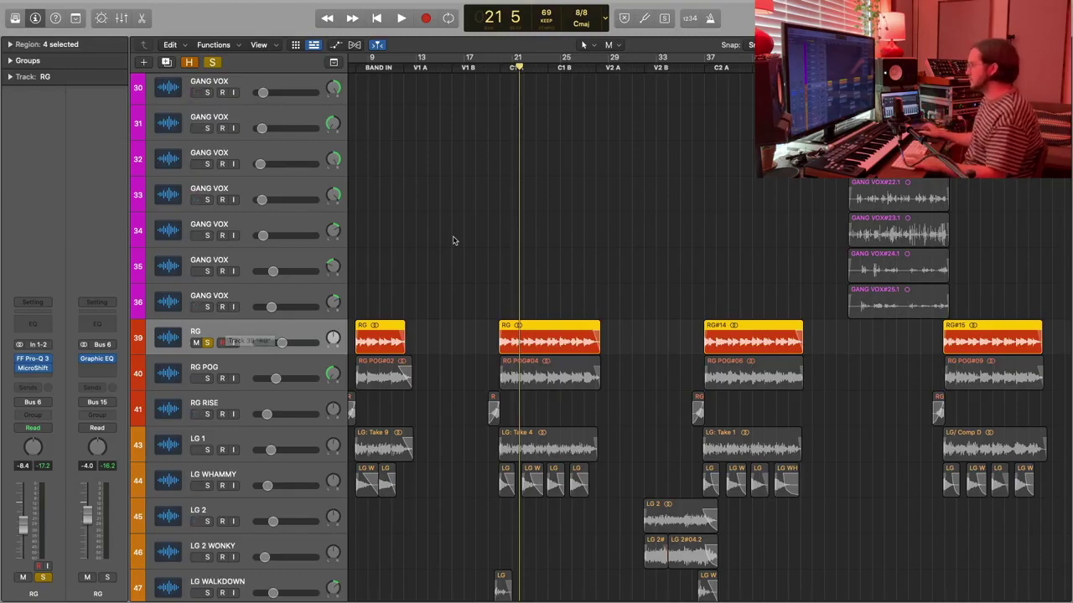
# From bar 20, audition RG POG with and without RG, ending with only RG RISE soloed.
pyautogui.click(493, 71)
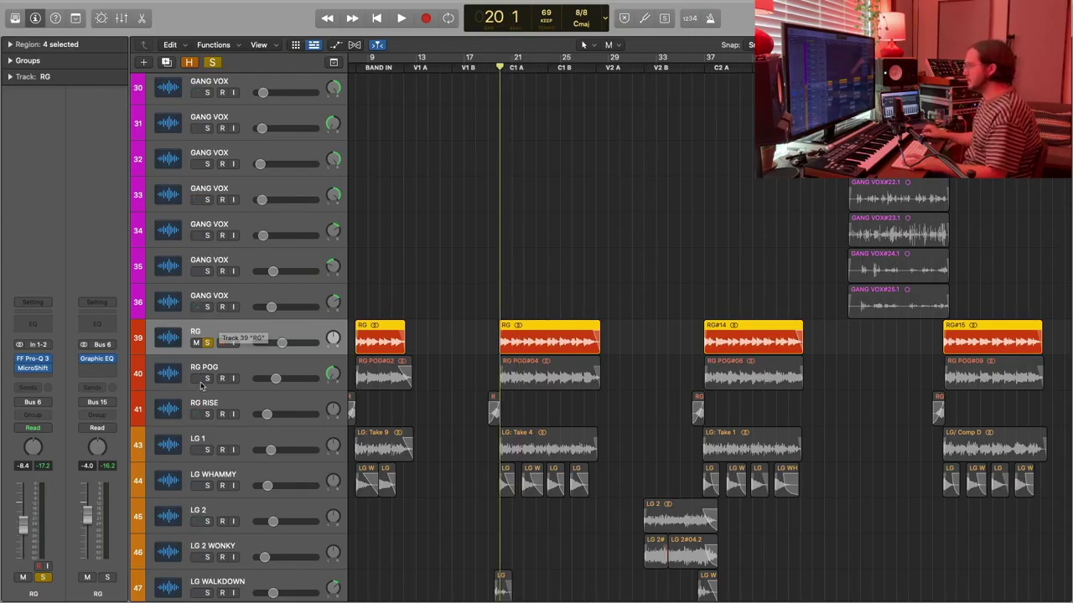
pyautogui.press('s')
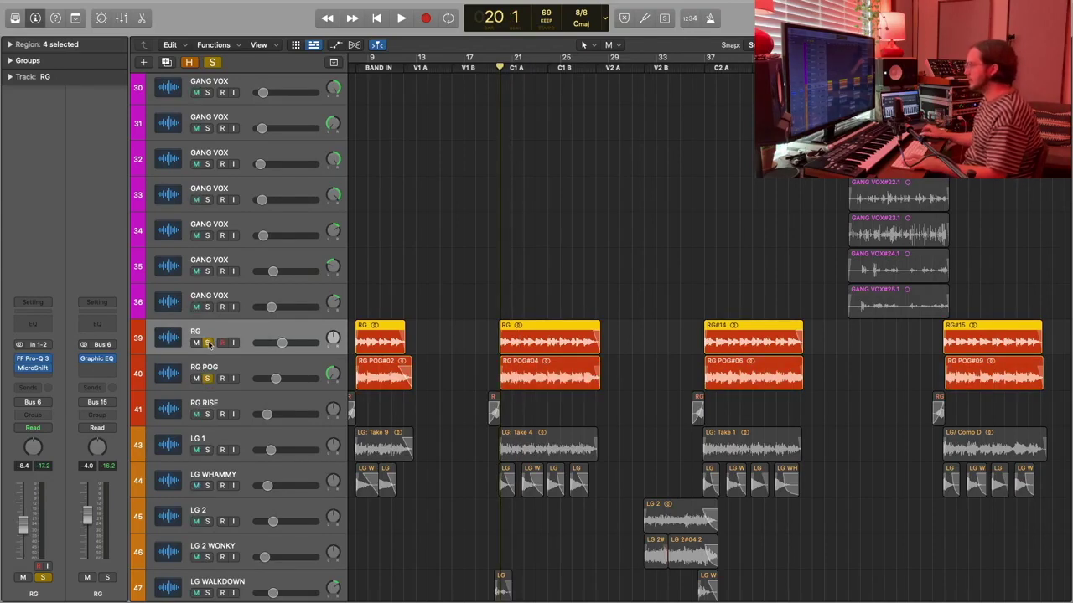
pyautogui.click(208, 343)
pyautogui.press('space')
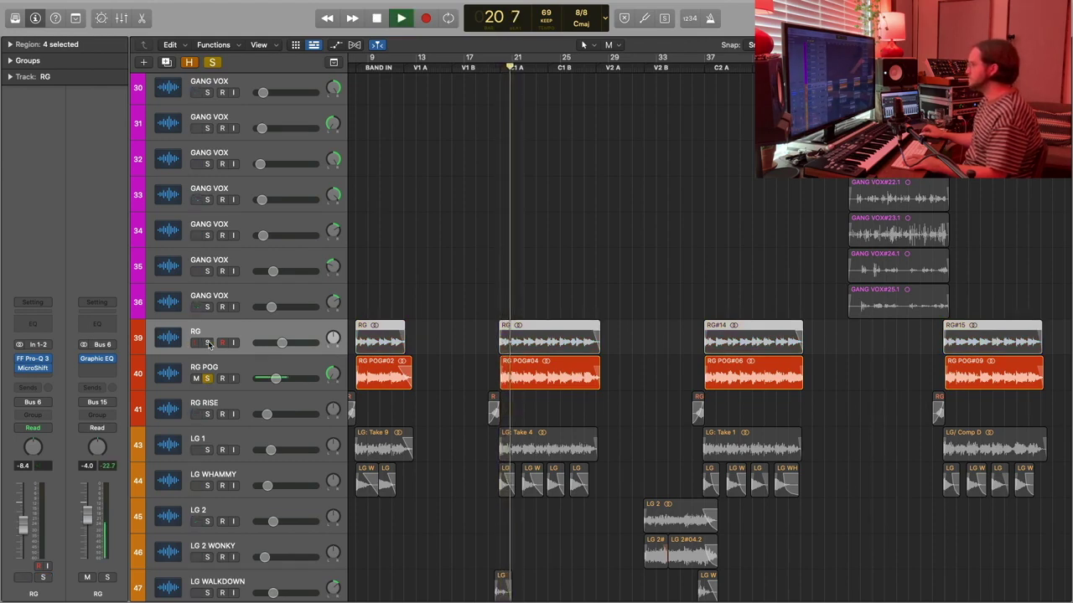
pyautogui.click(208, 342)
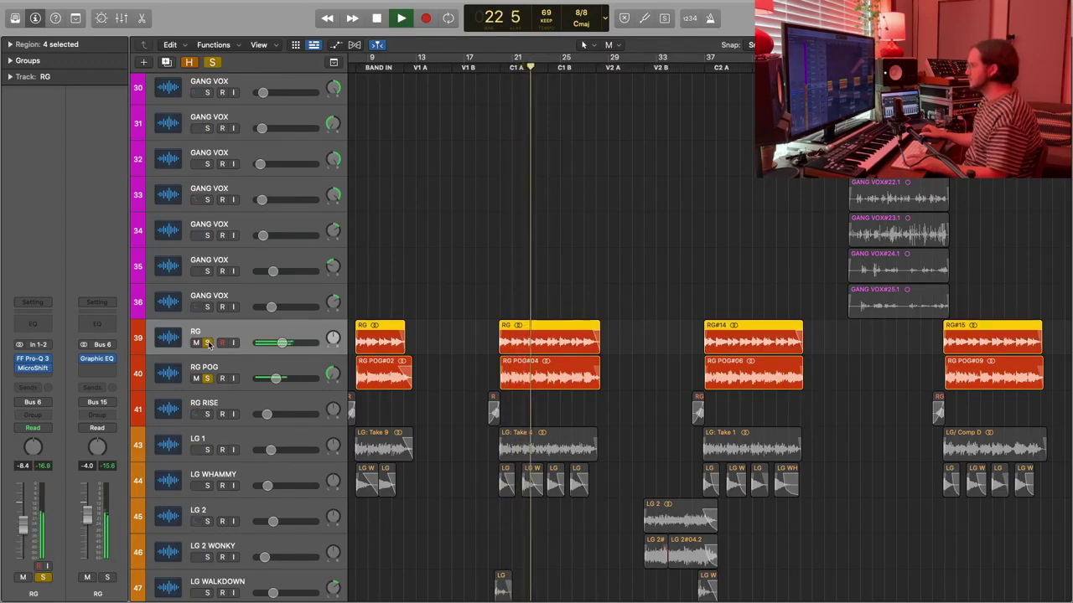
pyautogui.press('space')
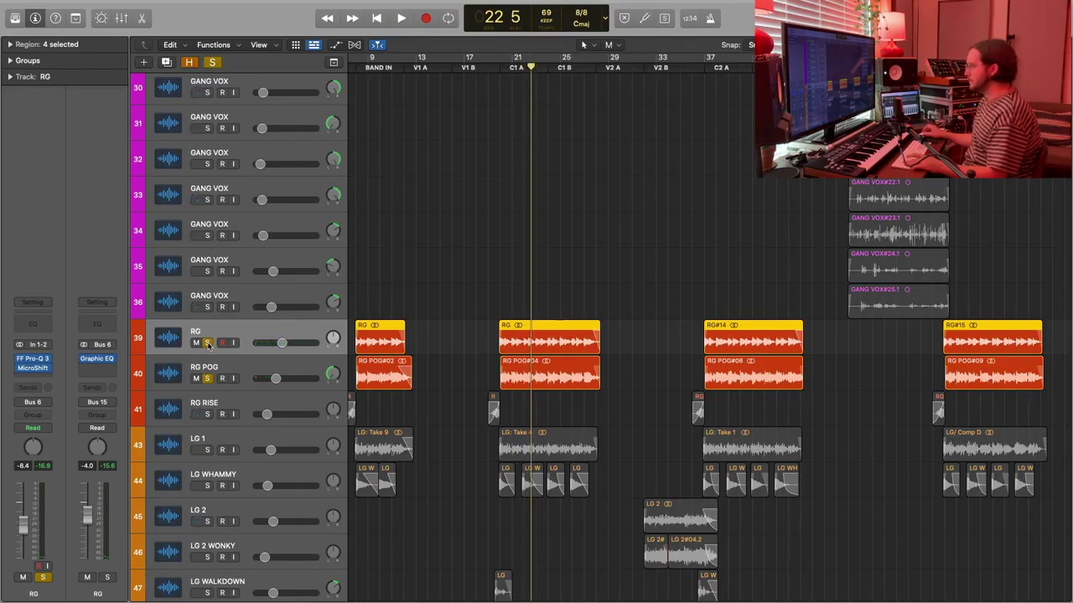
pyautogui.click(207, 344)
pyautogui.click(207, 415)
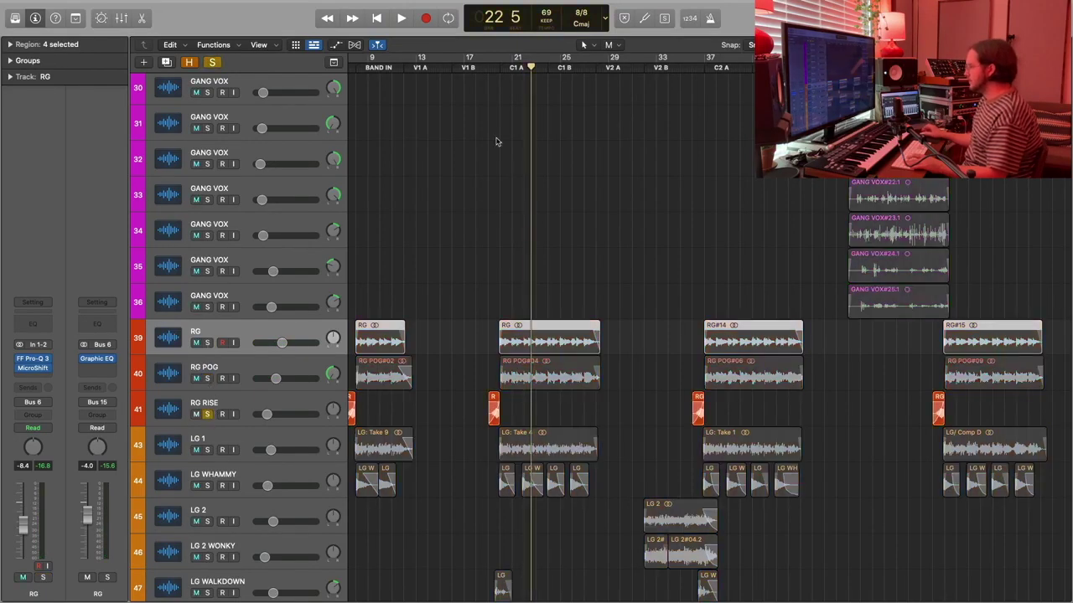
# Play RG RISE alone from bar 19, then unsolo it so all tracks play.
pyautogui.click(491, 68)
pyautogui.press('space')
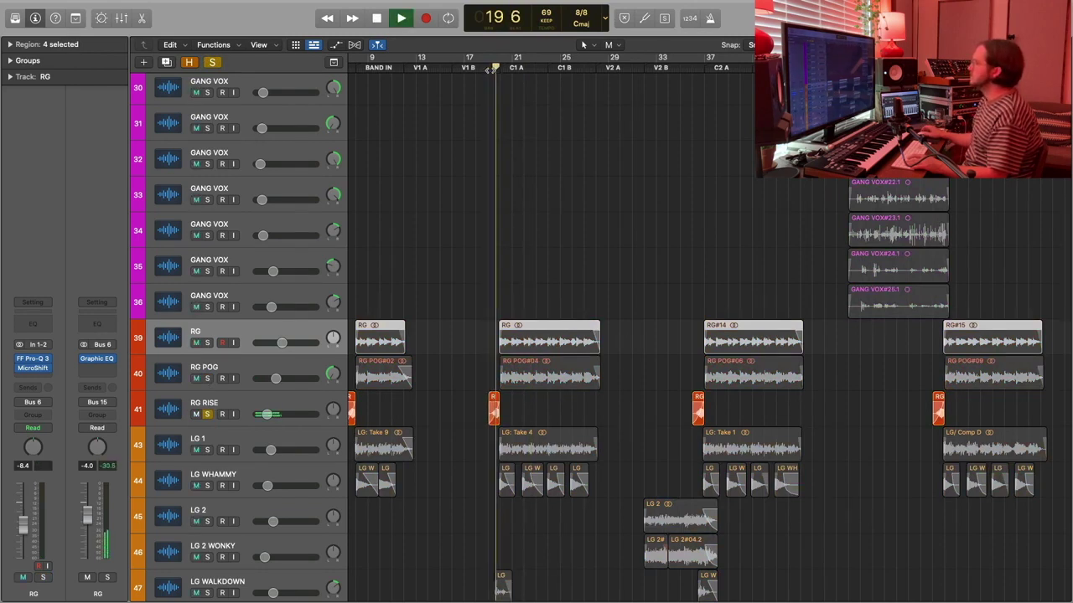
pyautogui.press('space')
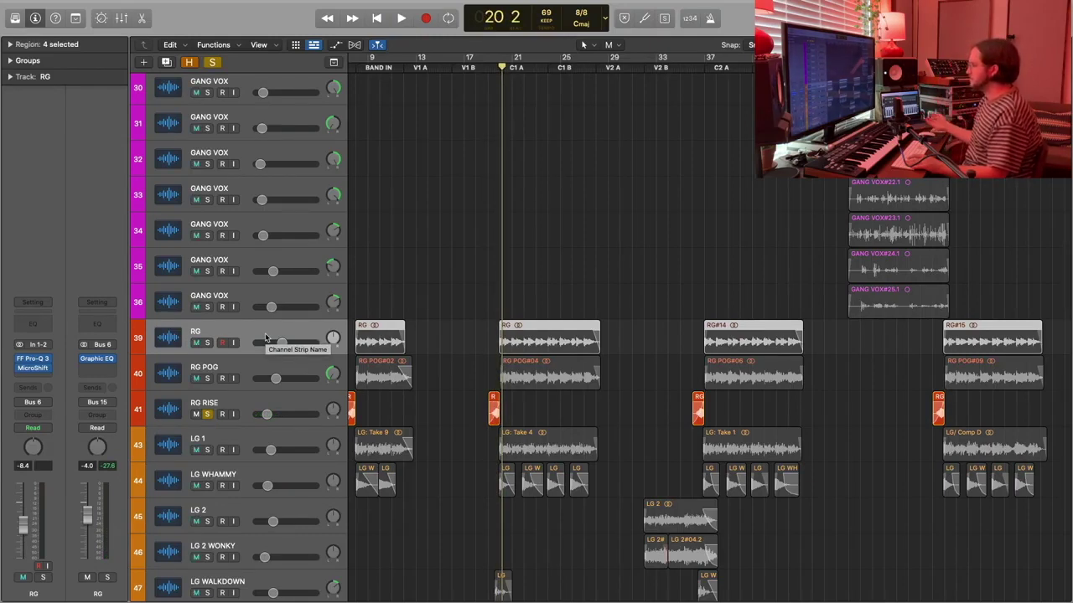
pyautogui.hscroll(-2, 519, 360)
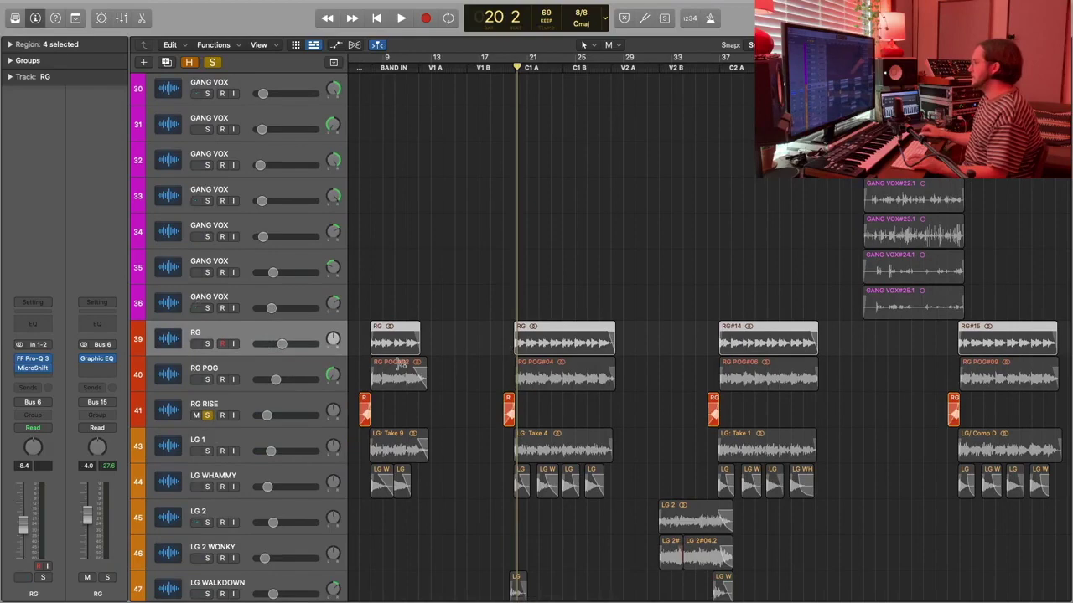
pyautogui.click(208, 415)
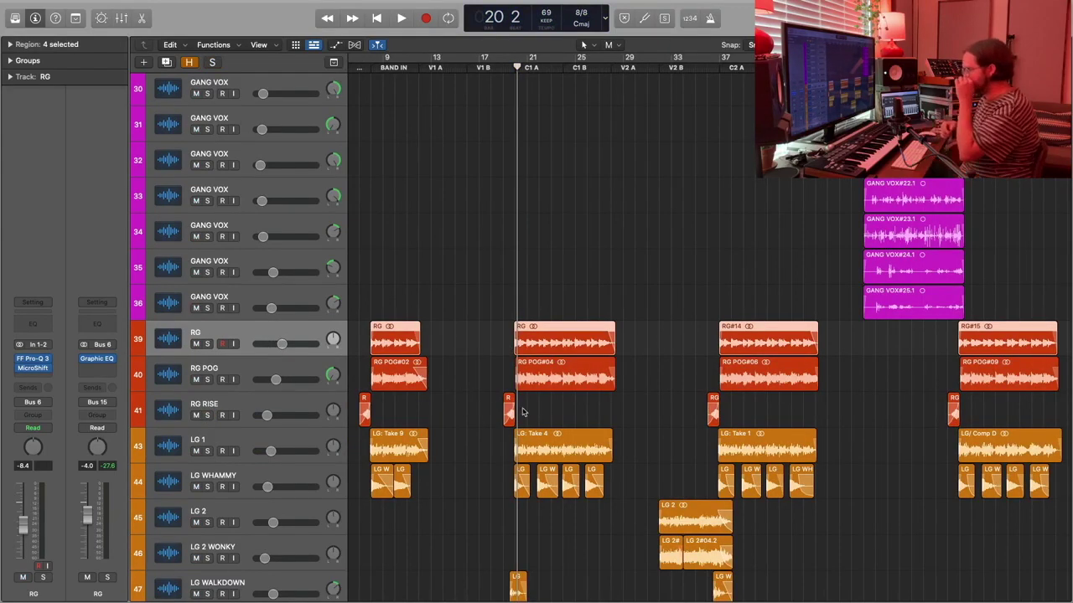
pyautogui.scroll(-5, 461, 285)
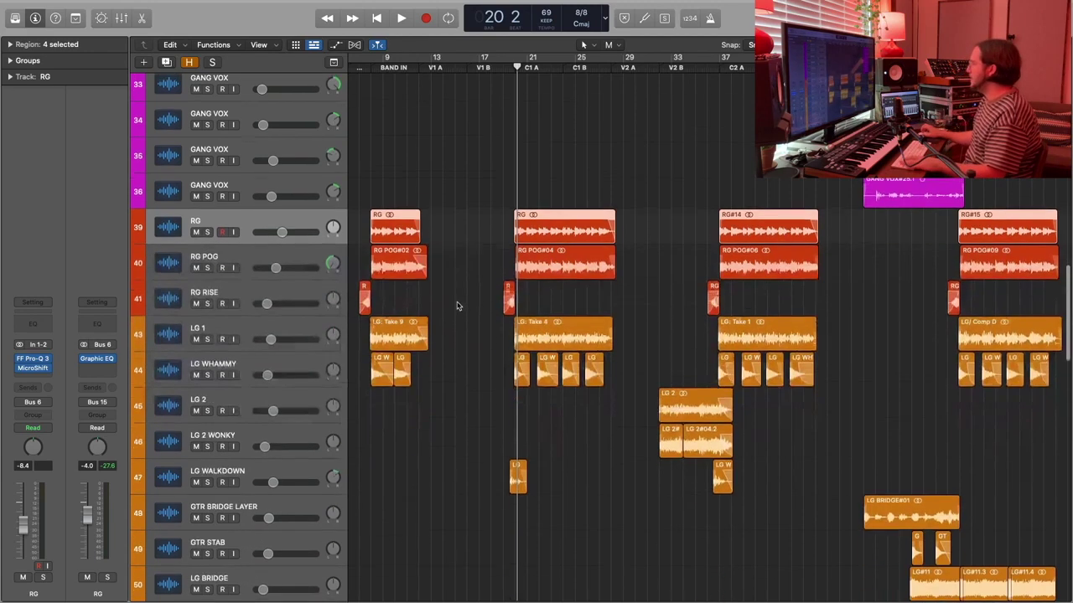
pyautogui.scroll(-2, 411, 307)
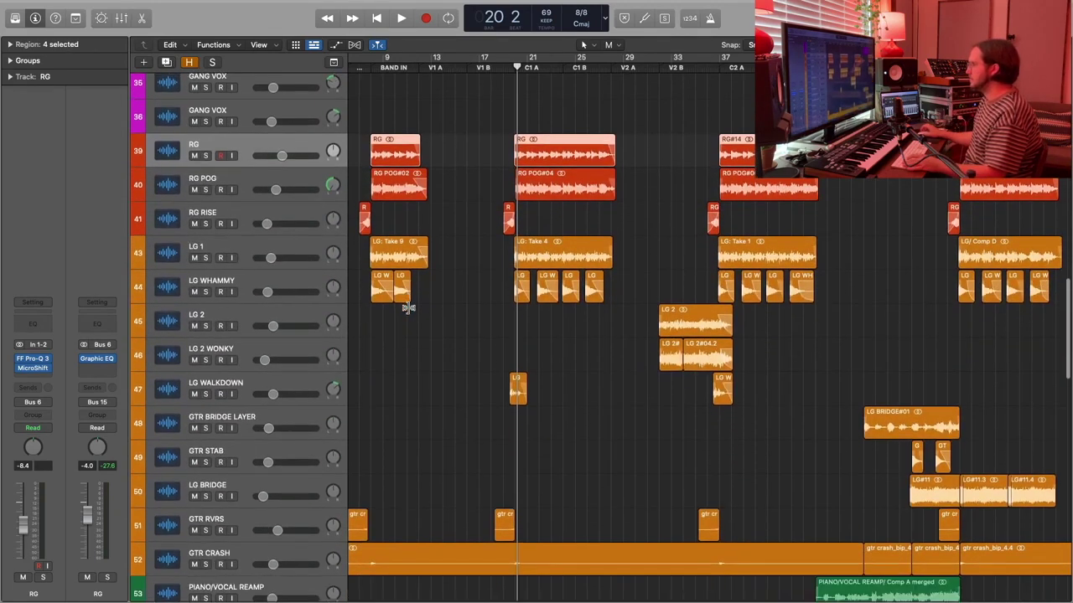
# Solo LG 1 and play it from just before bar 20 through C1 A.
pyautogui.click(199, 247)
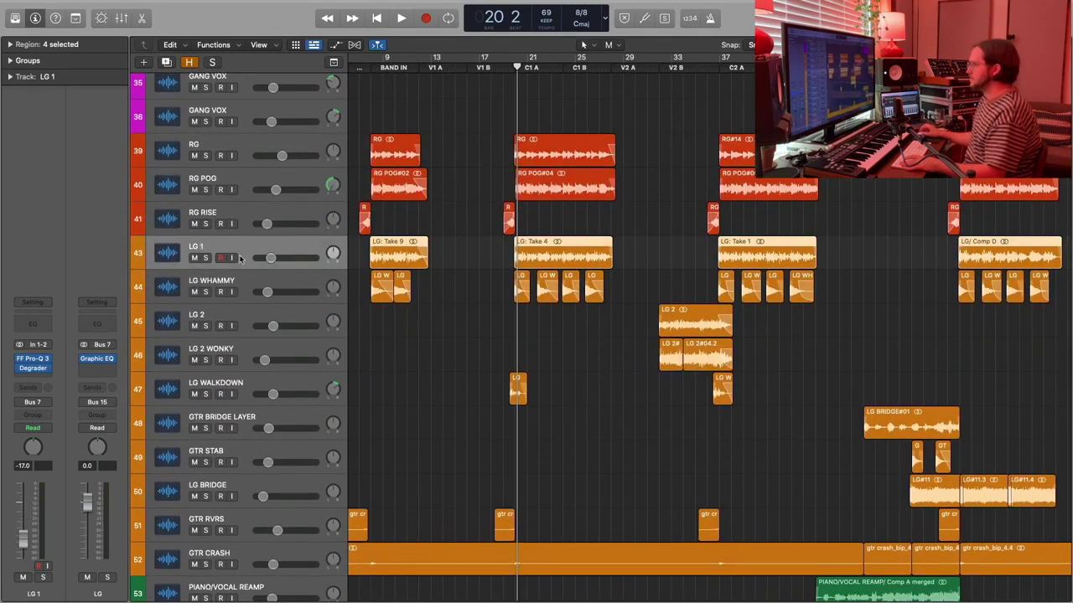
pyautogui.scroll(2, 251, 265)
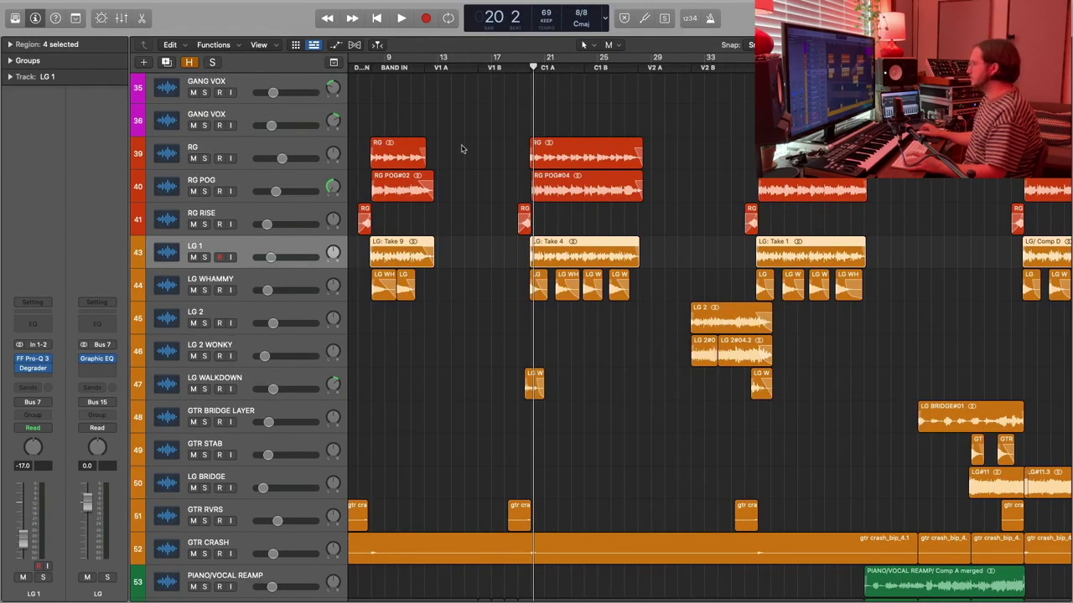
pyautogui.click(528, 64)
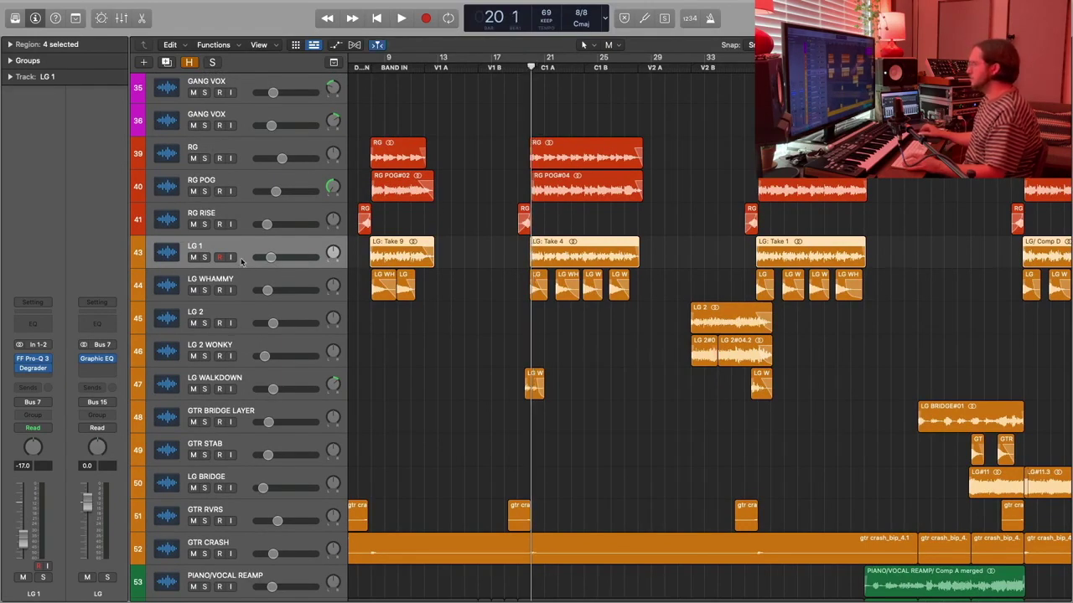
pyautogui.click(204, 258)
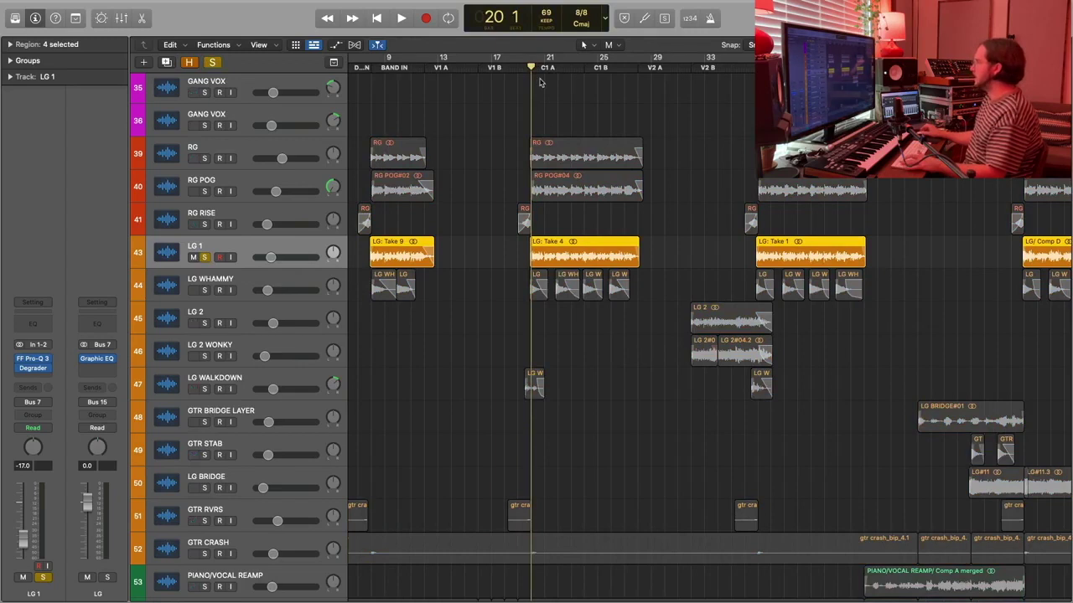
pyautogui.moveTo(530, 76); pyautogui.dragTo(526, 75)
pyautogui.press('space')
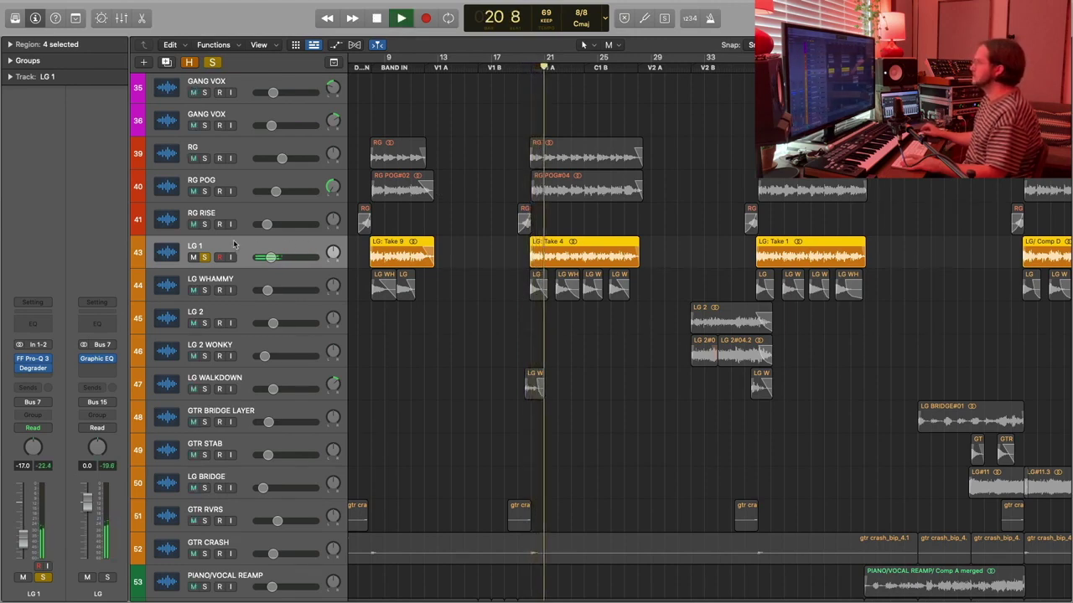
pyautogui.moveTo(21, 370)
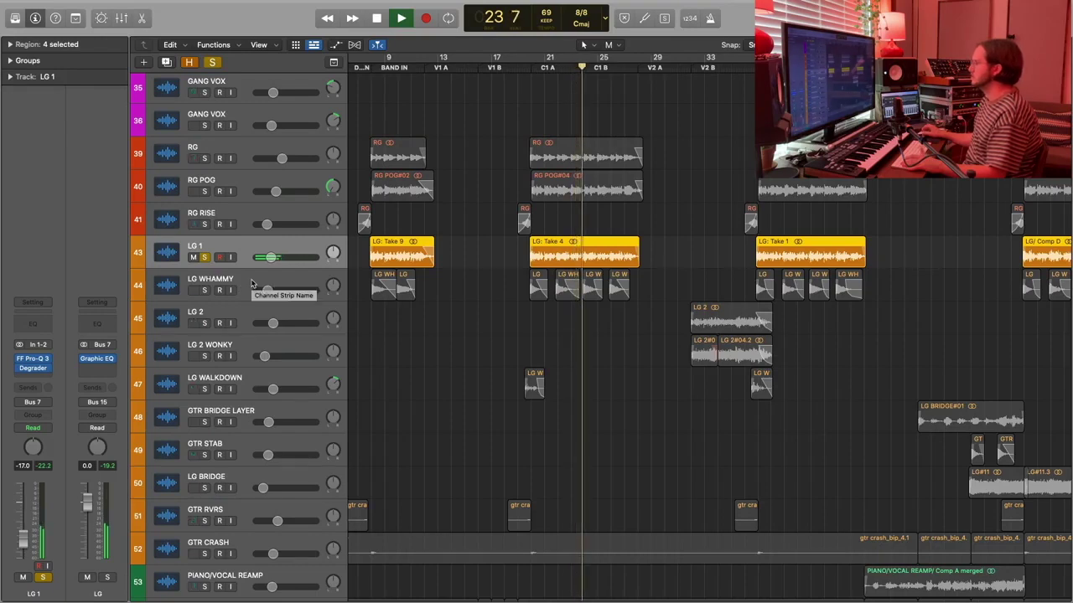
pyautogui.press('space')
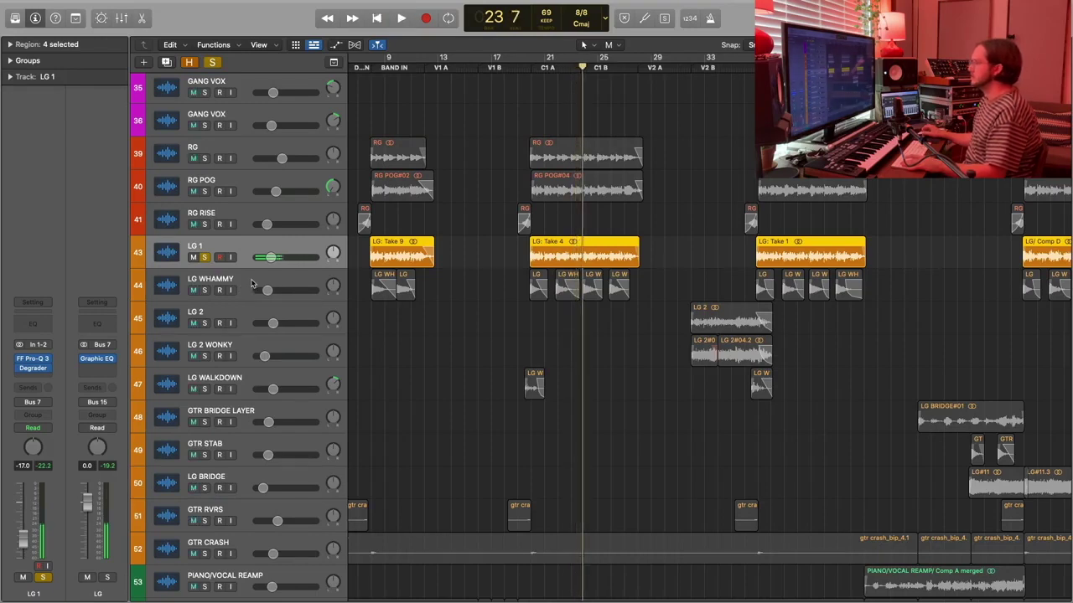
pyautogui.click(33, 370)
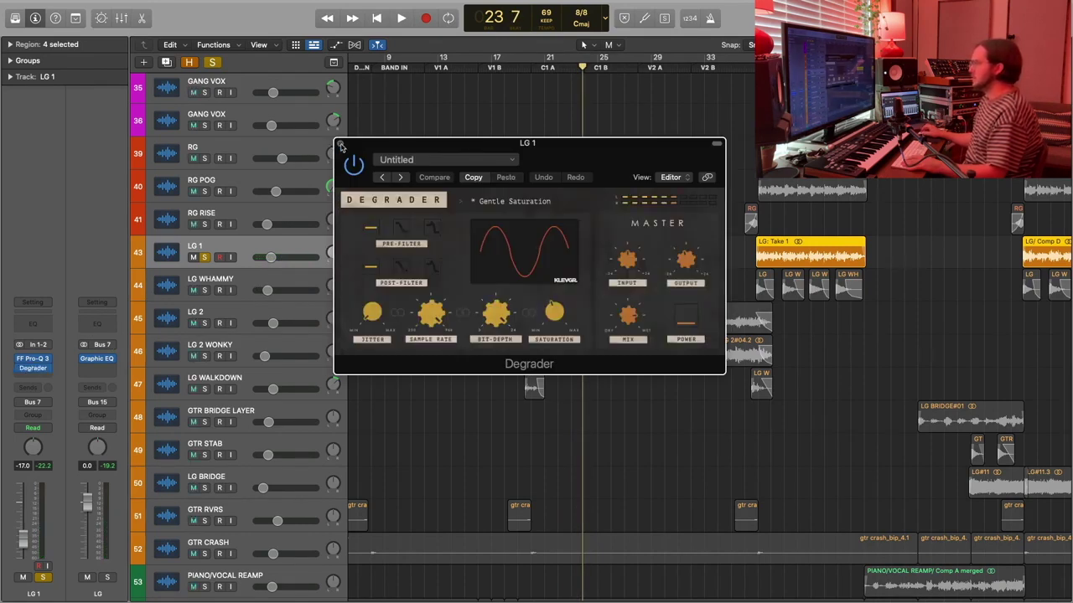
pyautogui.click(340, 145)
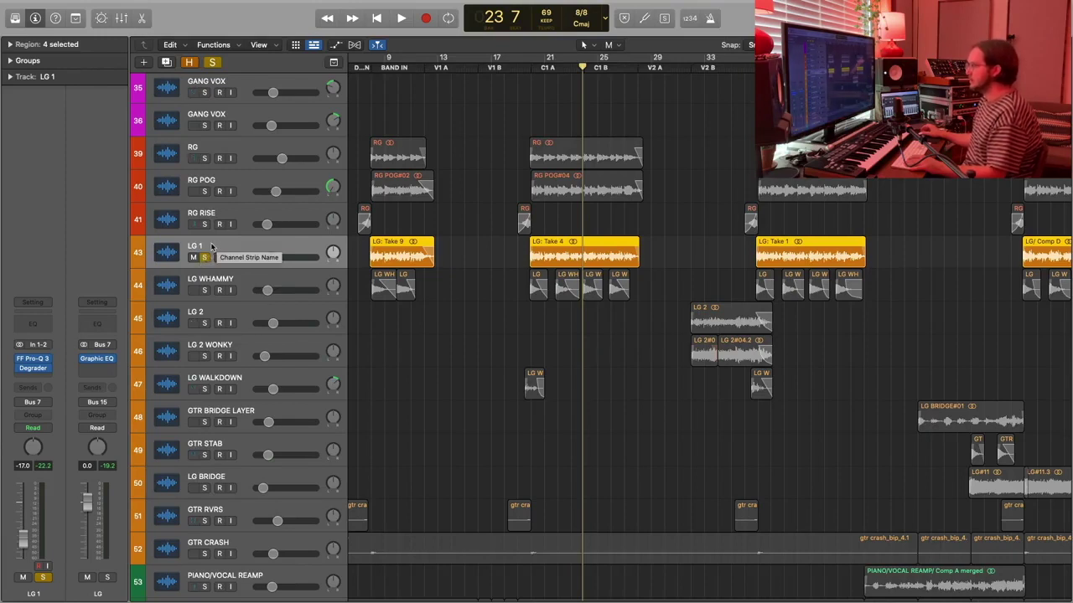
# Solo LG WHAMMY in place of LG 1 and play it from just before bar 20.
pyautogui.click(204, 257)
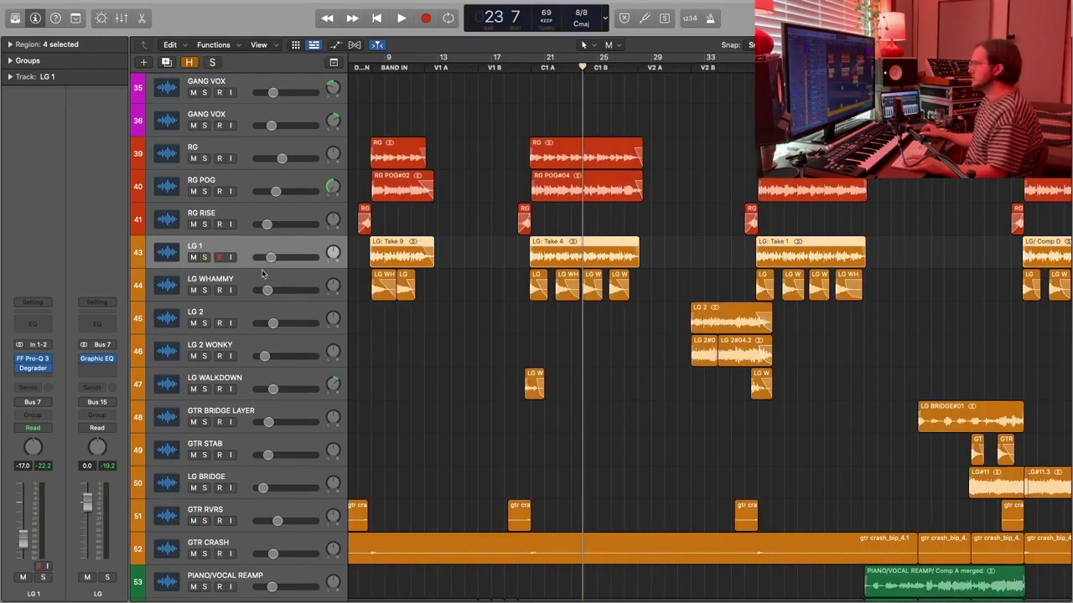
pyautogui.click(261, 276)
pyautogui.press('s')
pyautogui.press('space')
pyautogui.moveTo(530, 68); pyautogui.dragTo(527, 68)
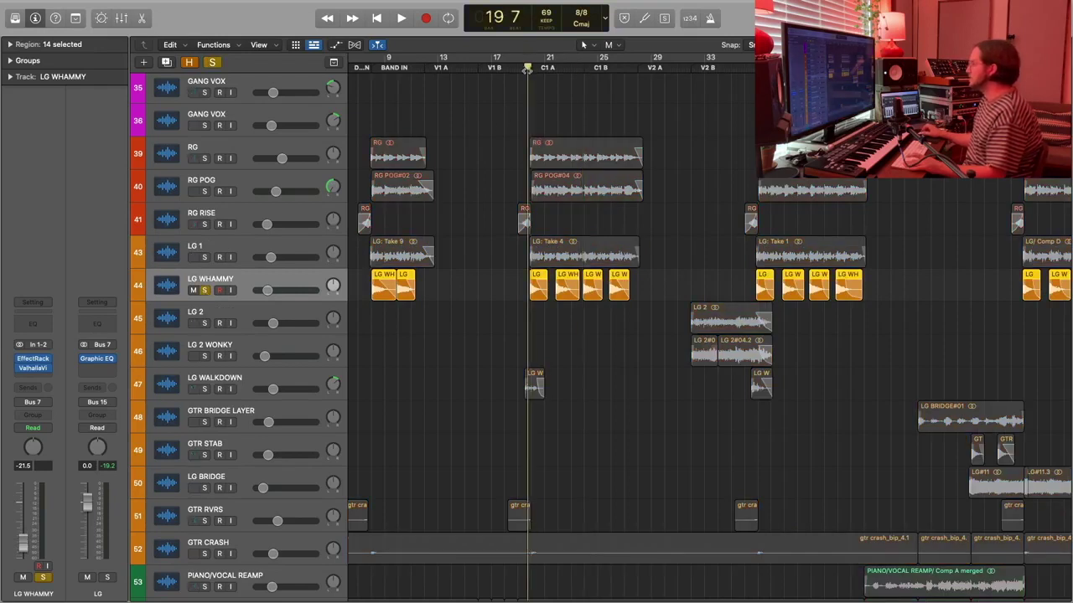
pyautogui.press('space')
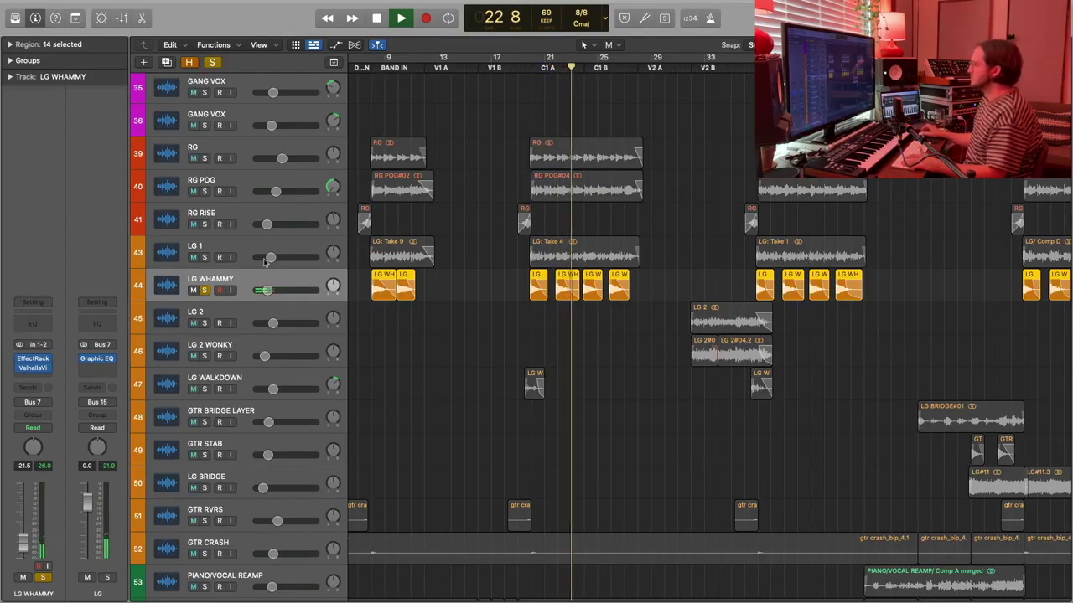
pyautogui.press('space')
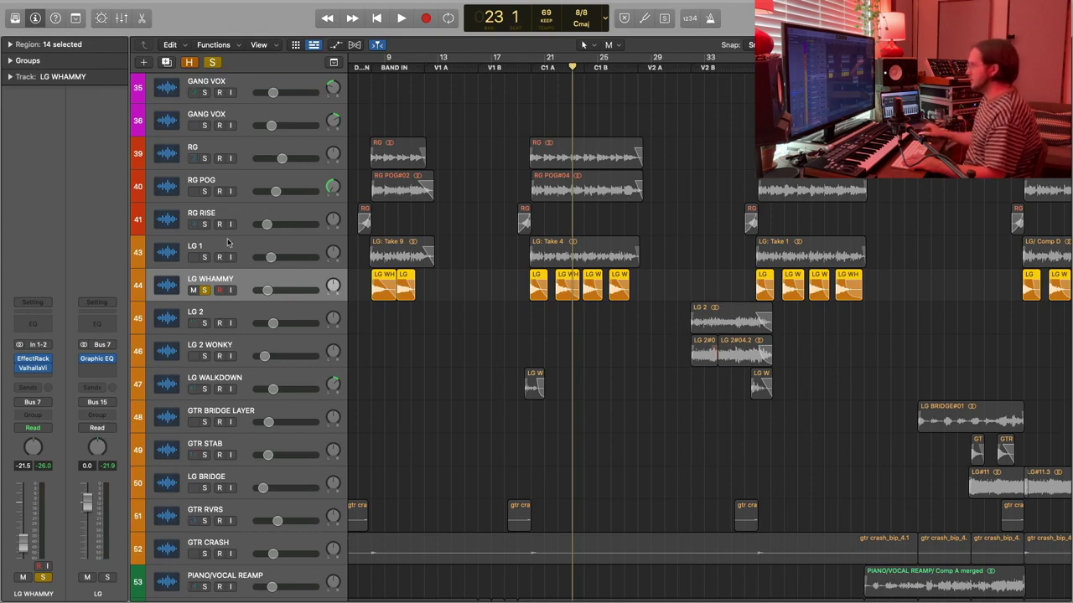
# Add LG 1, RG and RG POG to the solos and replay from just before bar 20.
pyautogui.click(201, 249)
pyautogui.click(528, 69)
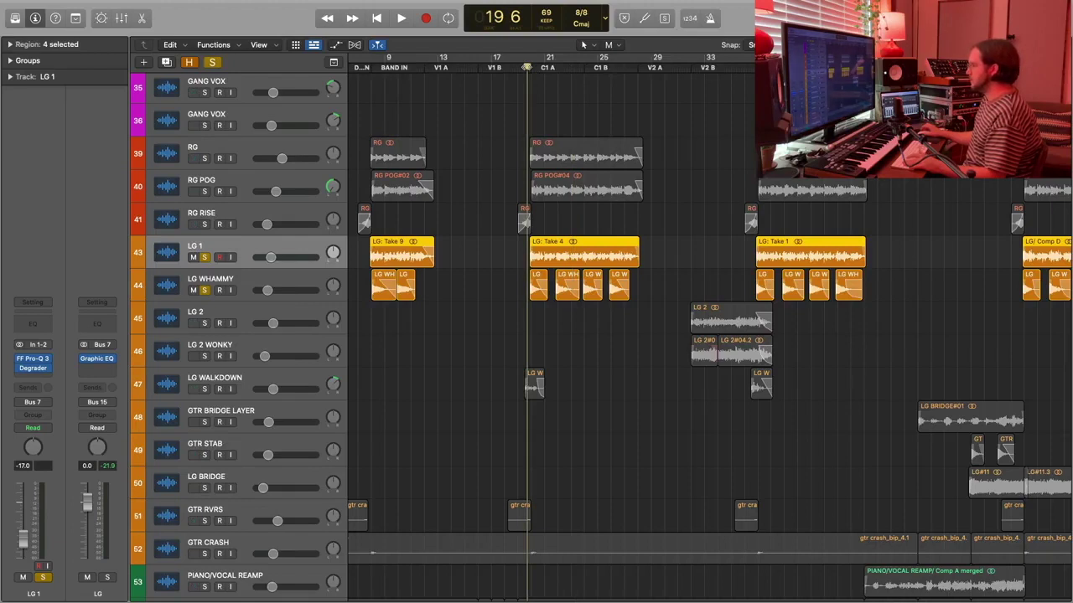
pyautogui.moveTo(205, 159); pyautogui.dragTo(201, 189)
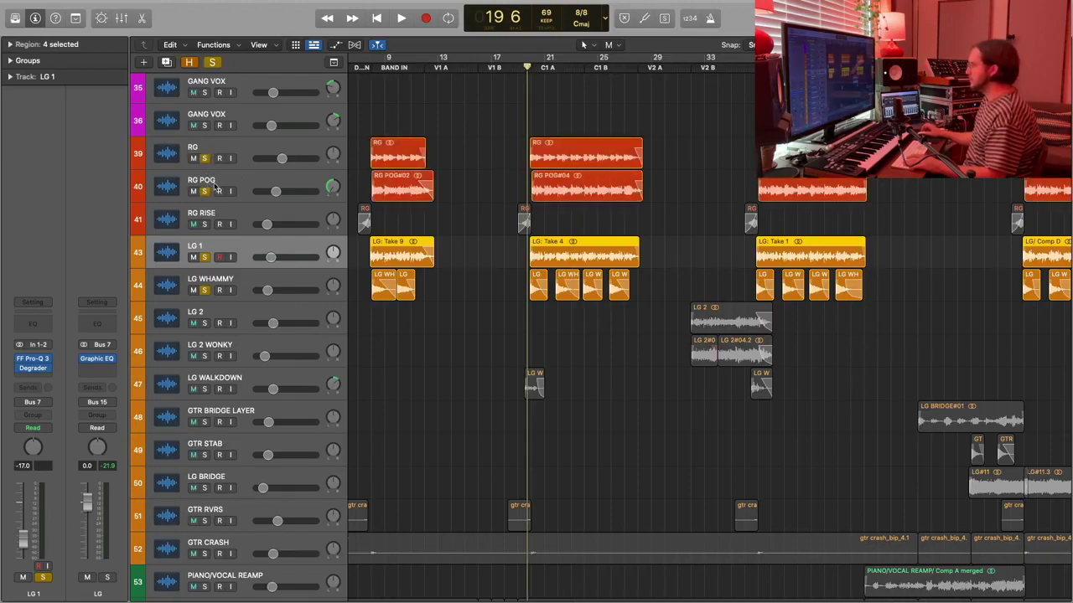
pyautogui.press('space')
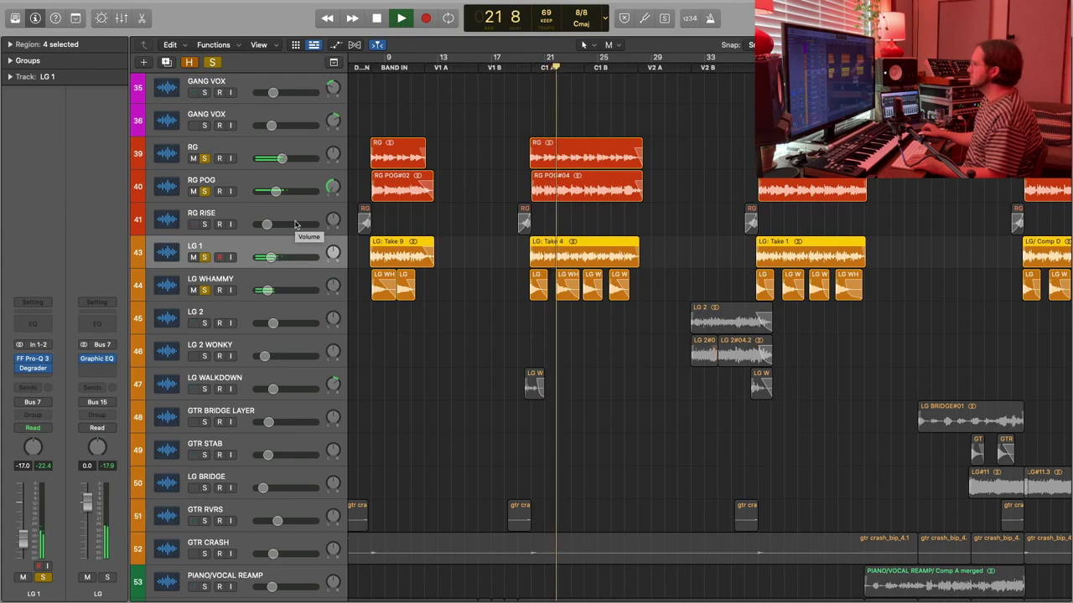
pyautogui.press('space')
# Clear the RG, RG POG, LG 1 and LG WHAMMY solos and set the playhead to bar 32.
pyautogui.click(204, 158)
pyautogui.click(204, 191)
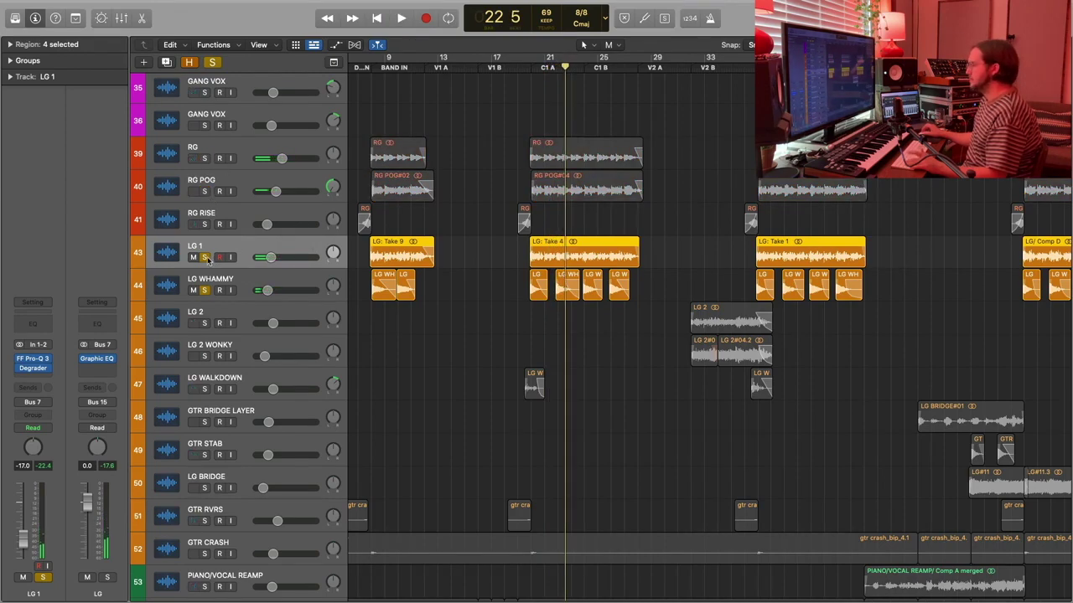
pyautogui.click(204, 257)
pyautogui.click(204, 290)
pyautogui.click(486, 284)
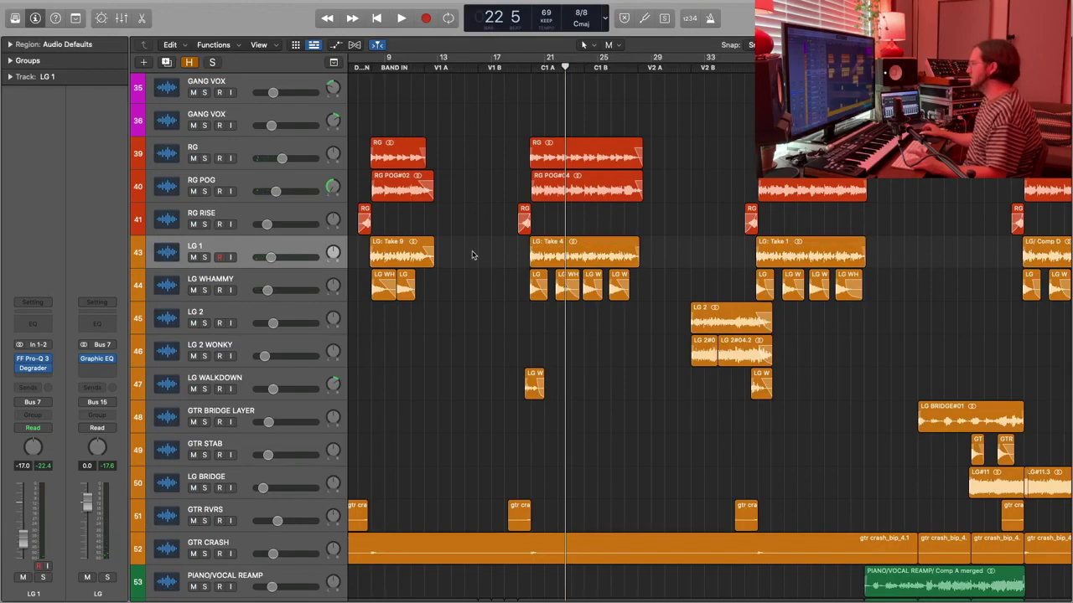
pyautogui.hscroll(5, 472, 255)
pyautogui.click(567, 67)
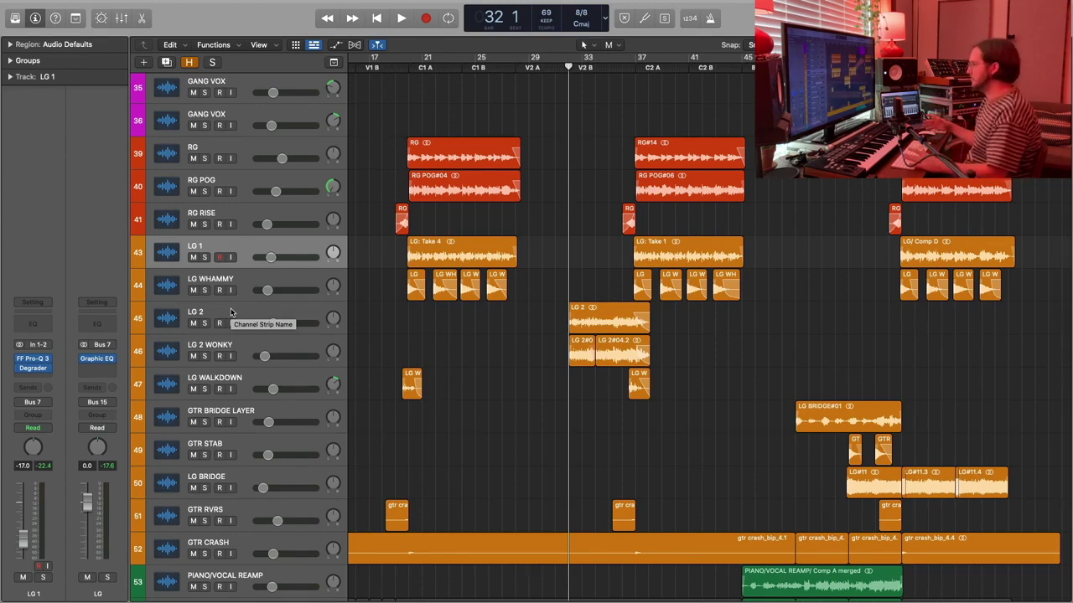
# Solo LG 2 and play its V2 B part from bar 32 to about bar 36.
pyautogui.hscroll(2, 226, 311)
pyautogui.click(203, 322)
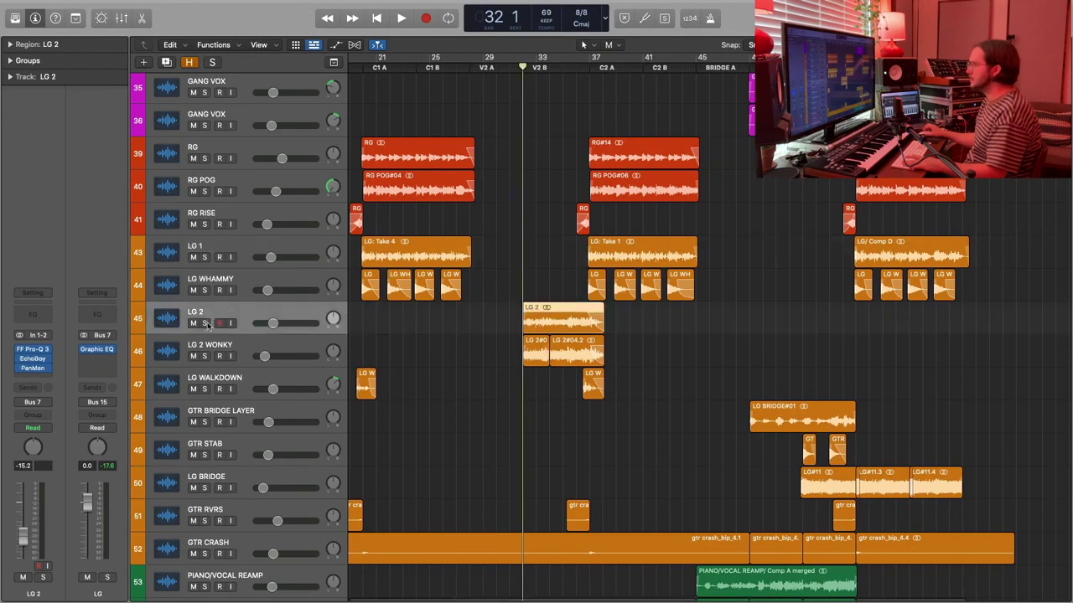
pyautogui.hscroll(-5, 550, 286)
pyautogui.hscroll(5, 452, 288)
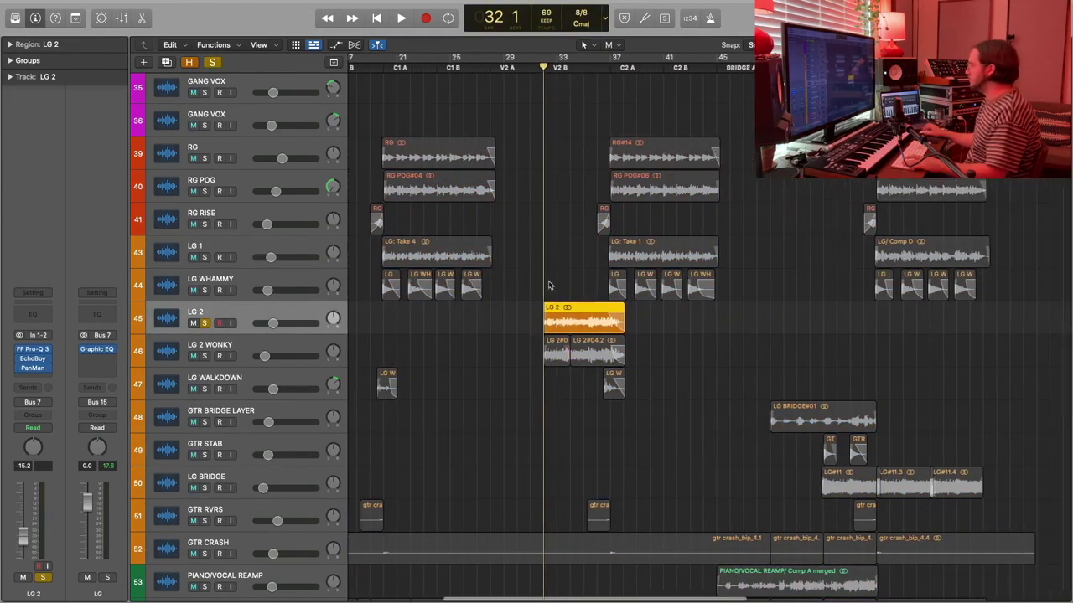
pyautogui.hscroll(1, 435, 293)
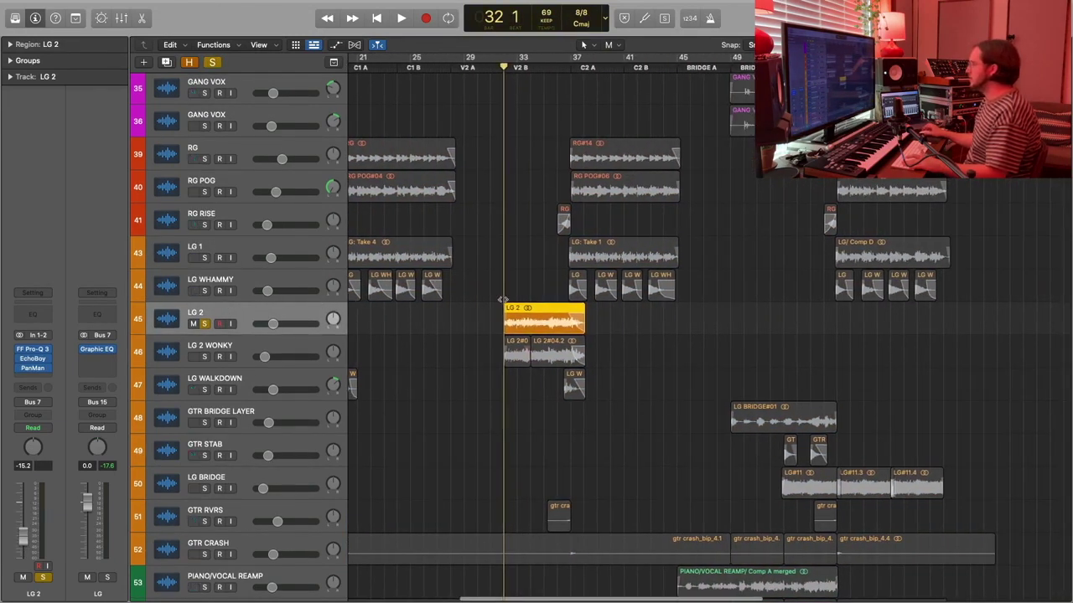
pyautogui.press('space')
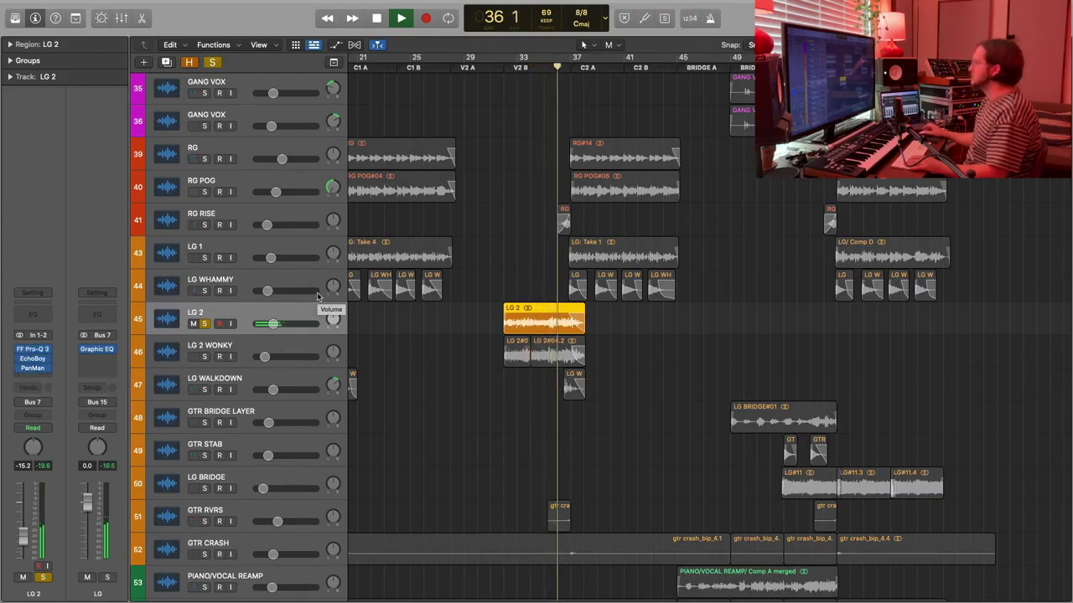
pyautogui.press('space')
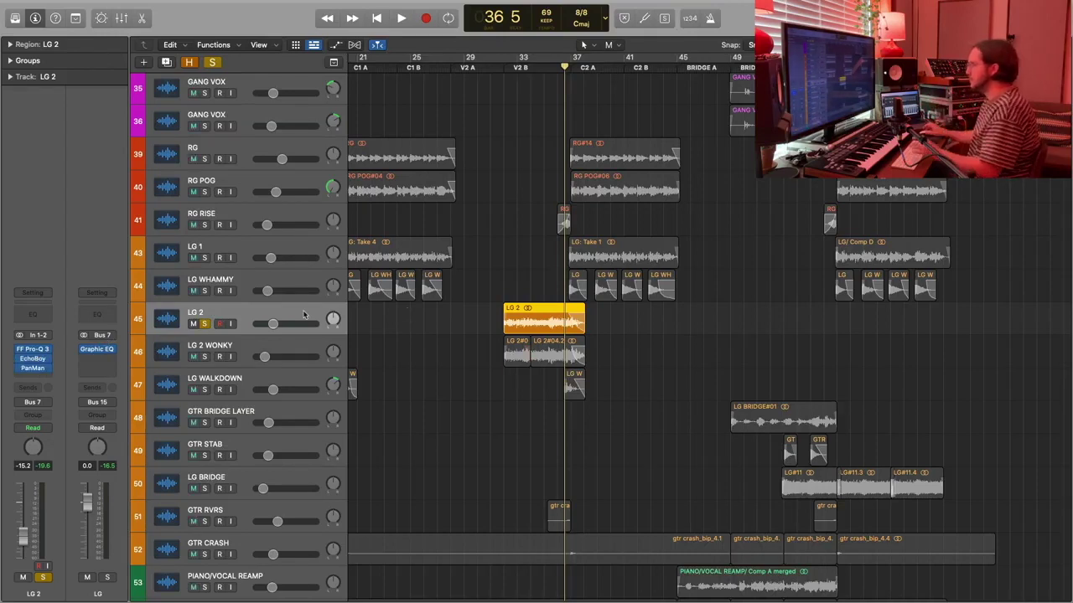
# Move the solo from LG 2 to LG 2 WONKY and play its part from bar 32.
pyautogui.click(203, 324)
pyautogui.click(204, 356)
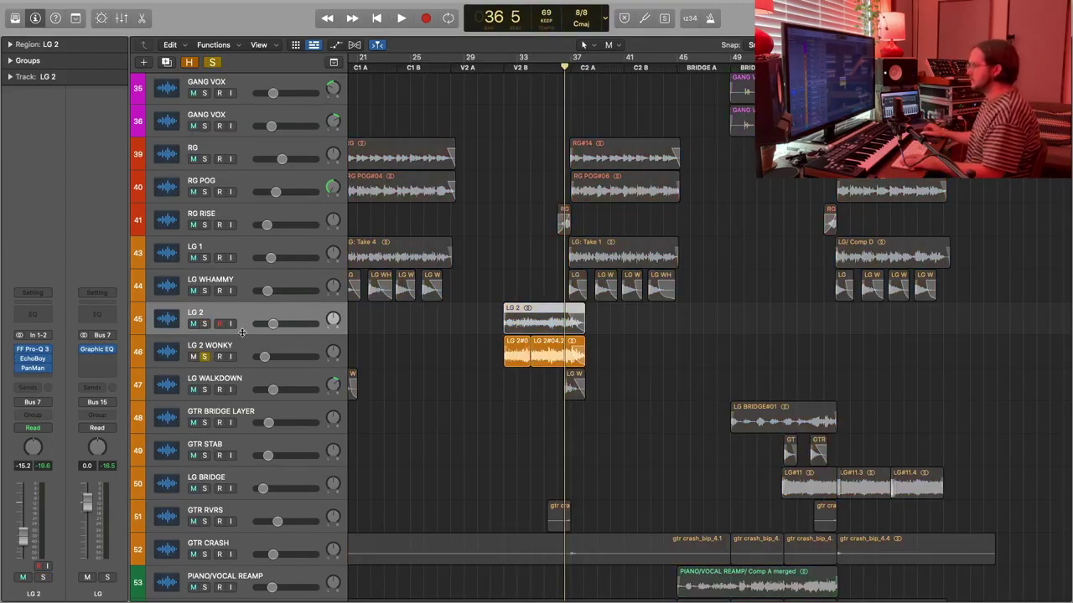
pyautogui.click(226, 347)
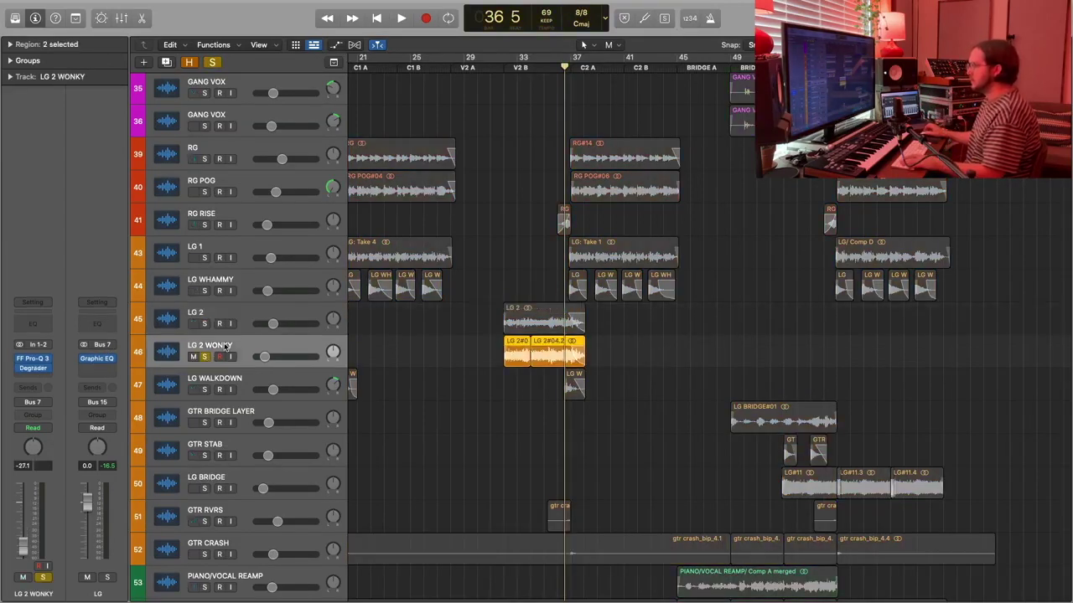
pyautogui.click(501, 67)
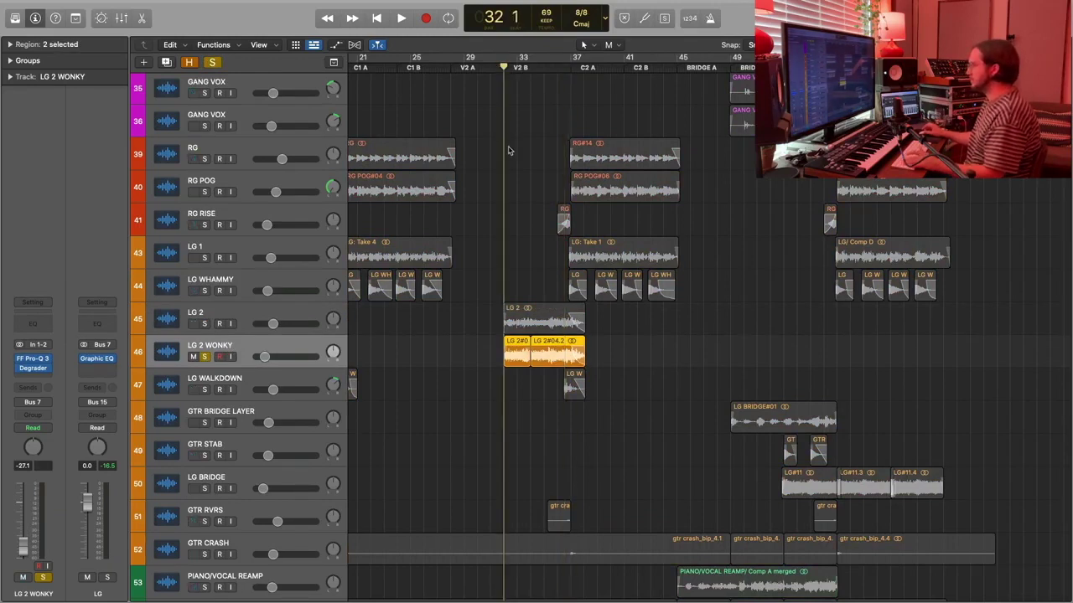
pyautogui.press('space')
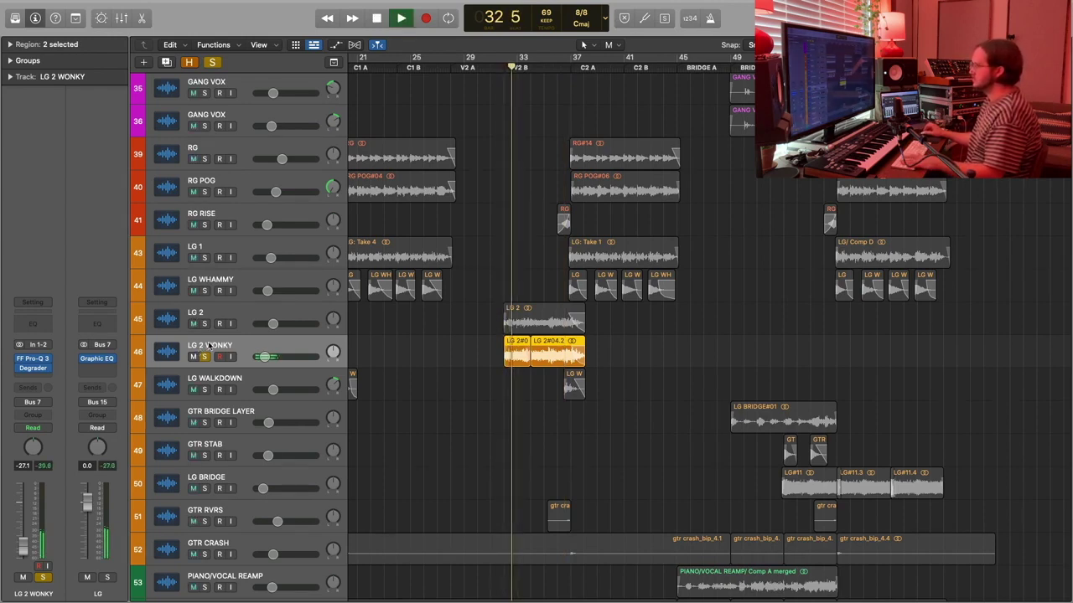
pyautogui.moveTo(22, 360)
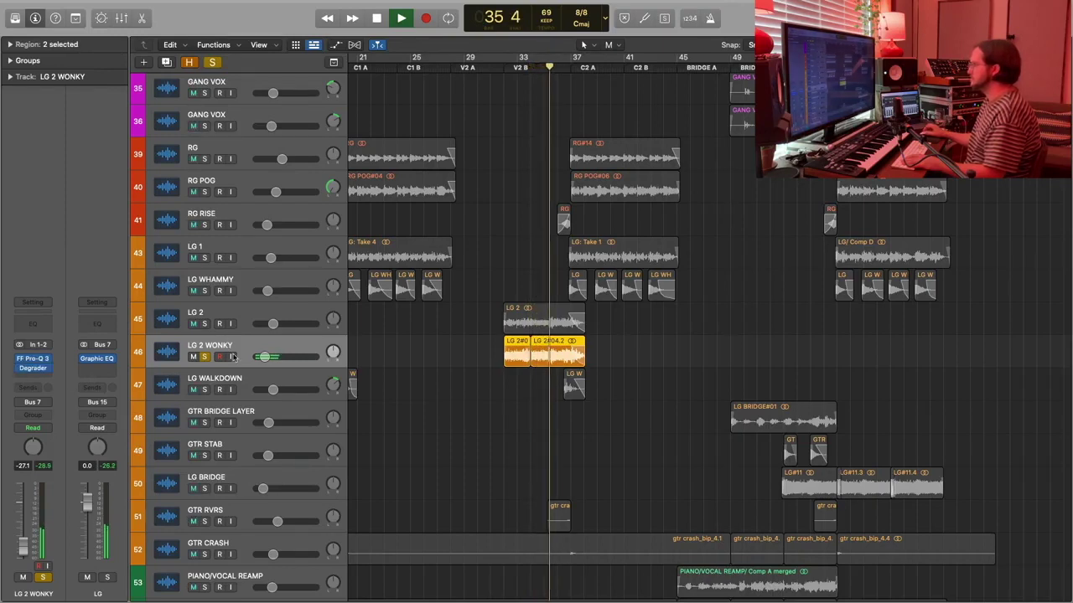
pyautogui.press('space')
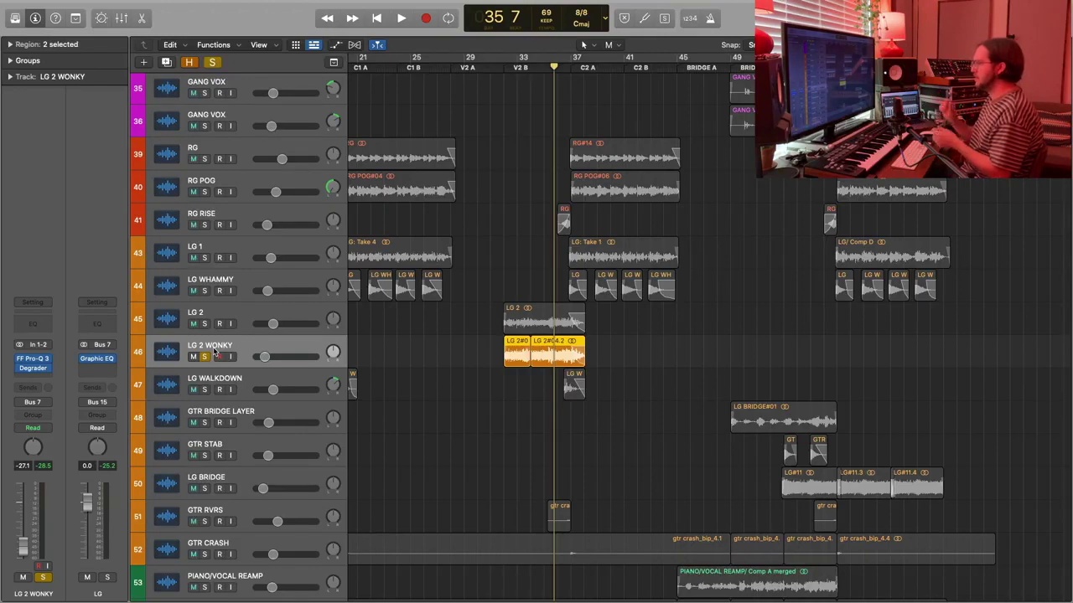
# Swap the LG 2 WONKY solo for LG WALKDOWN and play the walkdown from bar 19.
pyautogui.click(203, 357)
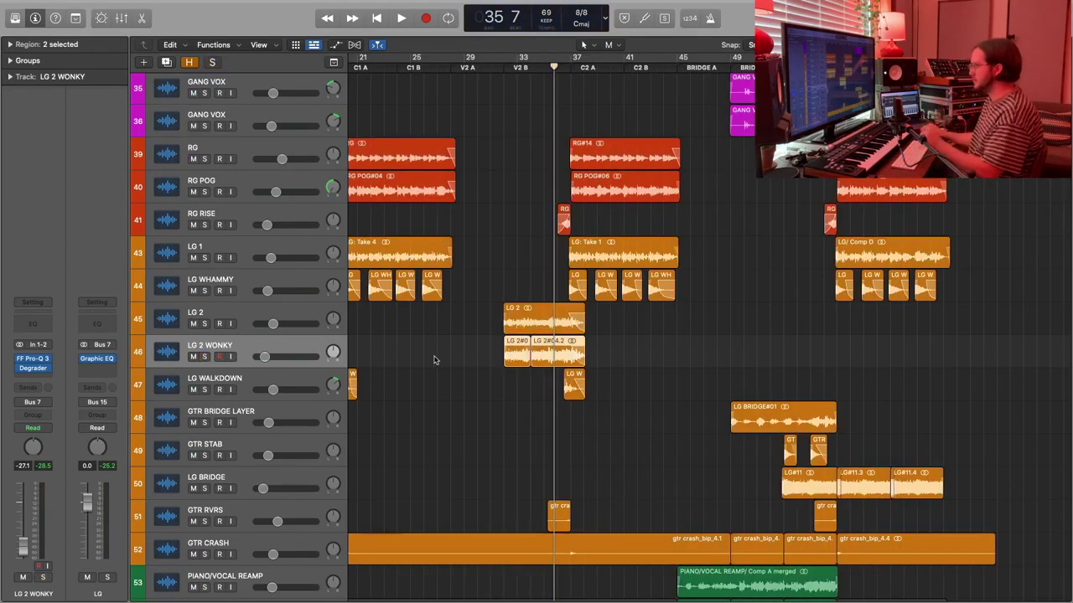
pyautogui.hscroll(-5, 434, 360)
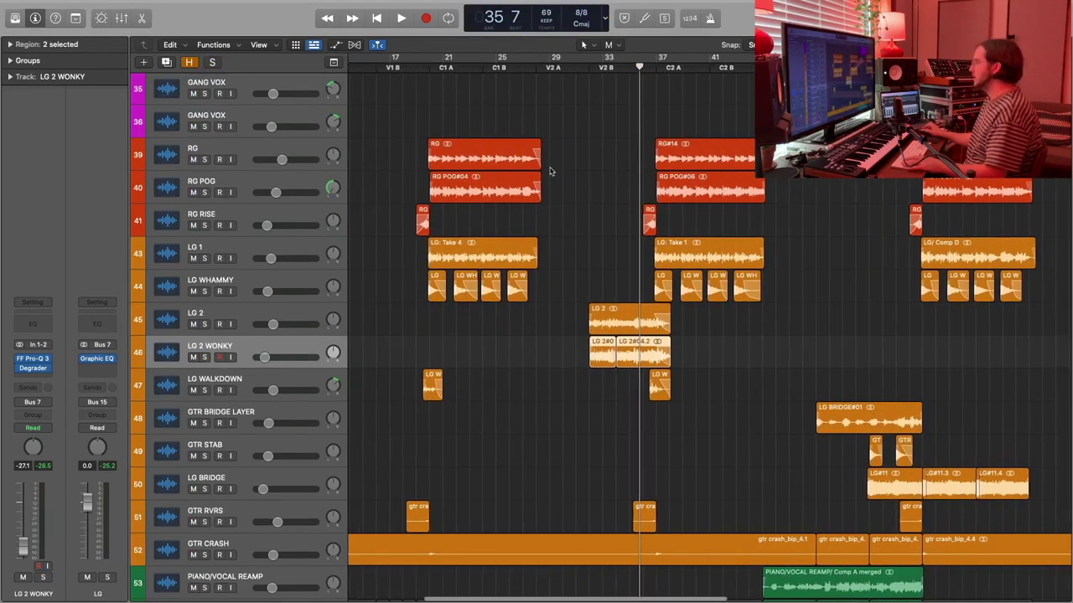
pyautogui.click(589, 65)
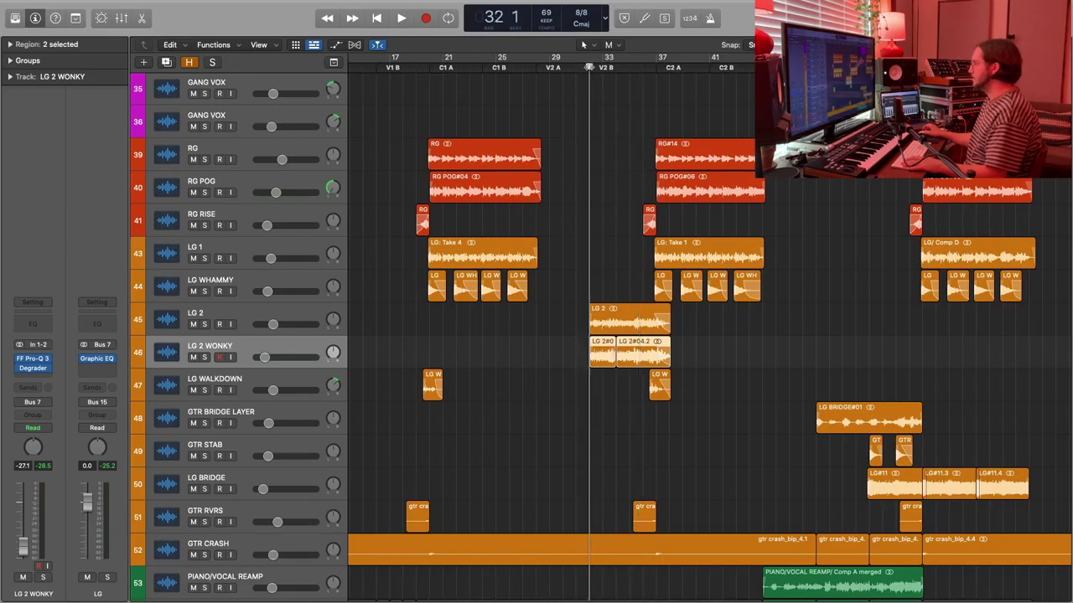
pyautogui.click(216, 379)
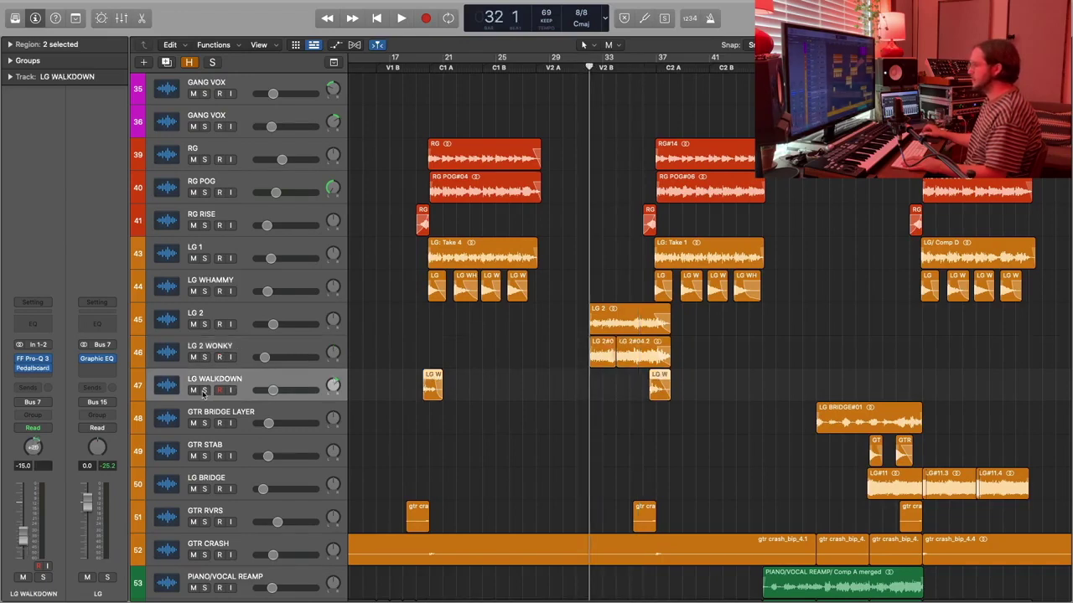
pyautogui.click(204, 390)
pyautogui.click(428, 66)
pyautogui.moveTo(419, 70); pyautogui.dragTo(421, 69)
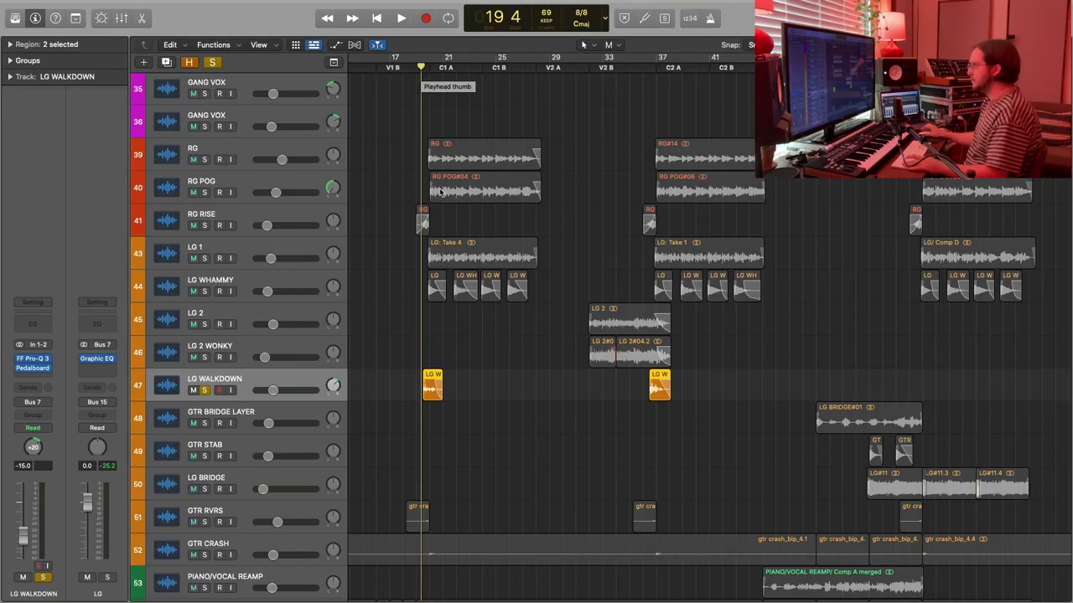
pyautogui.press('space')
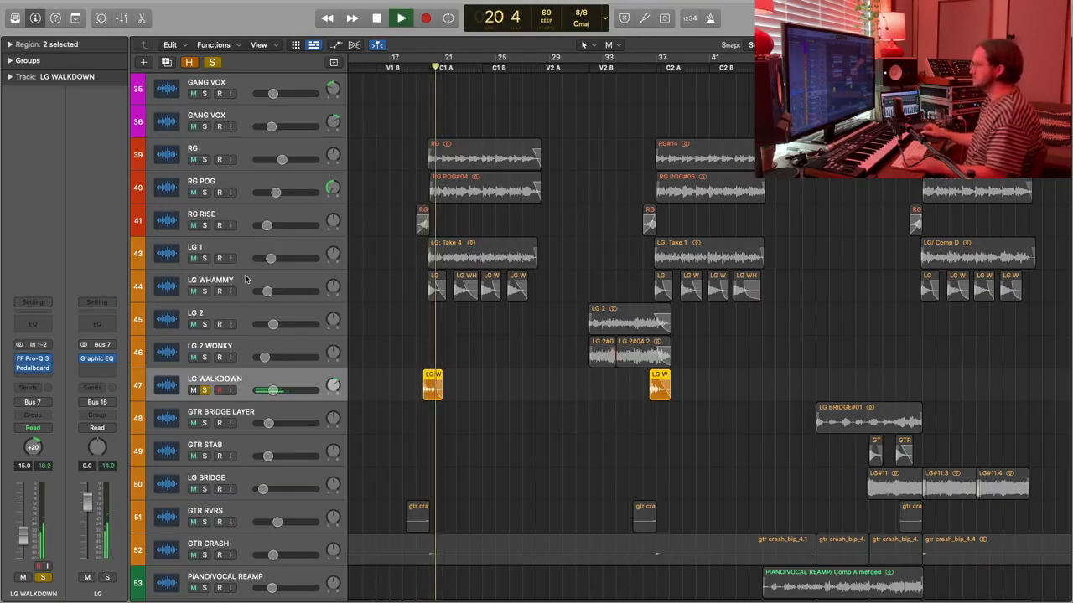
pyautogui.press('space')
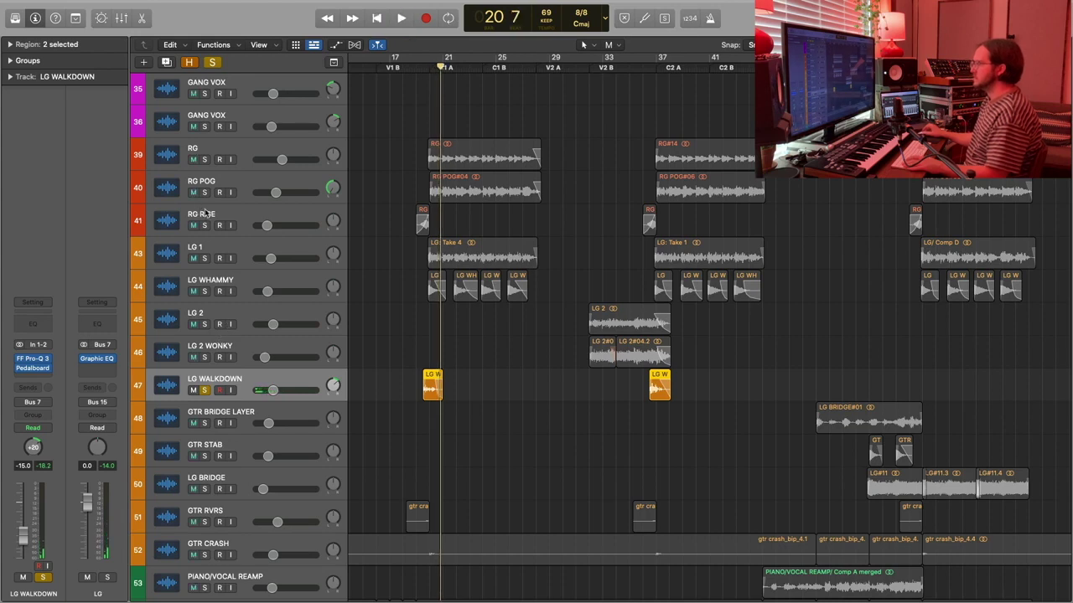
# Add RG RISE, replay from bar 19, then clear both solos and scroll toward the bridge.
pyautogui.click(204, 215)
pyautogui.click(416, 66)
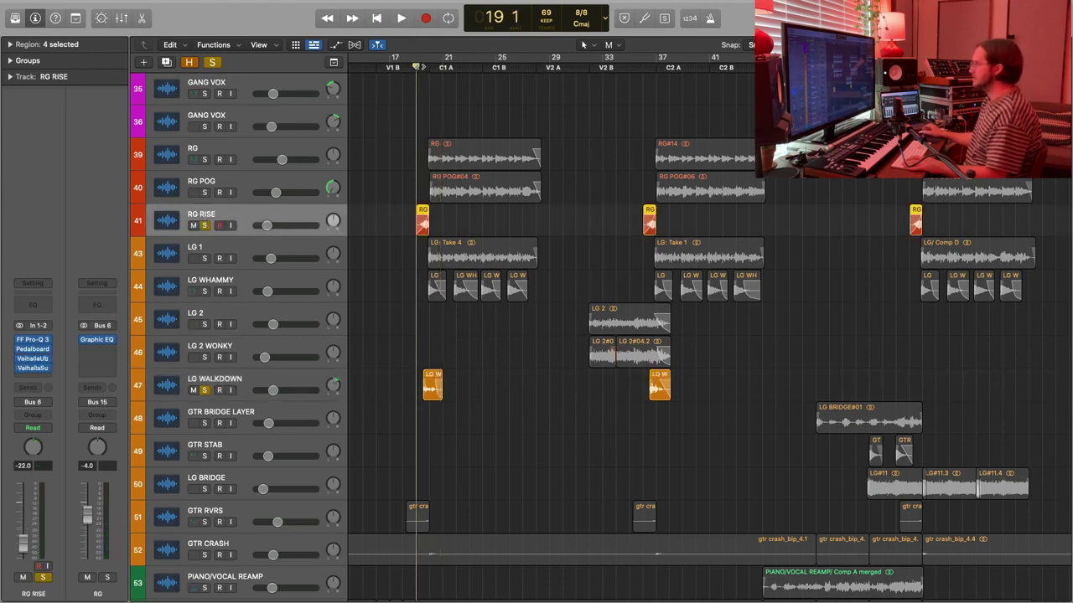
pyautogui.press('space')
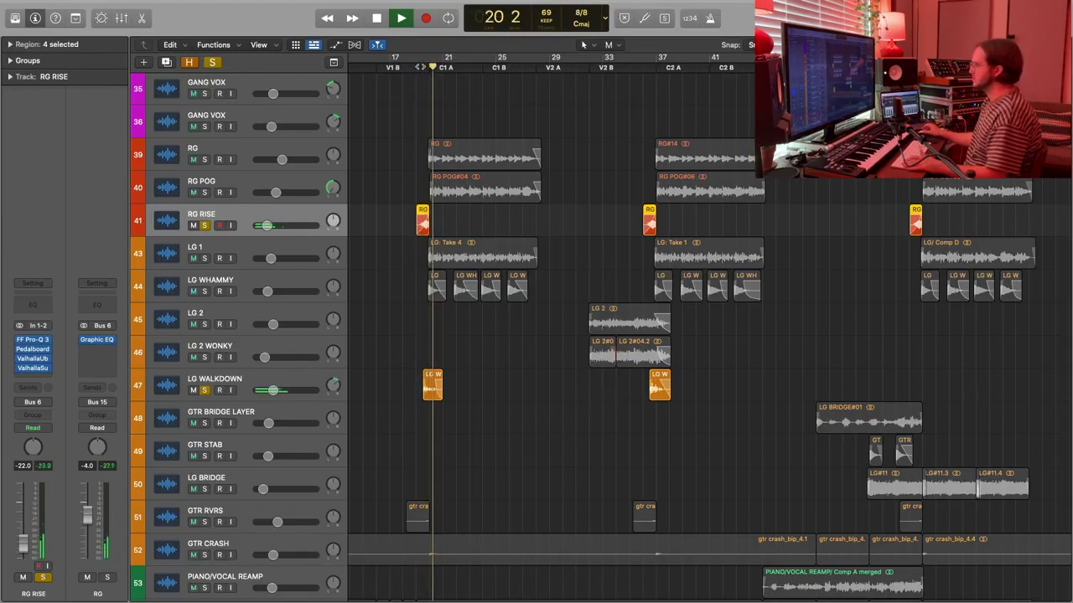
pyautogui.press('space')
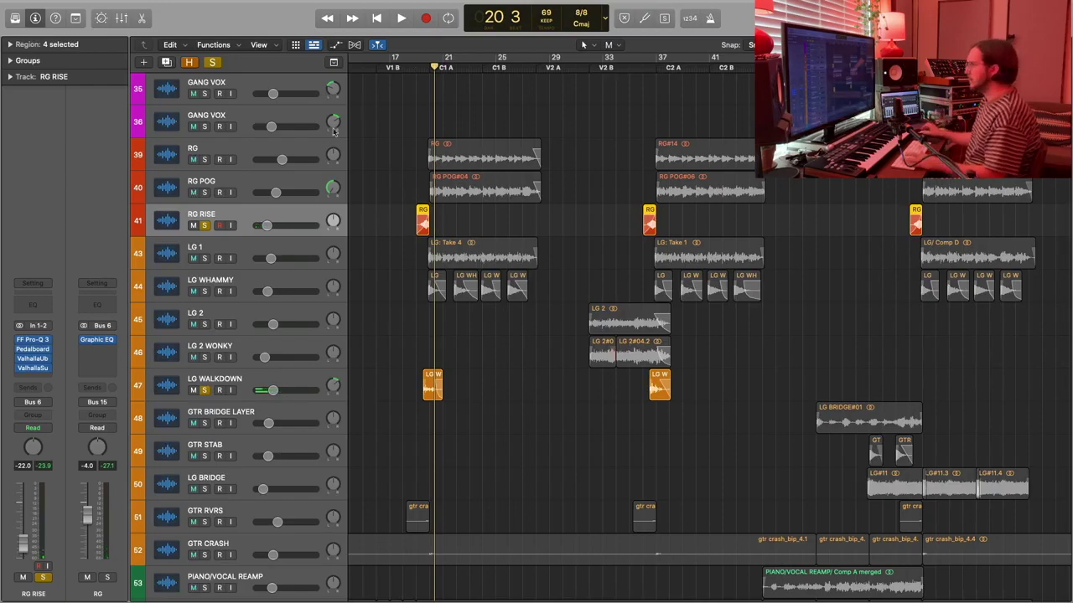
pyautogui.click(203, 225)
pyautogui.click(203, 390)
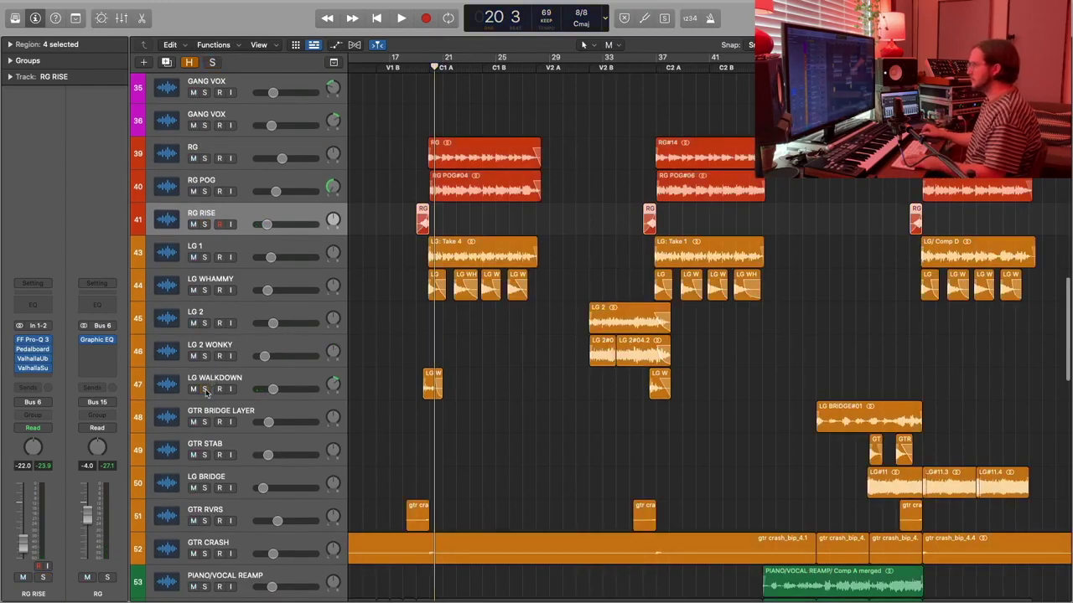
pyautogui.hscroll(5, 563, 361)
pyautogui.hscroll(5, 563, 360)
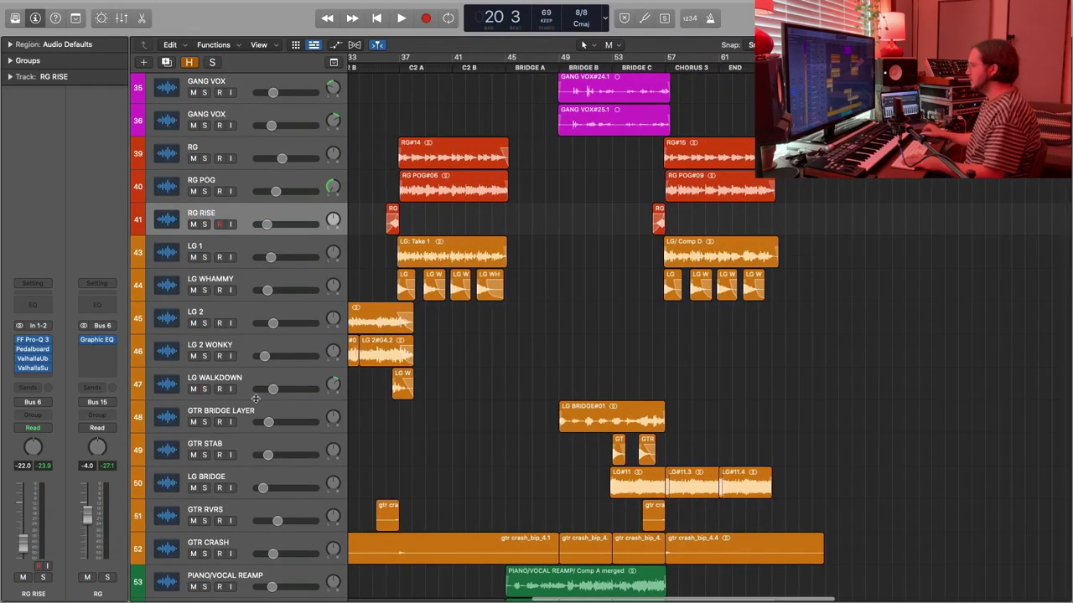
# Solo GTR BRIDGE LAYER, play it from bar 49, then unsolo it.
pyautogui.click(220, 414)
pyautogui.click(204, 421)
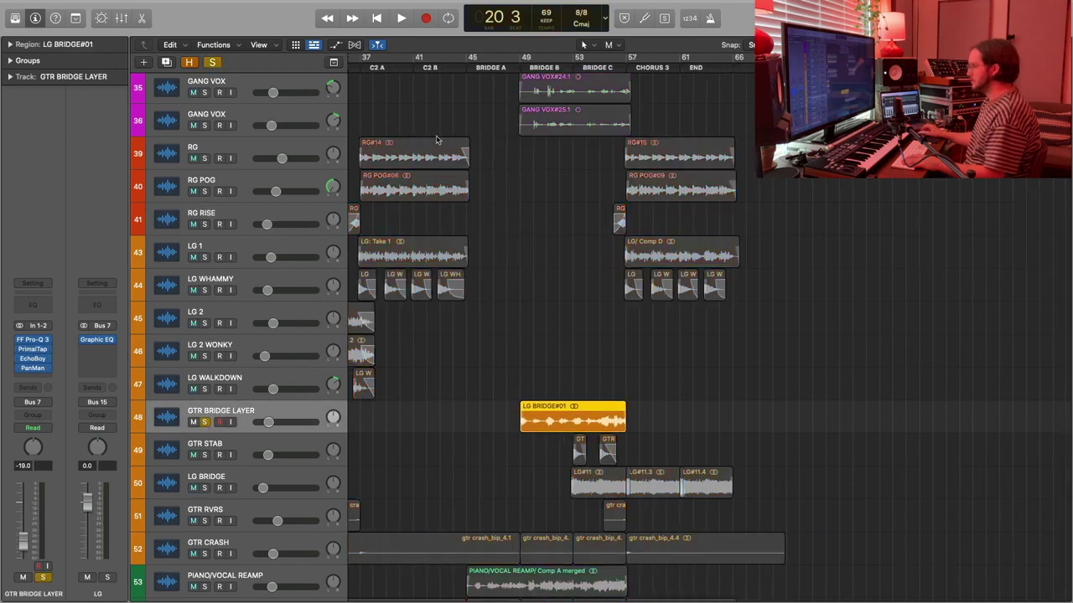
pyautogui.click(519, 67)
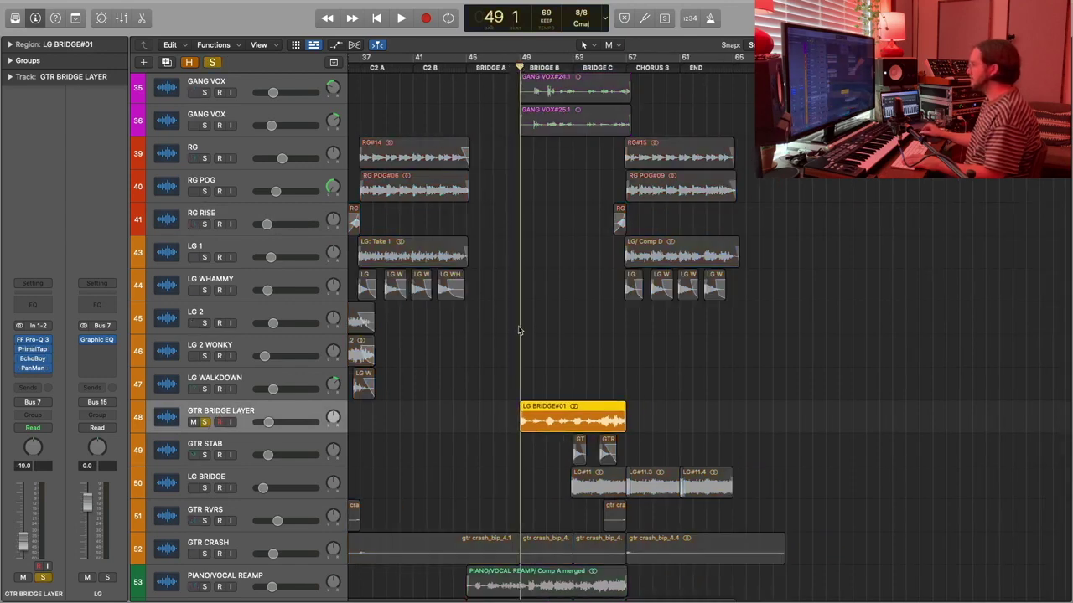
pyautogui.scroll(-2, 519, 329)
pyautogui.press('space')
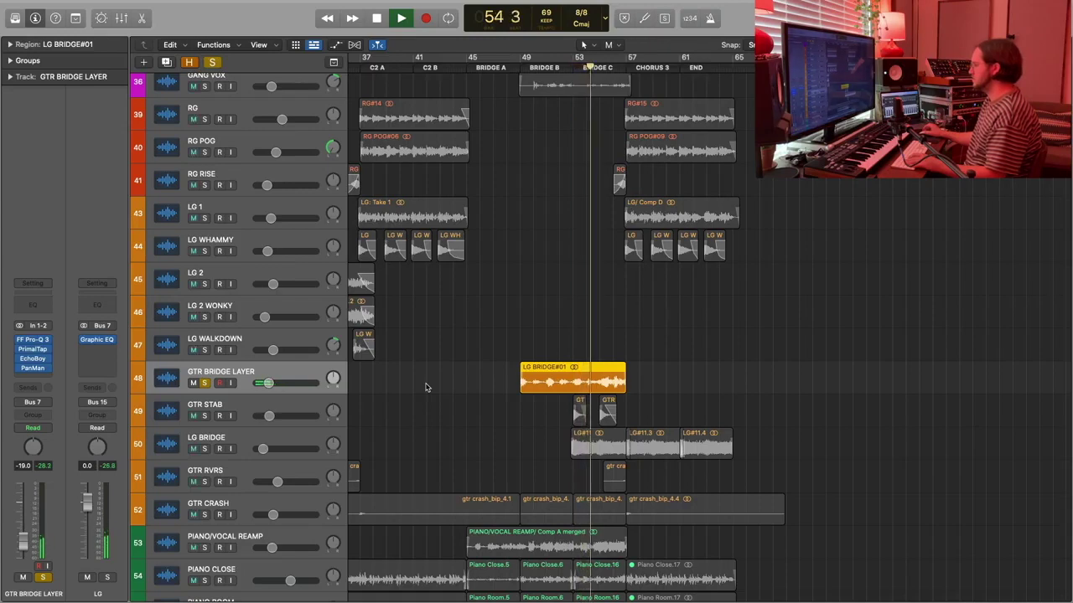
pyautogui.press('space')
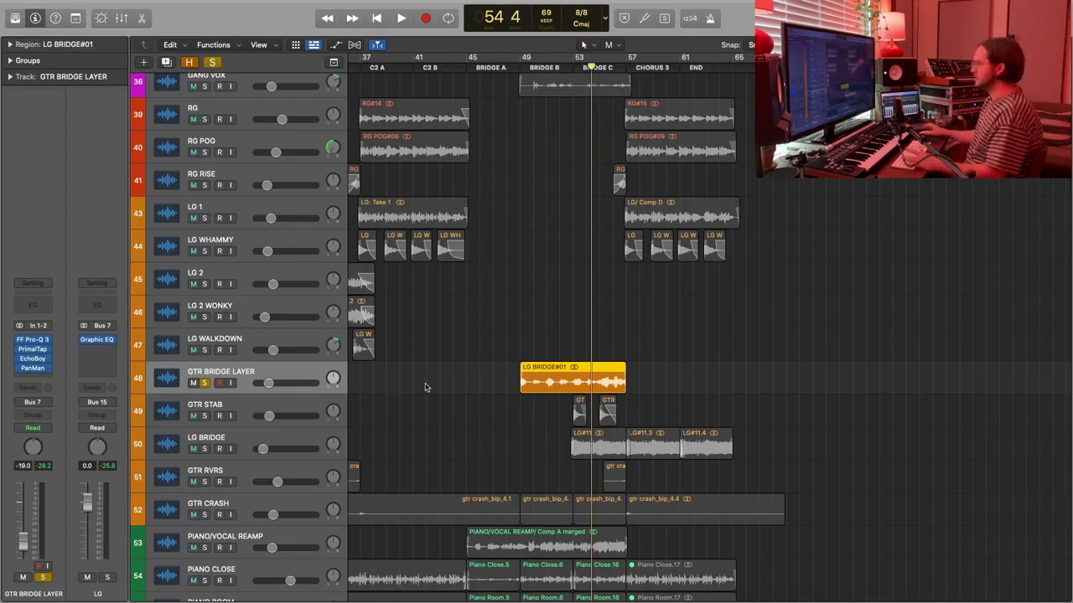
pyautogui.press('space')
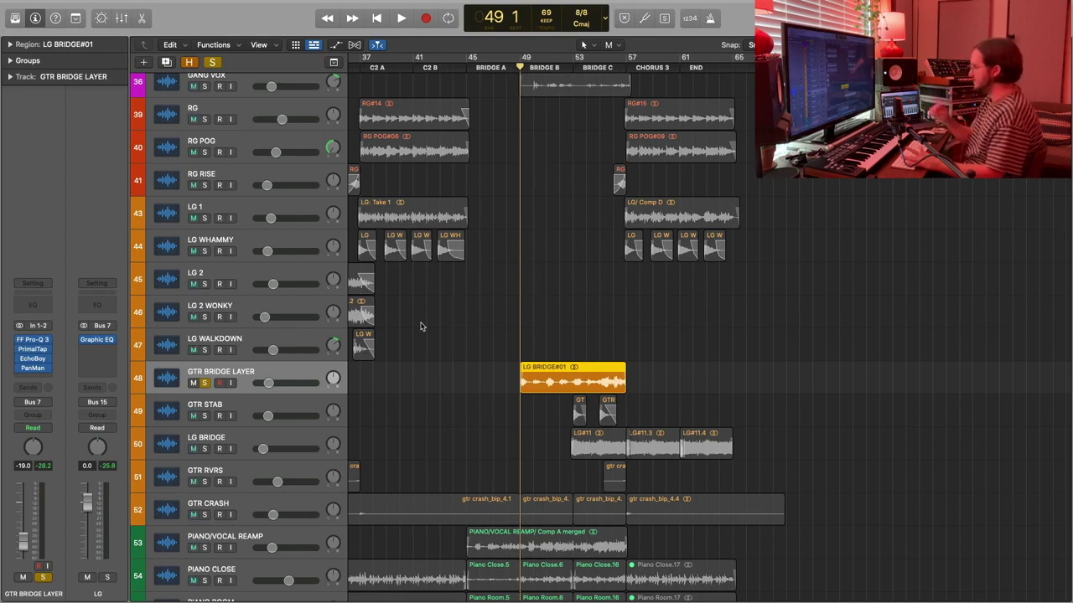
pyautogui.click(204, 383)
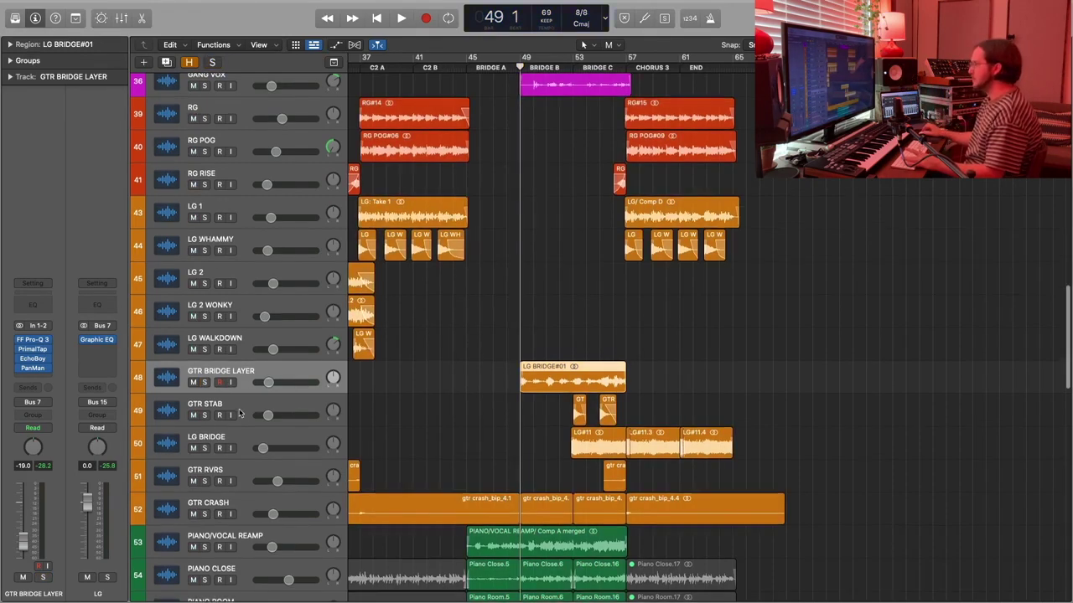
# Solo LG BRIDGE and play its BRIDGE C part from just before bar 53 to about bar 56.
pyautogui.scroll(-1, 226, 411)
pyautogui.hscroll(2, 229, 415)
pyautogui.click(205, 442)
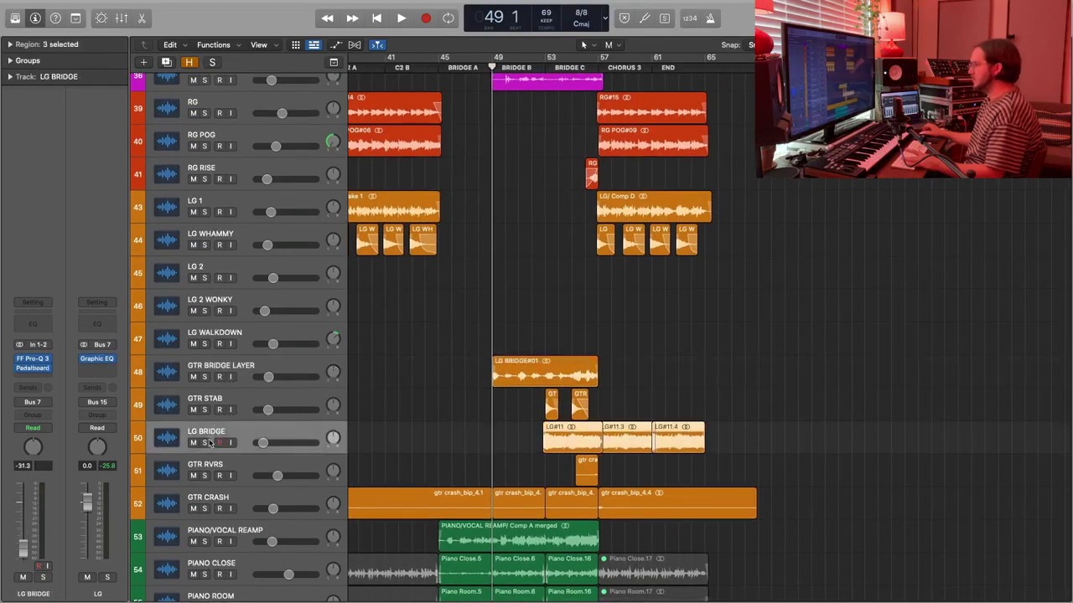
pyautogui.click(545, 67)
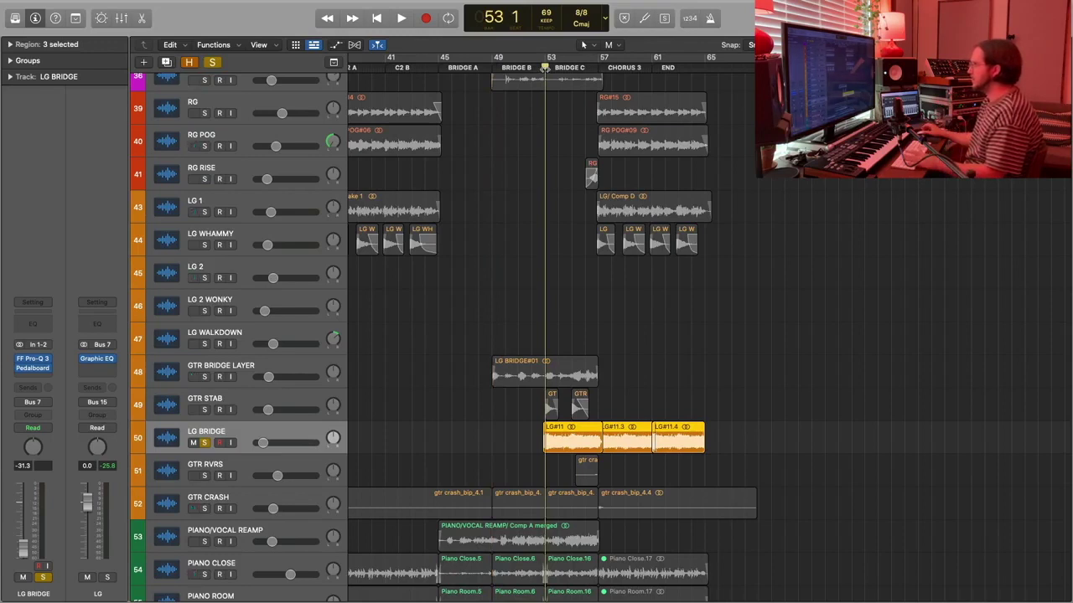
pyautogui.moveTo(545, 67); pyautogui.dragTo(539, 72)
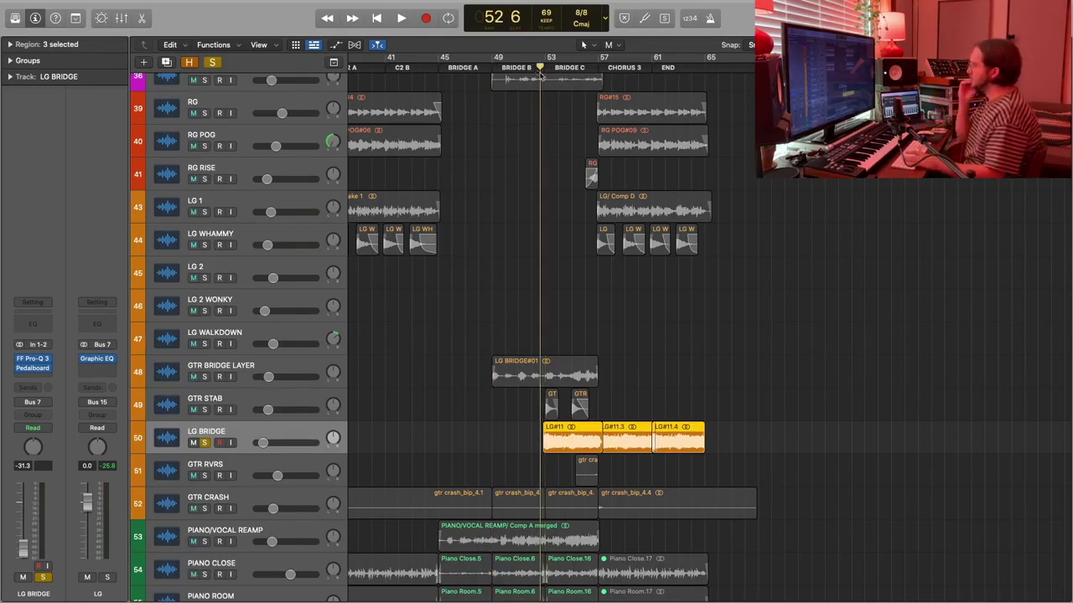
pyautogui.press('space')
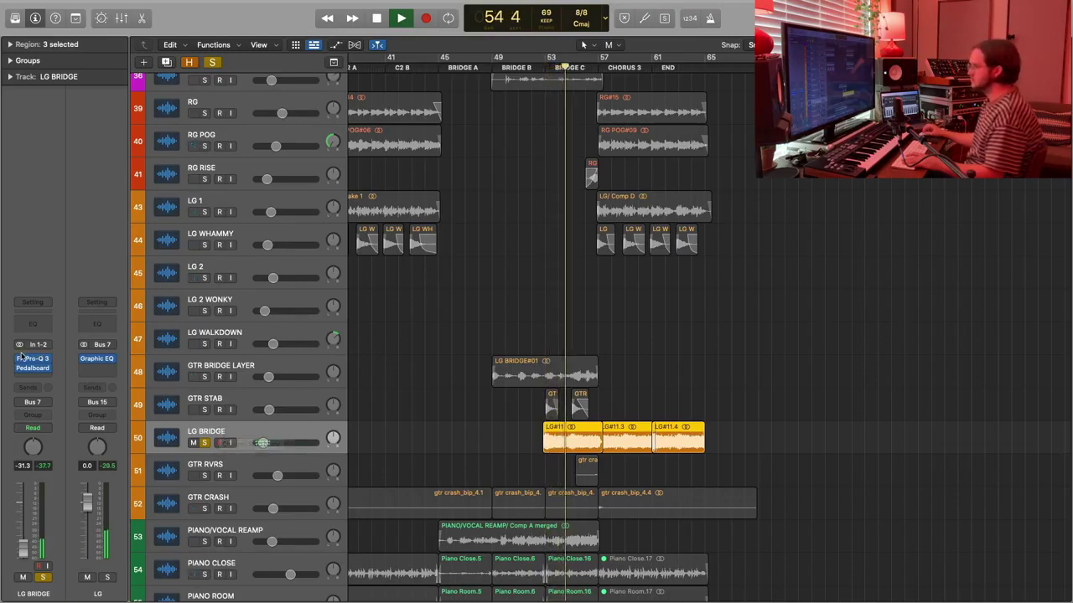
pyautogui.moveTo(23, 373)
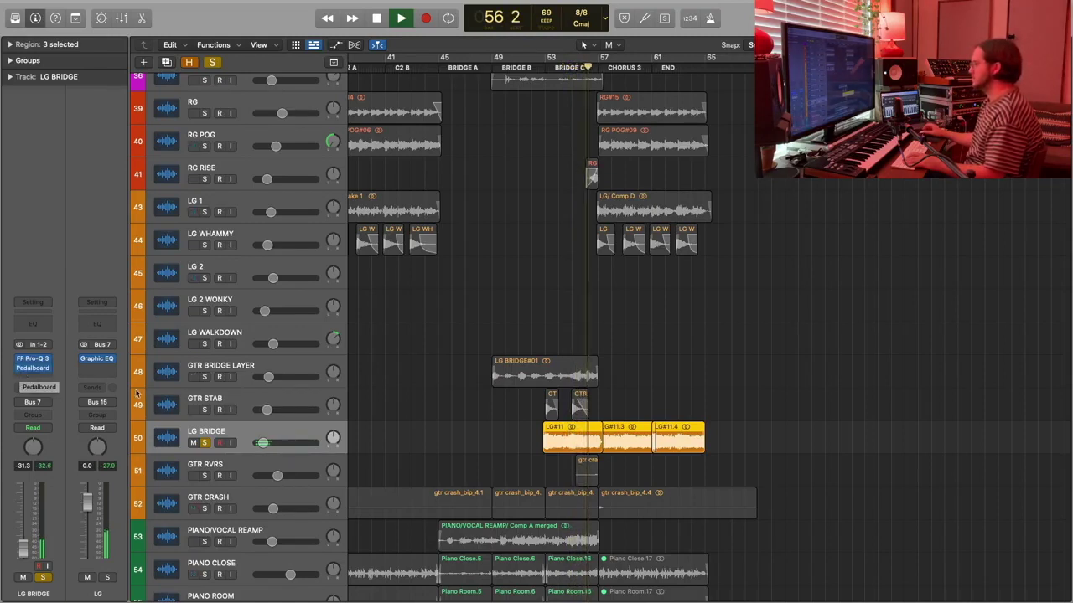
pyautogui.press('space')
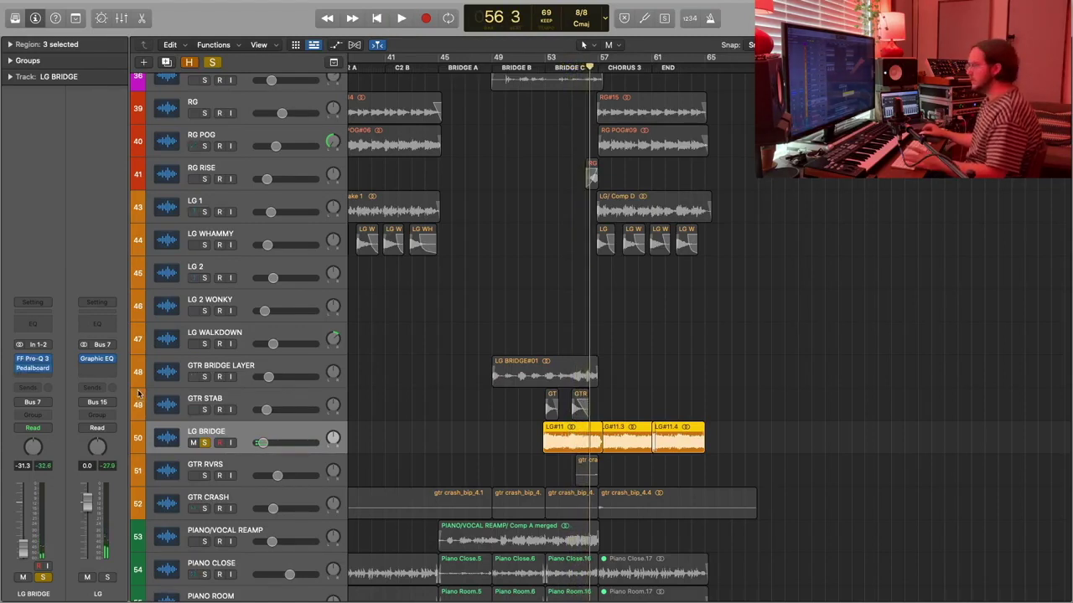
# Open and close the LG BRIDGE Pedalboard plug-in, then solo GTR STAB instead of LG BRIDGE.
pyautogui.click(35, 369)
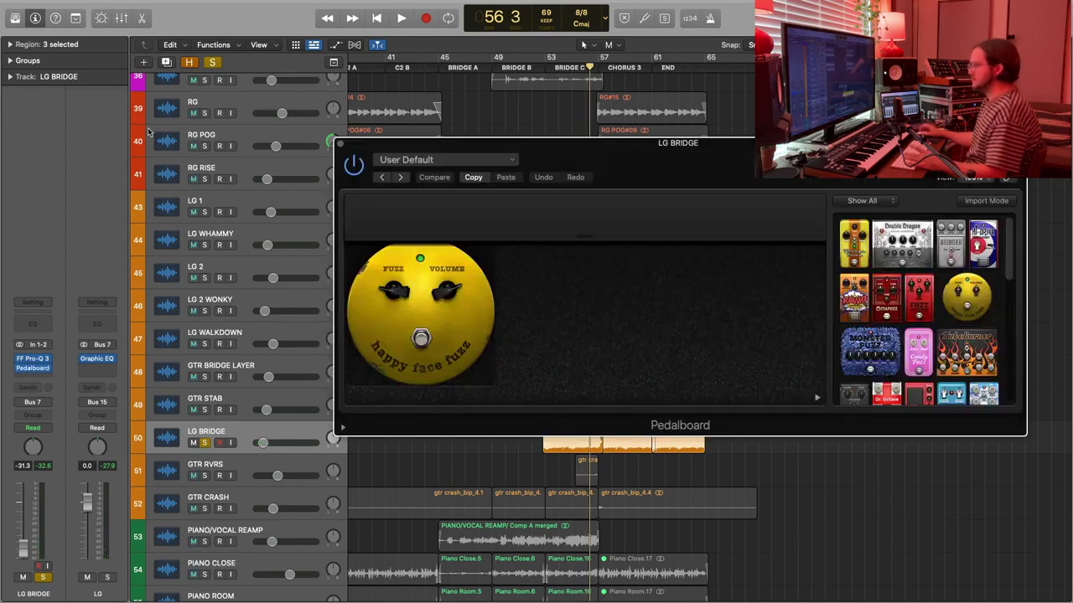
pyautogui.click(341, 145)
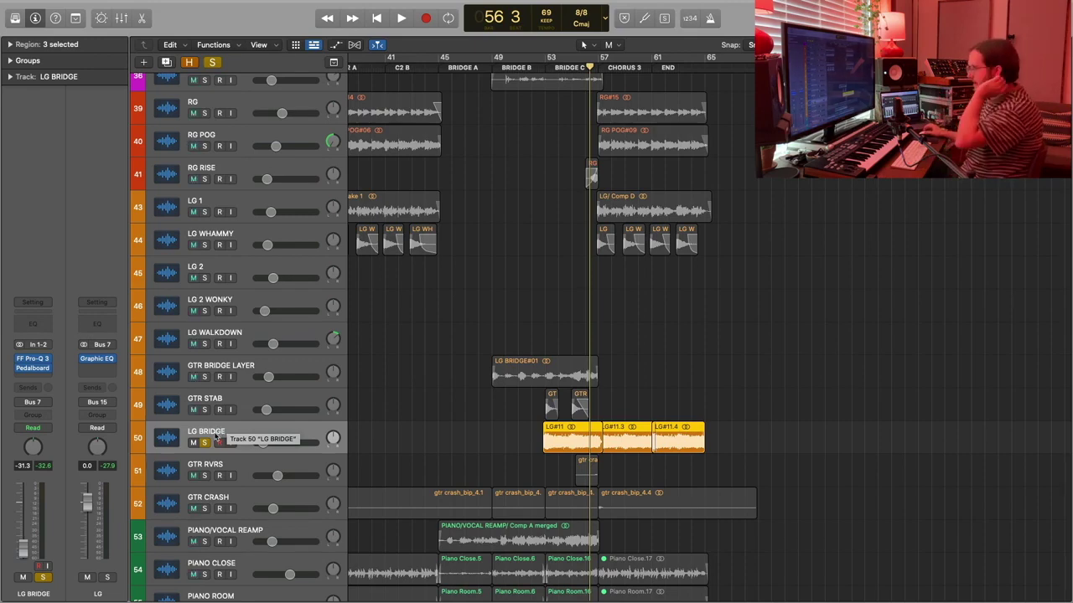
pyautogui.keyDown('alt'); pyautogui.click(205, 410); pyautogui.keyUp('alt')
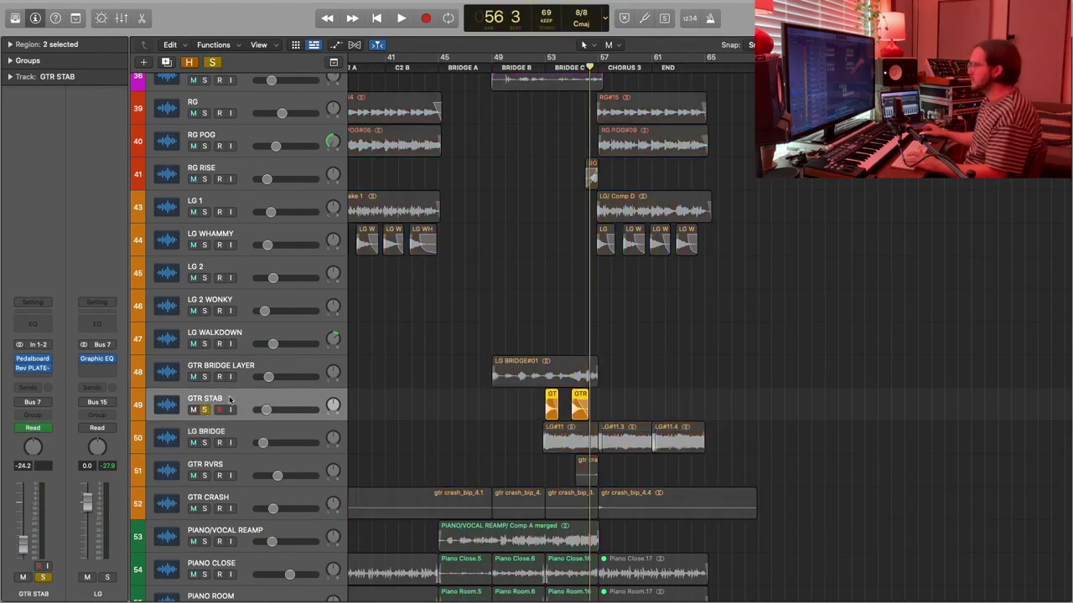
# Play the soloed GTR STAB hits from bar 53, then unsolo GTR STAB.
pyautogui.click(543, 73)
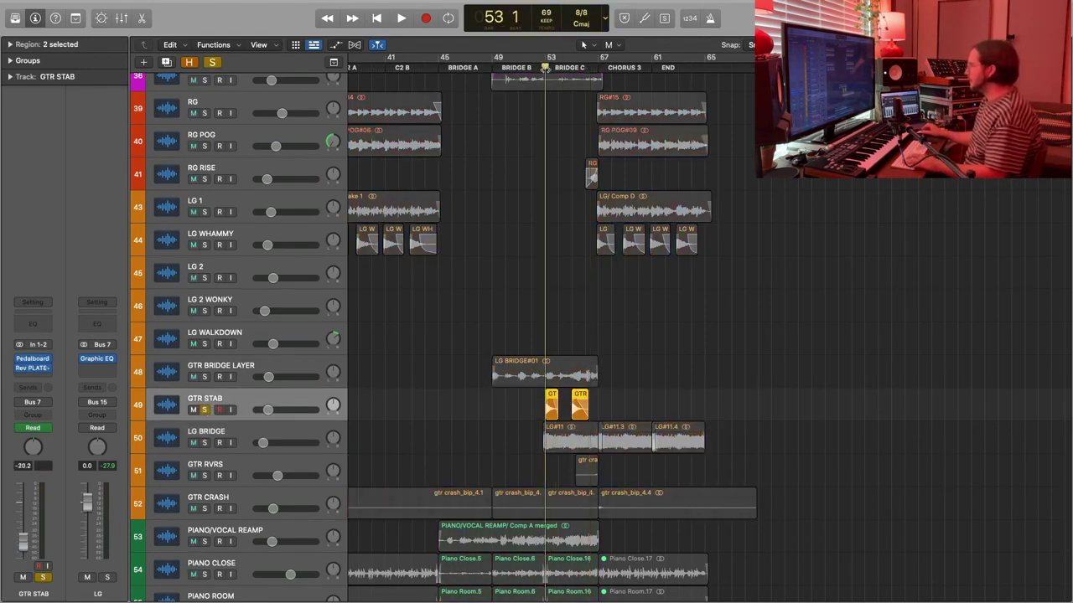
pyautogui.press('space')
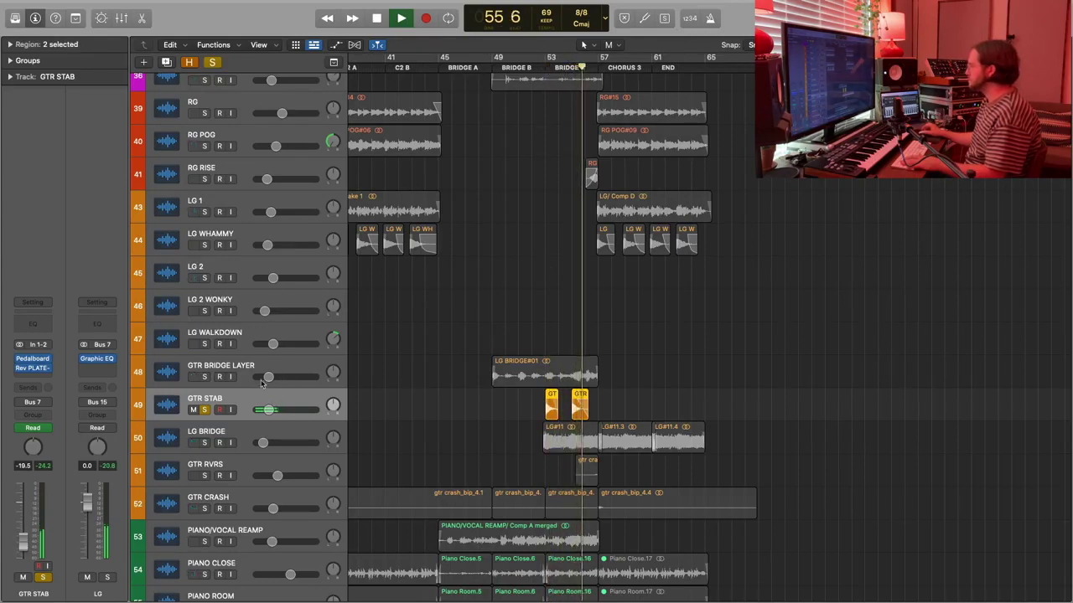
pyautogui.press('space')
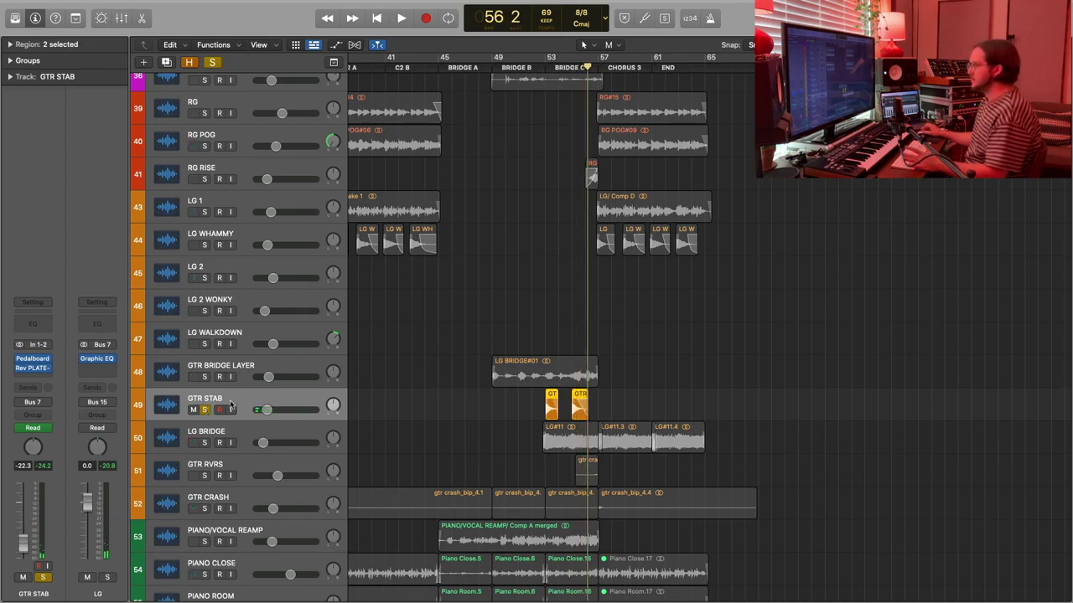
pyautogui.click(204, 410)
# Solo GTR RVRS briefly, then mute it and take it out of solo.
pyautogui.click(206, 468)
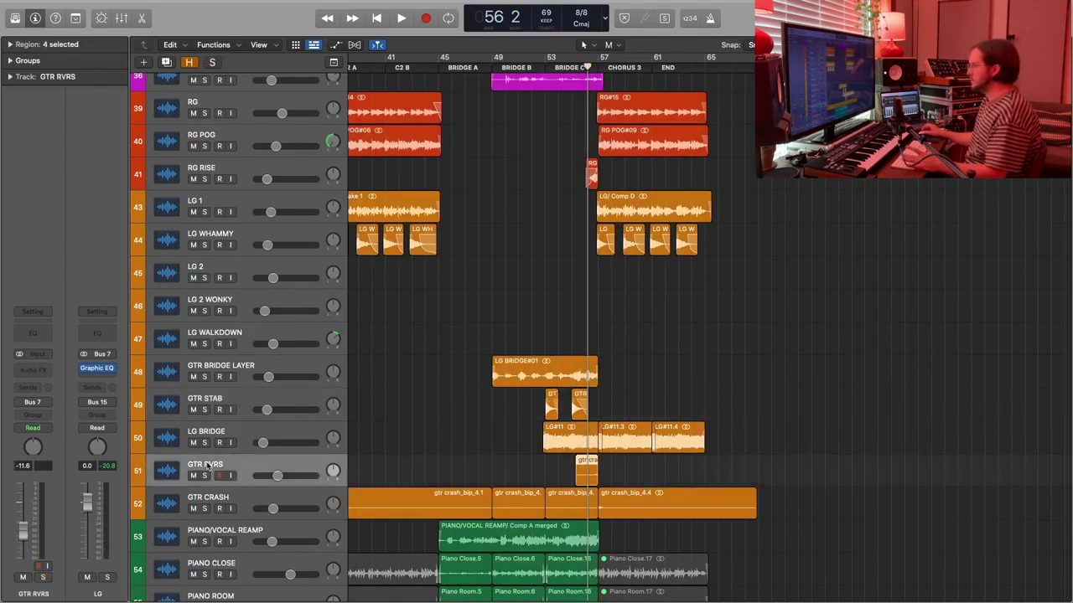
pyautogui.click(204, 476)
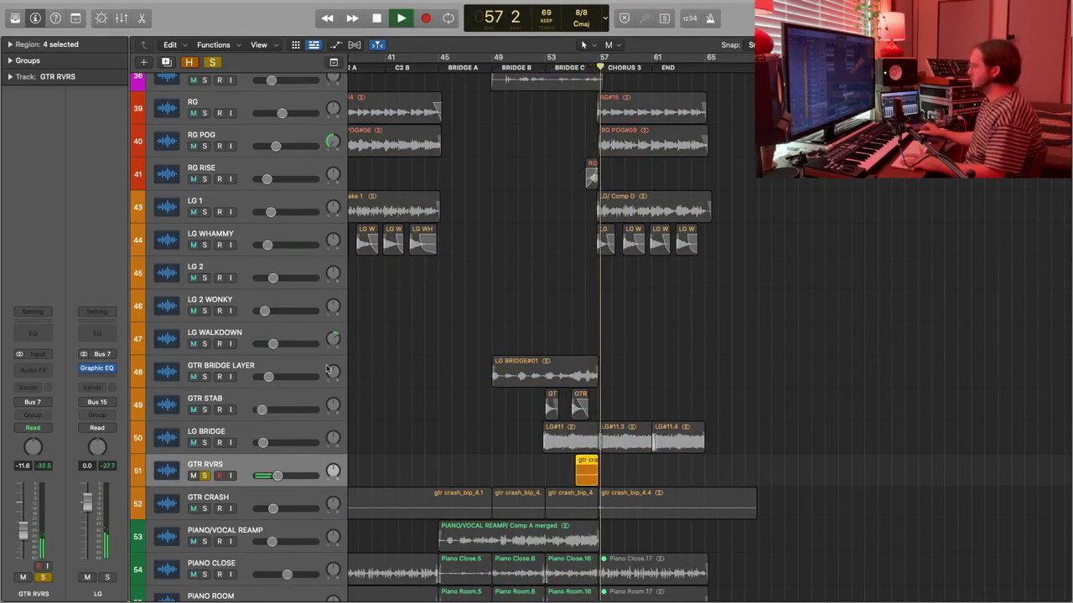
pyautogui.press('space')
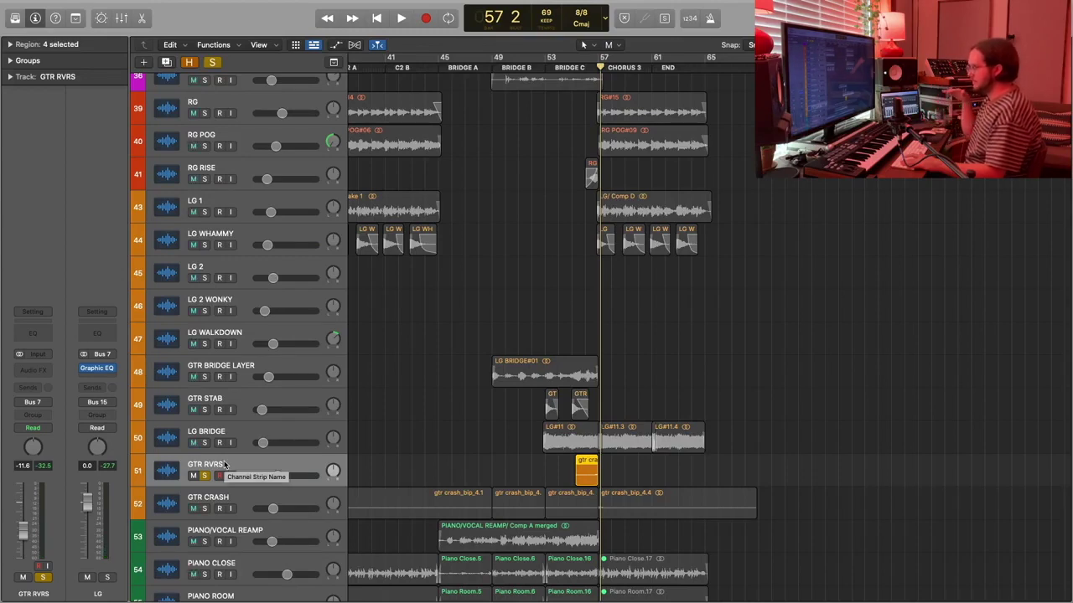
pyautogui.click(194, 476)
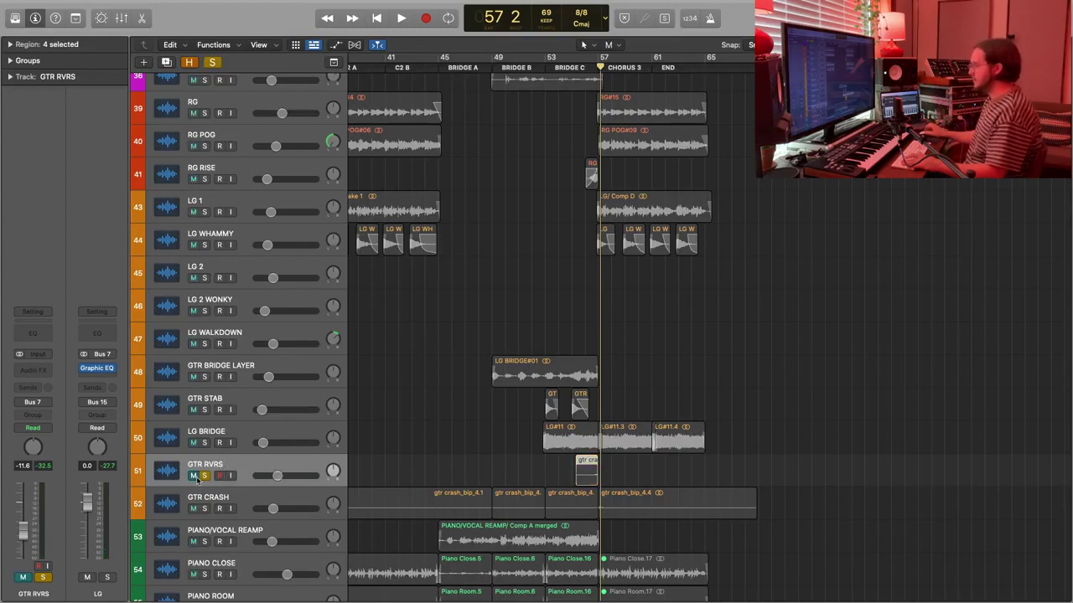
pyautogui.click(204, 476)
# Solo GTR CRASH alone, zoom in on the timeline, play it, then unsolo it.
pyautogui.click(205, 509)
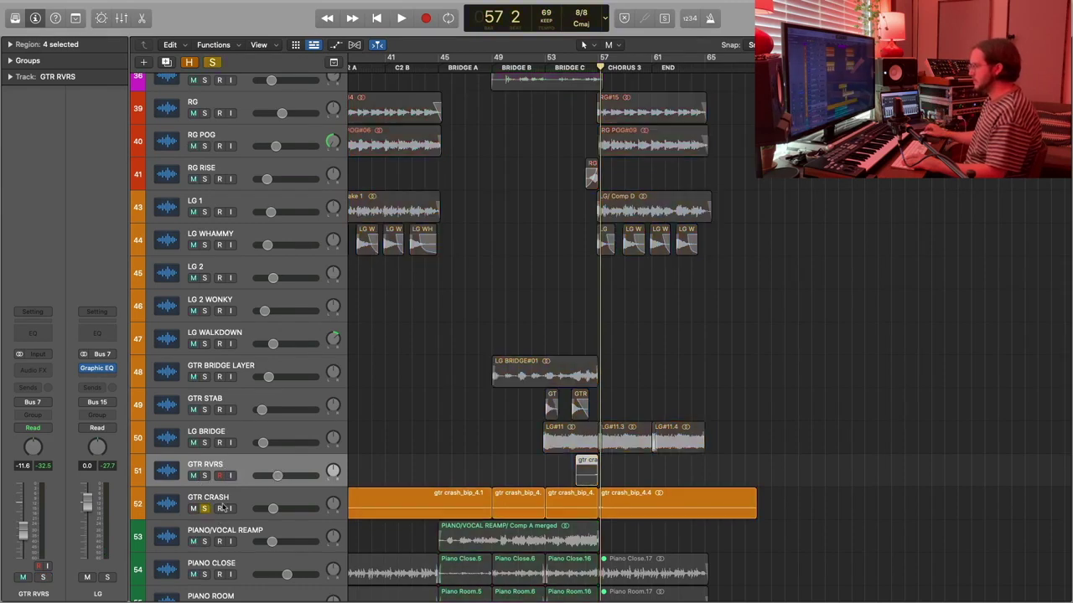
pyautogui.press('super+Down')
pyautogui.press('super+Right')
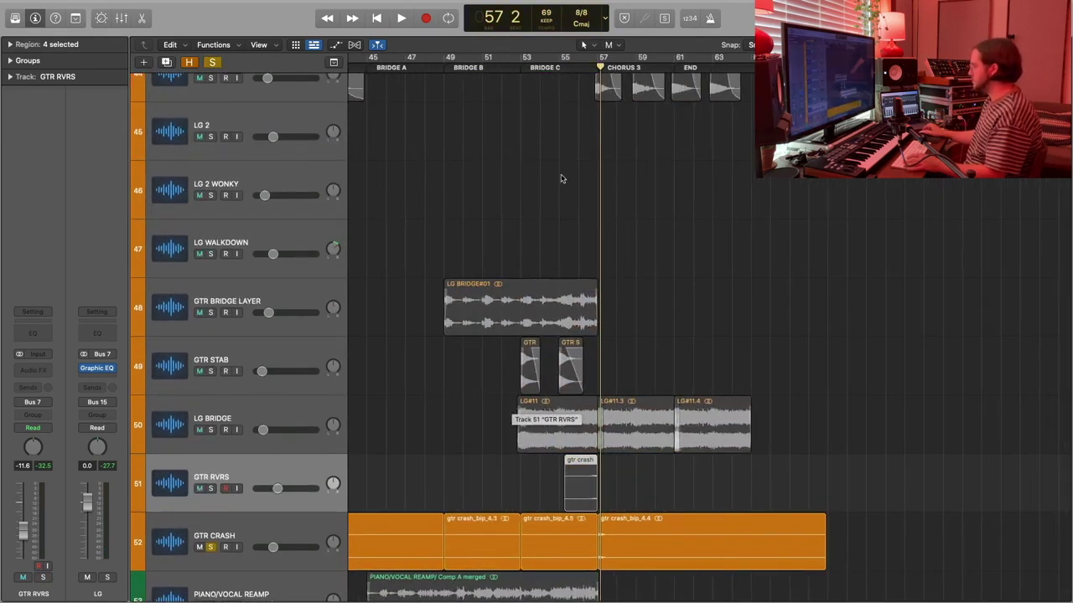
pyautogui.click(589, 68)
pyautogui.press('space')
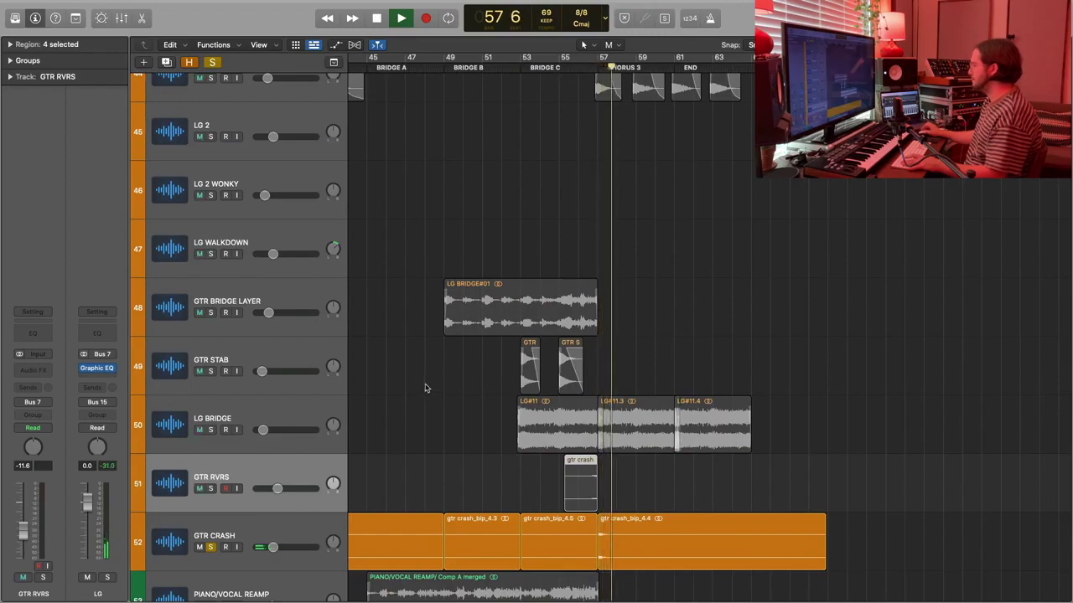
pyautogui.press('space')
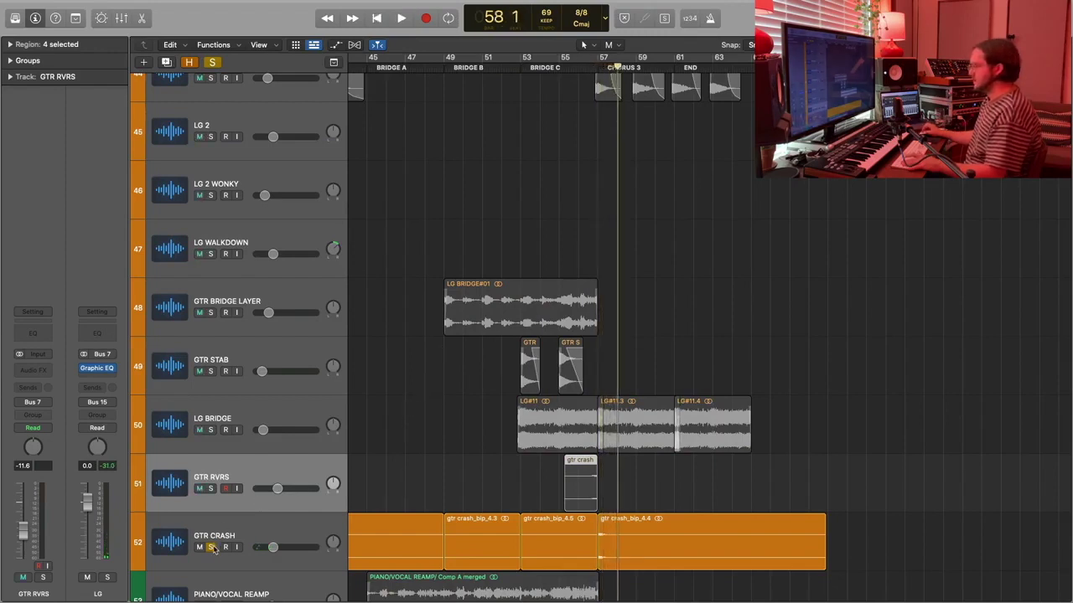
pyautogui.click(211, 548)
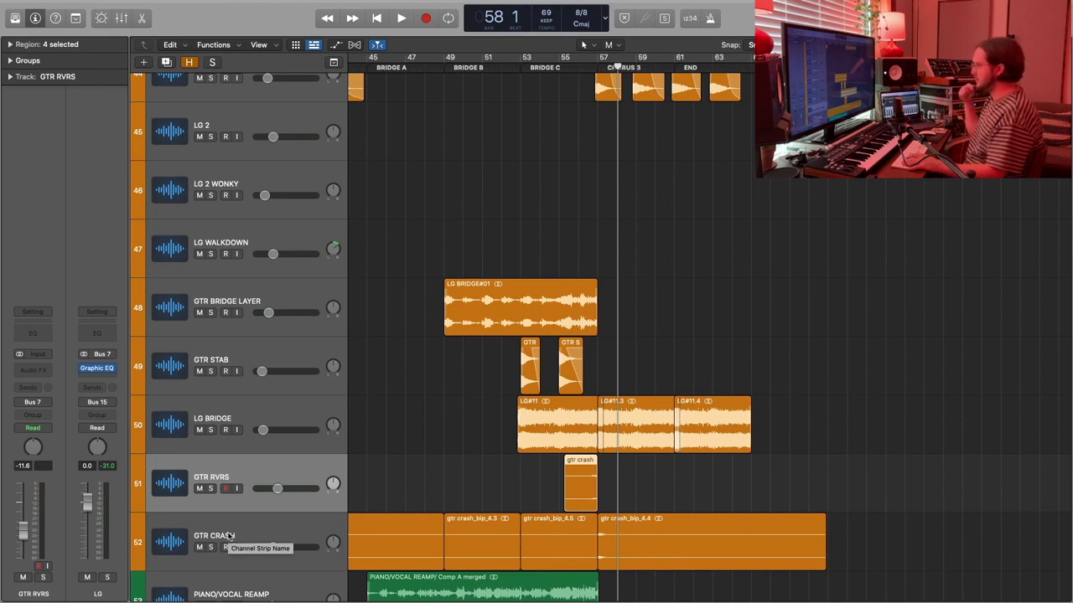
# Solo GTR BRIDGE LAYER through GTR CRASH together and play them from bar 53.
pyautogui.moveTo(211, 313); pyautogui.dragTo(224, 531)
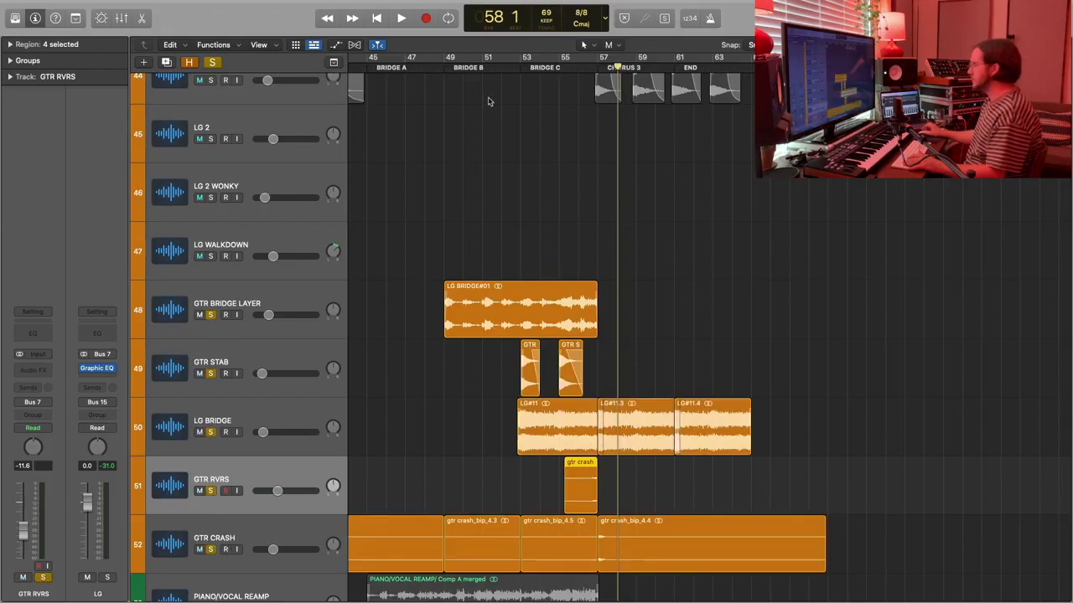
pyautogui.click(521, 71)
pyautogui.press('space')
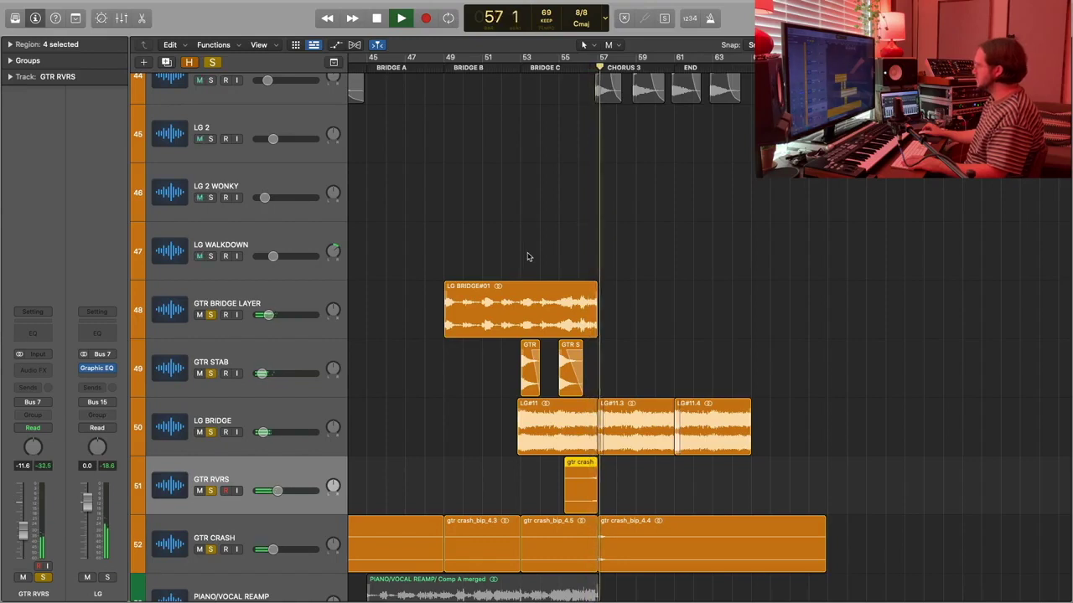
pyautogui.press('space')
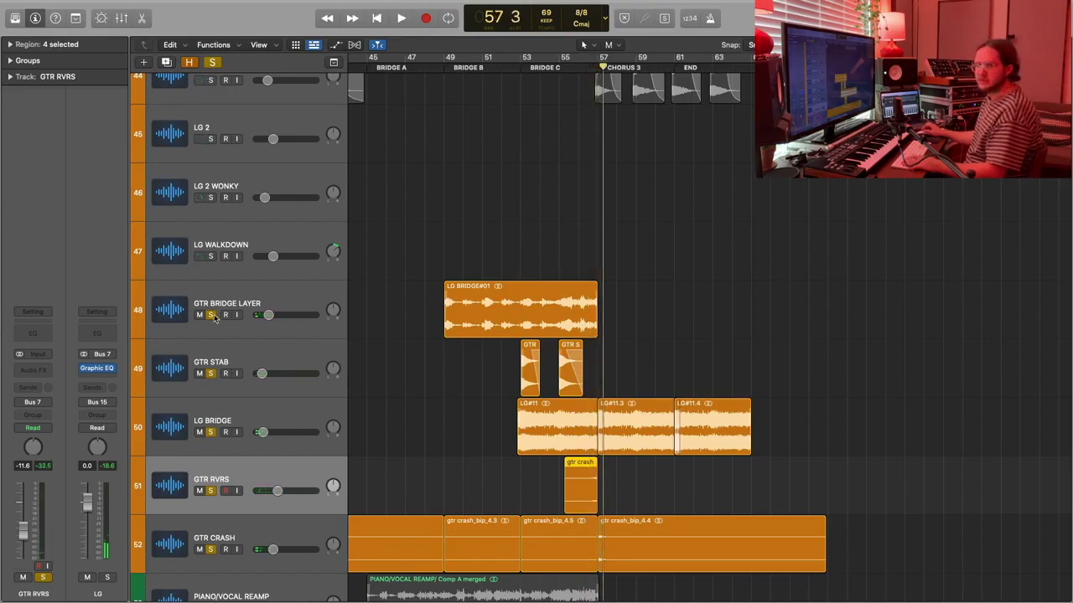
pyautogui.moveTo(211, 318)
pyautogui.mouseDown()
pyautogui.moveTo(220, 536)
pyautogui.moveTo(223, 321)
pyautogui.mouseUp()
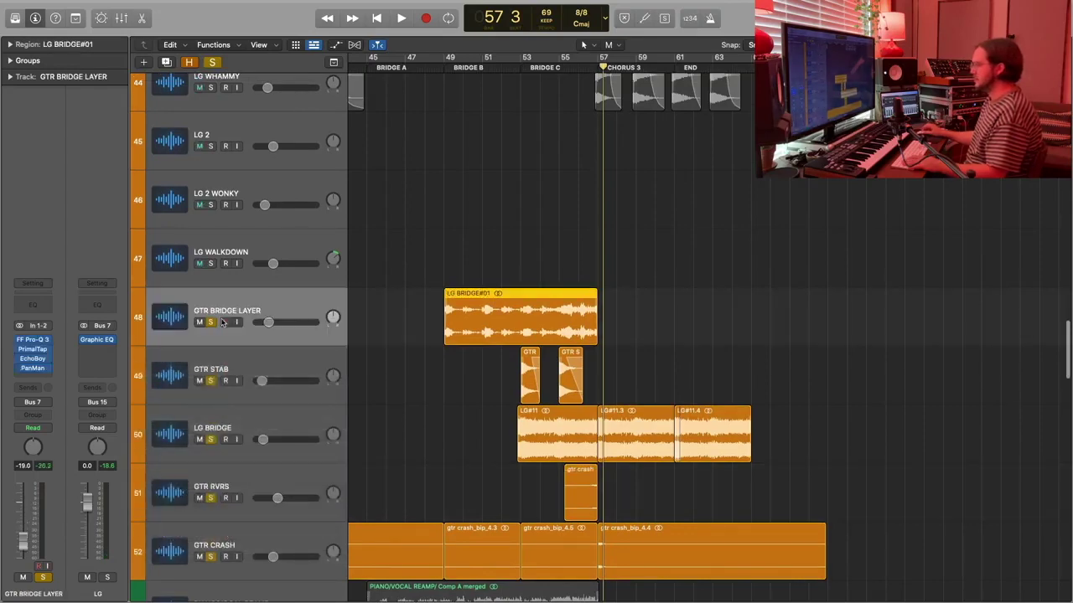
# Record-arm GTR BRIDGE LAYER, zoom out to show more tracks and bars, and set the playhead near bar 32.
pyautogui.click(223, 322)
pyautogui.press('super+Up')
pyautogui.press('super+Up')
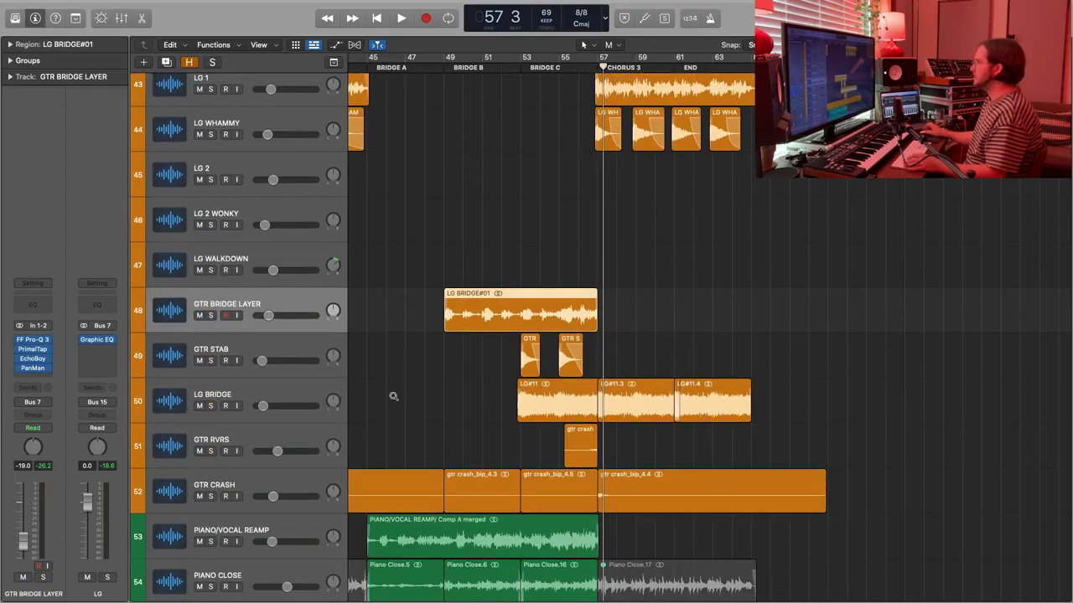
pyautogui.press('super+Left')
pyautogui.press('super+Left')
pyautogui.hscroll(-3, 395, 385)
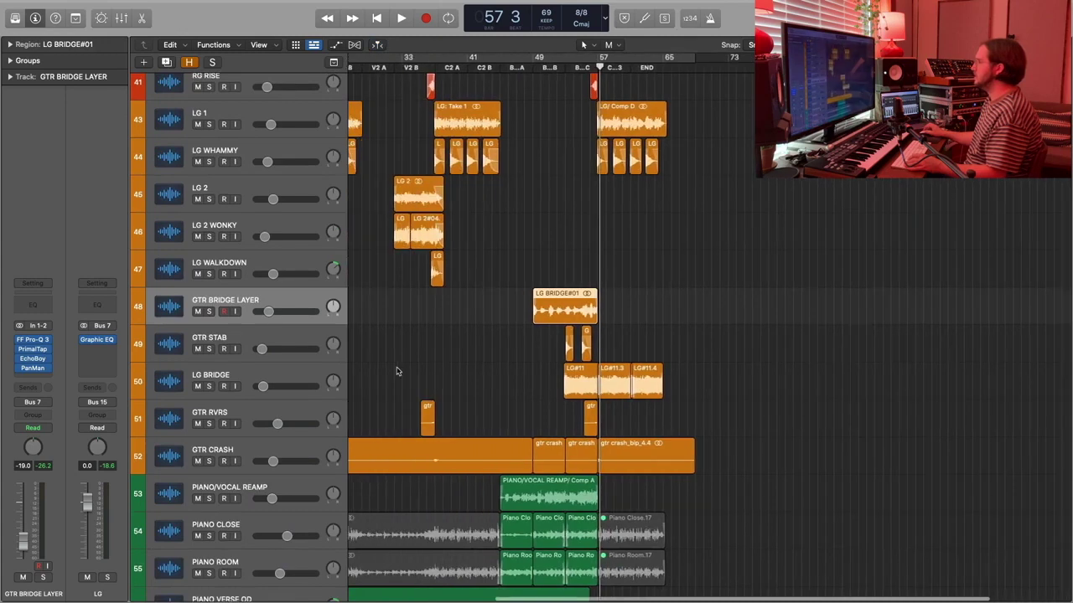
pyautogui.click(395, 59)
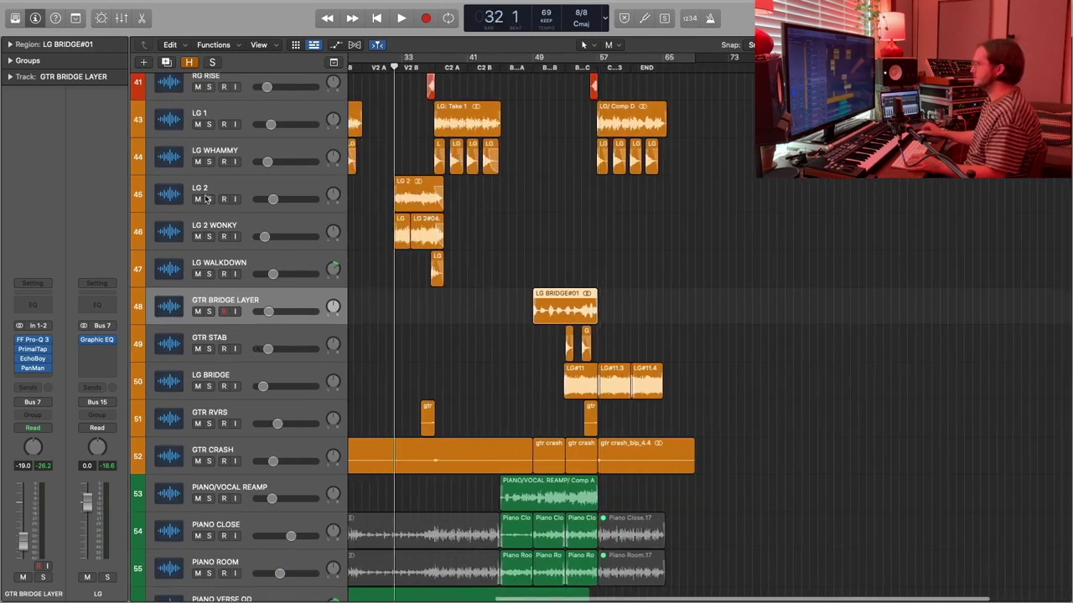
pyautogui.press('super+Up')
pyautogui.scroll(5, 209, 184)
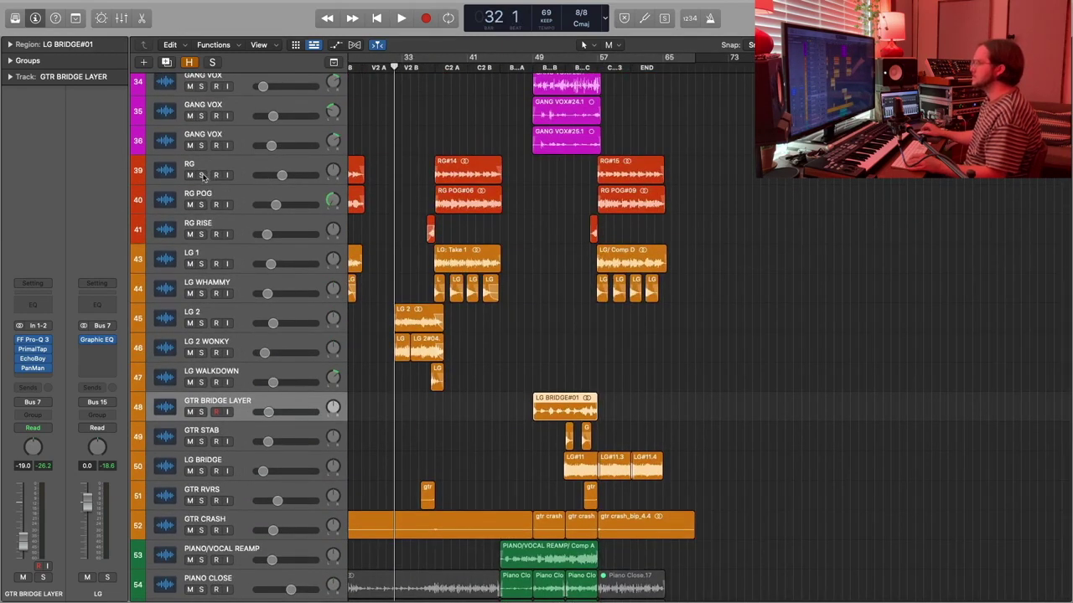
# Solo the COMP, SUB, DRUMS, PERC, RG and LG channels in the Mixer, then step back to bar 31.
pyautogui.press('x')
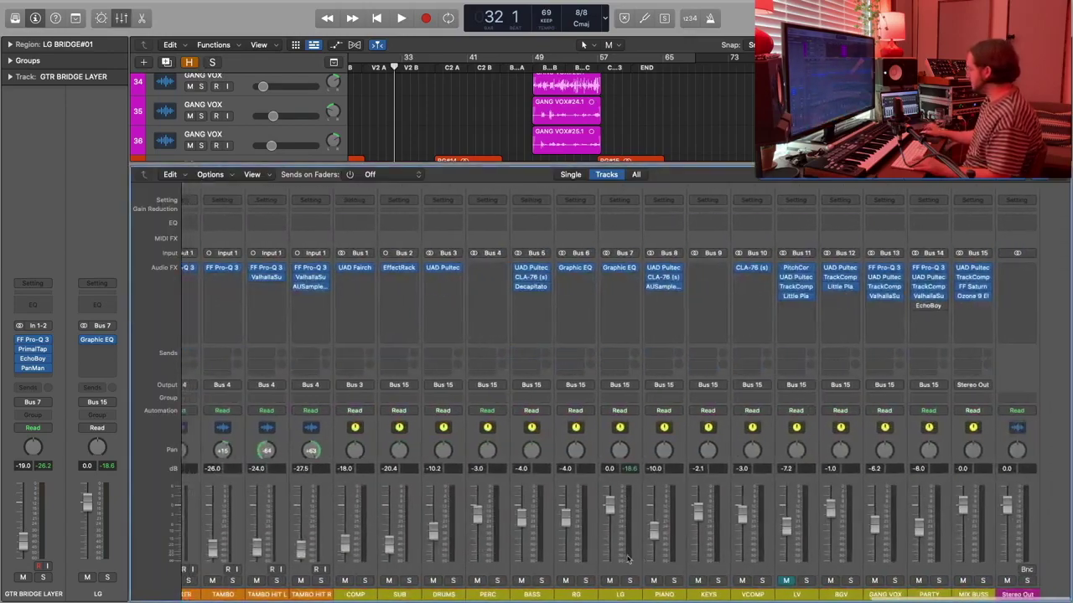
pyautogui.moveTo(397, 582); pyautogui.dragTo(540, 584)
pyautogui.moveTo(617, 582); pyautogui.dragTo(661, 584)
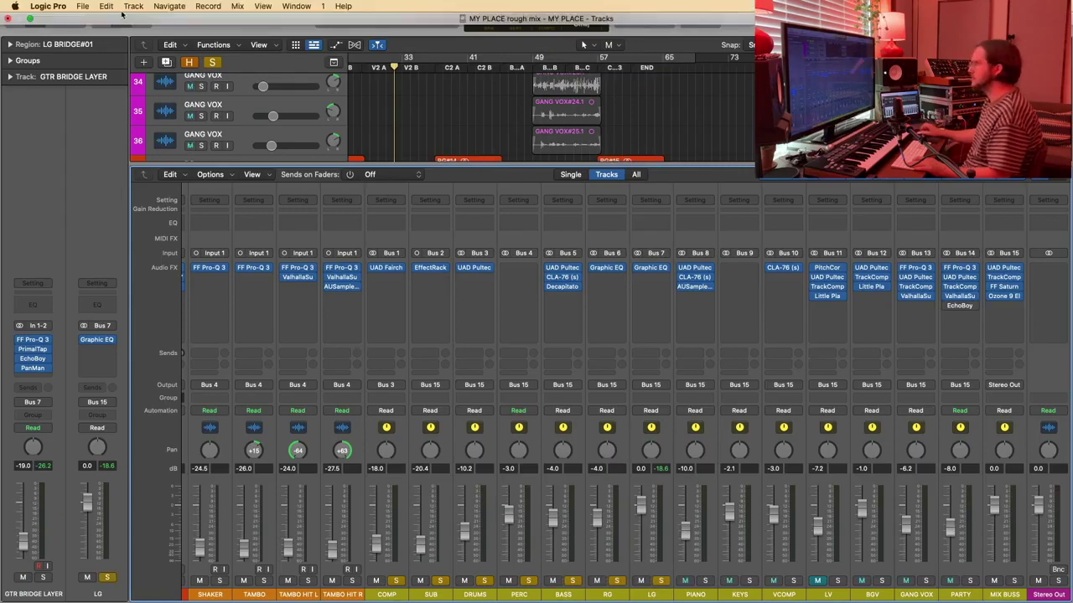
pyautogui.click(121, 18)
pyautogui.hscroll(-2, 405, 120)
pyautogui.press(',')
# With LG 2 selected, play the soloed guitars from bar 31 to about 41, then from bar 49 to 57.
pyautogui.click(237, 312)
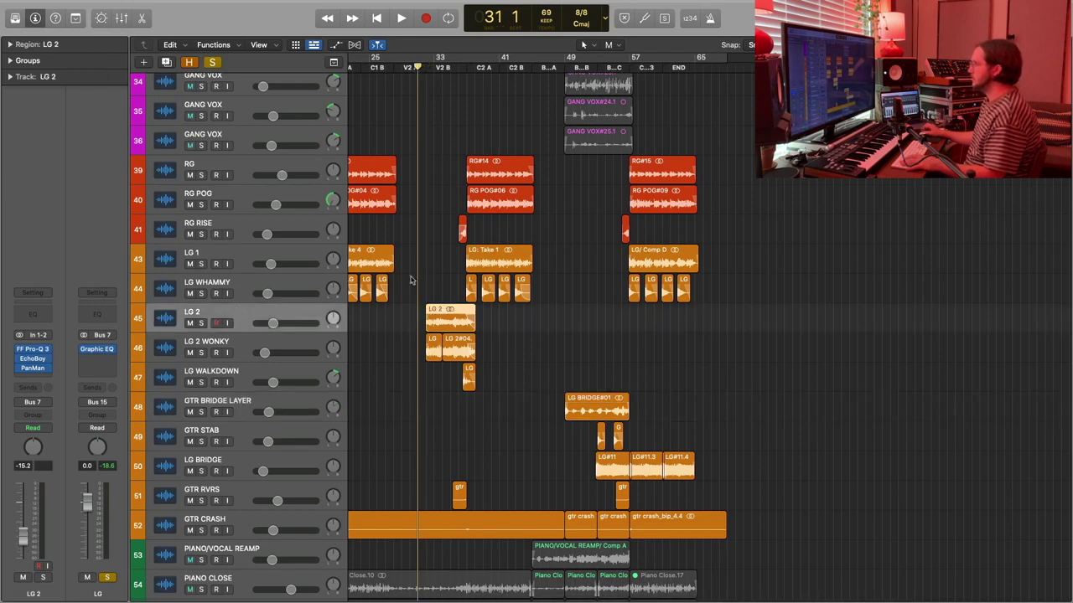
pyautogui.press('space')
pyautogui.press('space')
pyautogui.press('space')
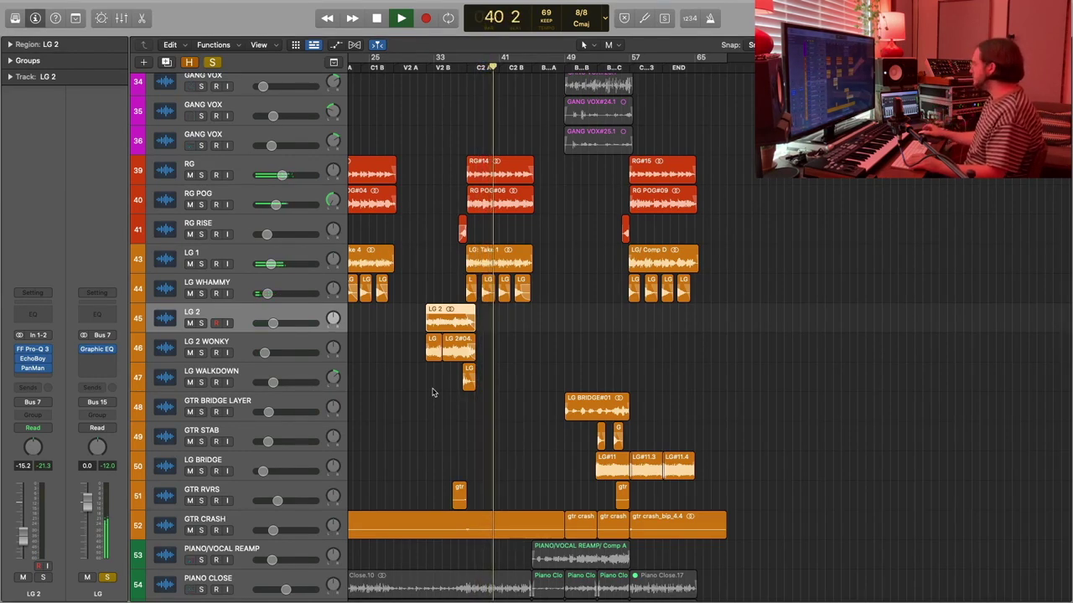
pyautogui.press('space')
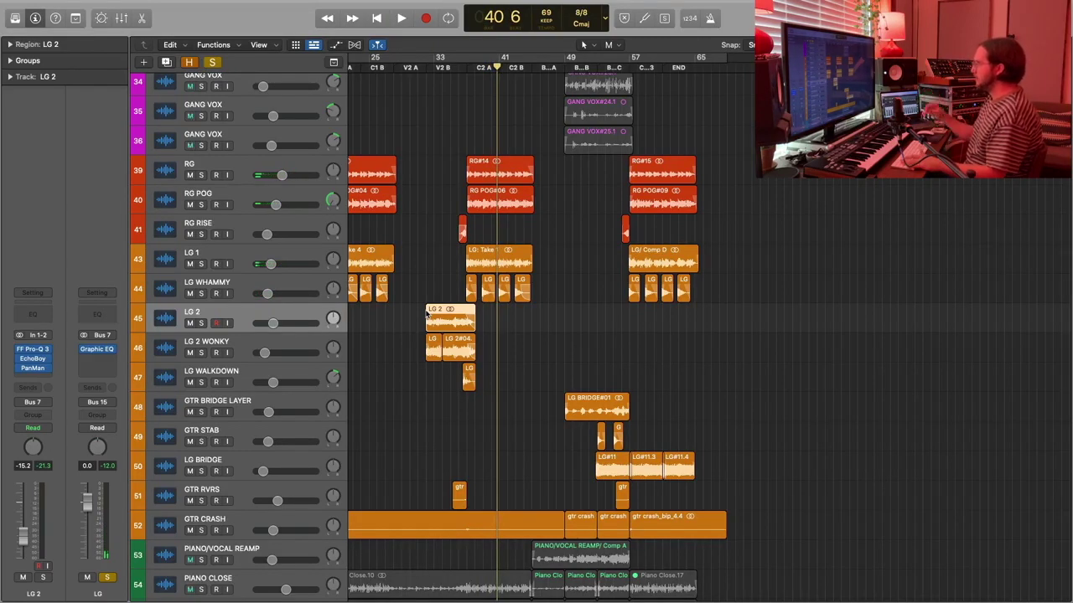
pyautogui.press('.')
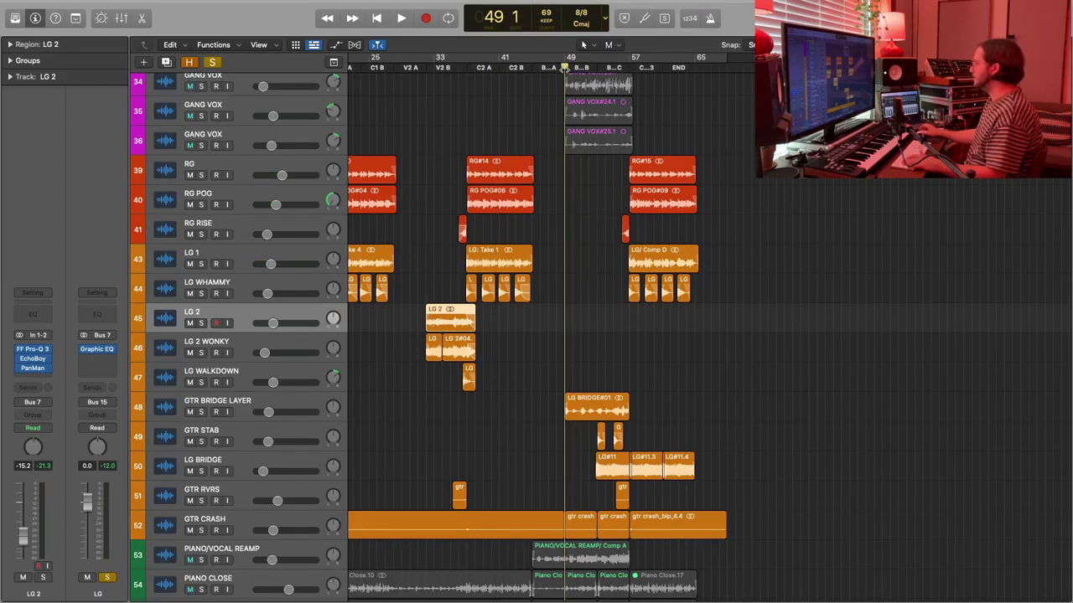
pyautogui.press('space')
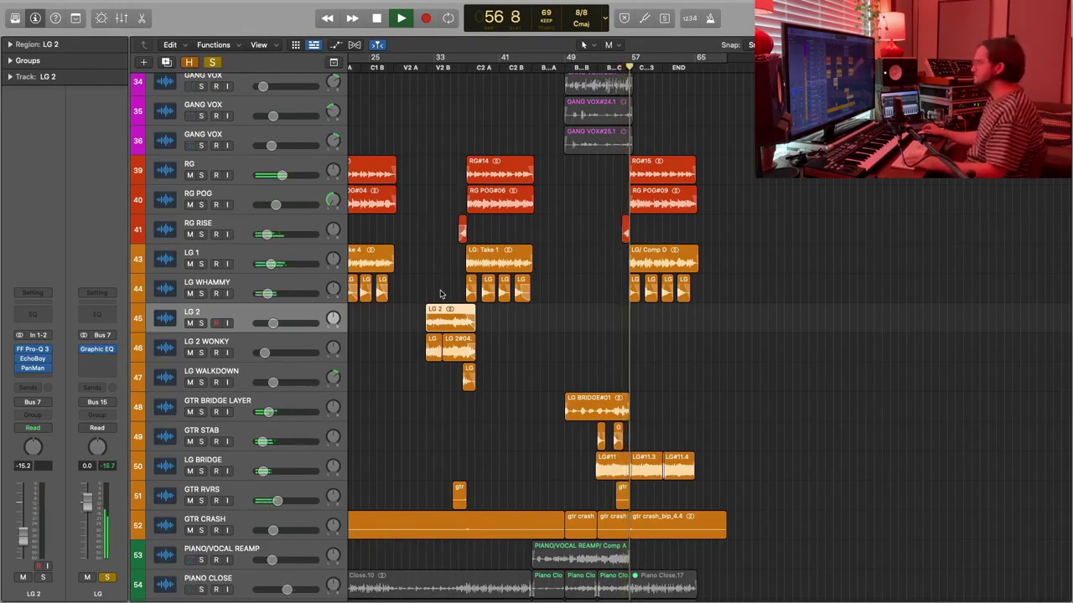
pyautogui.press('space')
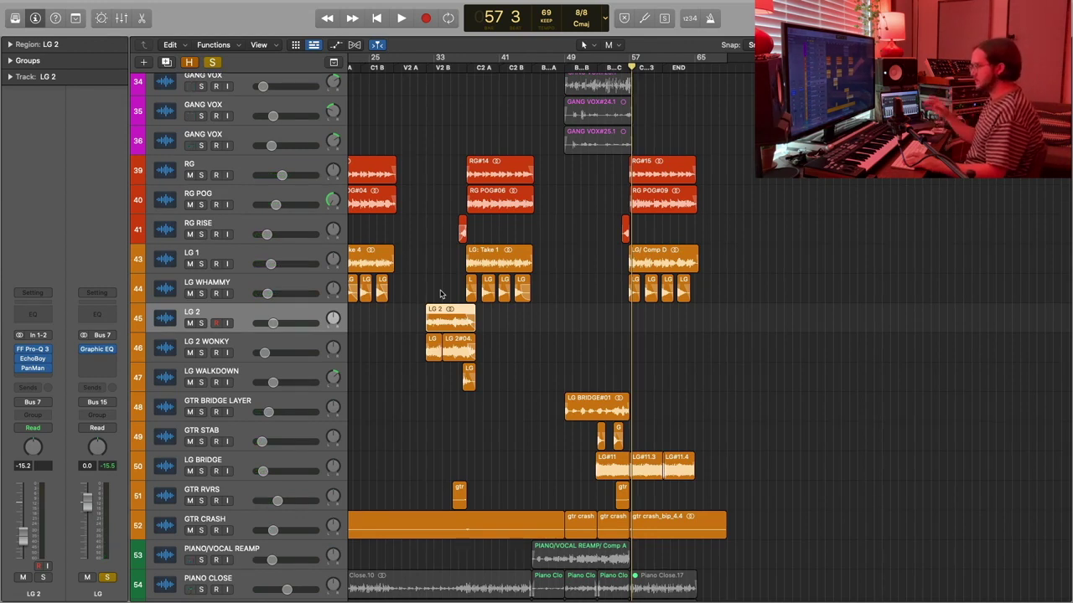
# Clear all solos, deselect the LG 2 region and scroll back to bar 1.
pyautogui.click(212, 62)
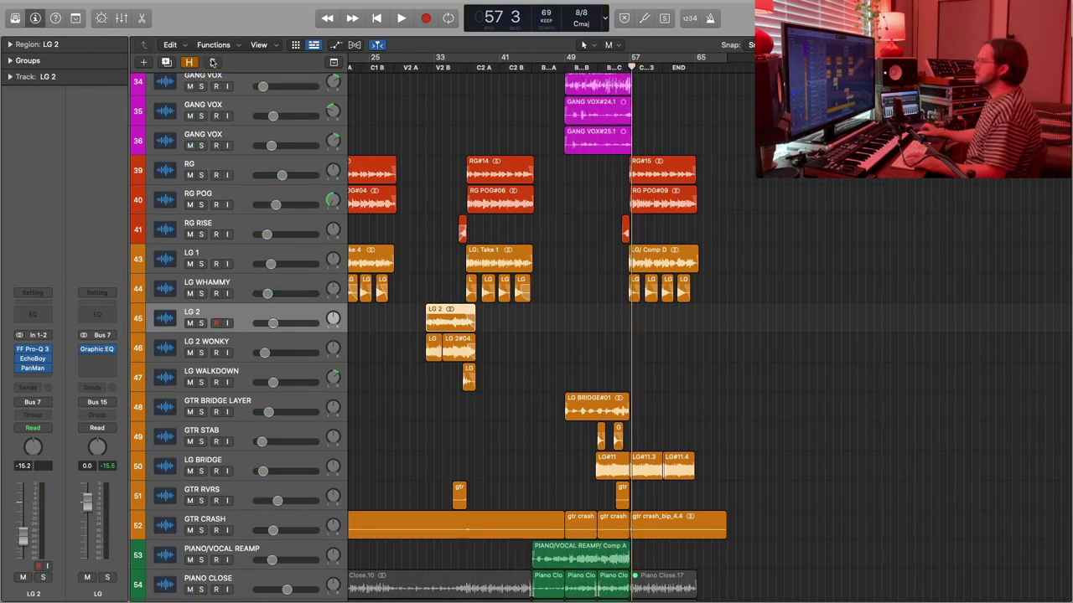
pyautogui.click(590, 346)
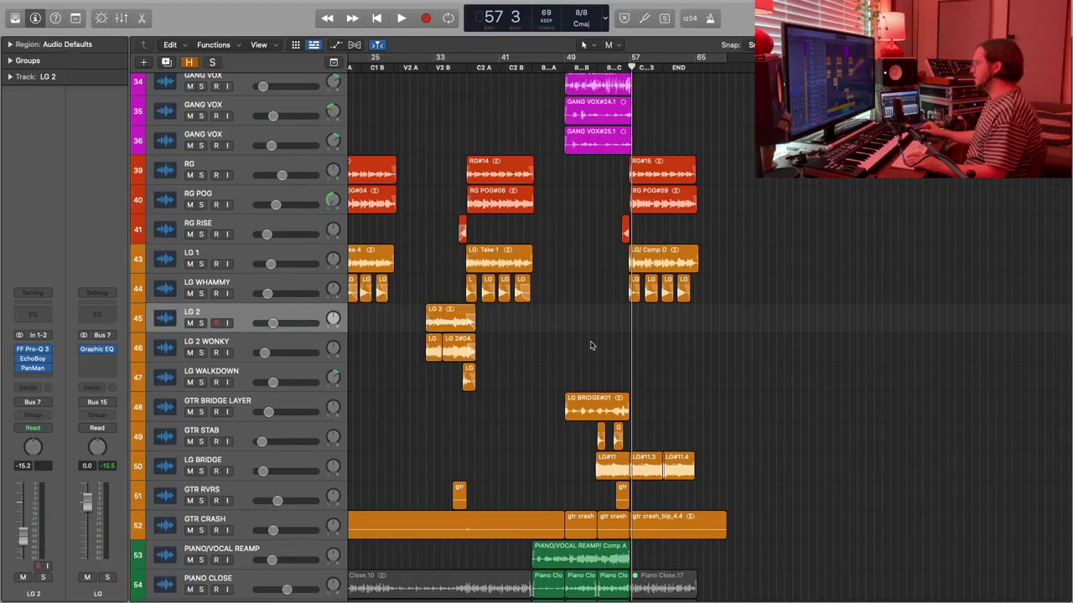
pyautogui.hscroll(-10, 530, 332)
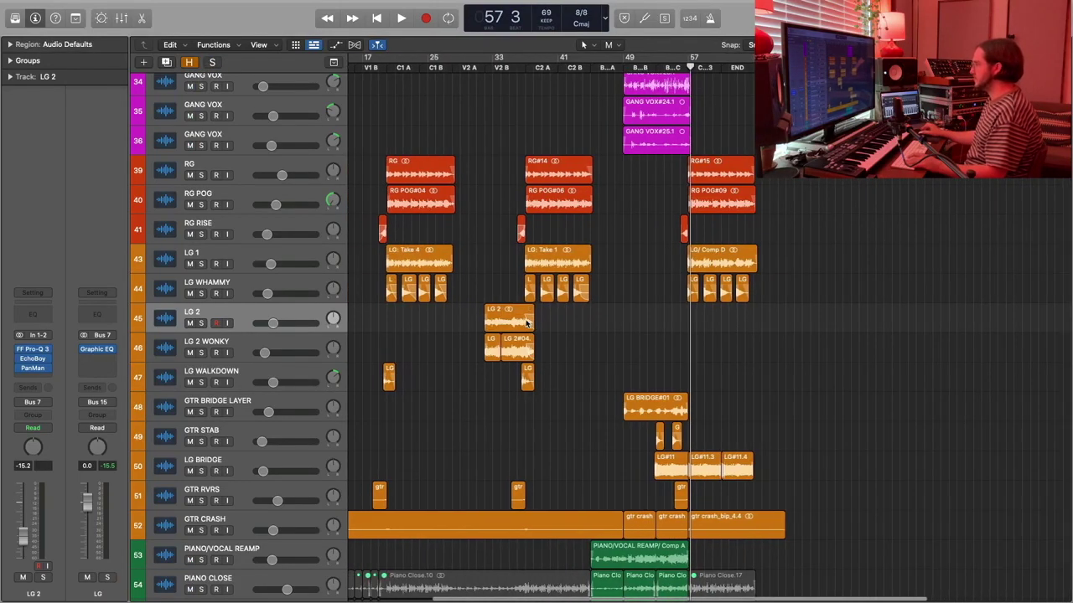
pyautogui.hscroll(-5, 527, 324)
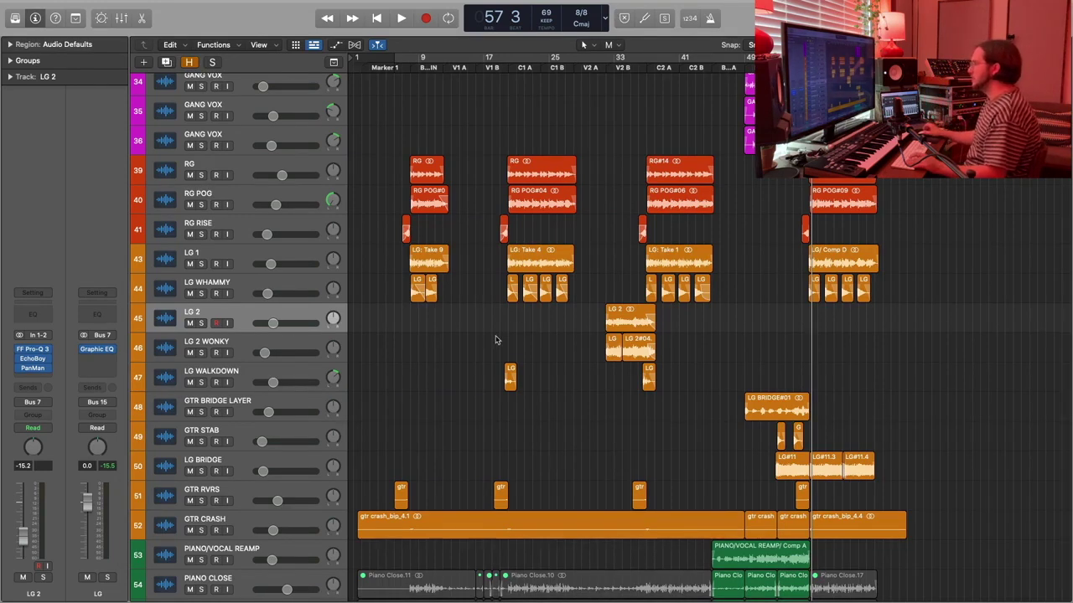
# Bring the keys tracks into view and select PIANO CLOSE, then INTRO PIANO.
pyautogui.scroll(3, 495, 340)
pyautogui.scroll(4, 472, 387)
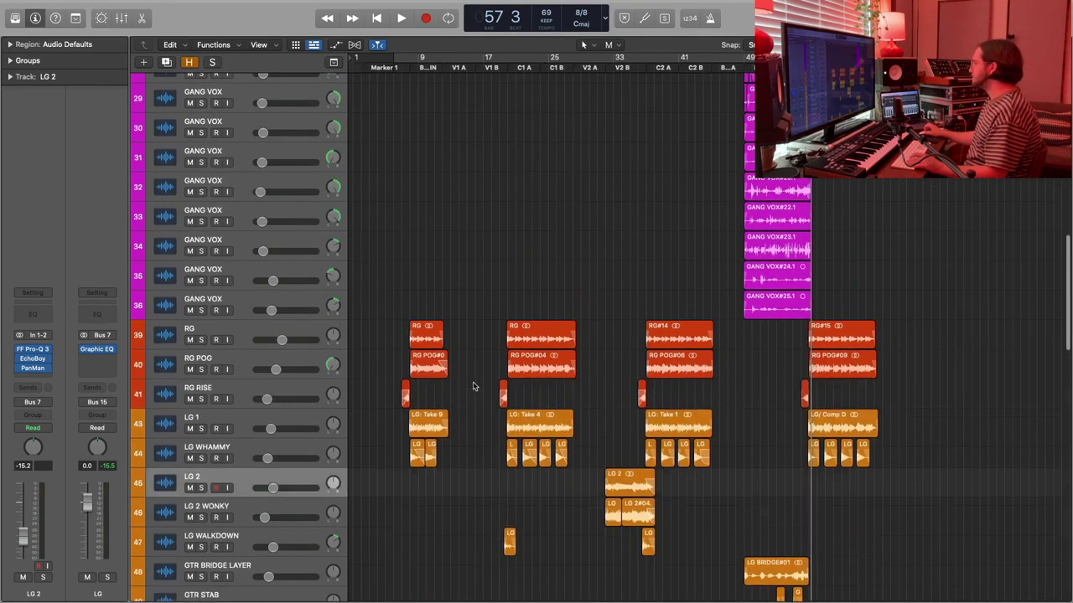
pyautogui.scroll(-18, 477, 386)
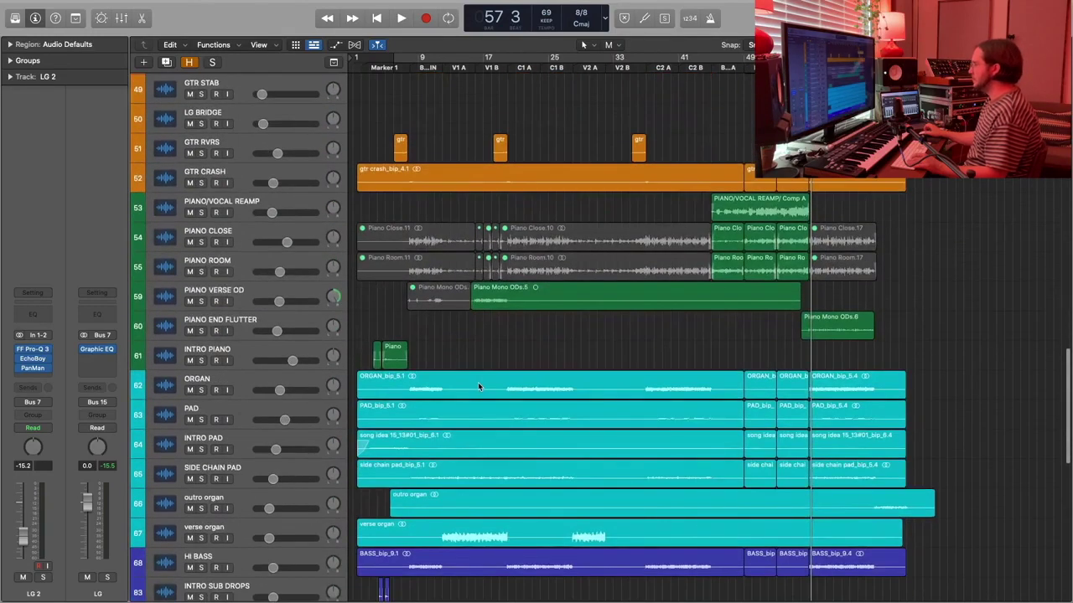
pyautogui.scroll(1, 480, 337)
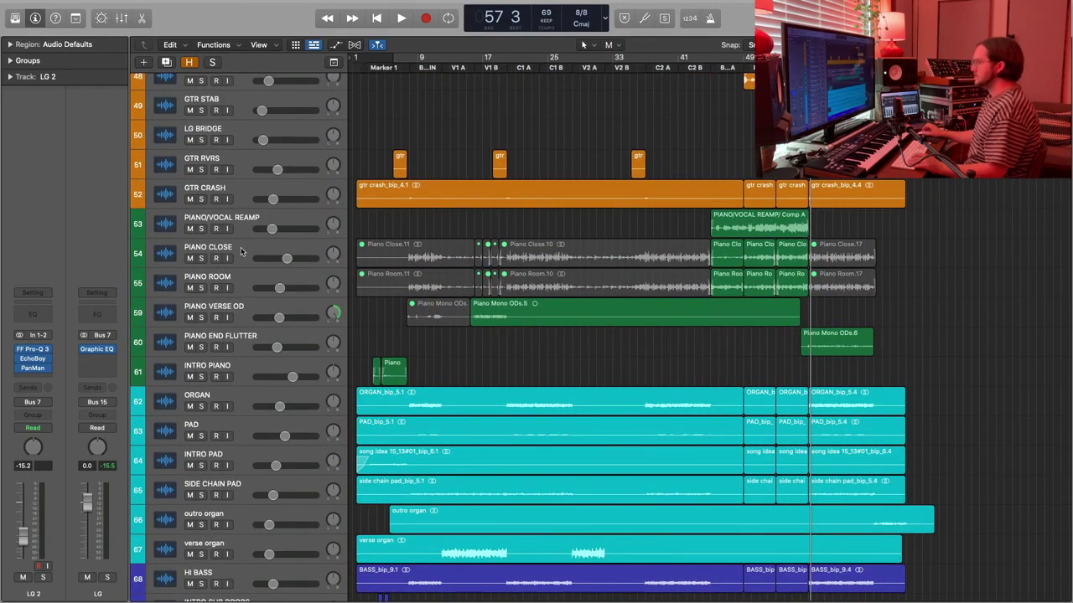
pyautogui.click(240, 250)
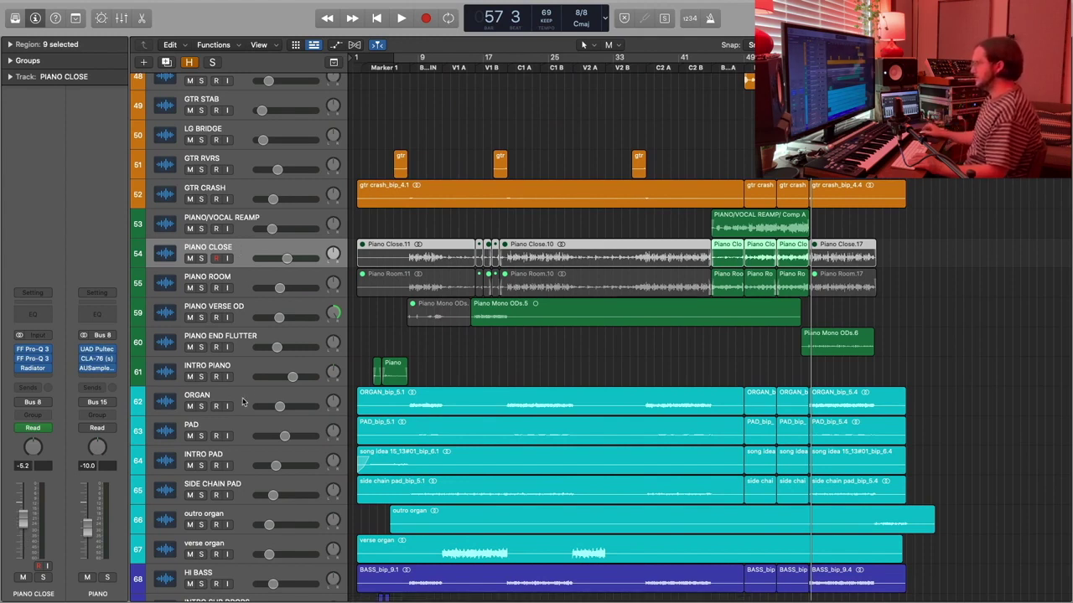
pyautogui.click(246, 368)
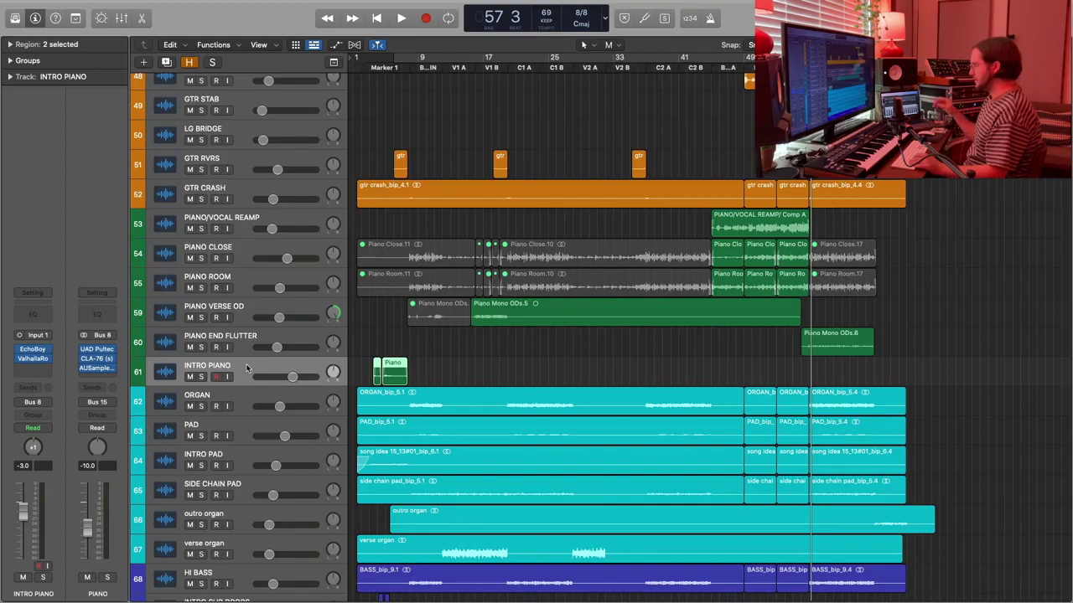
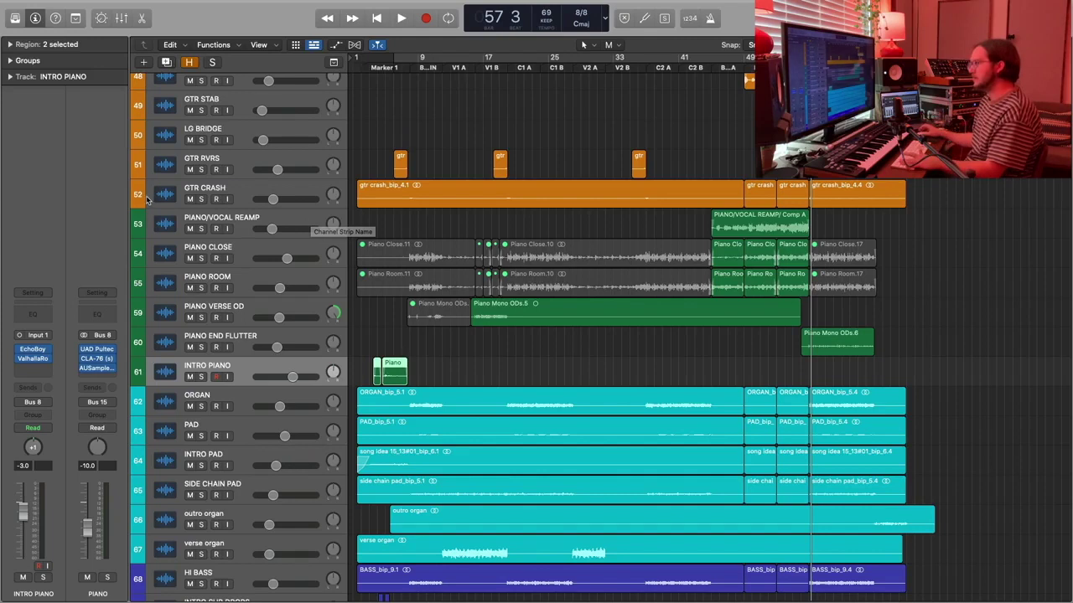
# Select PIANO CLOSE, set then clear a bar 45–52 loop, and park the playhead at bar 44.
pyautogui.click(247, 249)
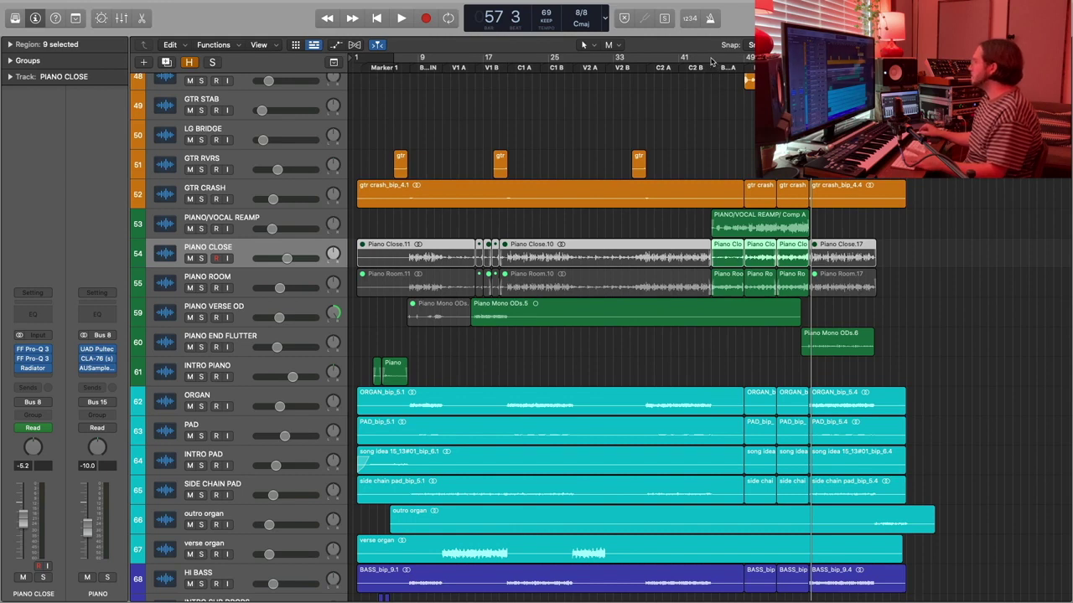
pyautogui.moveTo(713, 60); pyautogui.dragTo(773, 60)
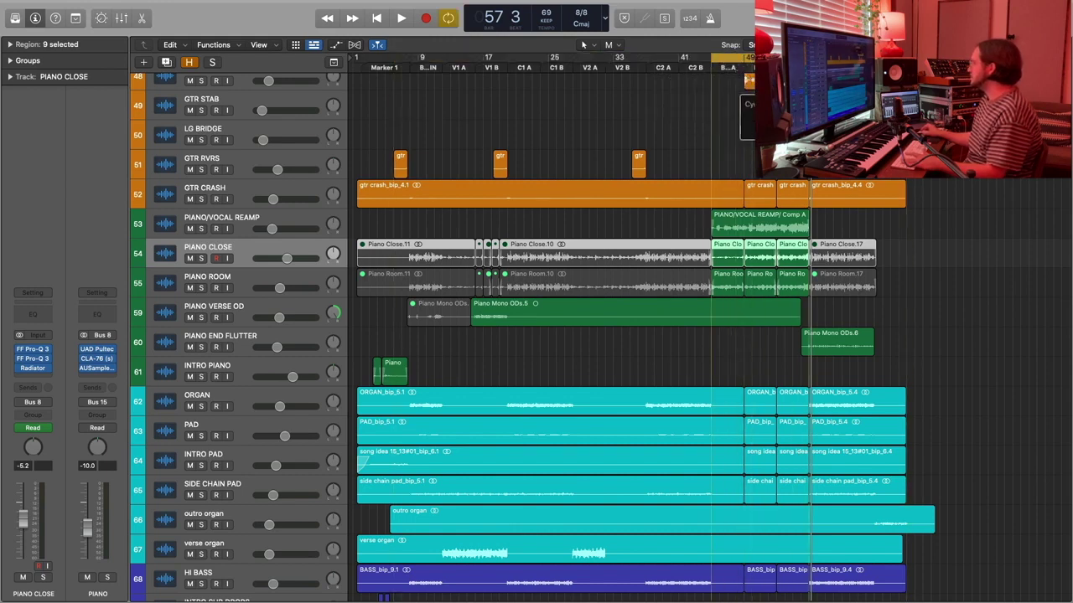
pyautogui.click(741, 62)
pyautogui.click(713, 65)
pyautogui.click(702, 66)
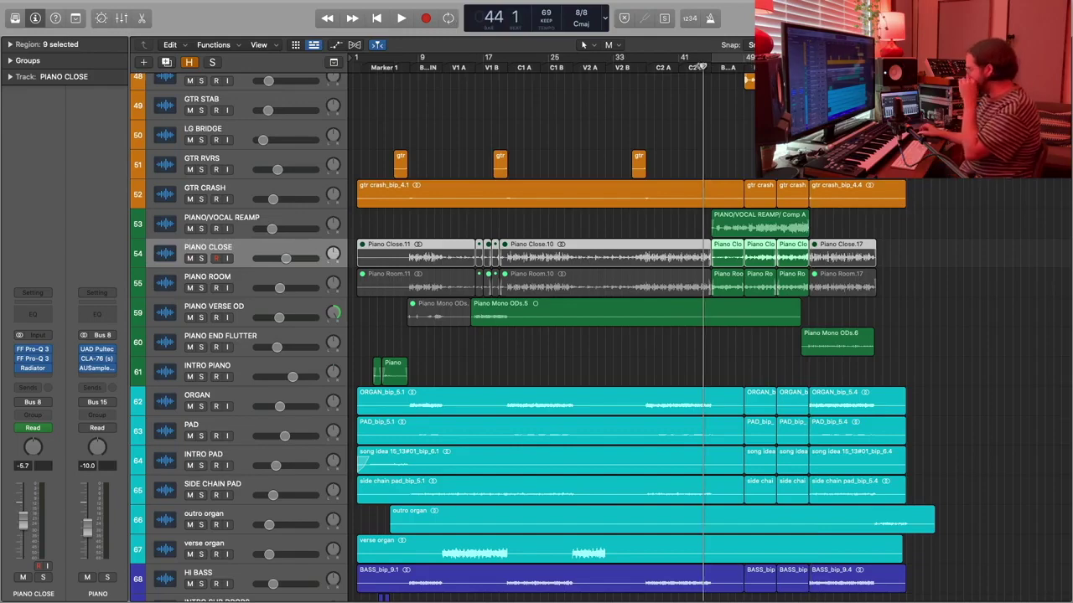
# Mute the PIANO/VOCAL REAMP track.
pyautogui.hscroll(5, 704, 188)
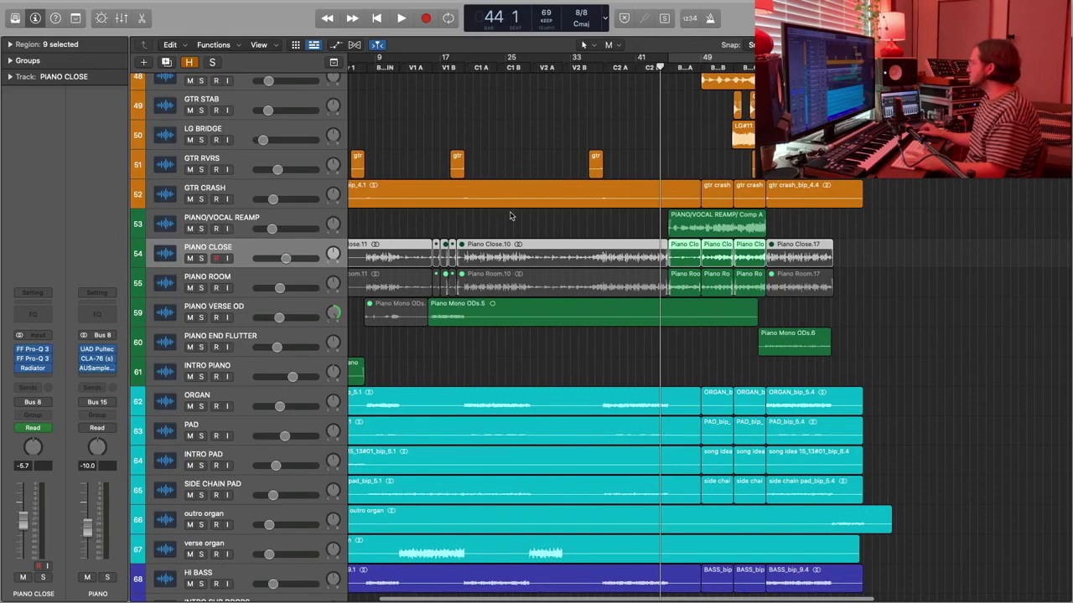
pyautogui.click(192, 225)
pyautogui.click(191, 228)
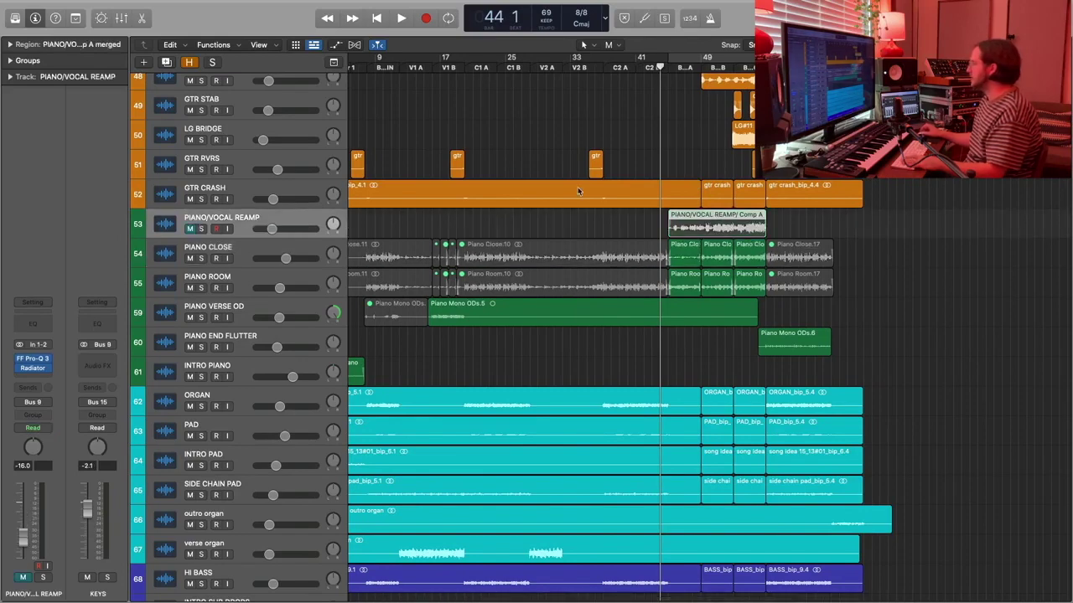
# Solo PIANO CLOSE and PIANO ROOM and move the playhead to bar 45.
pyautogui.click(201, 258)
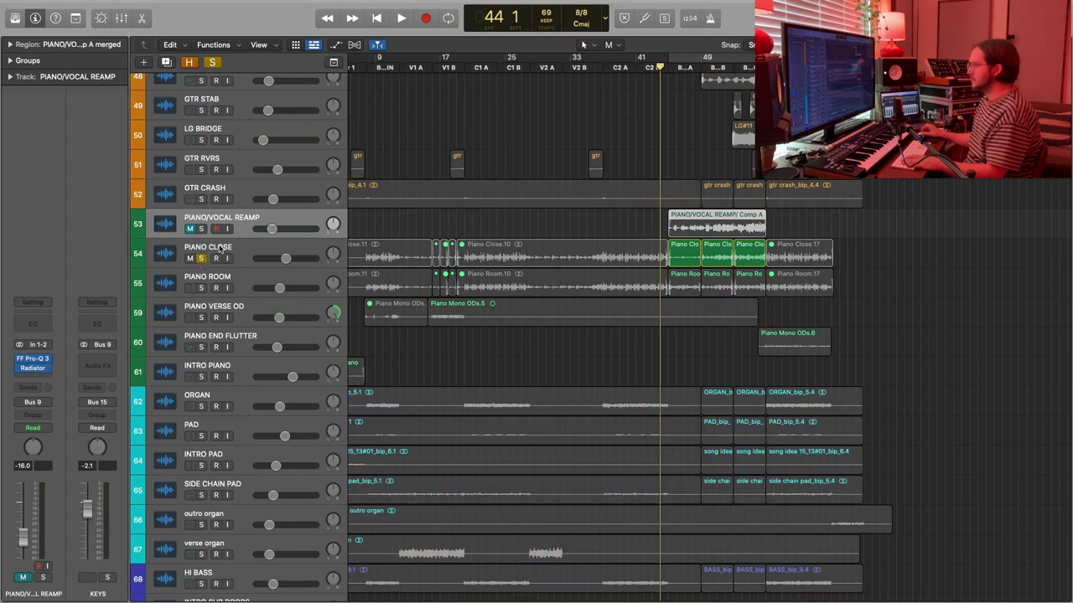
pyautogui.click(201, 287)
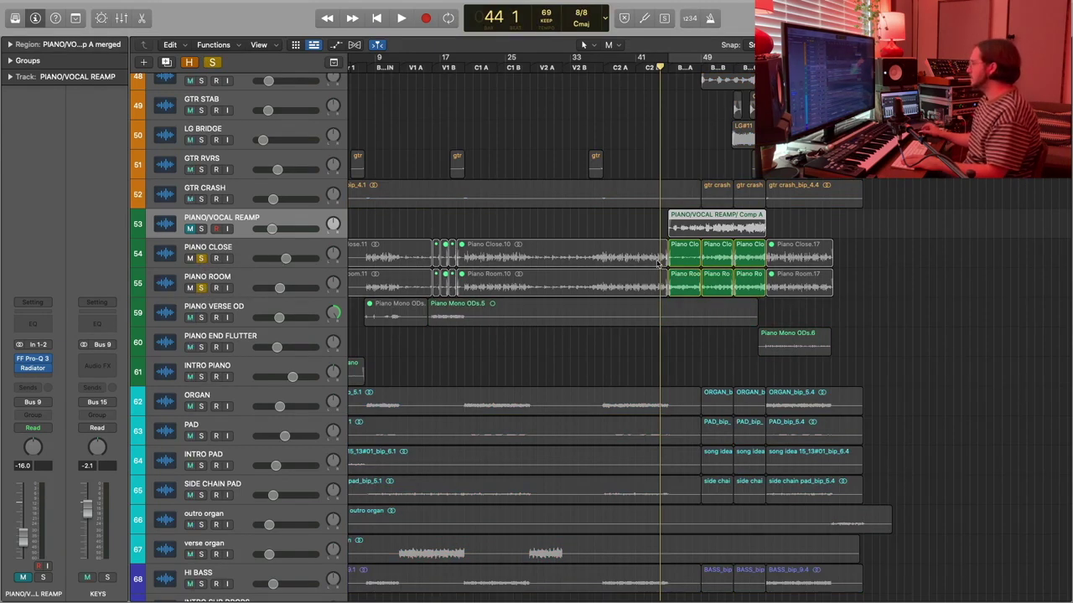
pyautogui.click(668, 68)
# Play from bar 45, zoom in, and select the Piano Close.5 region.
pyautogui.press('space')
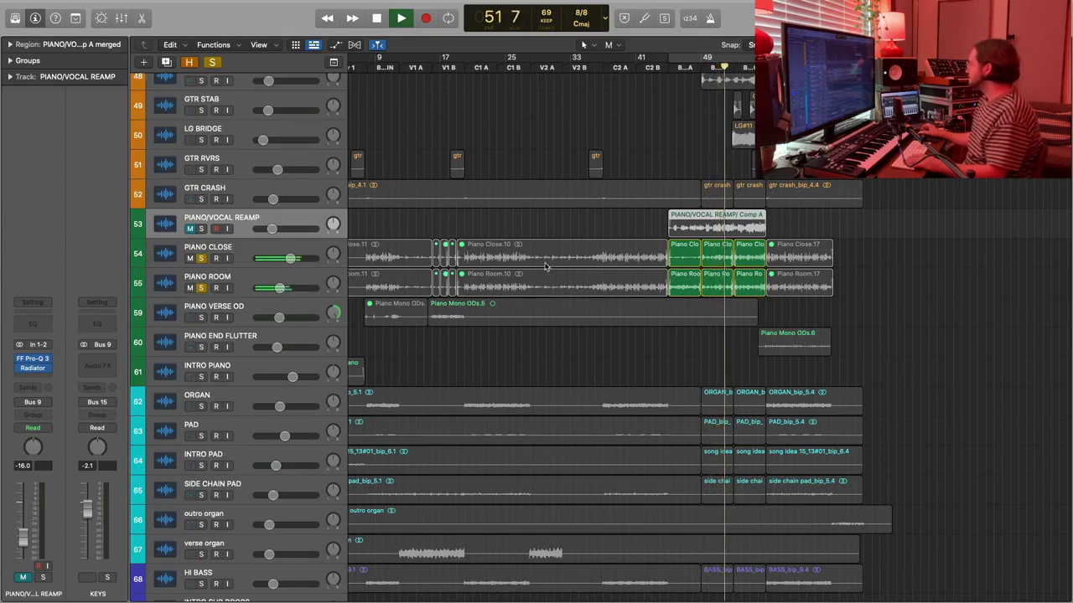
pyautogui.press('super+Right')
pyautogui.click(651, 259)
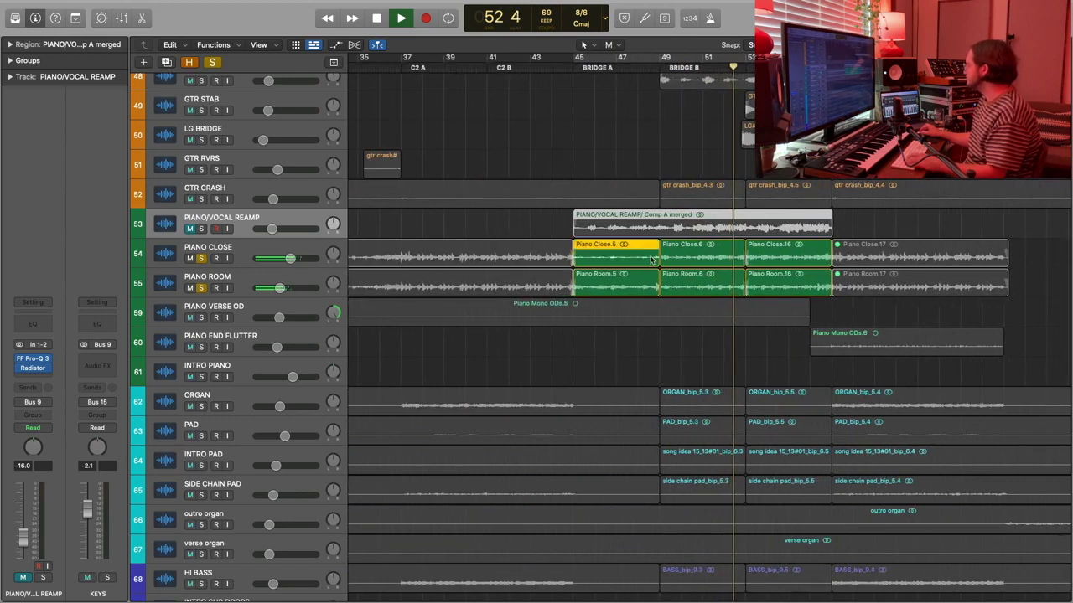
# Select the neighbouring piano regions and set the Fade Tool as the Command-click tool.
pyautogui.keyDown('shift'); pyautogui.click(664, 247); pyautogui.keyUp('shift')
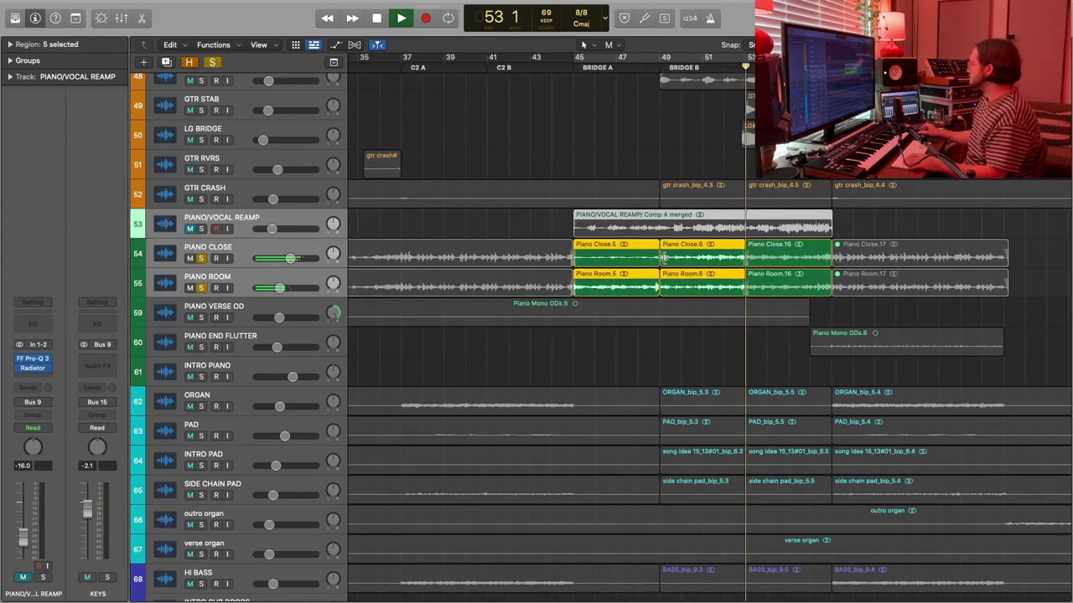
pyautogui.click(612, 44)
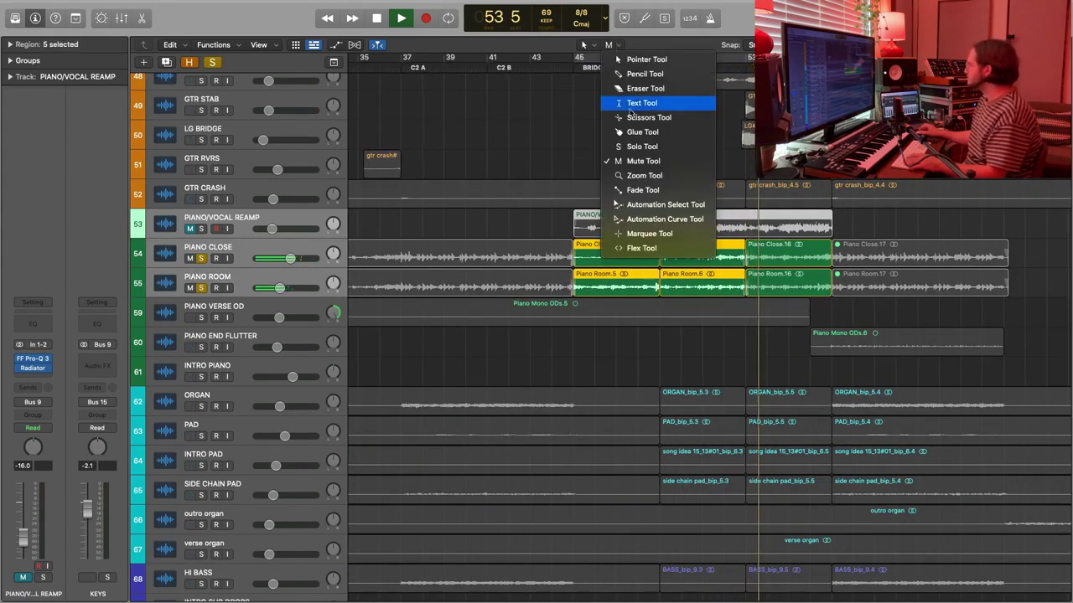
pyautogui.click(638, 189)
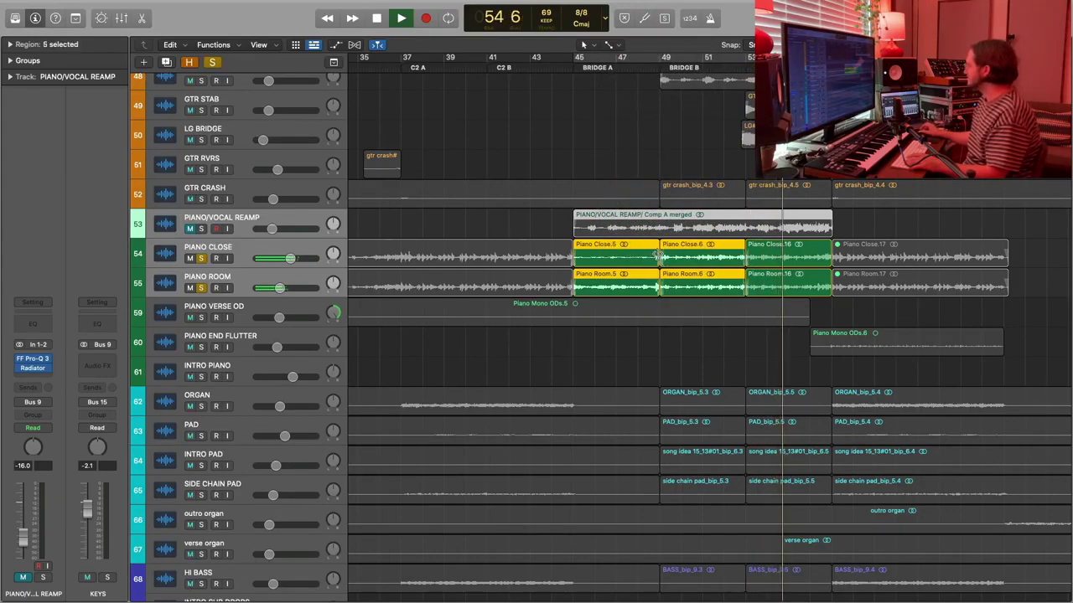
pyautogui.press('cmd+Left')
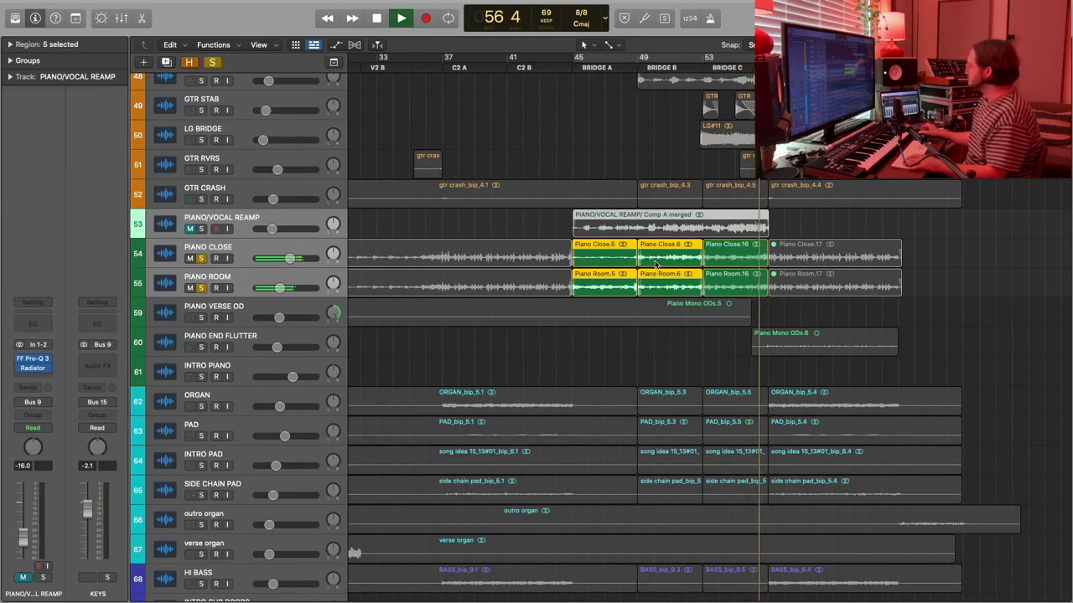
# Deselect, stop playback, and select the Piano Close.16 and Piano Room.16 regions.
pyautogui.click(648, 330)
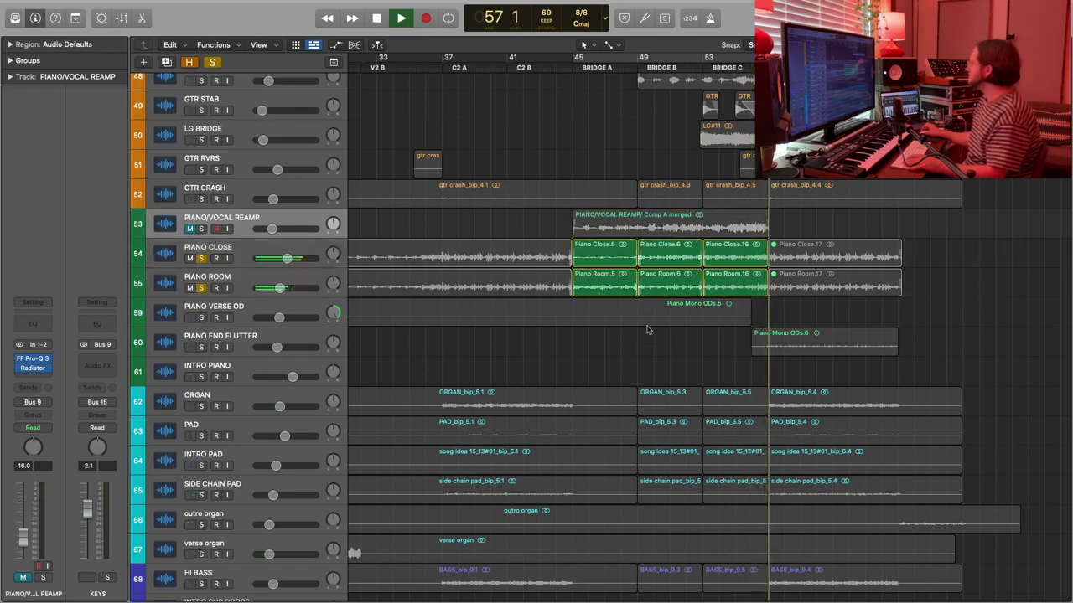
pyautogui.press('space')
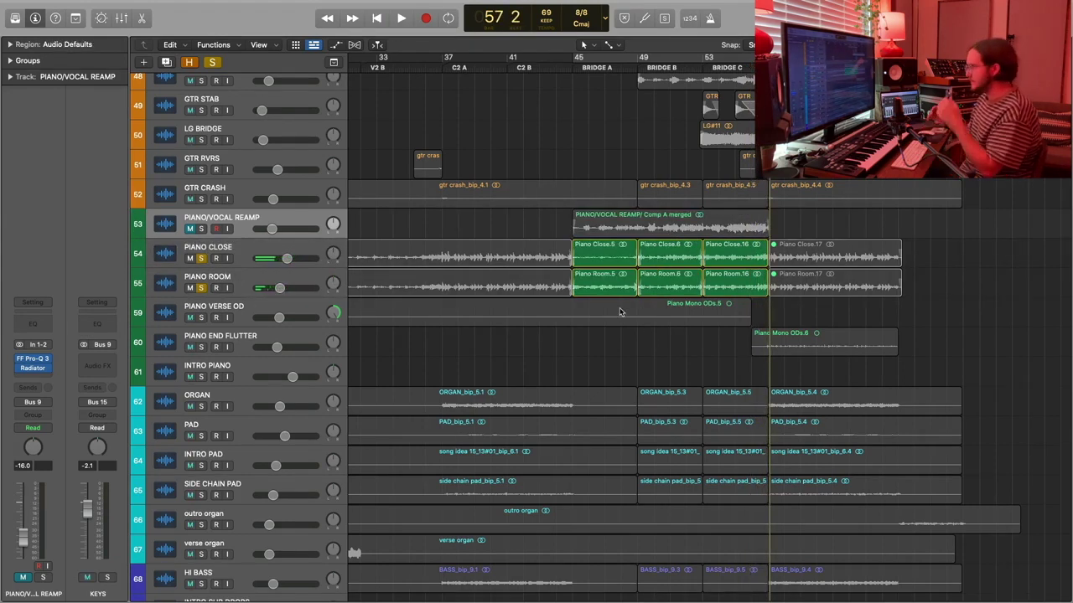
pyautogui.click(759, 252)
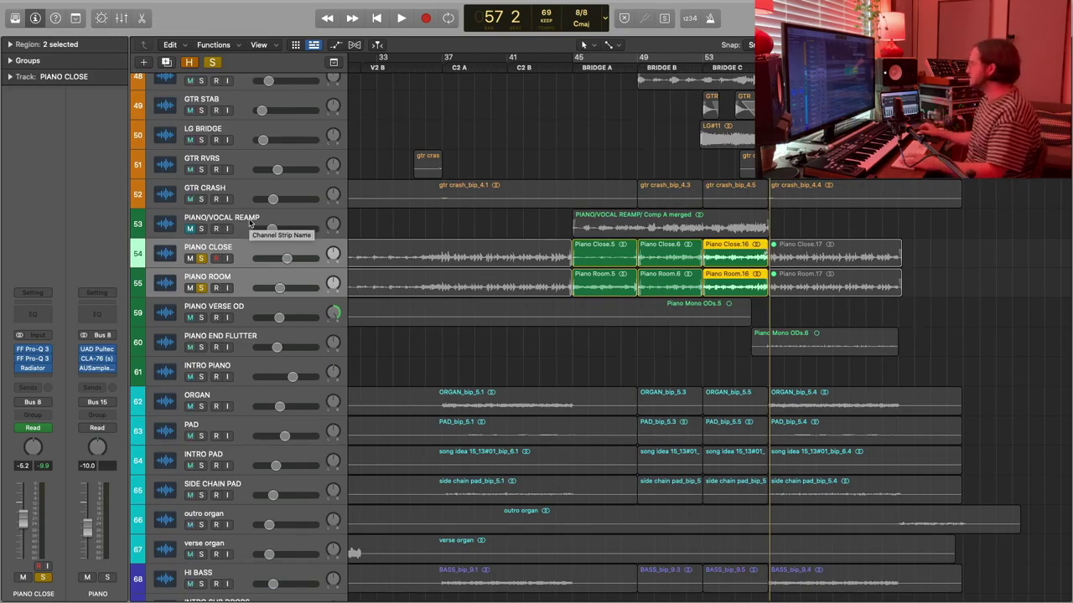
# Take PIANO CLOSE and PIANO ROOM out of solo and zoom out to bars 17–57.
pyautogui.click(200, 258)
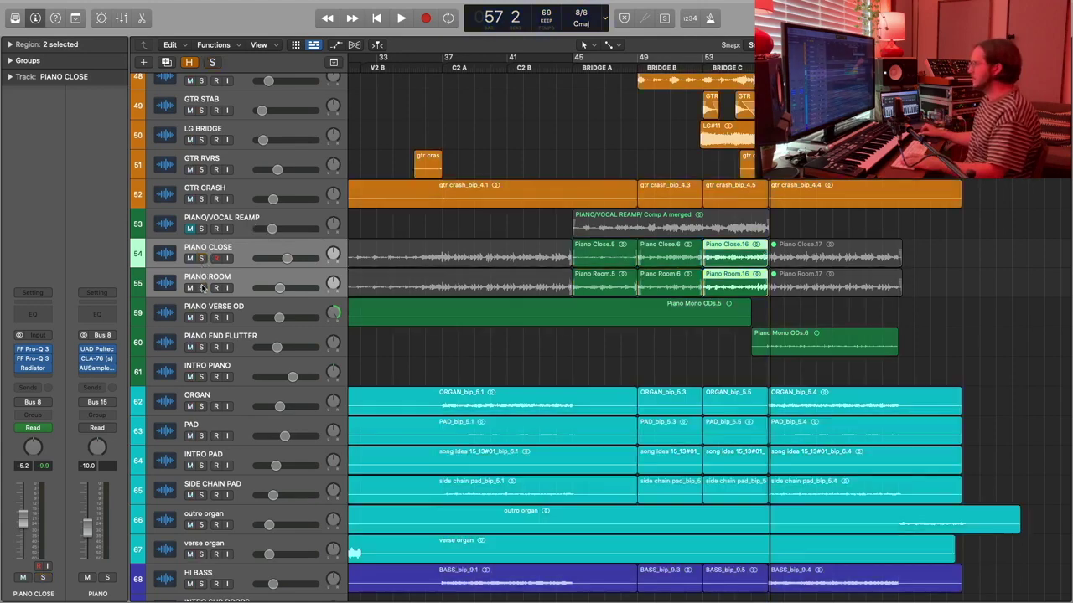
pyautogui.press('super+Left')
pyautogui.press('super+Left')
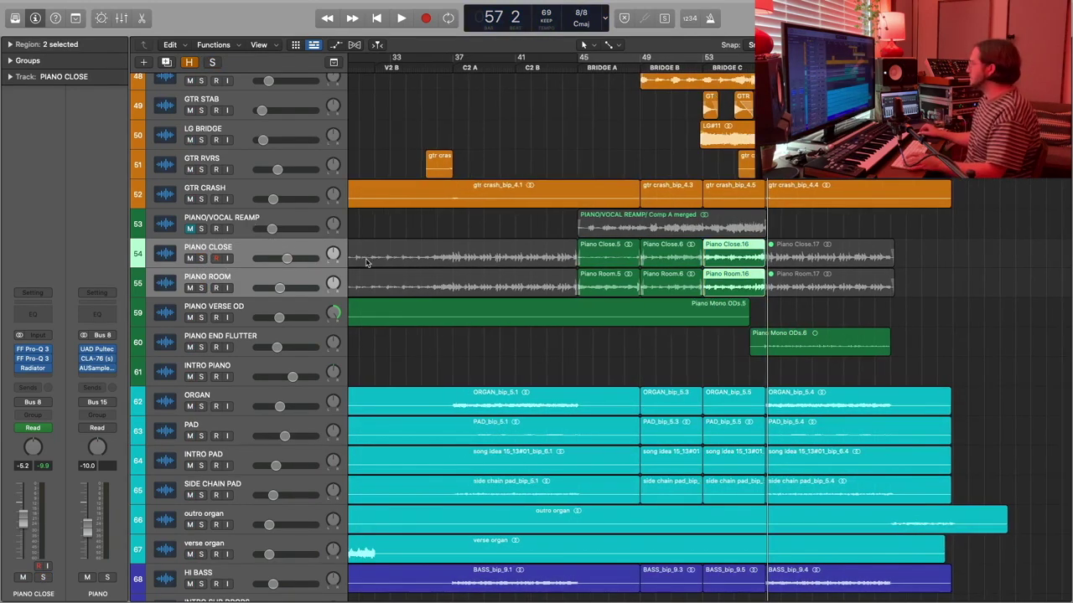
pyautogui.hscroll(-3, 371, 256)
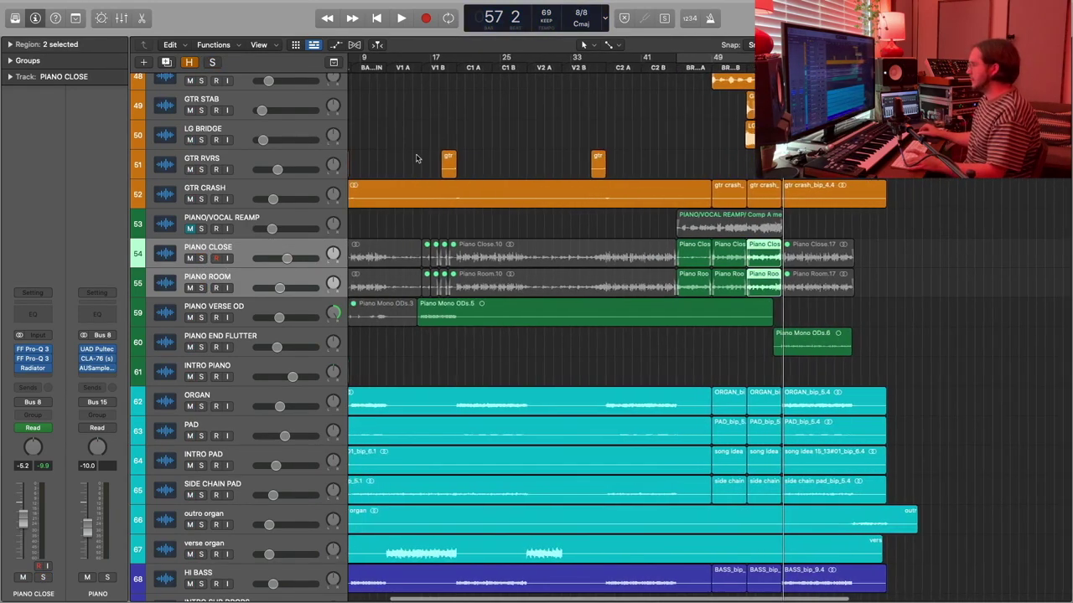
# Park the playhead at bar 16 and select the PIANO VERSE OD track.
pyautogui.click(431, 67)
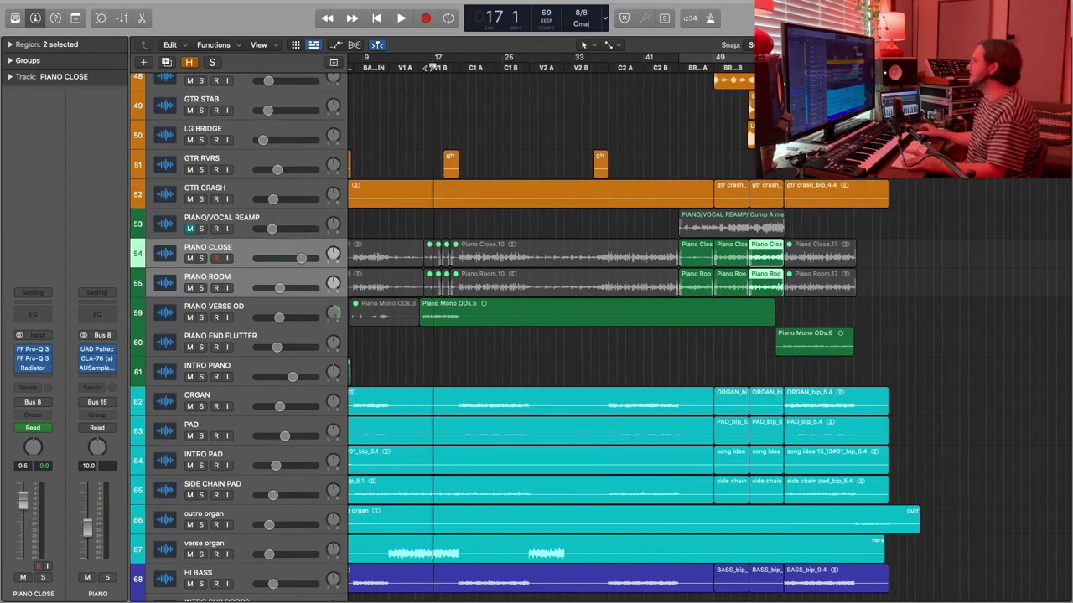
pyautogui.click(423, 67)
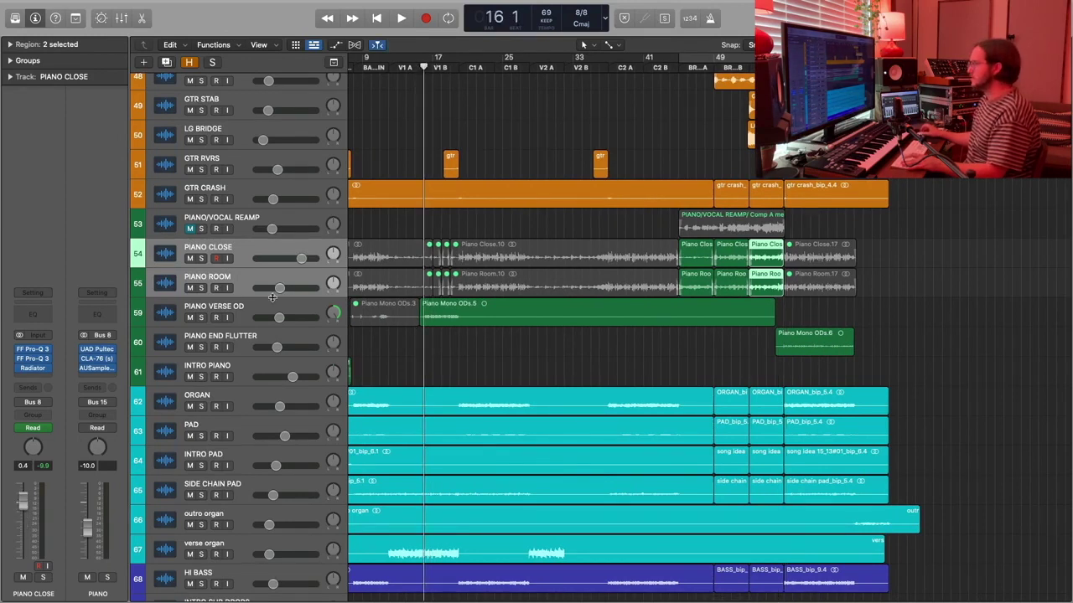
pyautogui.click(249, 307)
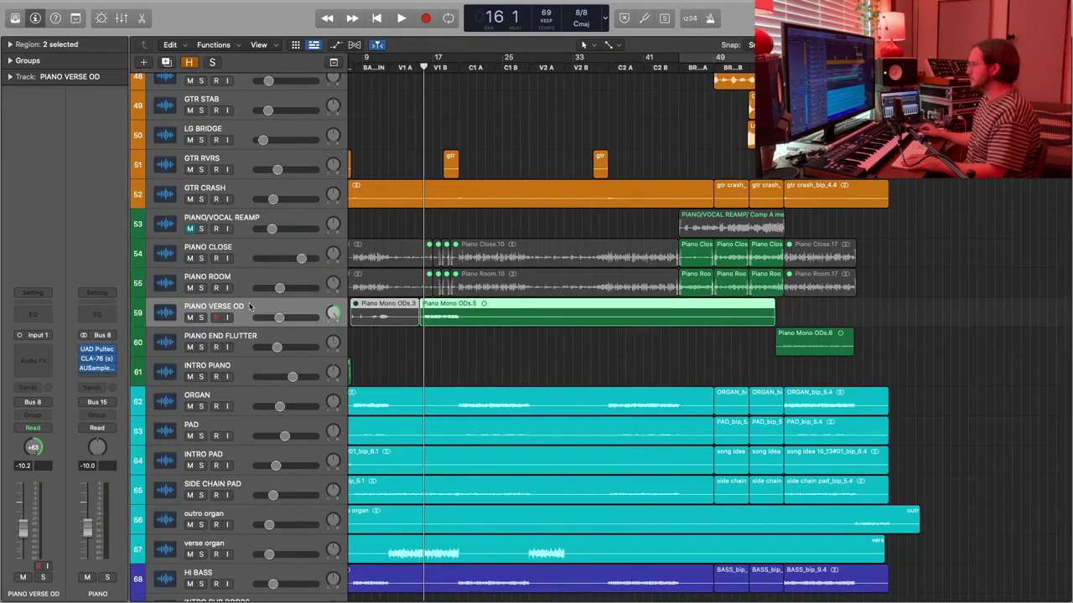
pyautogui.hscroll(-2, 248, 307)
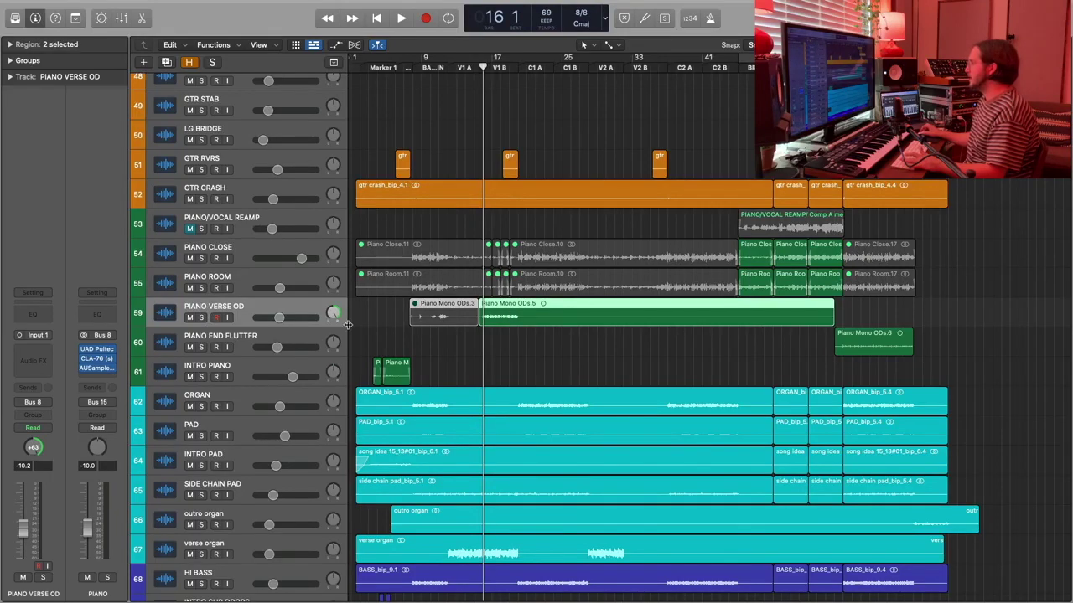
# Solo PIANO VERSE OD, play it from bar 16, stop, and unsolo it.
pyautogui.click(202, 317)
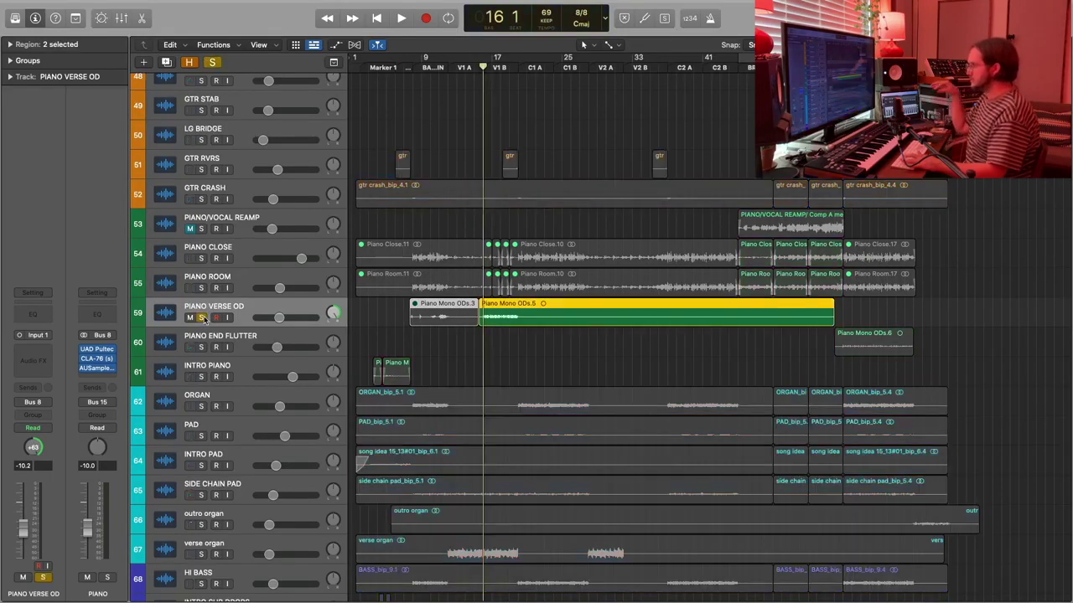
pyautogui.press('space')
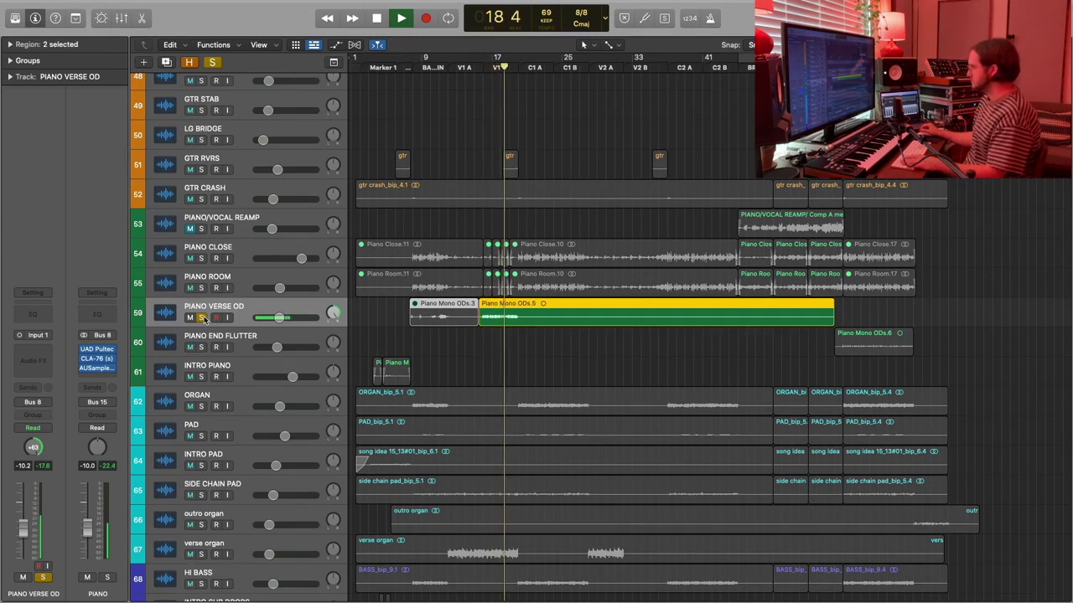
pyautogui.press('space')
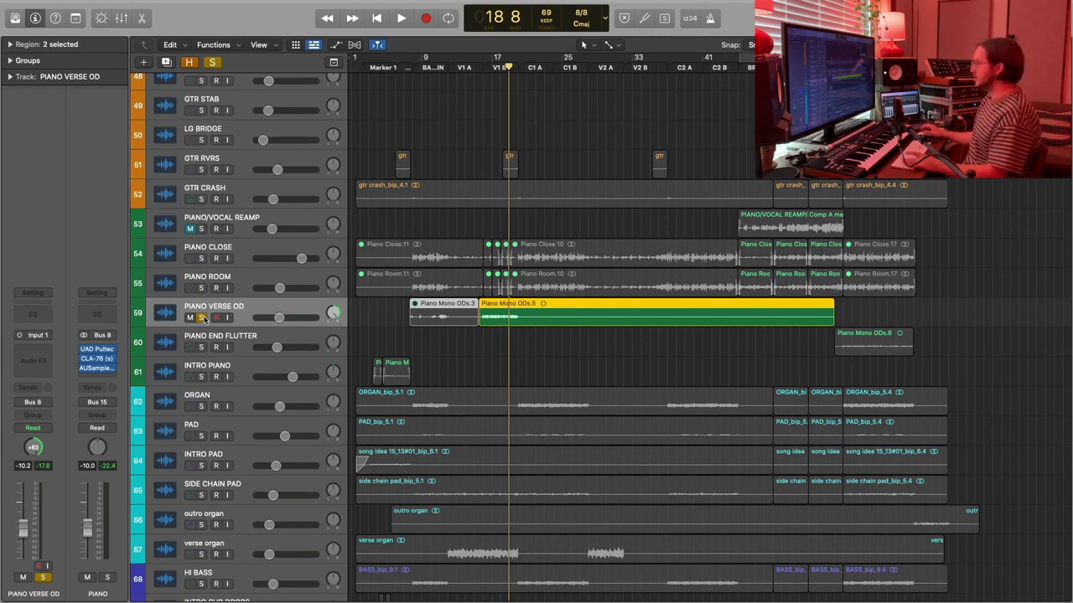
pyautogui.click(202, 318)
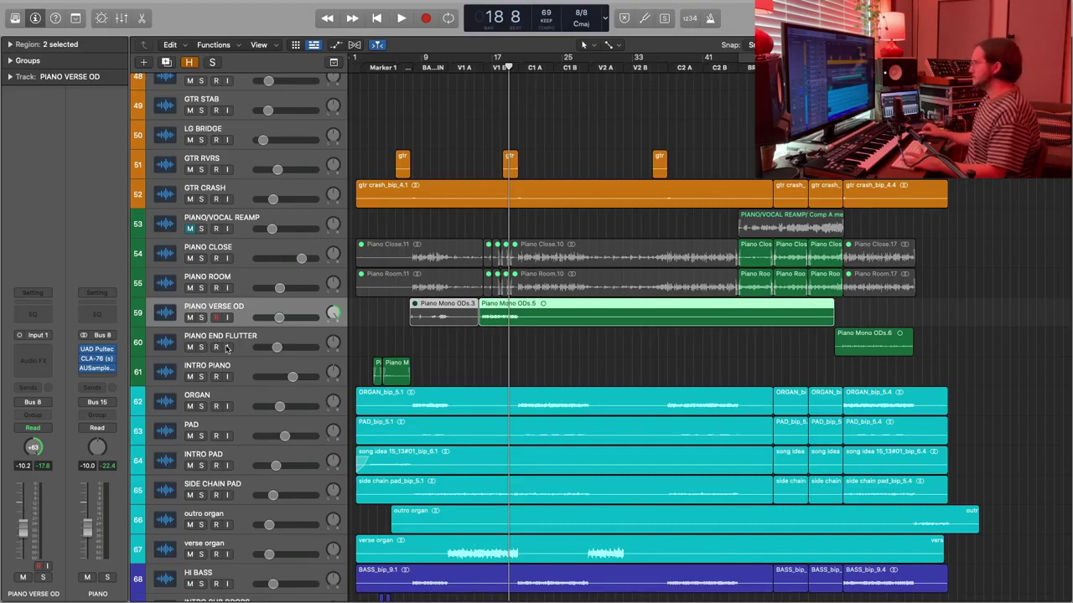
# Solo PIANO END FLUTTER and play it from the Piano Mono ODs.6 region, then stop.
pyautogui.click(233, 335)
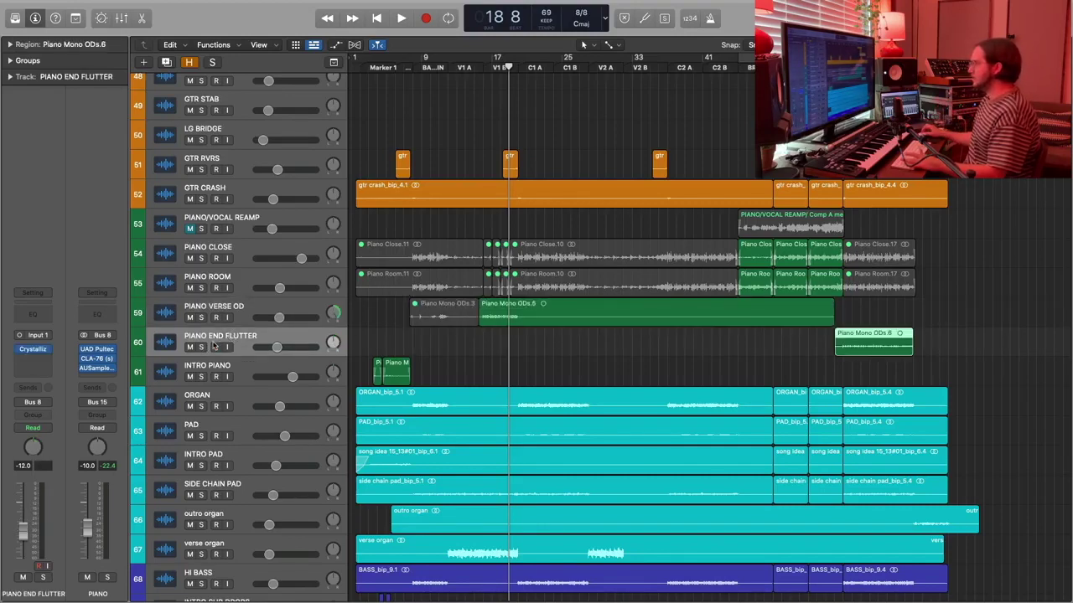
pyautogui.click(201, 347)
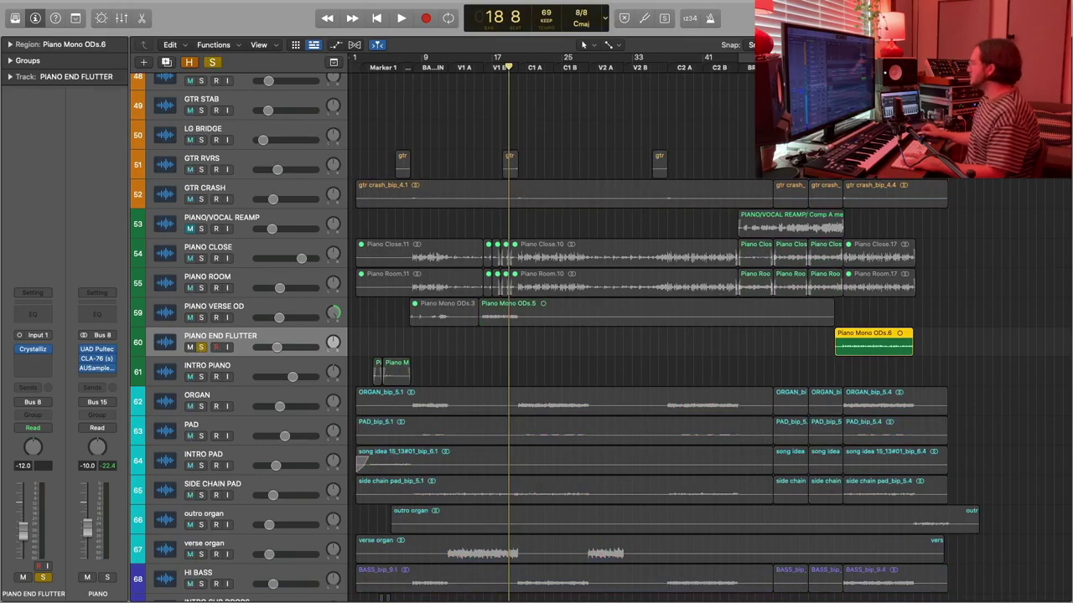
pyautogui.hotkey('shift', 'space')
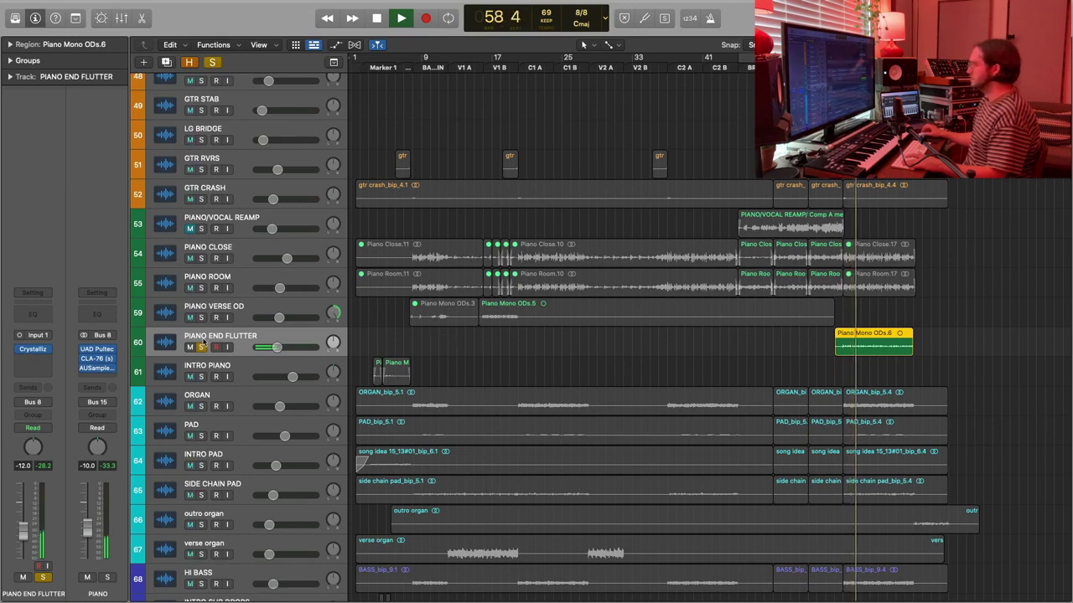
pyautogui.click(20, 349)
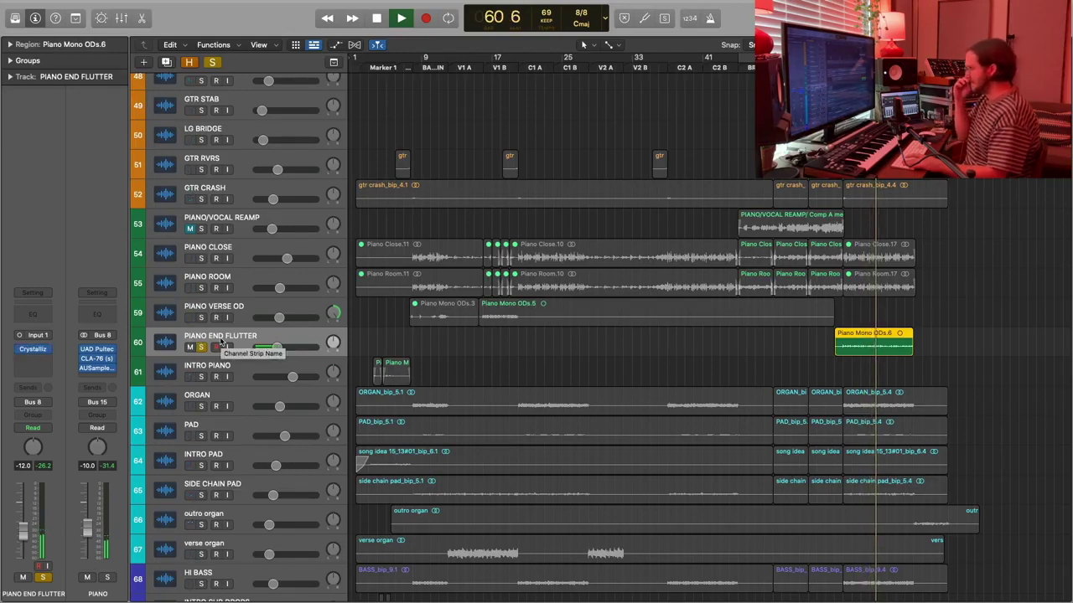
pyautogui.press('space')
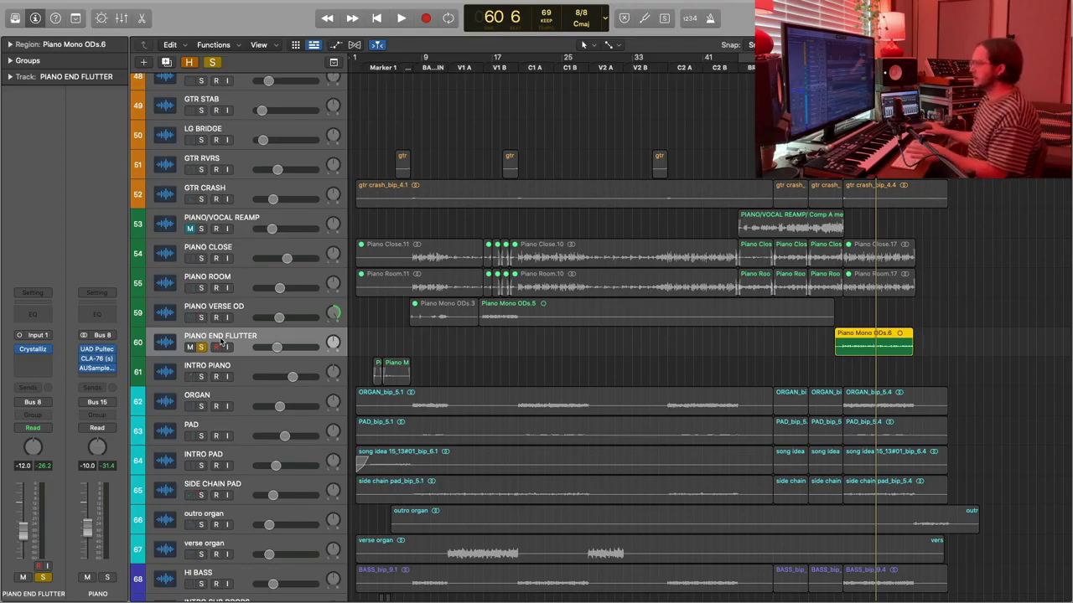
# Unsolo PIANO END FLUTTER, deselect its region, and return the playhead near Marker 1.
pyautogui.scroll(1, 206, 348)
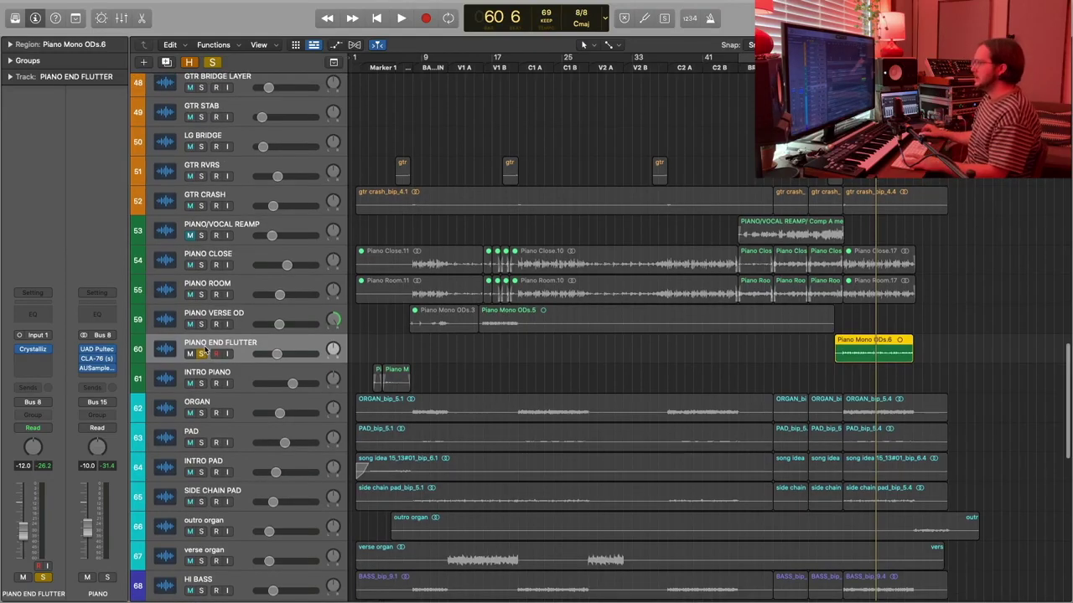
pyautogui.click(202, 351)
pyautogui.click(614, 366)
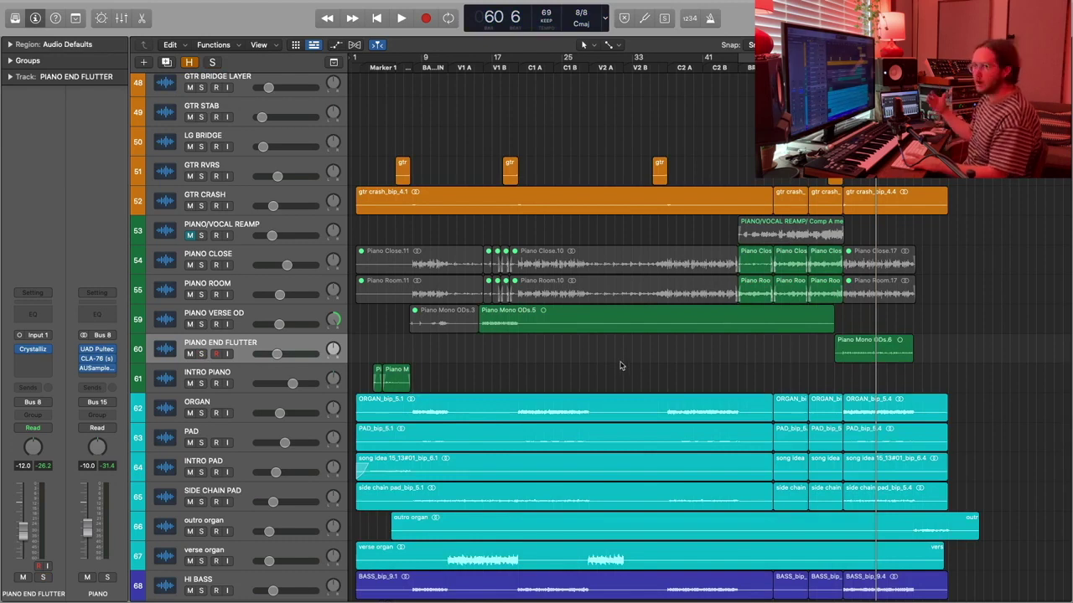
pyautogui.moveTo(374, 67); pyautogui.dragTo(373, 67)
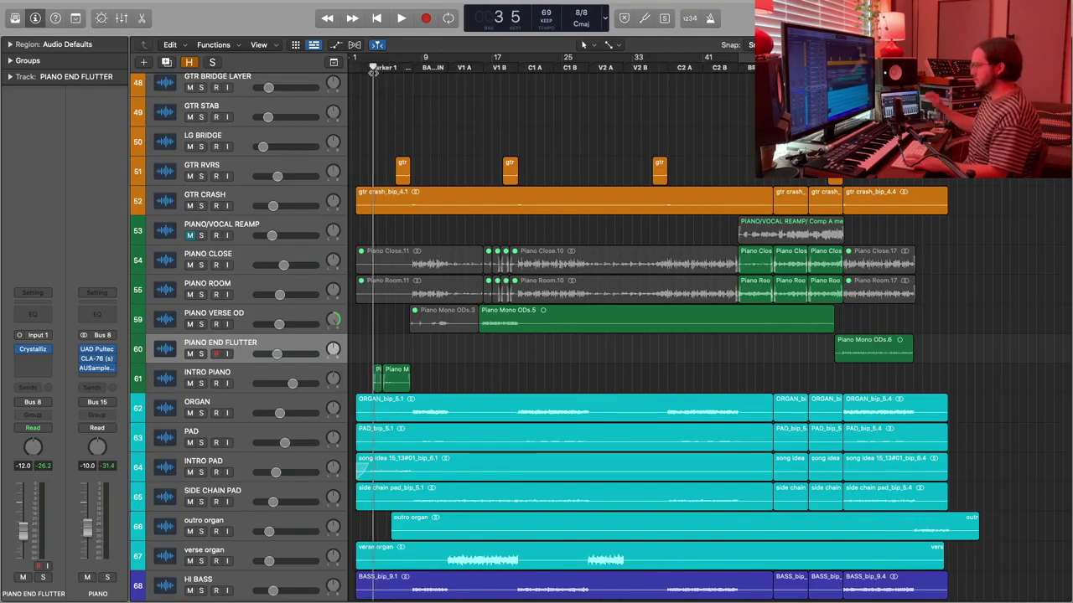
# Solo INTRO PIANO and play it from the song's start, then stop.
pyautogui.click(212, 377)
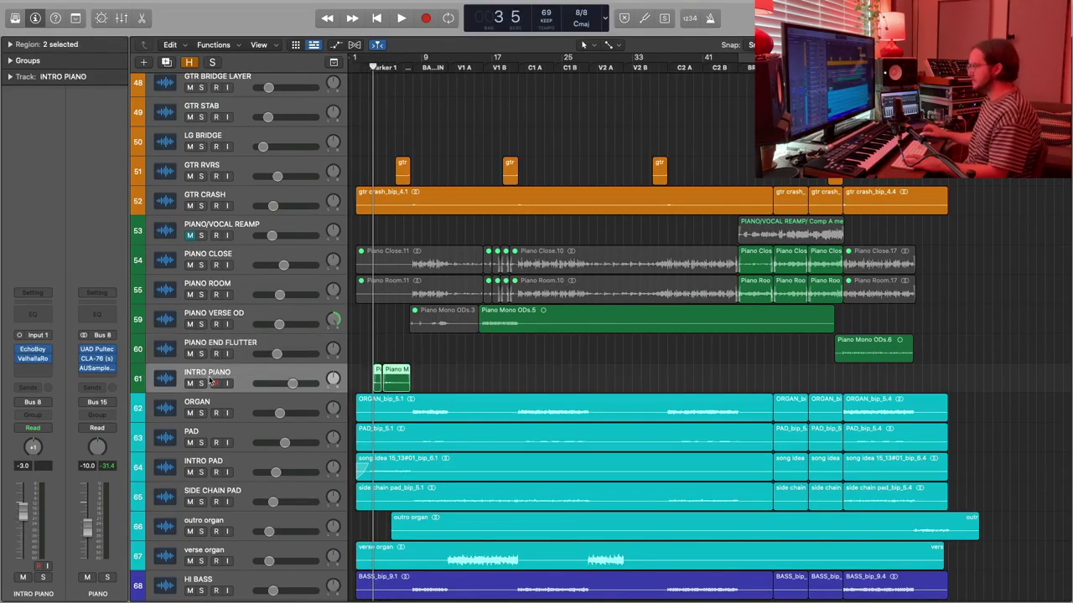
pyautogui.click(202, 383)
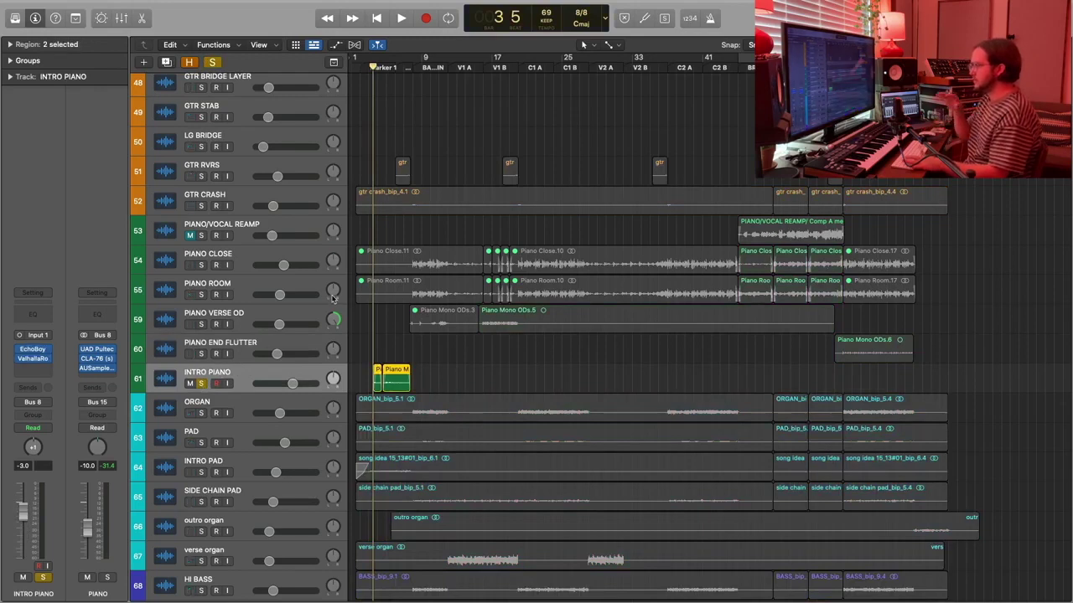
pyautogui.press('space')
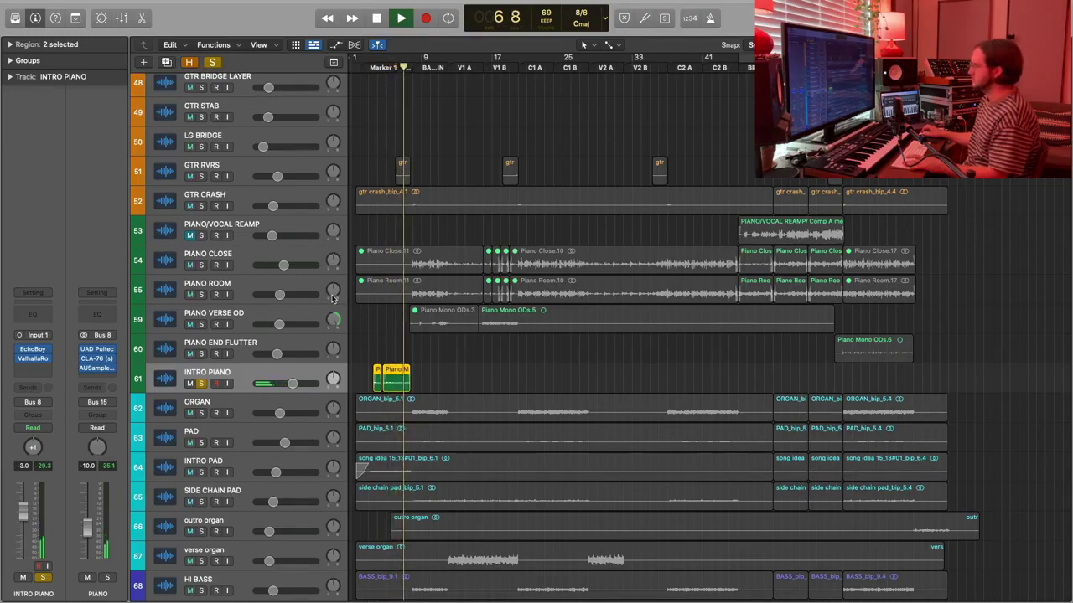
pyautogui.press('space')
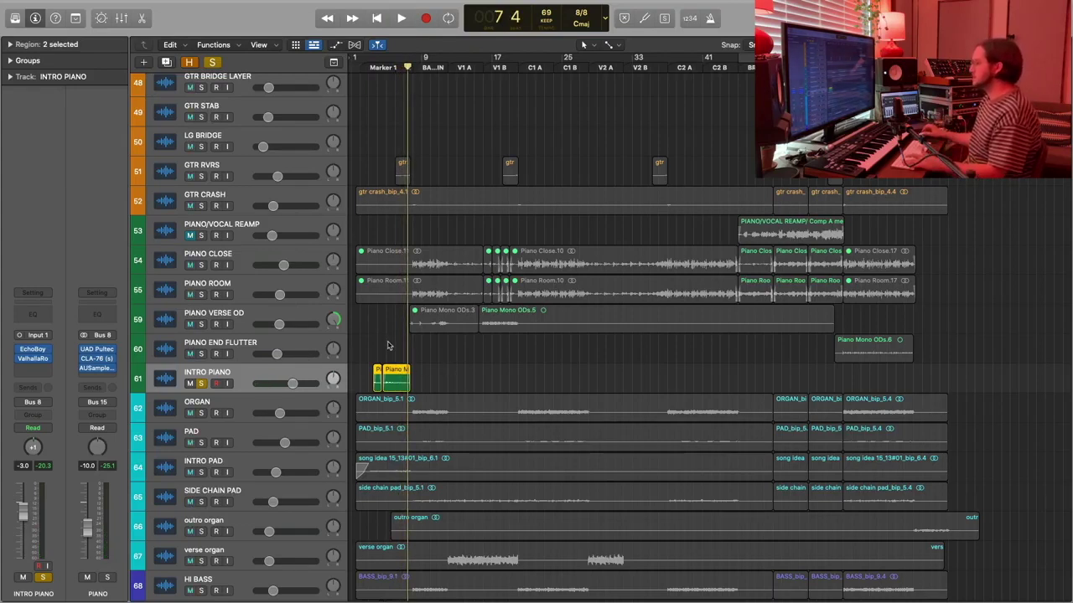
# Take INTRO PIANO out of solo and deselect its regions.
pyautogui.click(201, 382)
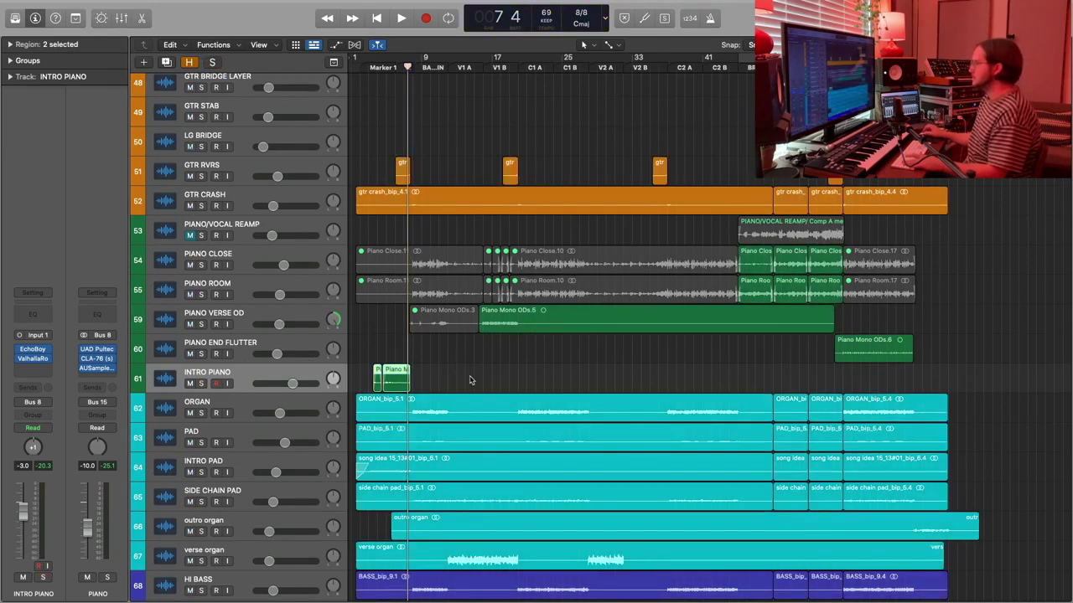
pyautogui.click(470, 381)
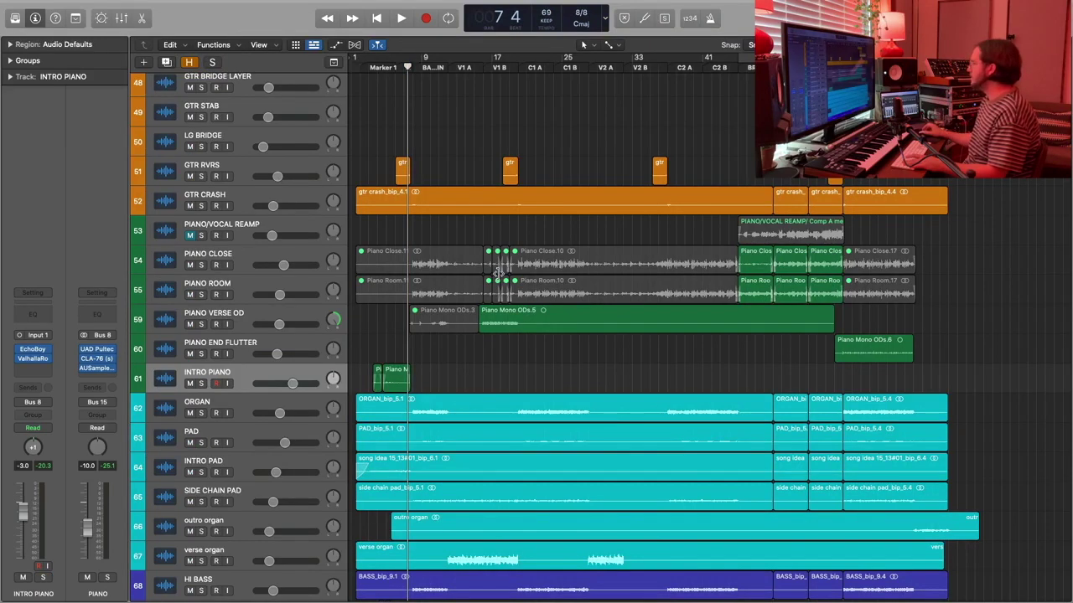
pyautogui.hscroll(3, 498, 271)
# Unmute the PIANO/VOCAL REAMP track.
pyautogui.click(228, 226)
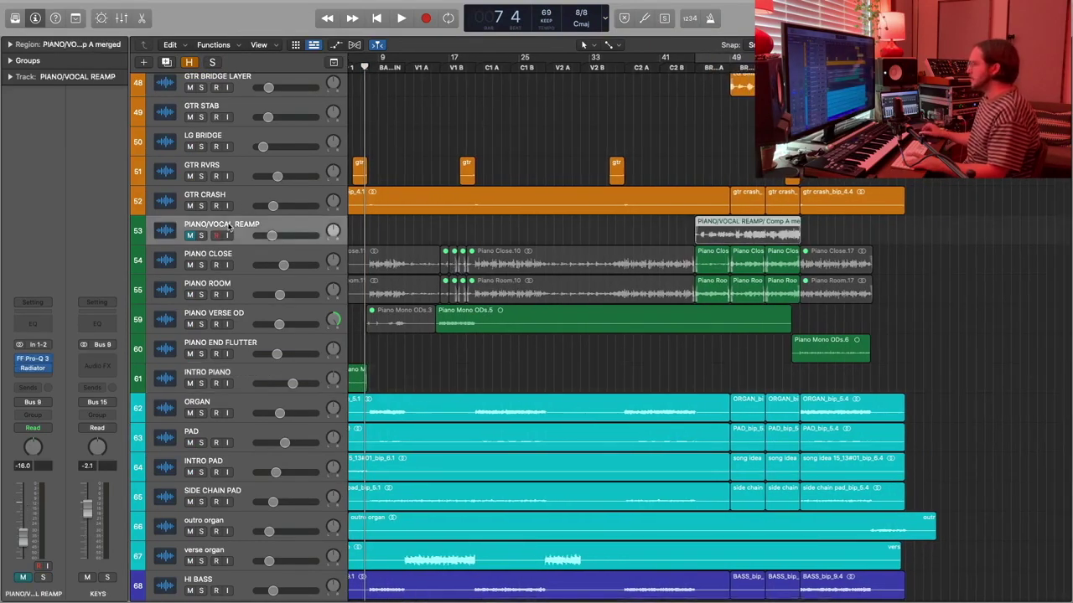
pyautogui.click(191, 236)
pyautogui.hscroll(1, 212, 231)
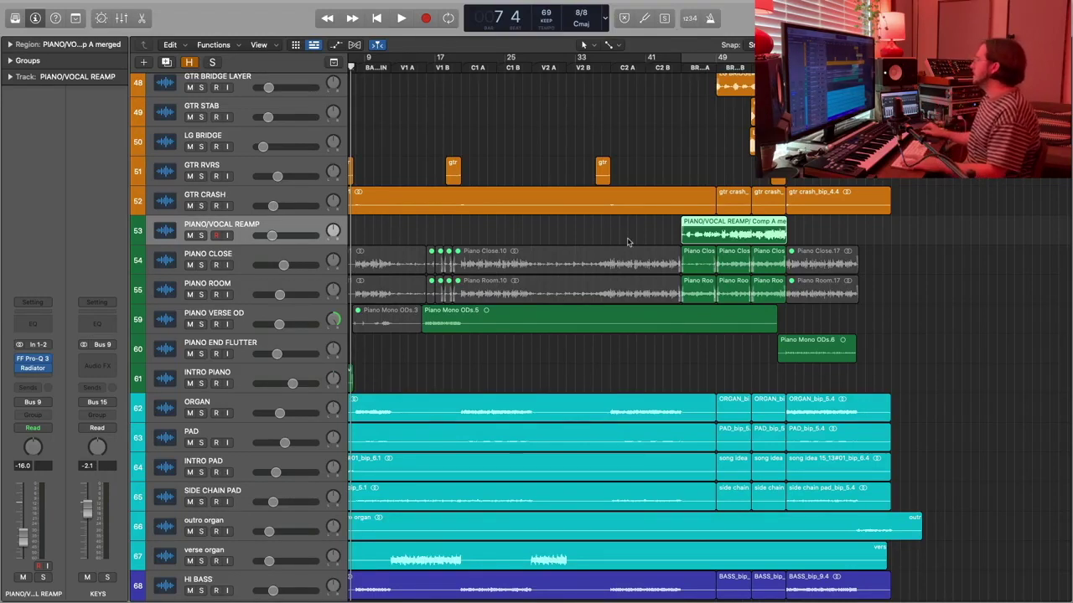
pyautogui.hscroll(3, 578, 104)
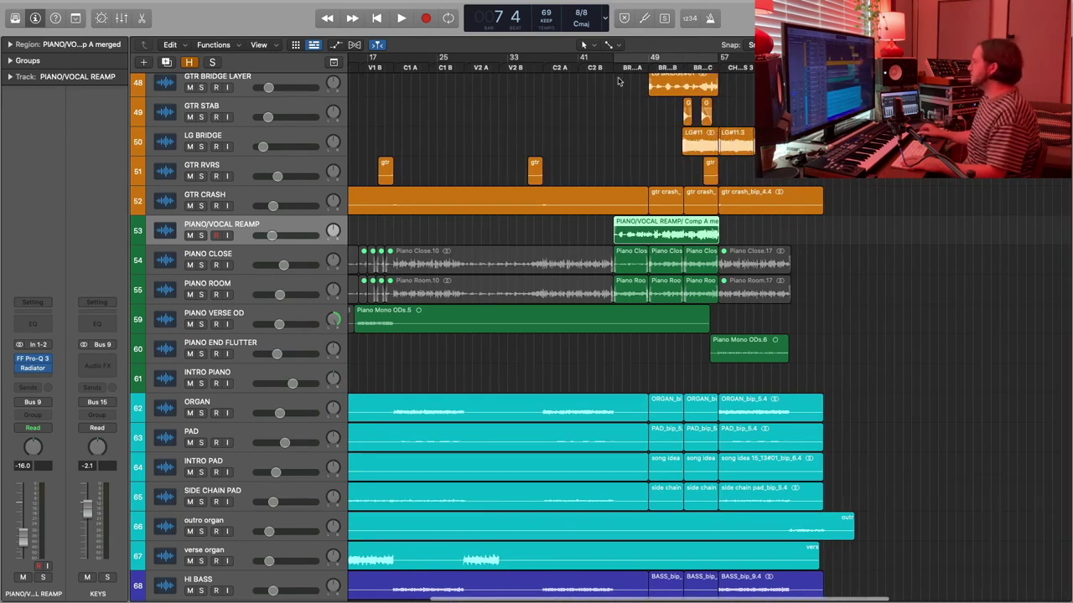
# Move the playhead to bar 44 and bring up the Mixer.
pyautogui.click(603, 69)
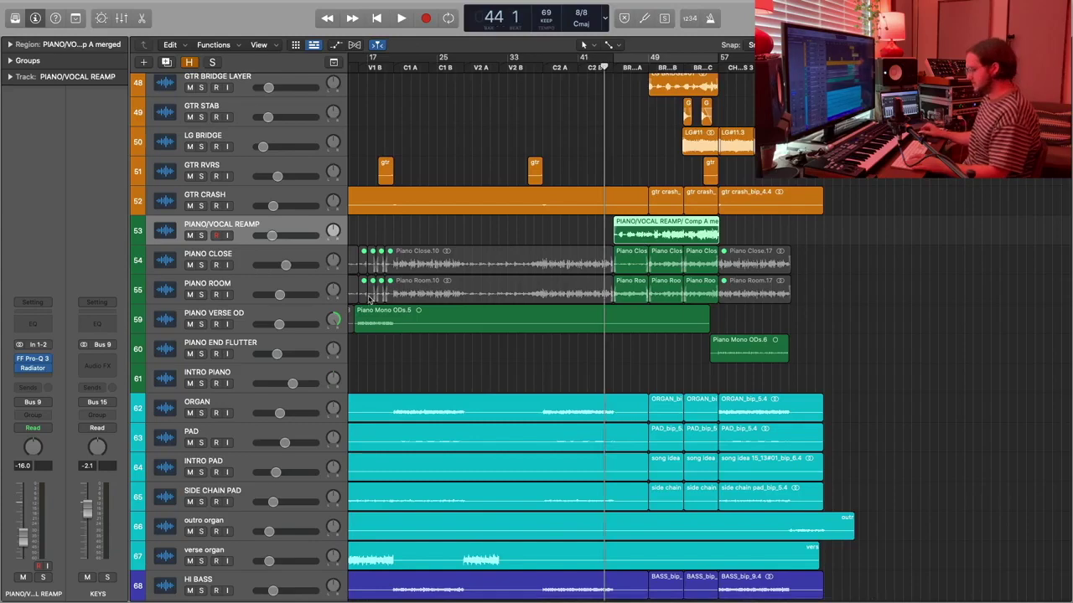
pyautogui.press('x')
pyautogui.hscroll(-10, 509, 563)
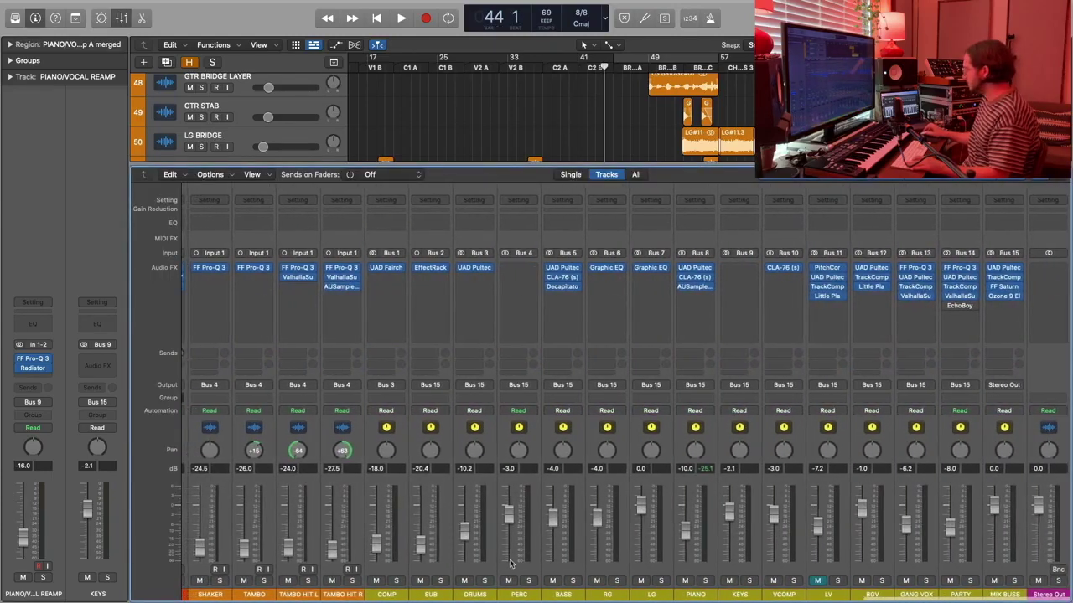
# Solo the SUB and LG channels in the Mixer, then close the Mixer.
pyautogui.click(440, 580)
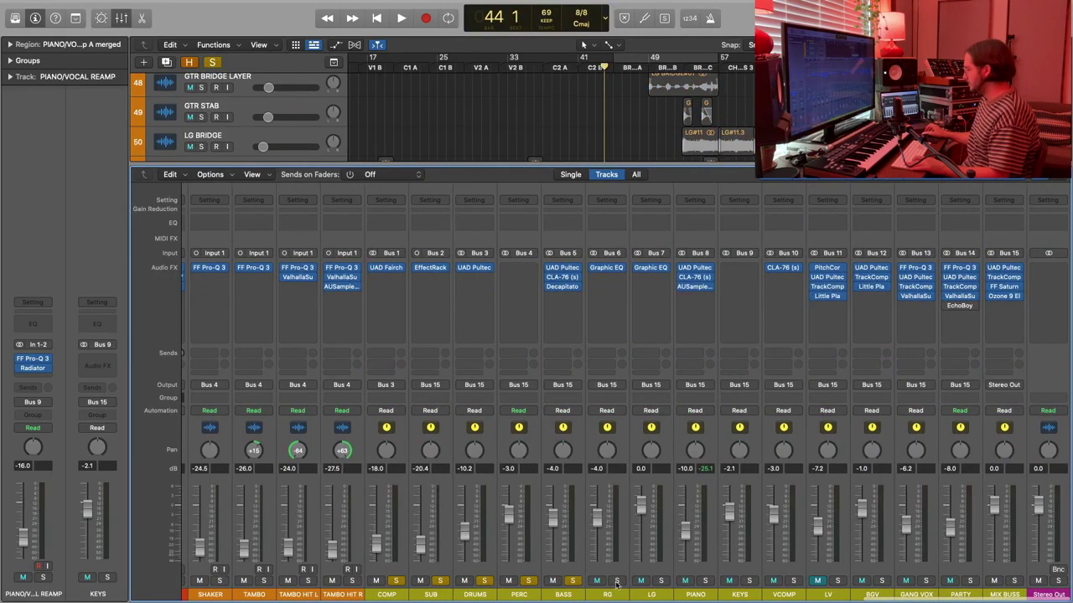
pyautogui.click(660, 580)
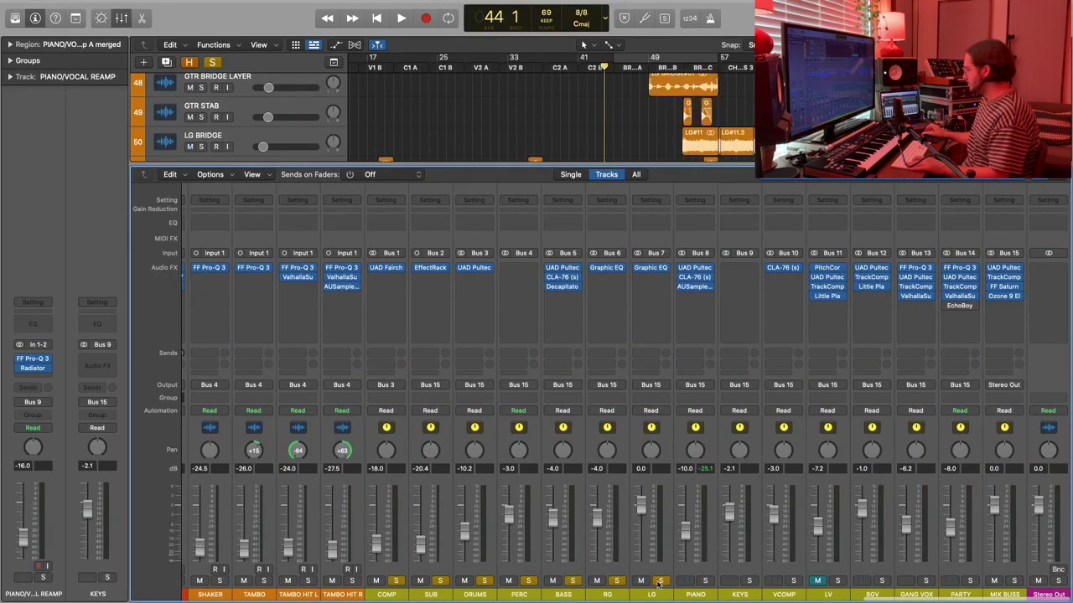
pyautogui.click(123, 17)
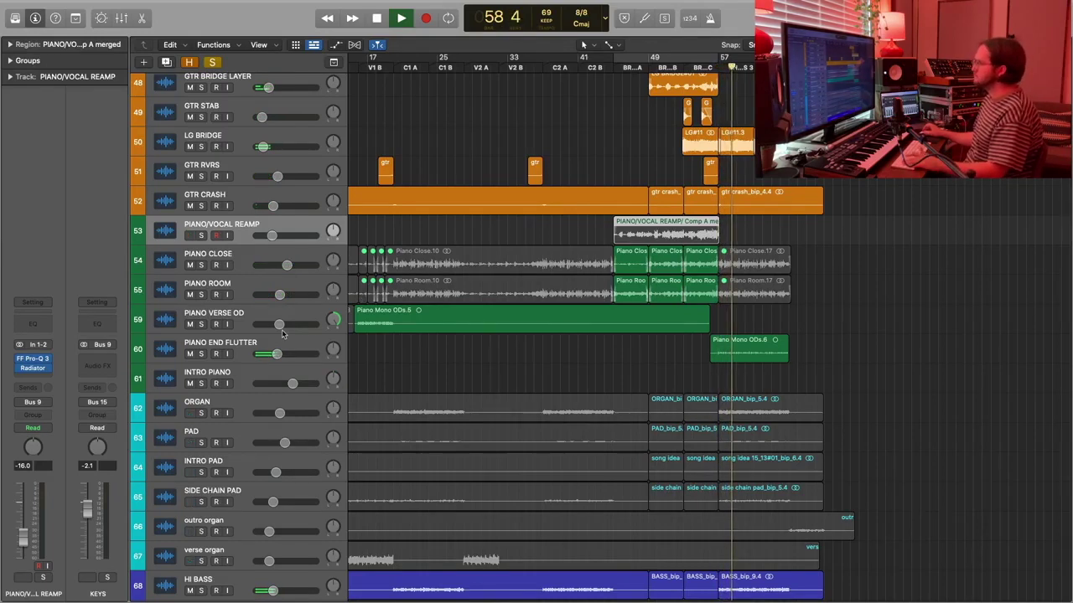
# Stop playback, clear all solos, and deselect the PIANO/VOCAL REAMP region.
pyautogui.press('space')
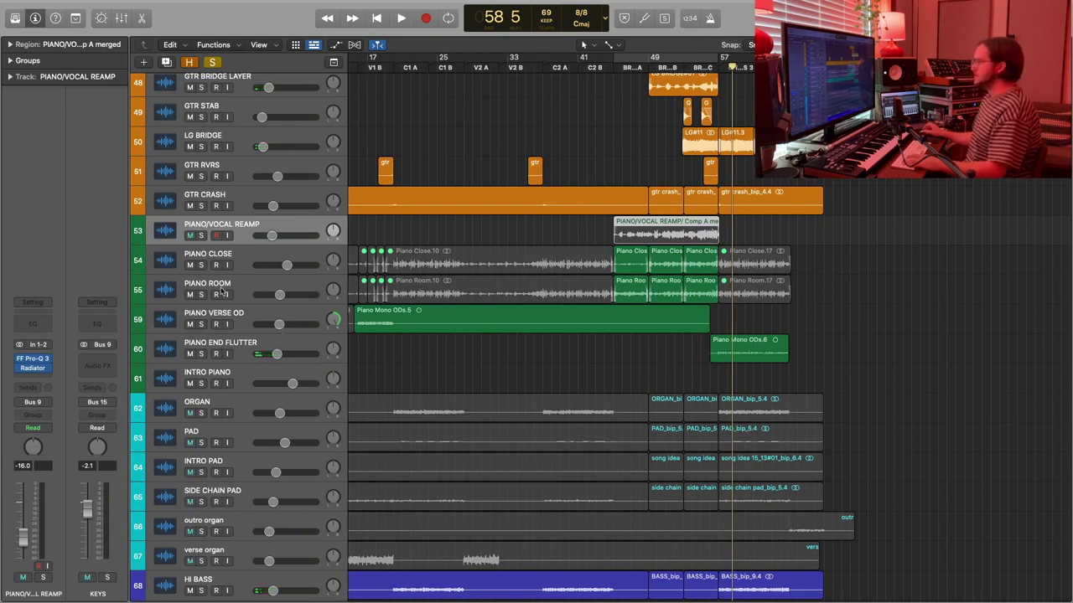
pyautogui.click(213, 64)
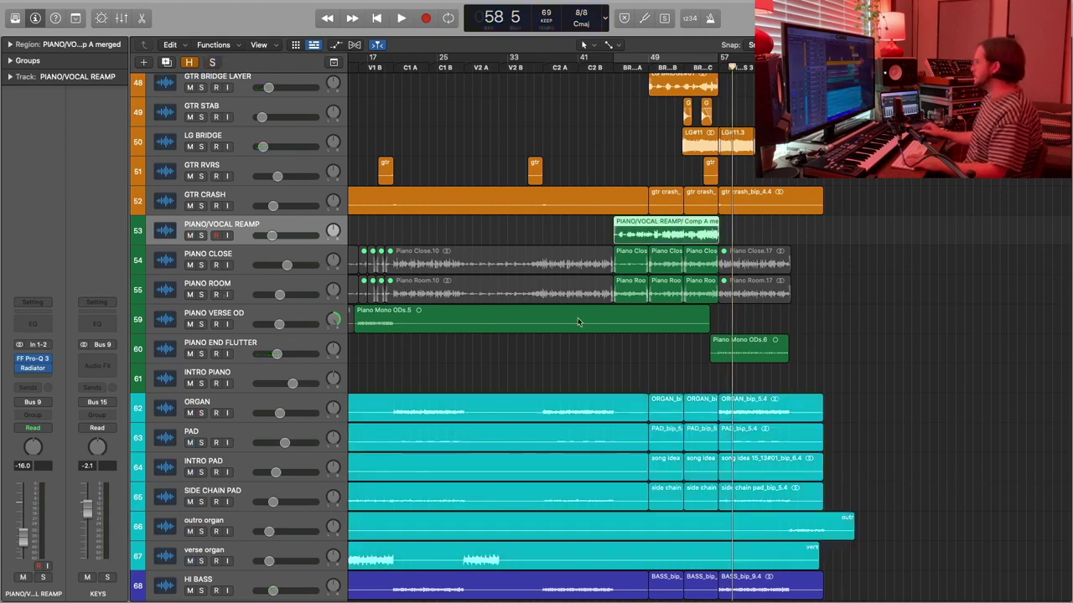
pyautogui.scroll(-3, 467, 306)
pyautogui.click(467, 306)
# Select all four ORGAN track regions.
pyautogui.scroll(-2, 467, 308)
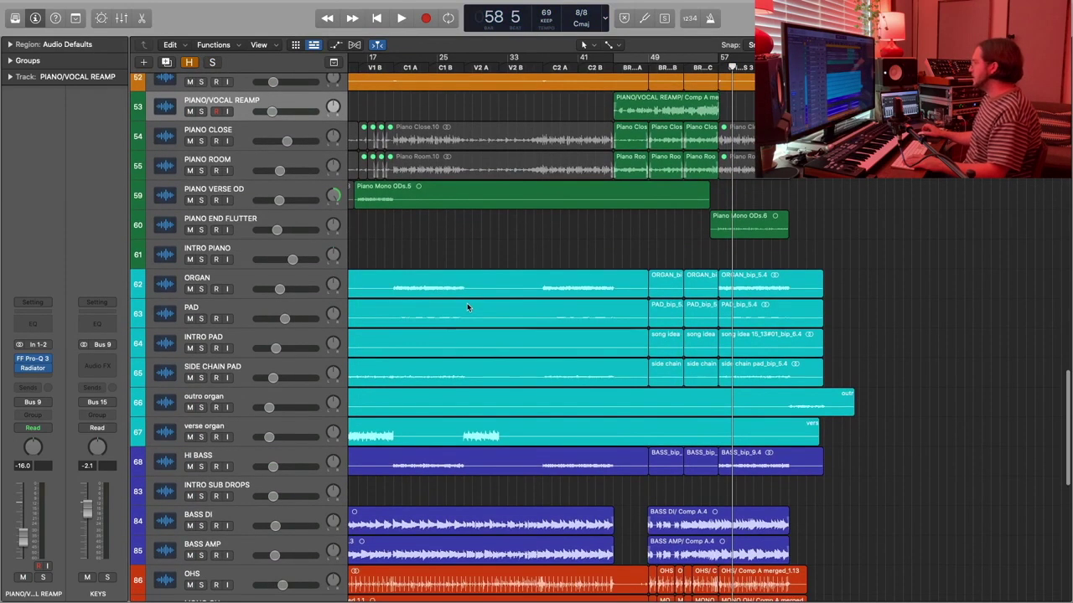
pyautogui.hscroll(-2, 467, 307)
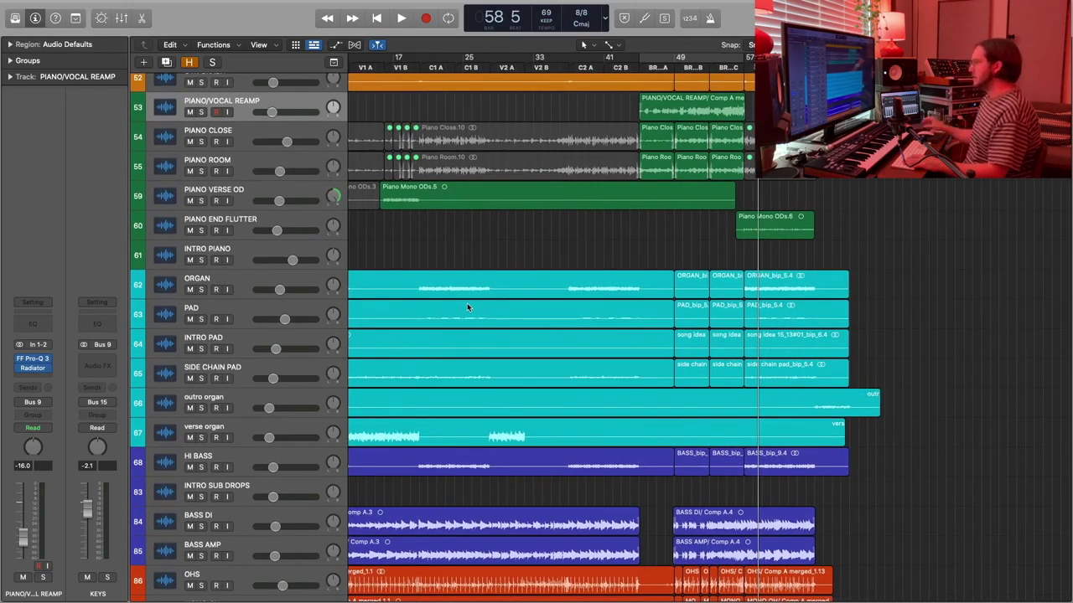
pyautogui.click(241, 281)
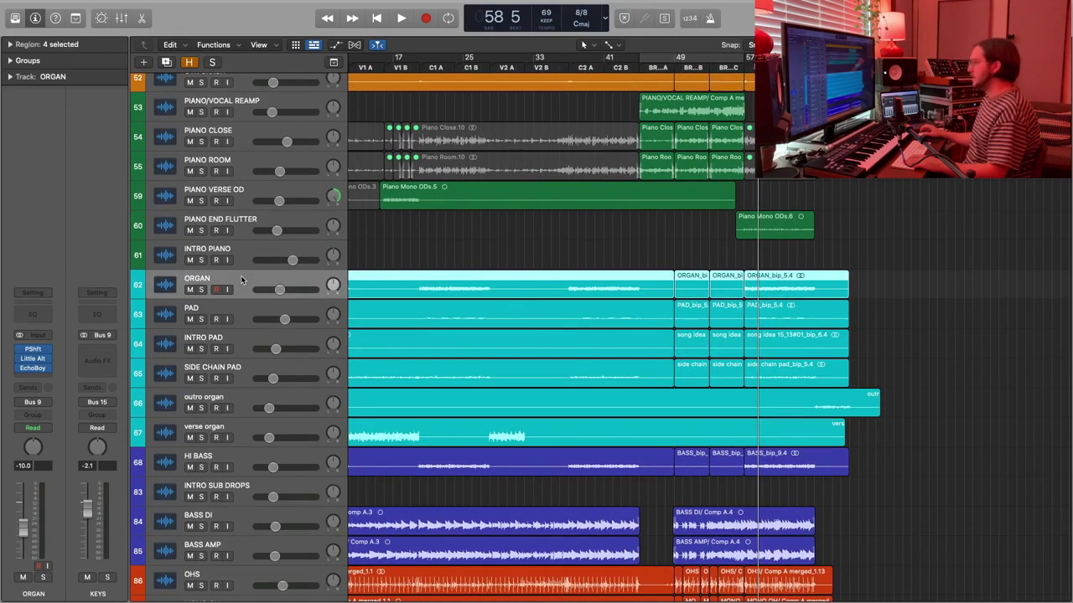
pyautogui.hscroll(-8, 277, 277)
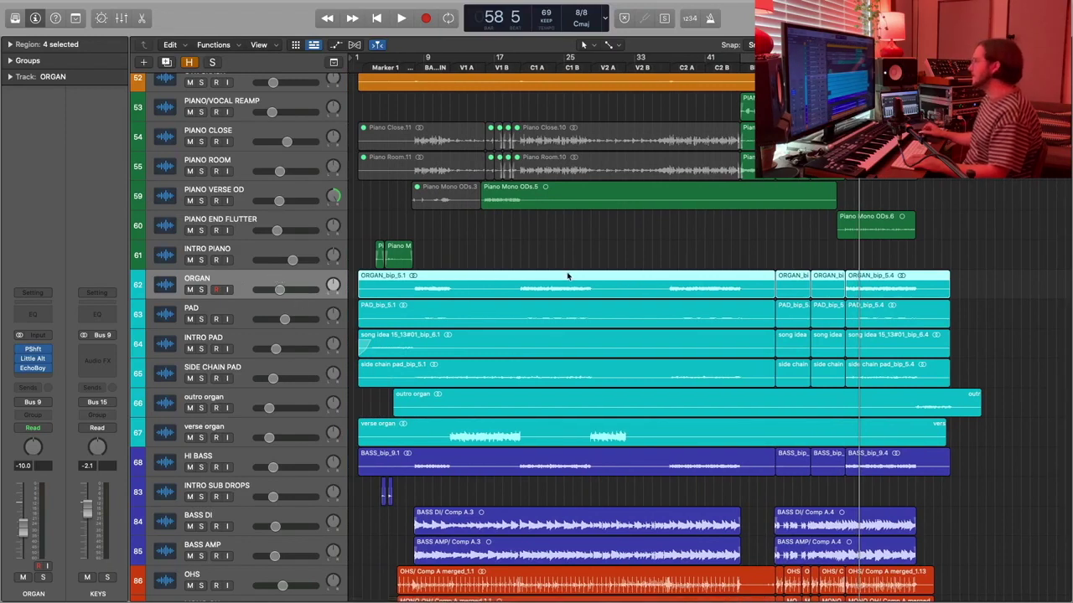
pyautogui.click(499, 257)
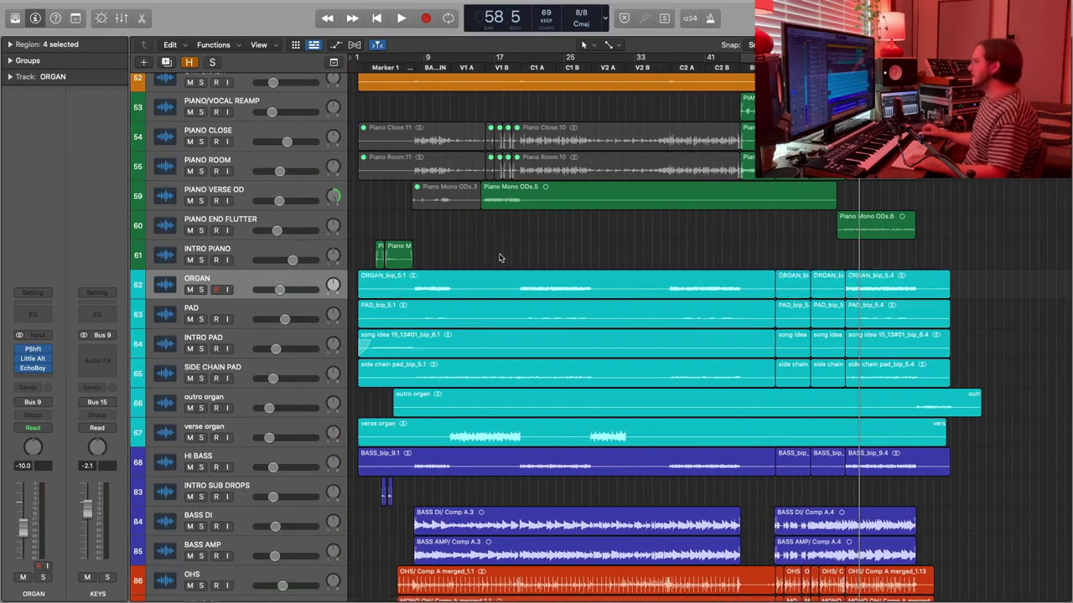
pyautogui.click(208, 279)
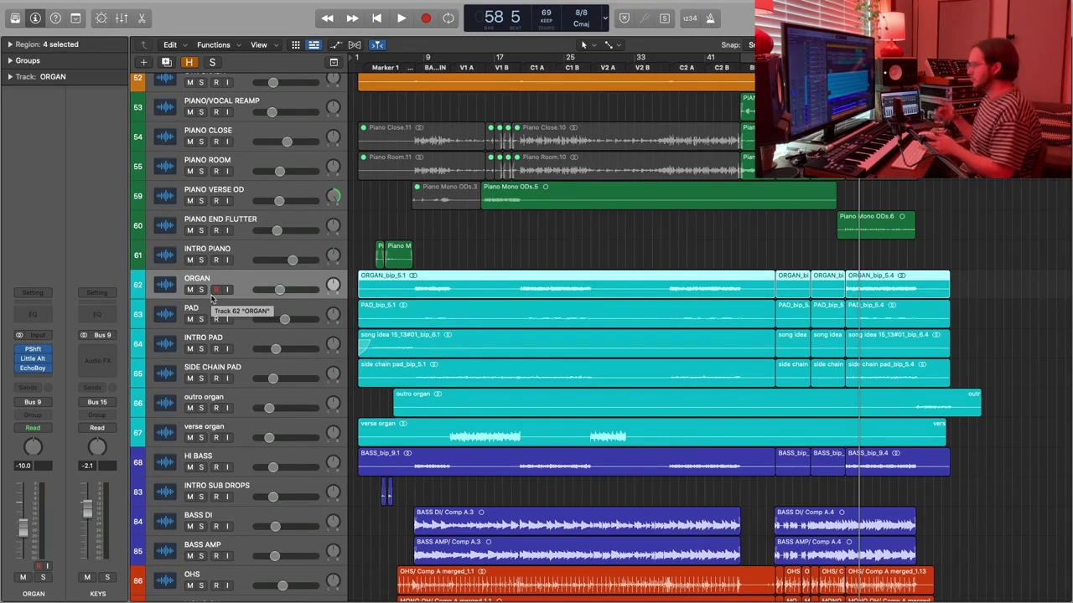
# Play the ORGAN track solo from bar 20, then turn its solo back off.
pyautogui.click(201, 290)
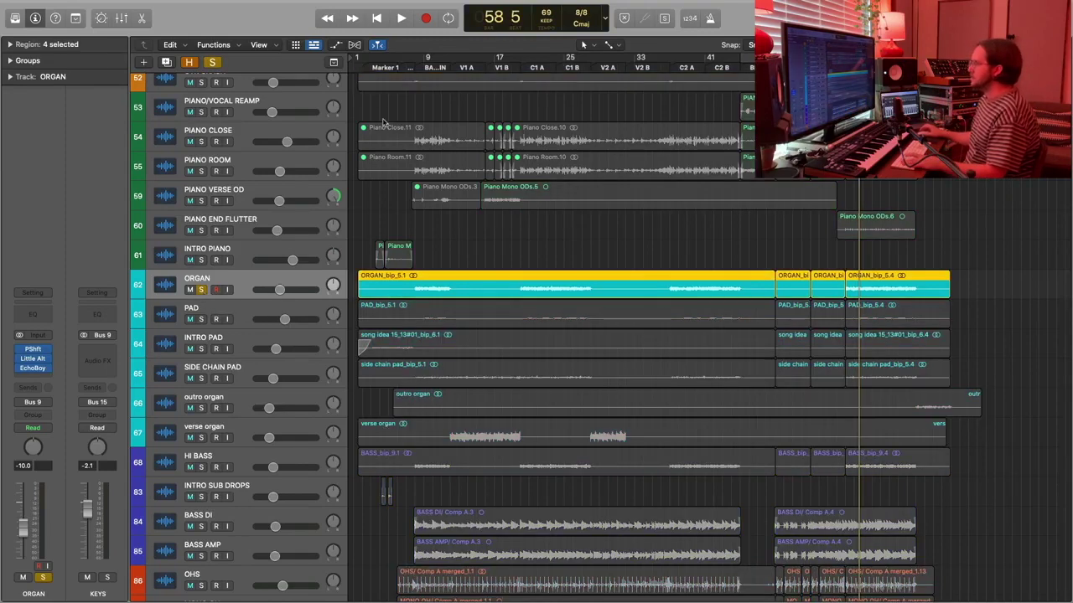
pyautogui.click(525, 67)
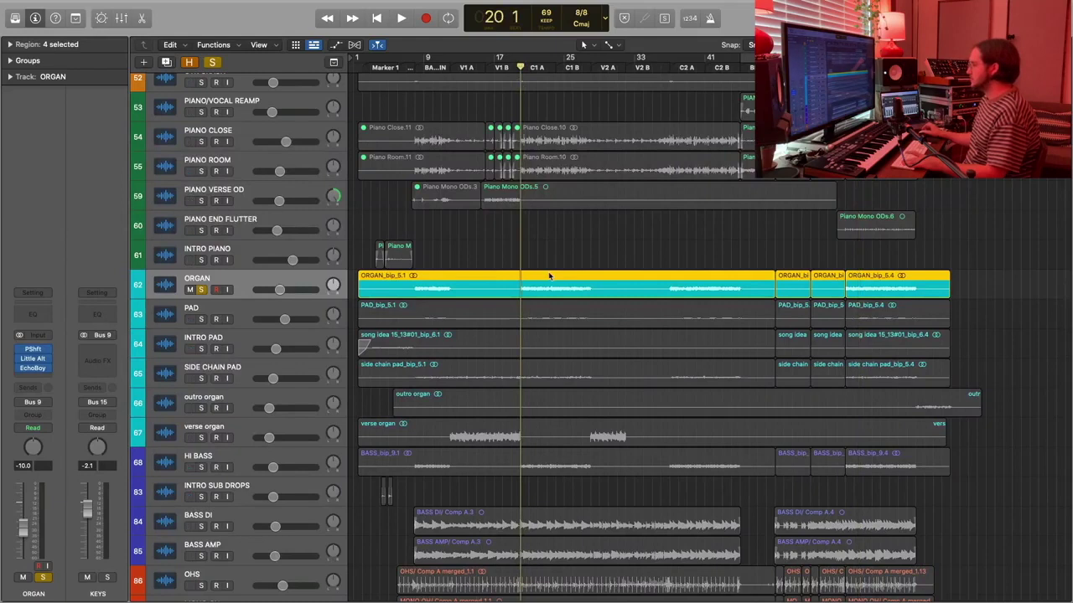
pyautogui.press('space')
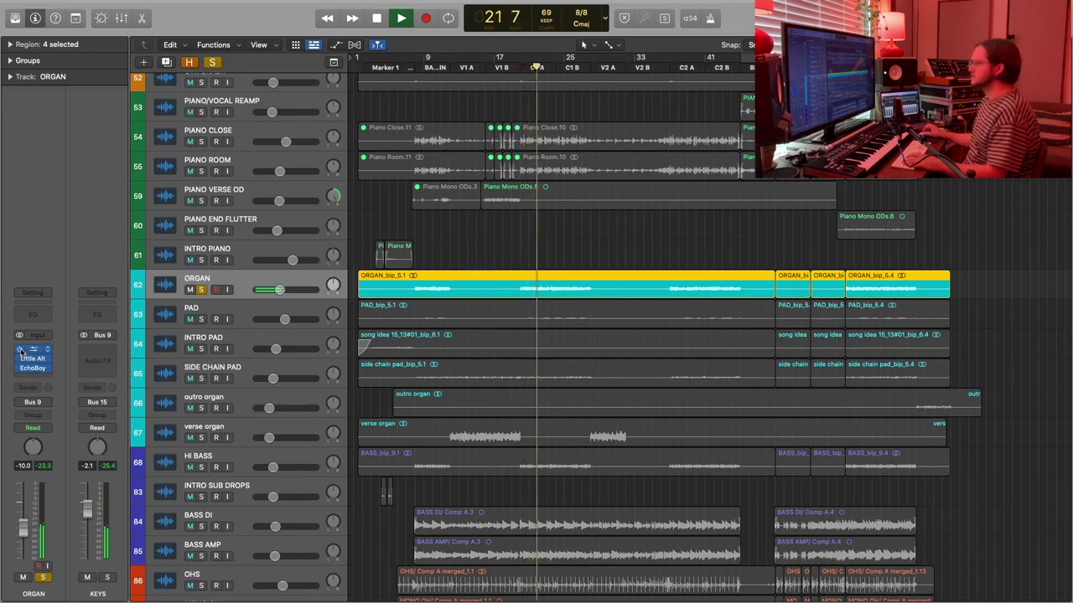
pyautogui.moveTo(20, 359)
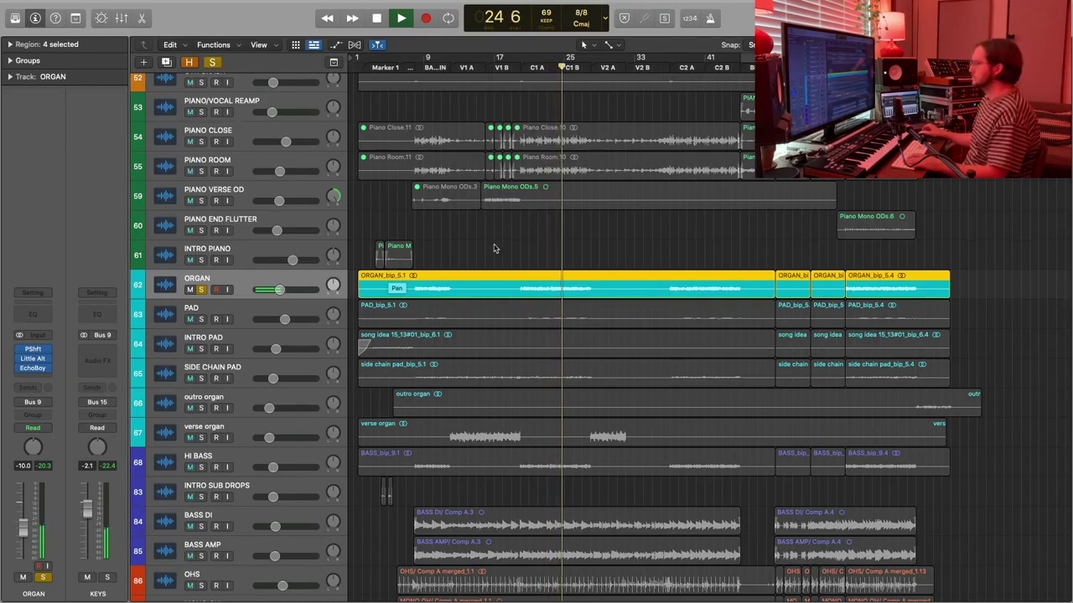
pyautogui.click(442, 257)
pyautogui.press('space')
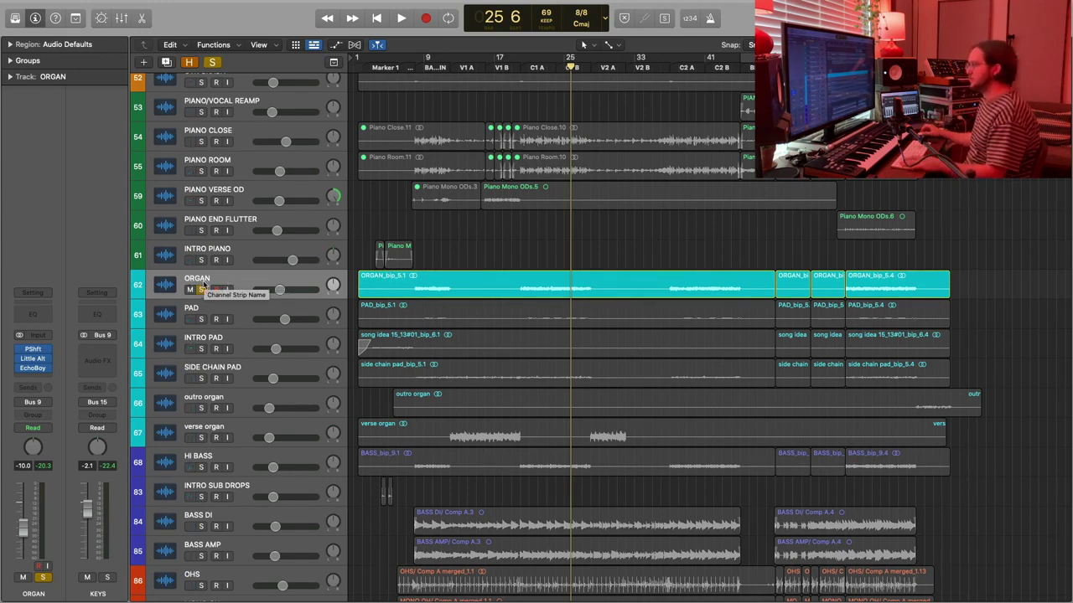
pyautogui.click(201, 290)
# Play the PAD track solo from around bar 20, then clear its solo.
pyautogui.click(201, 319)
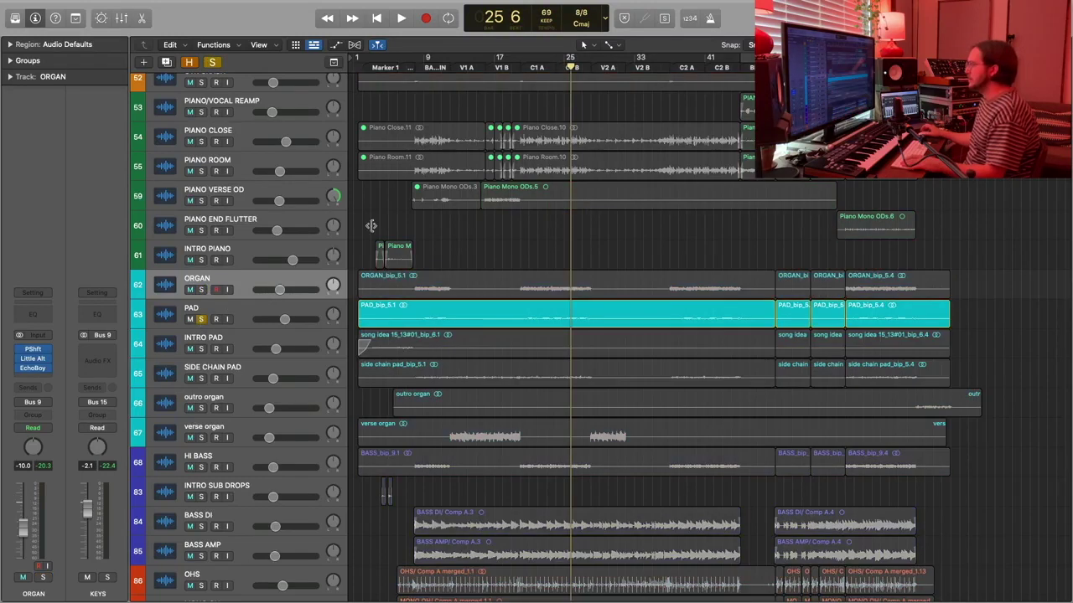
pyautogui.moveTo(529, 67); pyautogui.dragTo(525, 69)
pyautogui.press('space')
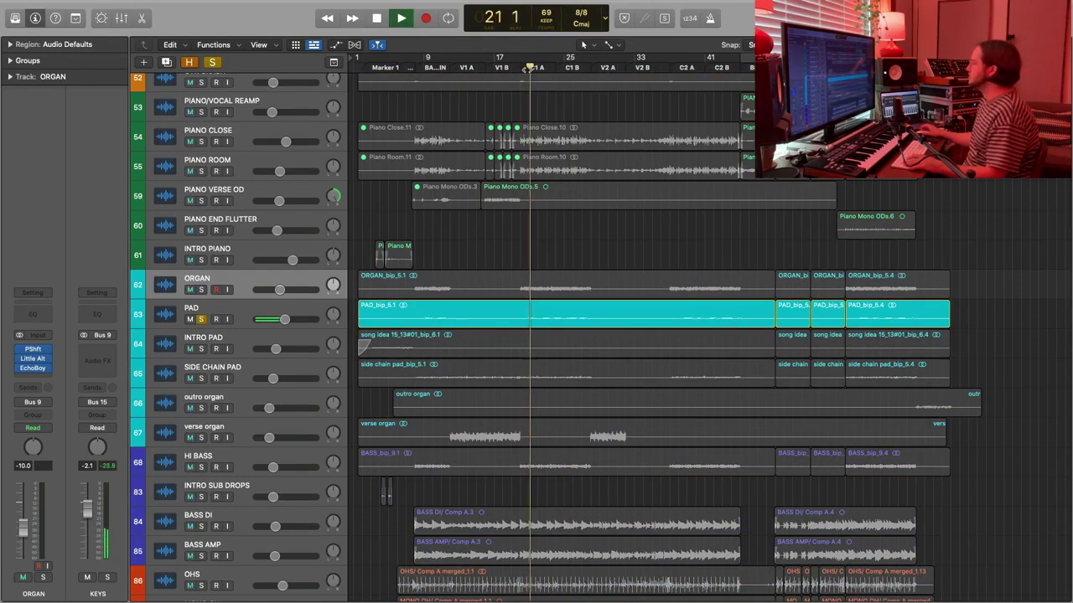
pyautogui.click(203, 310)
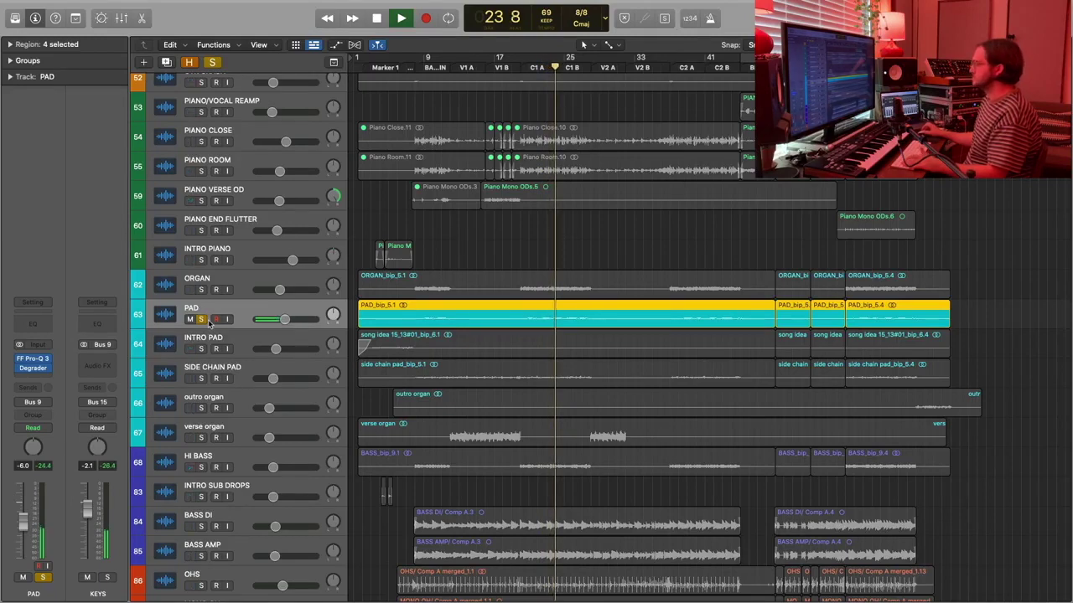
pyautogui.press('space')
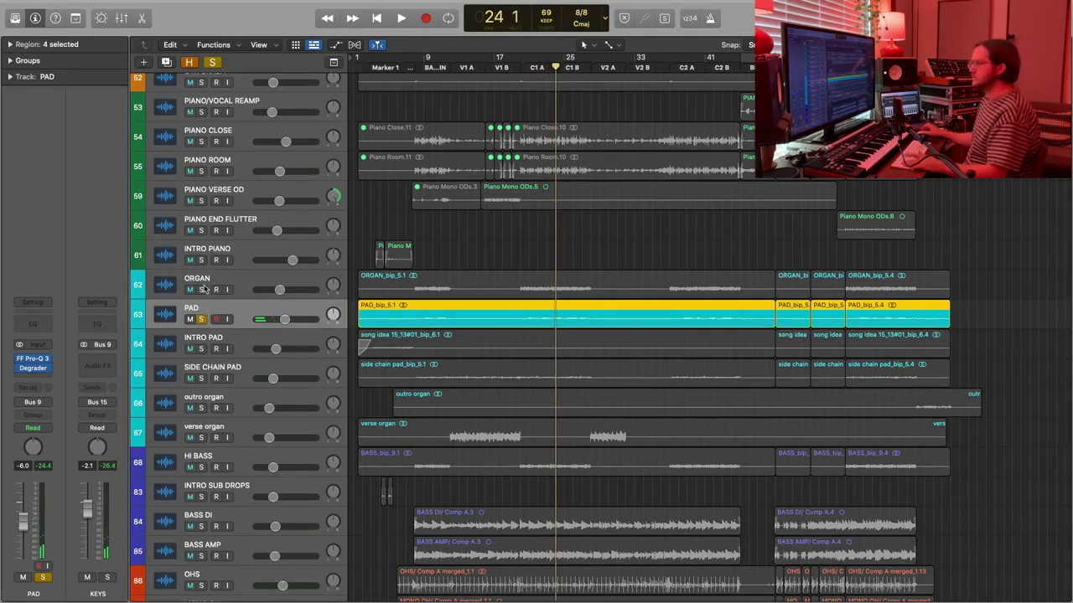
pyautogui.click(201, 320)
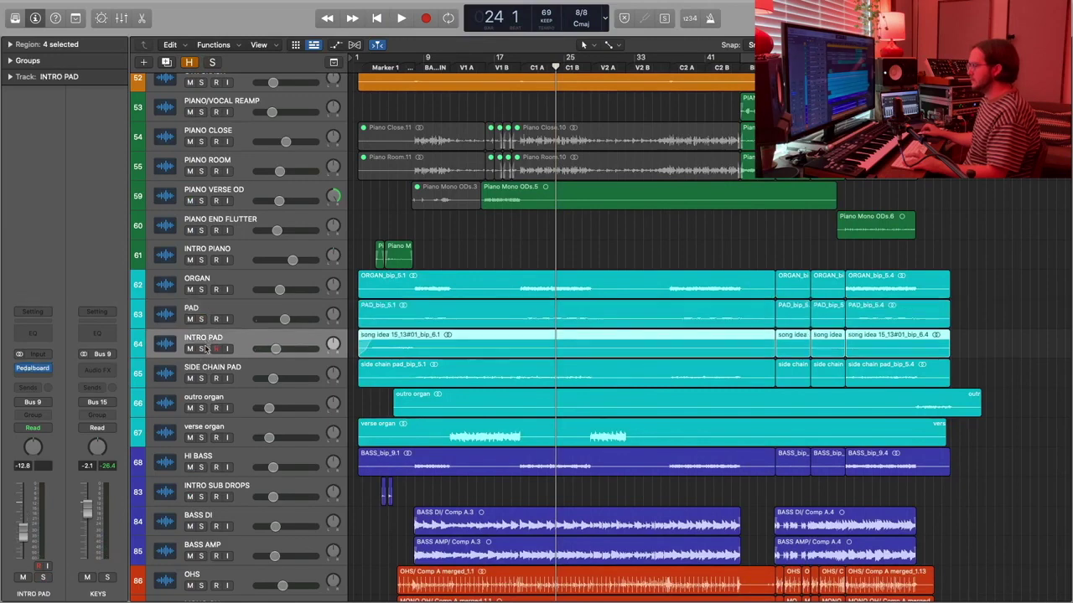
# Play INTRO PAD solo from bar 3, then unsolo it.
pyautogui.click(201, 349)
pyautogui.click(371, 60)
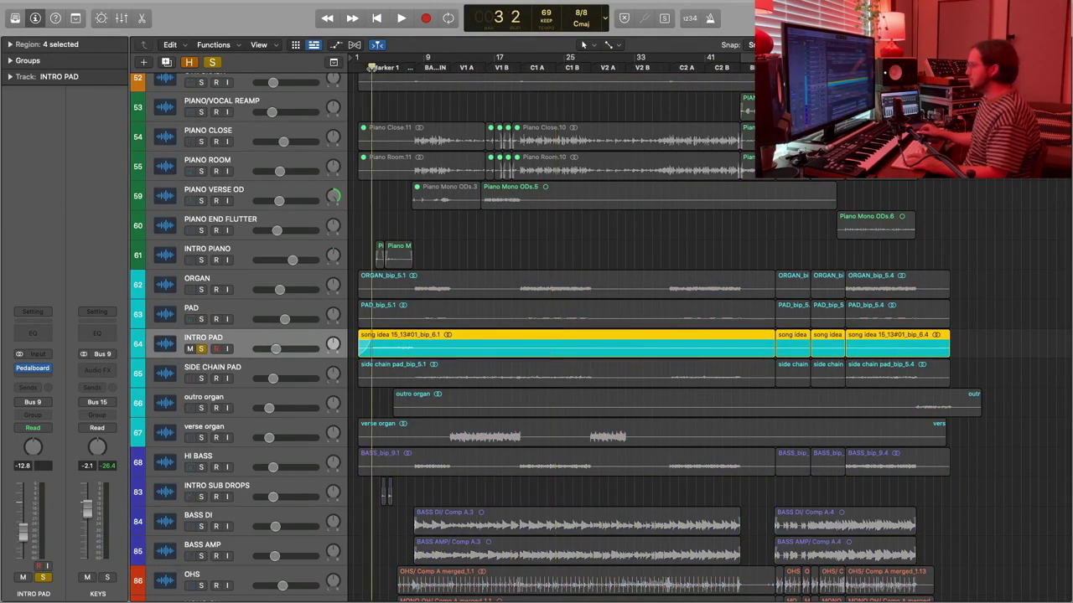
pyautogui.press('space')
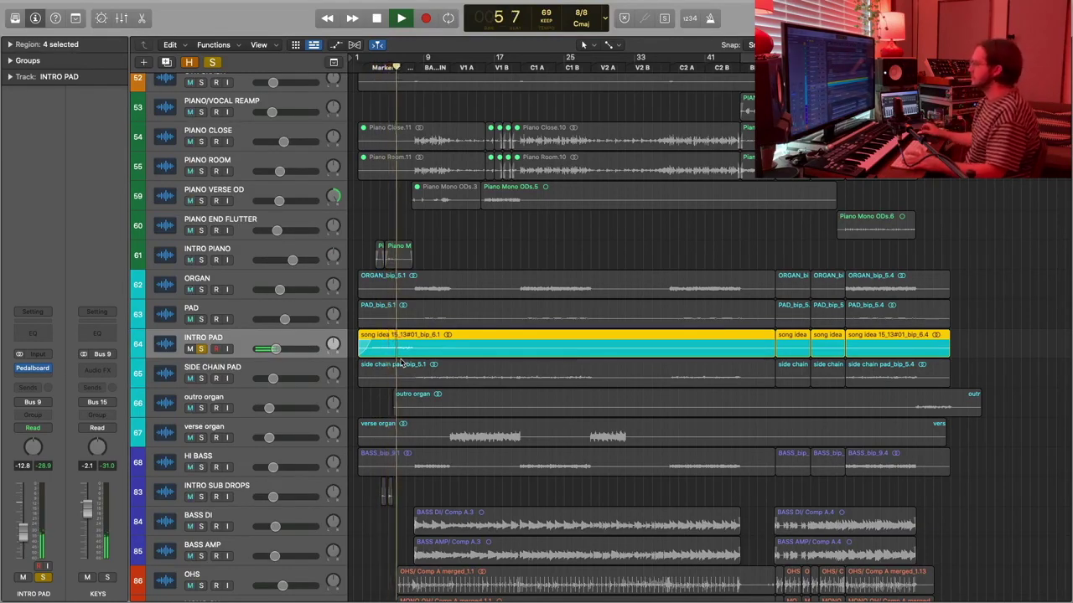
pyautogui.press('space')
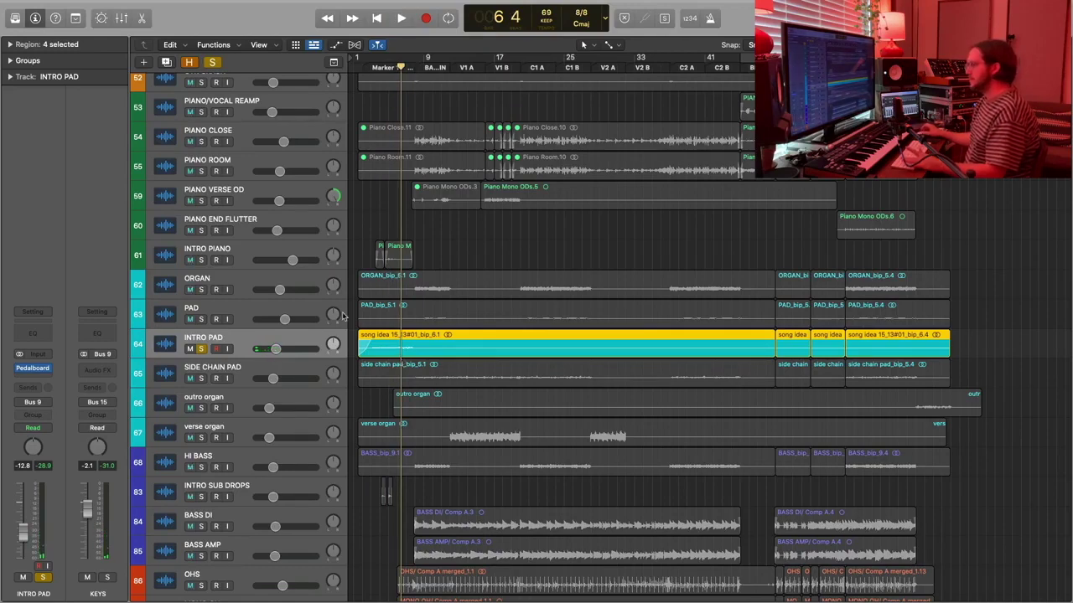
pyautogui.click(201, 349)
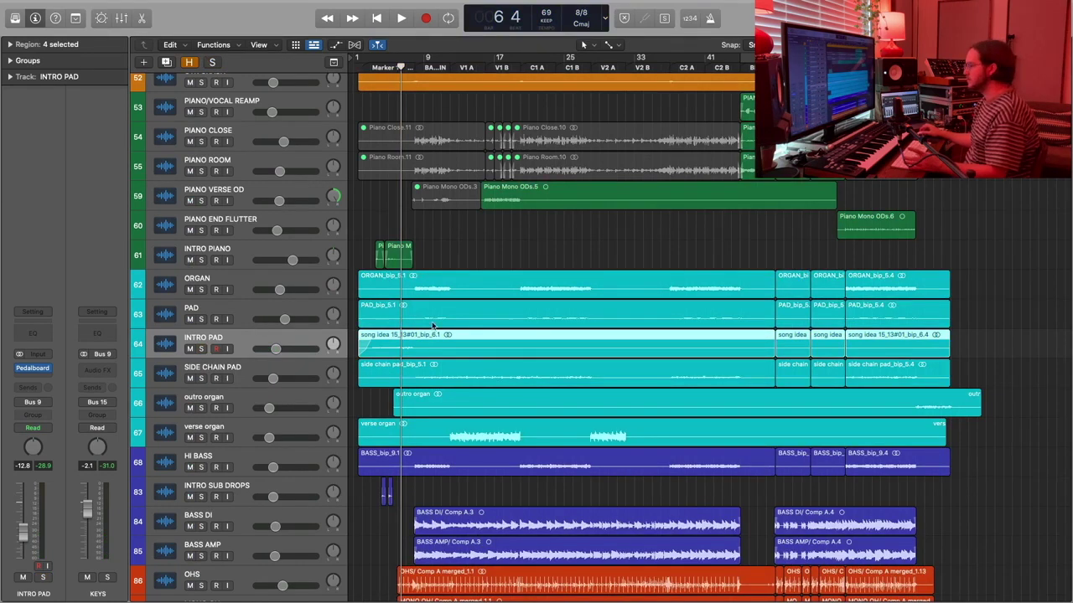
# Solo the SIDE CHAIN PAD track and start playback from bar 9.
pyautogui.click(216, 374)
pyautogui.click(203, 378)
pyautogui.click(423, 67)
pyautogui.press('space')
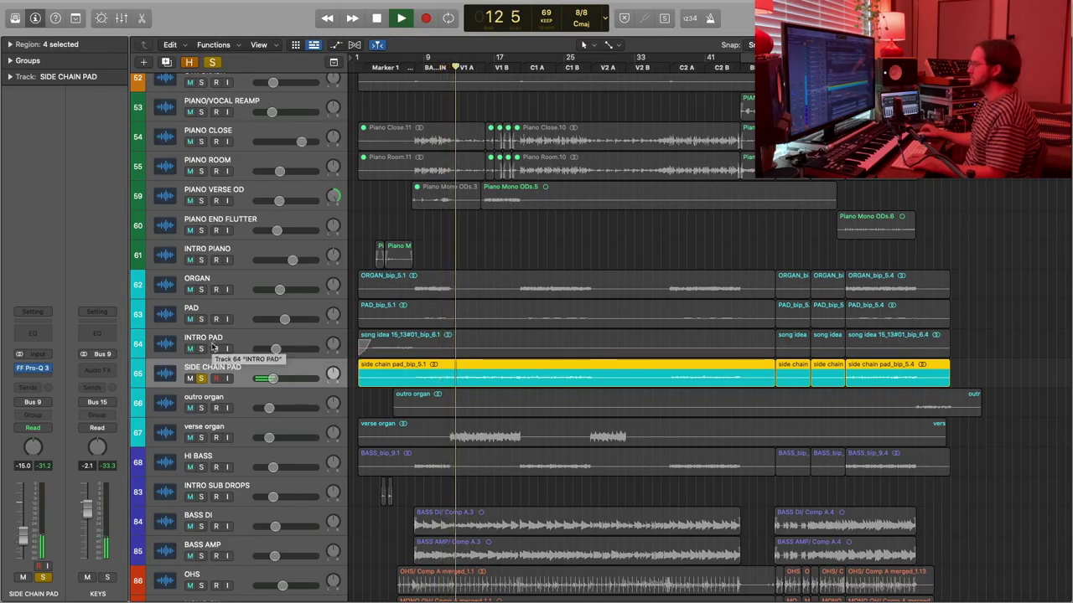
# Stop playback, unsolo SIDE CHAIN PAD, and select the outro organ region further down.
pyautogui.press('space')
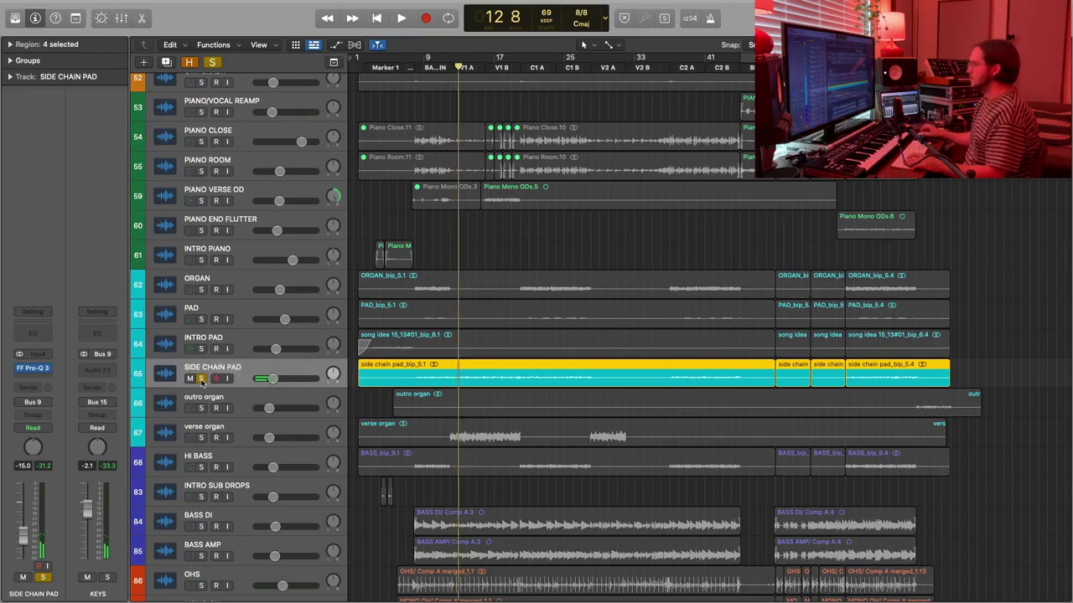
pyautogui.click(201, 378)
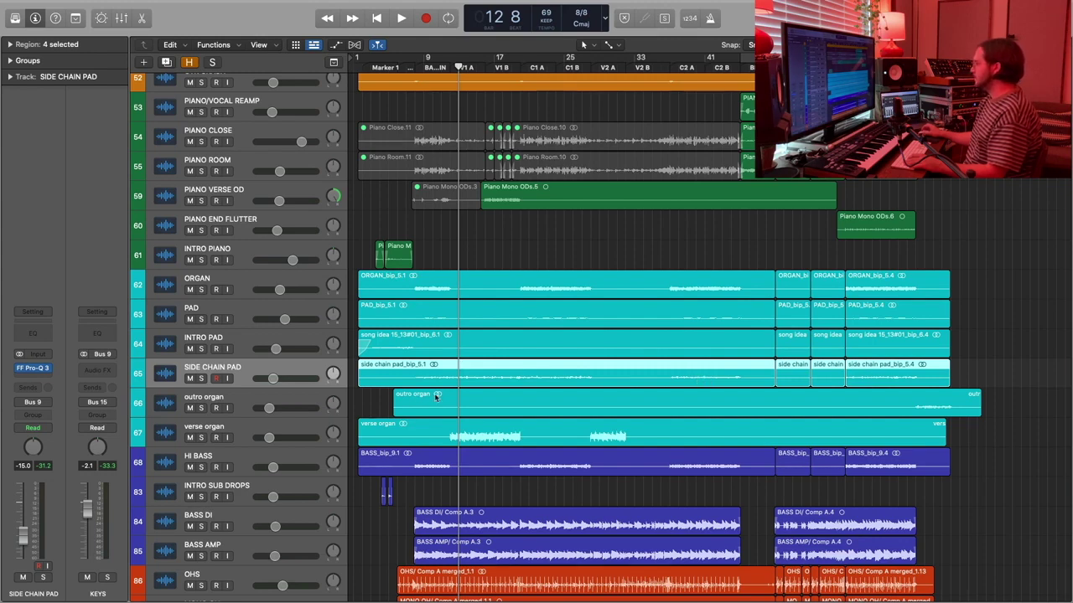
pyautogui.scroll(-1, 497, 398)
pyautogui.click(498, 389)
# Move the verse organ track above the outro organ track.
pyautogui.click(201, 392)
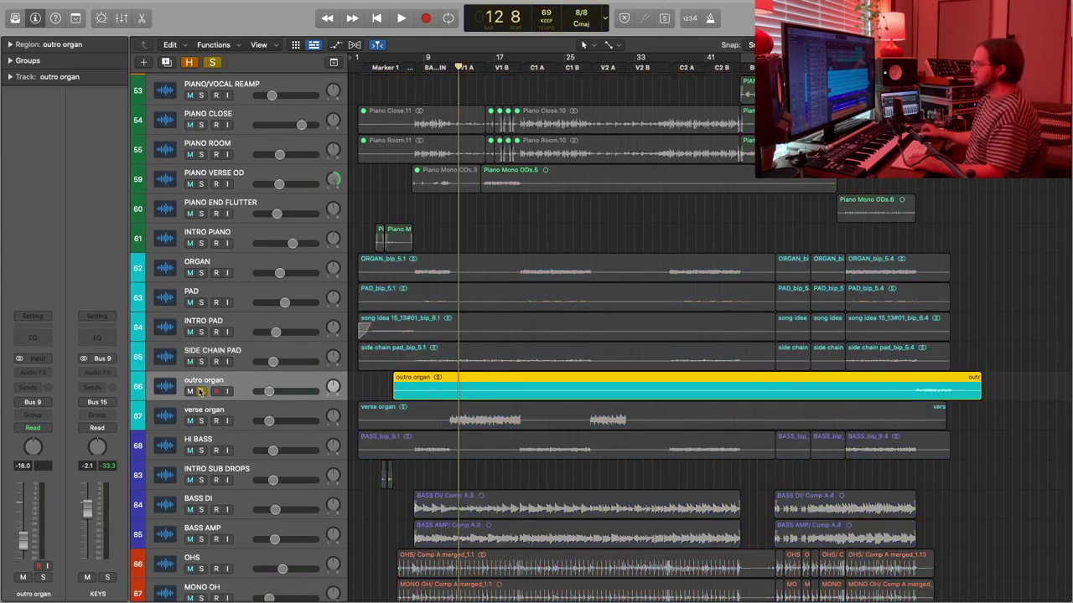
pyautogui.click(201, 392)
pyautogui.moveTo(206, 410); pyautogui.dragTo(206, 387)
# Play verse organ solo from bar 12, then solo the outro organ instead.
pyautogui.click(201, 391)
pyautogui.press(',')
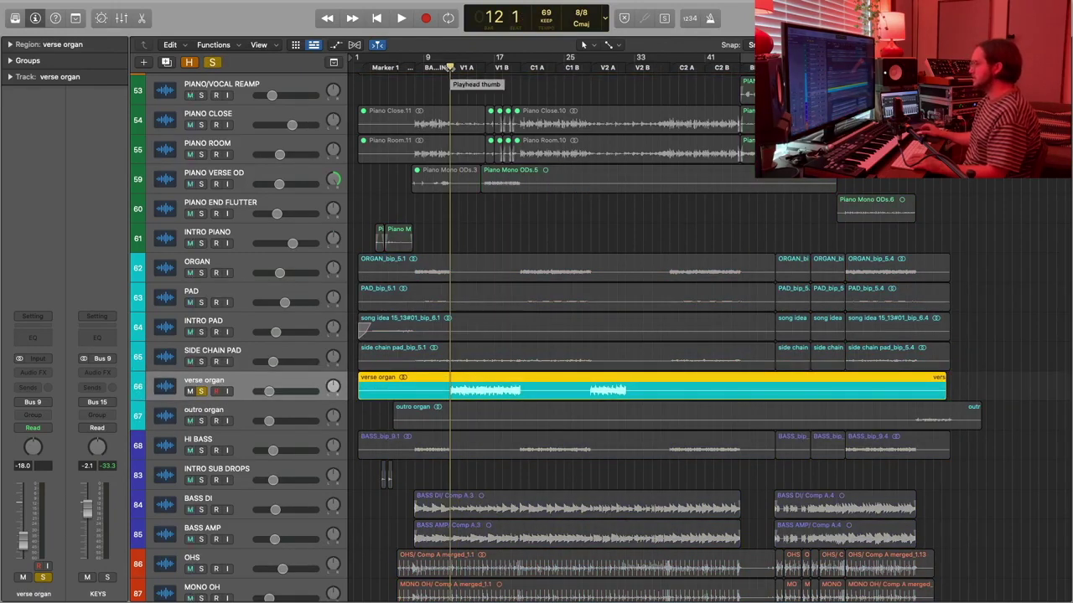
pyautogui.press('space')
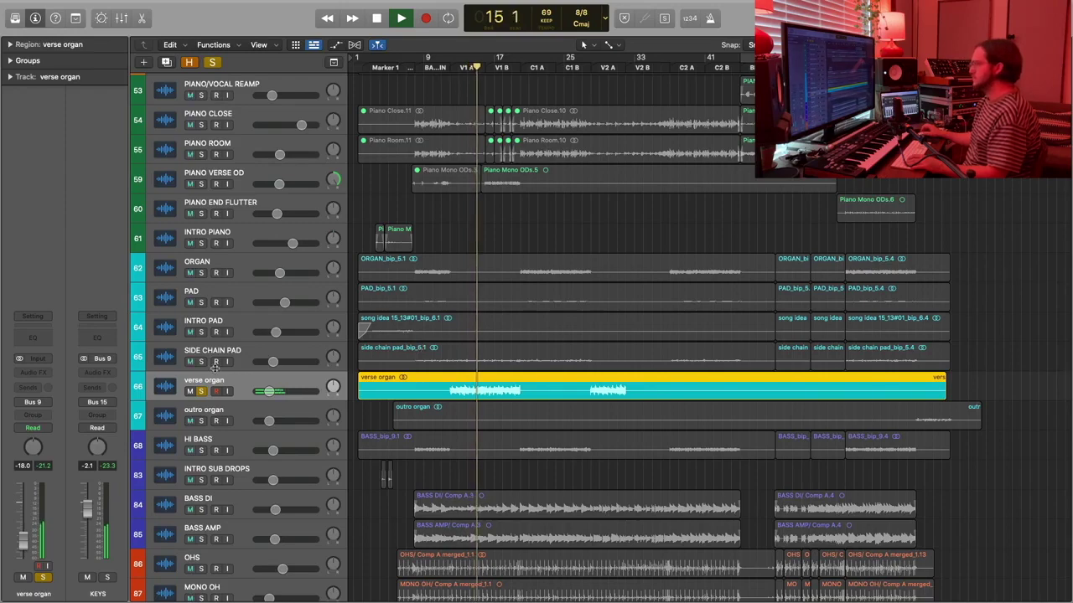
pyautogui.press('space')
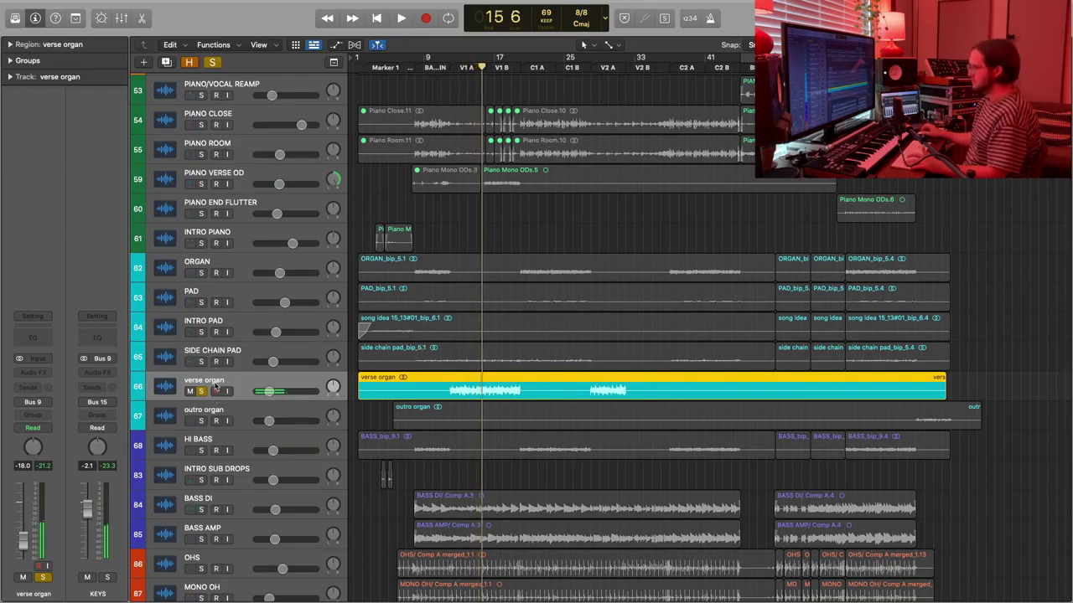
pyautogui.click(201, 391)
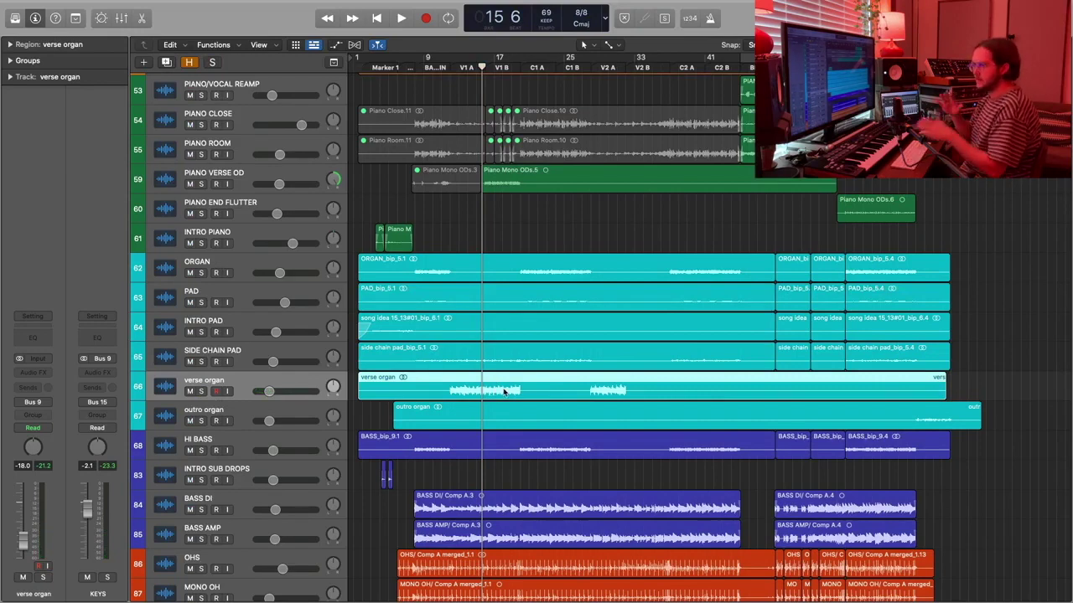
pyautogui.click(201, 421)
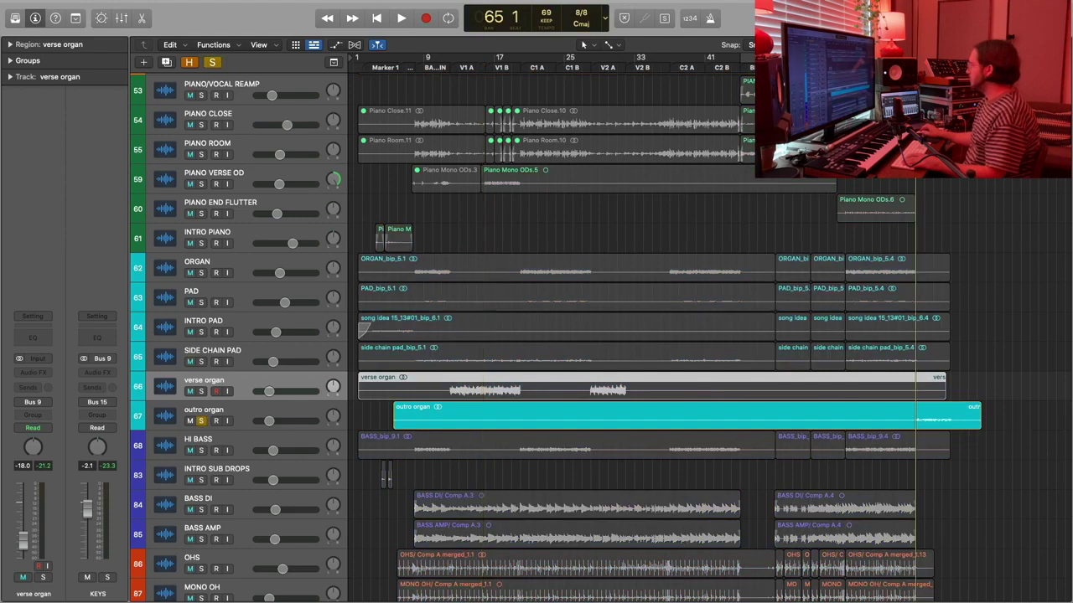
# Play the outro organ alone at bar 65, then solo all organ and pad tracks with it.
pyautogui.press('space')
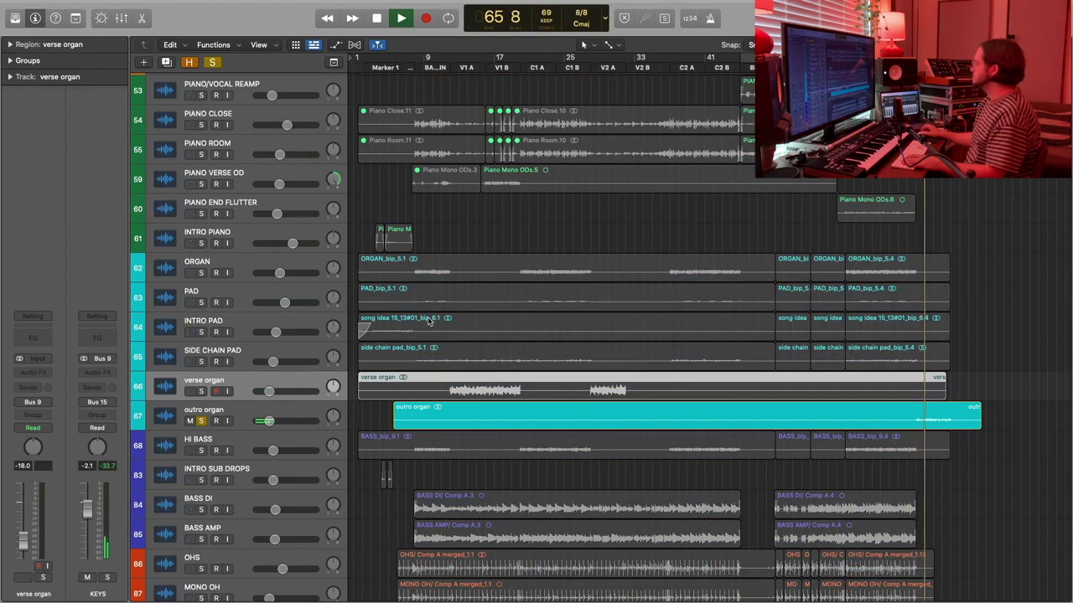
pyautogui.click(224, 408)
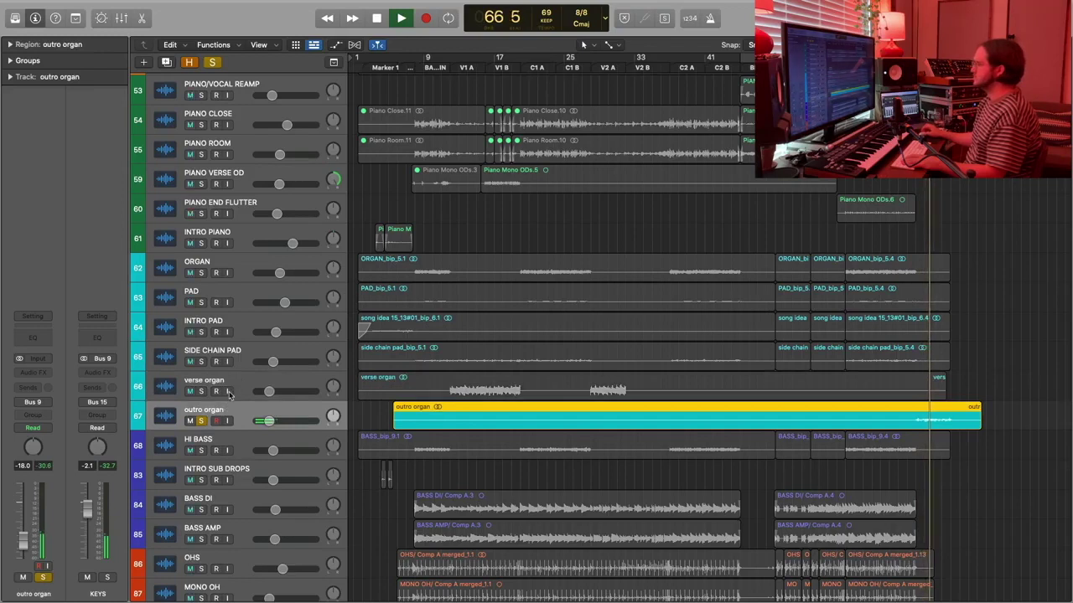
pyautogui.press('space')
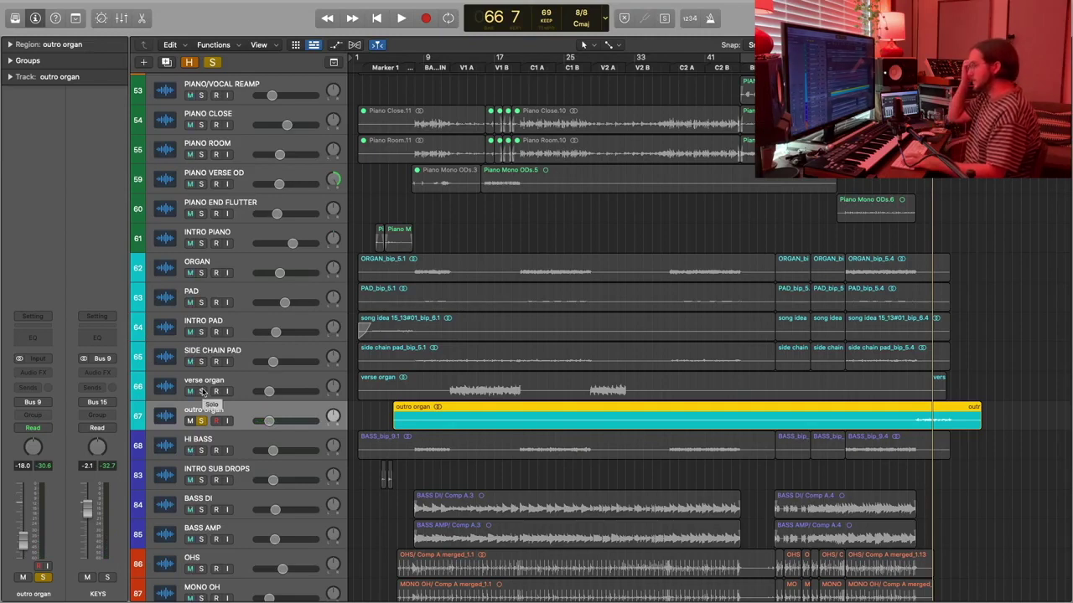
pyautogui.moveTo(202, 392); pyautogui.dragTo(201, 273)
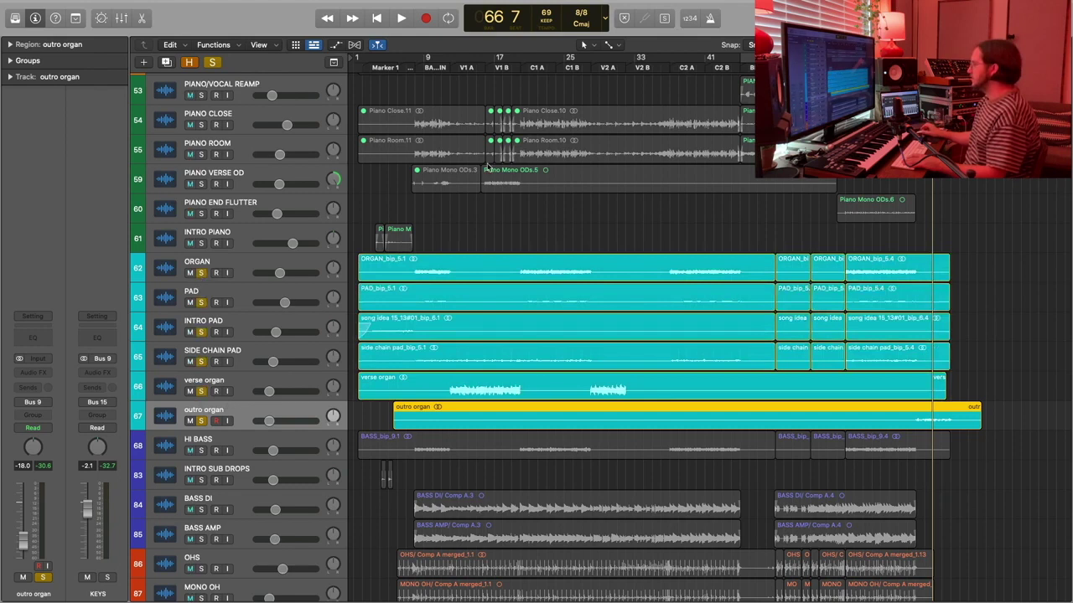
# Play the soloed keys from around bar 17, then unsolo all organ and pad tracks.
pyautogui.click(502, 68)
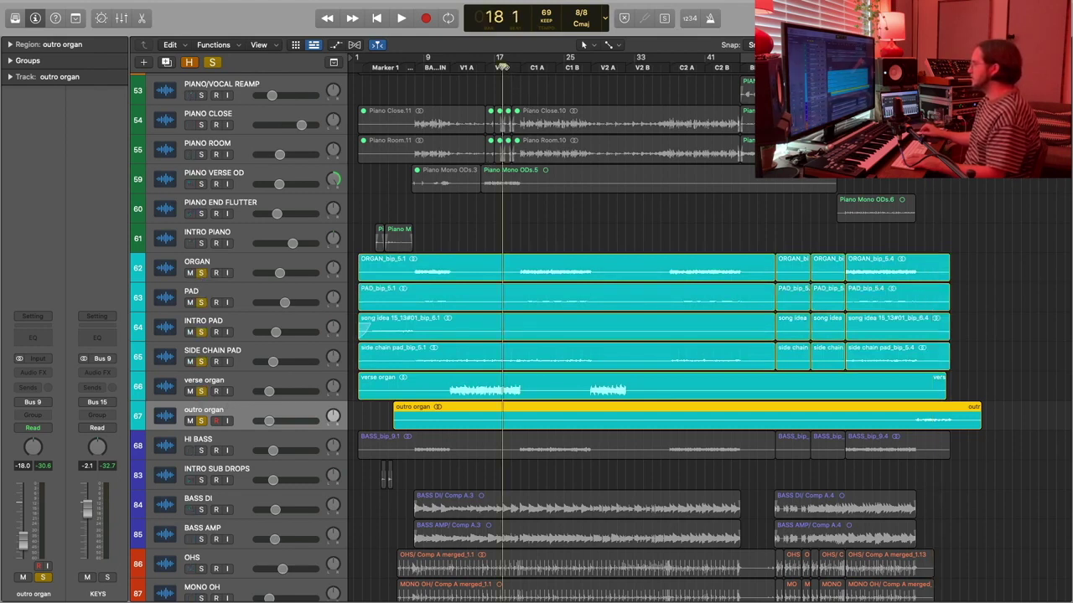
pyautogui.press('space')
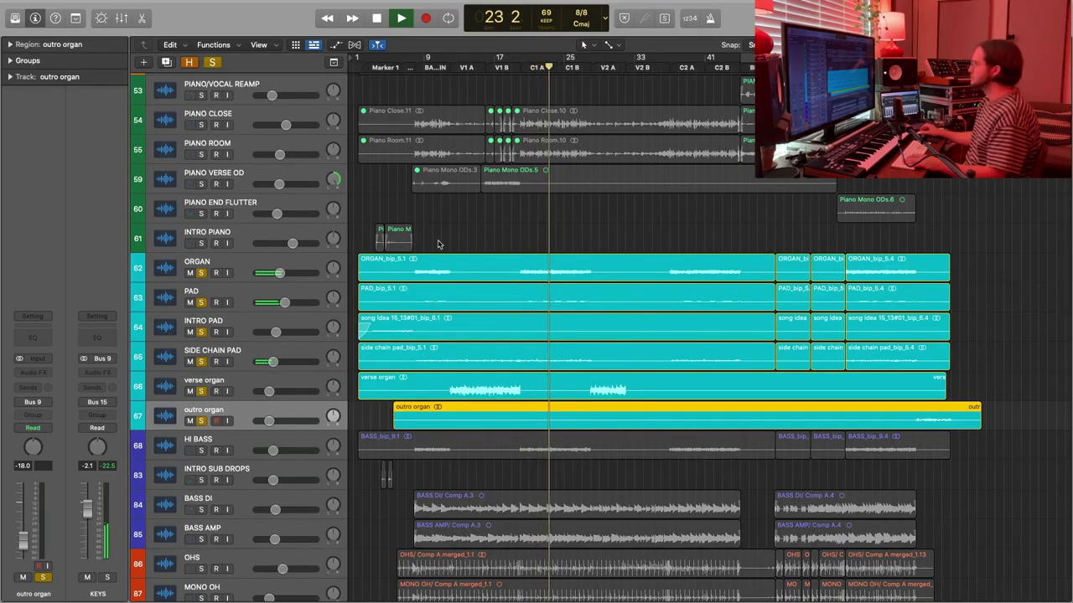
pyautogui.press('space')
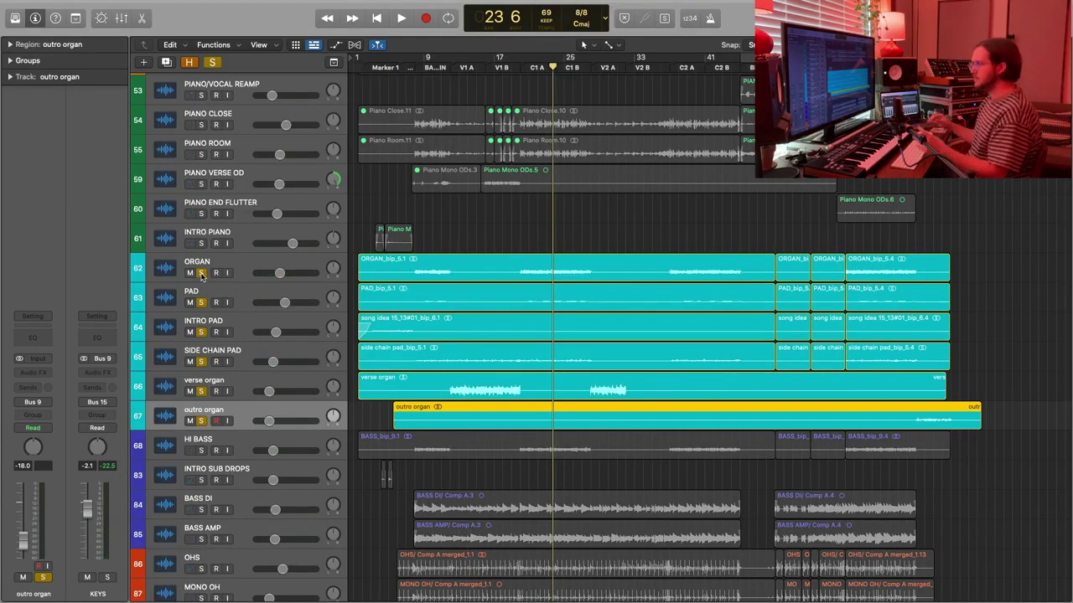
pyautogui.moveTo(201, 273)
pyautogui.mouseDown()
pyautogui.moveTo(201, 390)
pyautogui.moveTo(213, 421)
pyautogui.mouseUp()
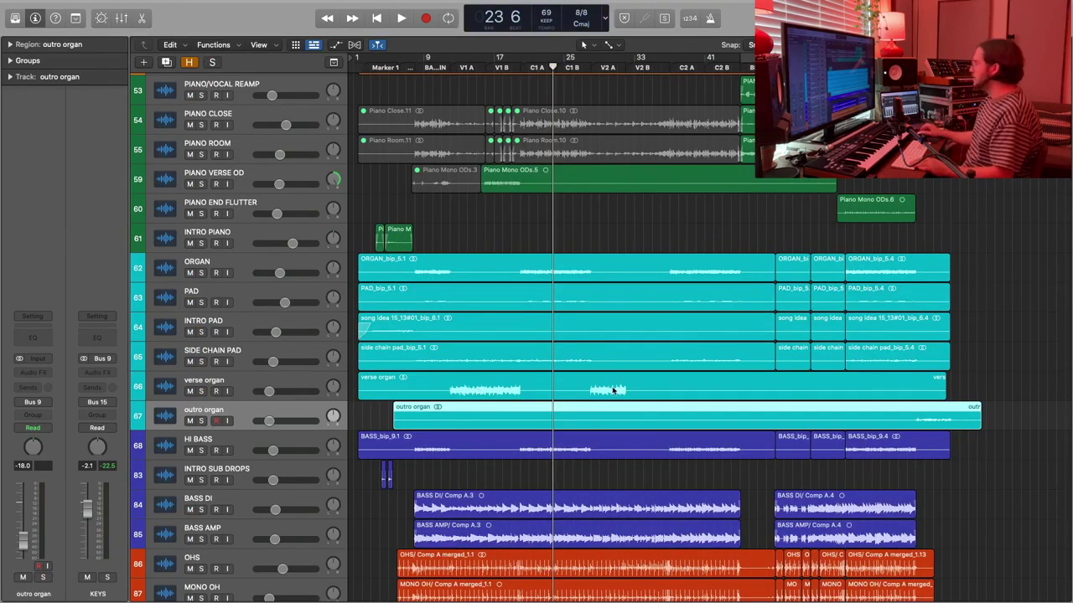
# Check the mixer, then play the full arrangement briefly from bar 18.
pyautogui.press('x')
pyautogui.hscroll(10, 385, 292)
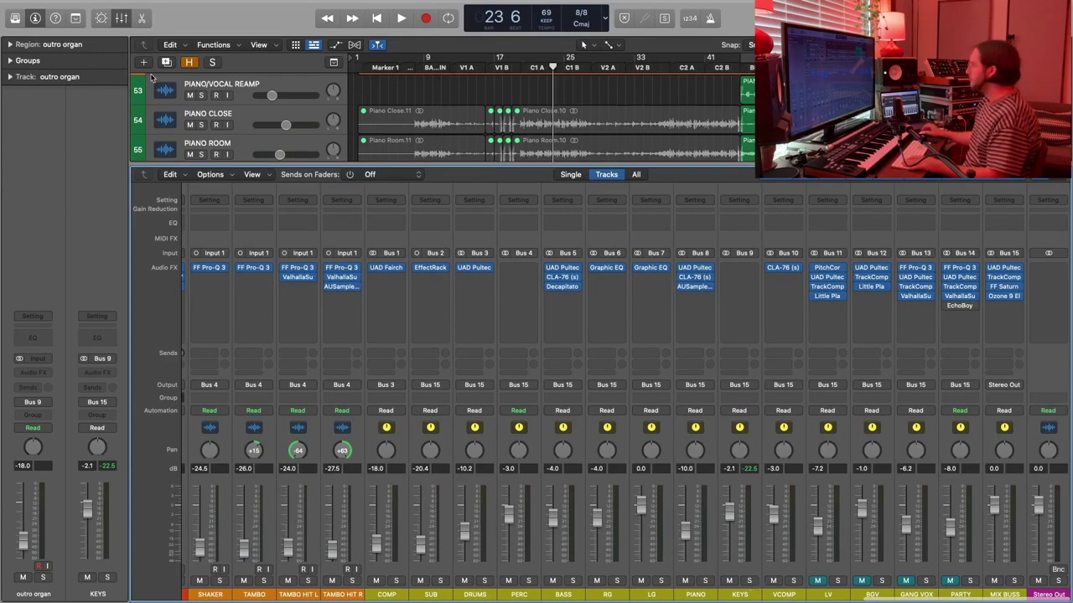
pyautogui.click(123, 20)
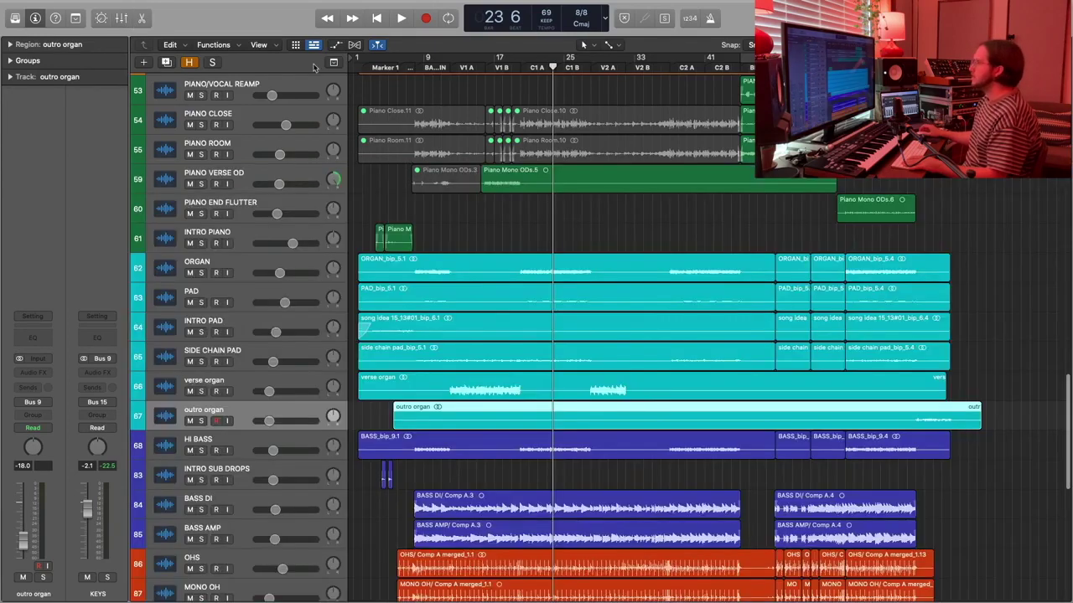
pyautogui.click(520, 69)
pyautogui.moveTo(521, 67); pyautogui.dragTo(503, 67)
pyautogui.press('space')
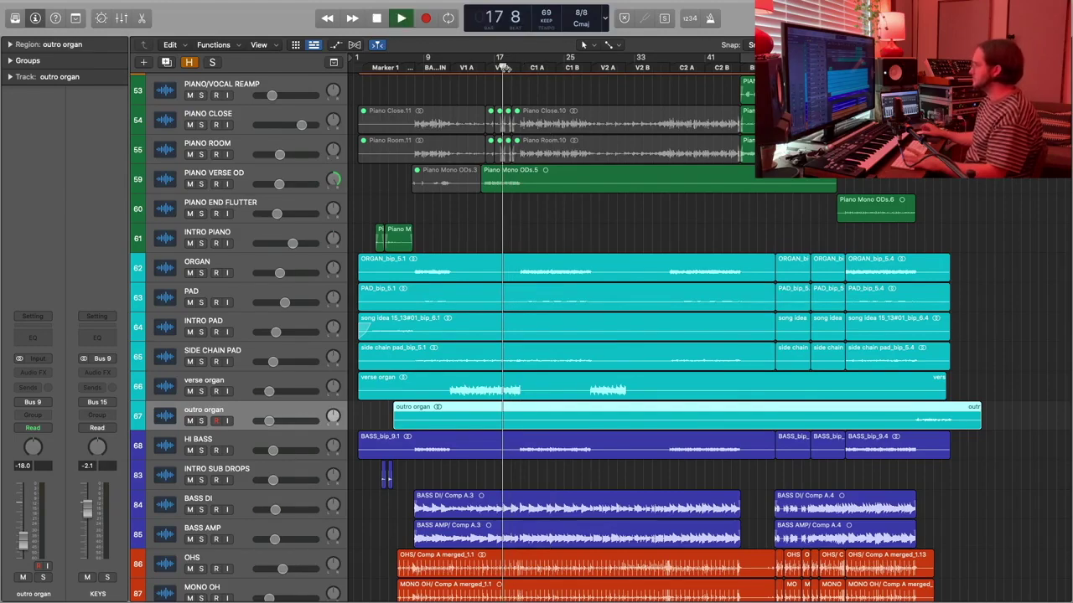
pyautogui.press('space')
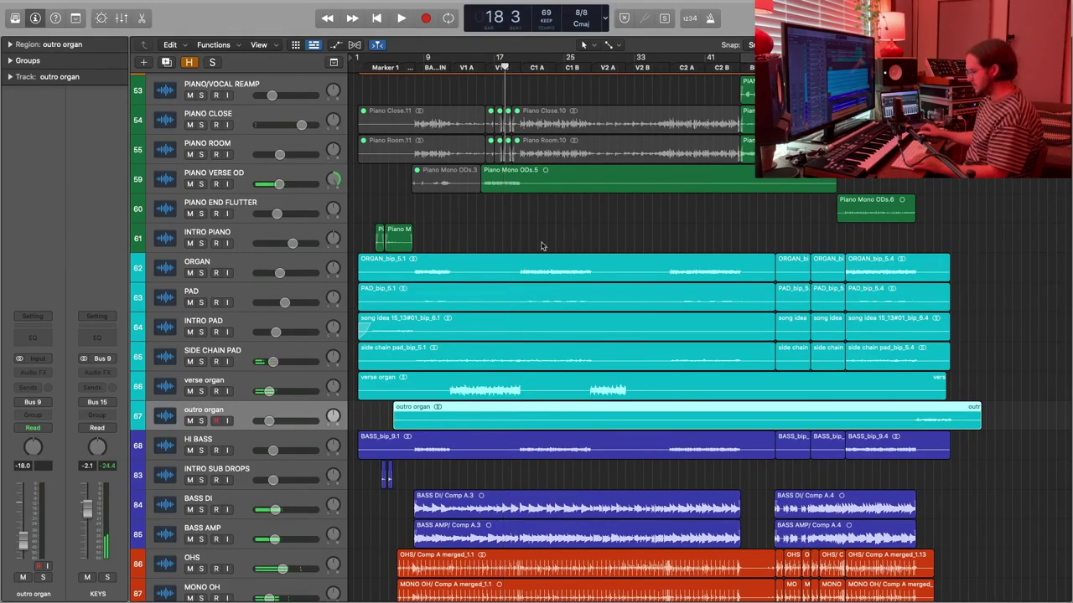
# Glance at the mixer again and restart full playback from bar 16.
pyautogui.press('x')
pyautogui.hscroll(5, 773, 523)
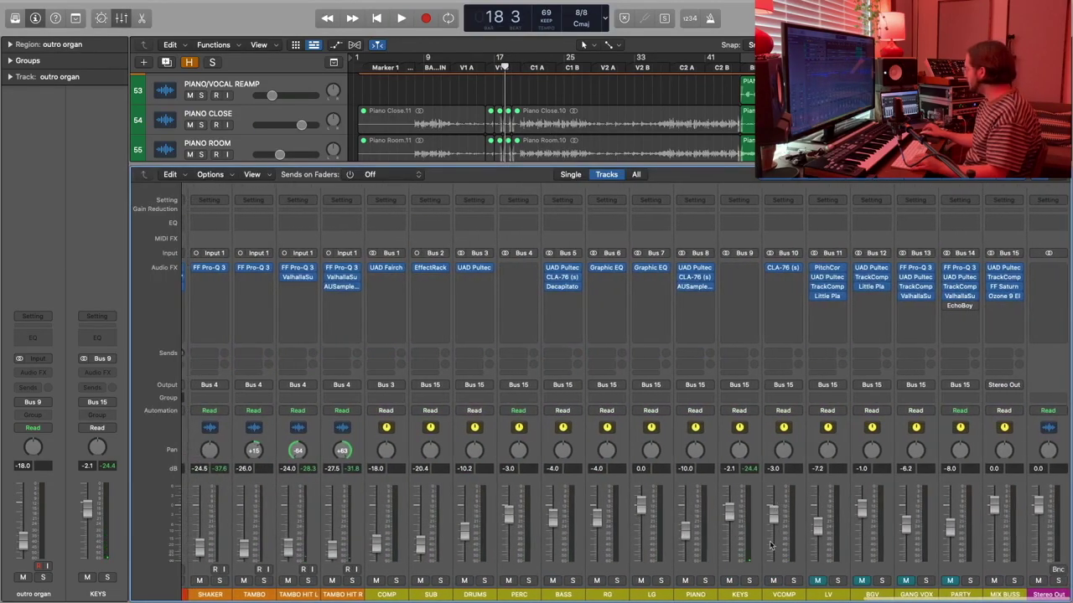
pyautogui.click(121, 18)
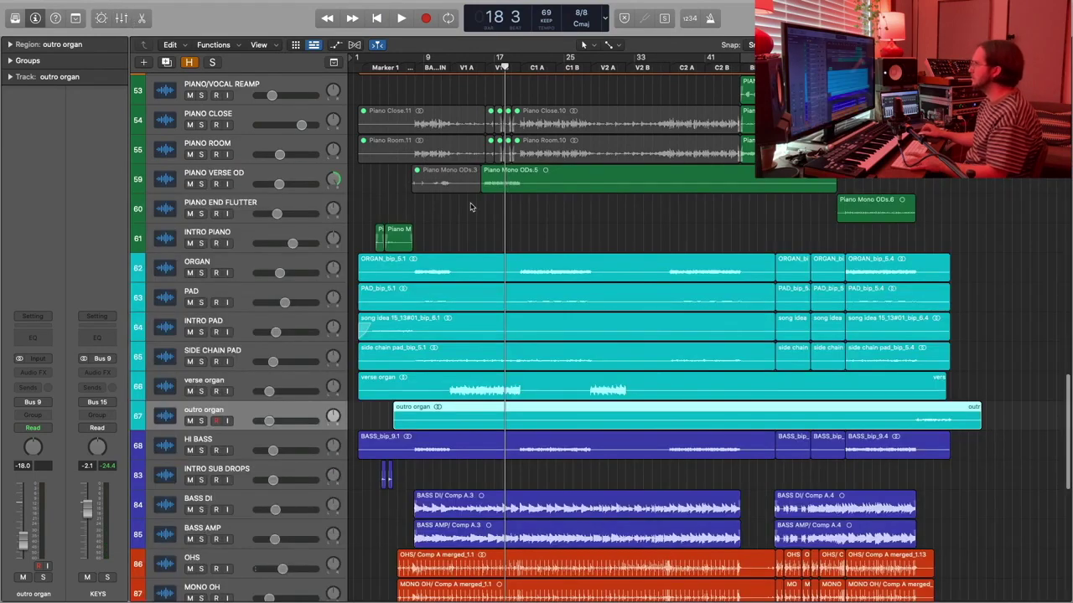
pyautogui.press('space')
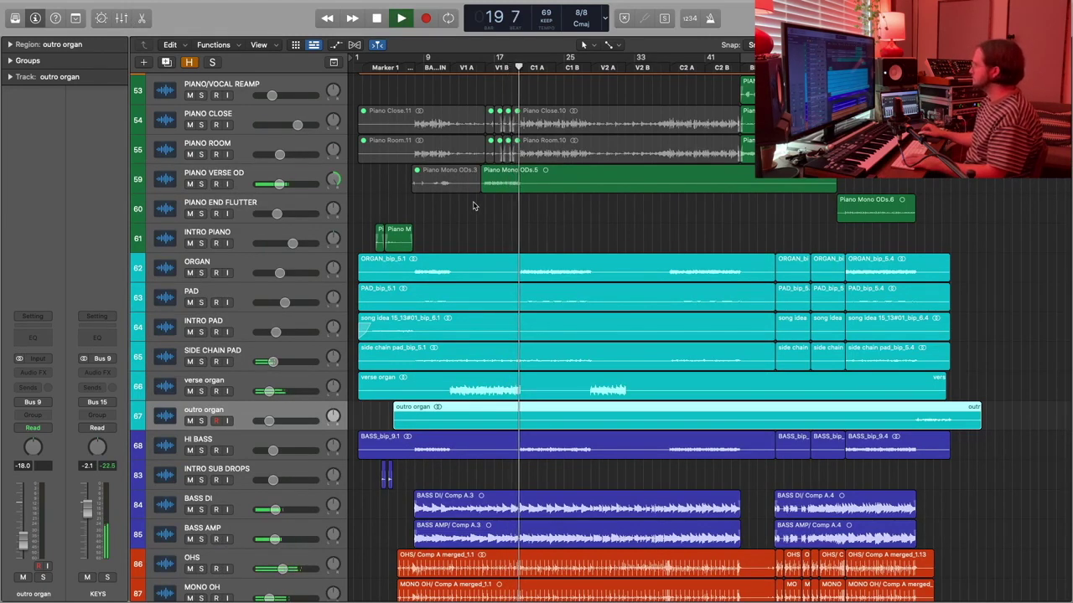
pyautogui.press('space')
pyautogui.press(',')
pyautogui.press(',')
pyautogui.press(',')
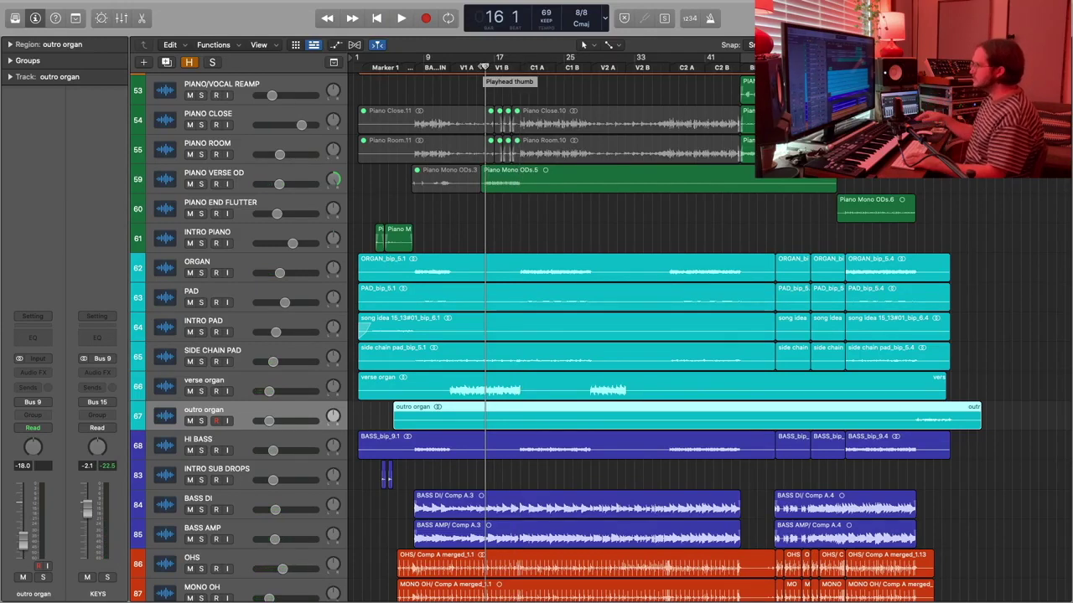
pyautogui.press('space')
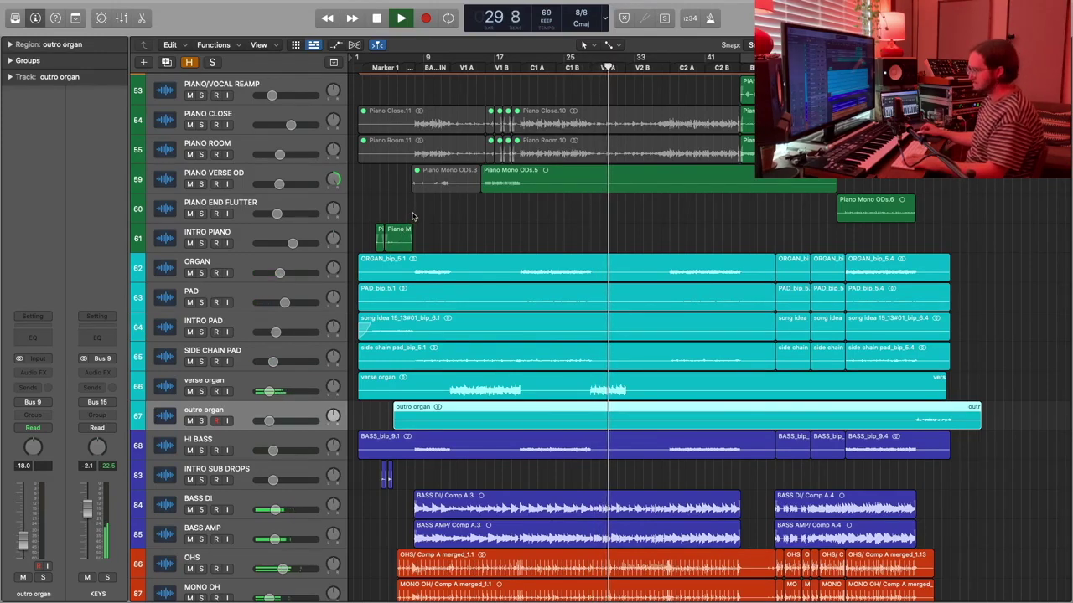
# Stop the full-arrangement playback at bar 30 and deselect the outro organ region.
pyautogui.press('space')
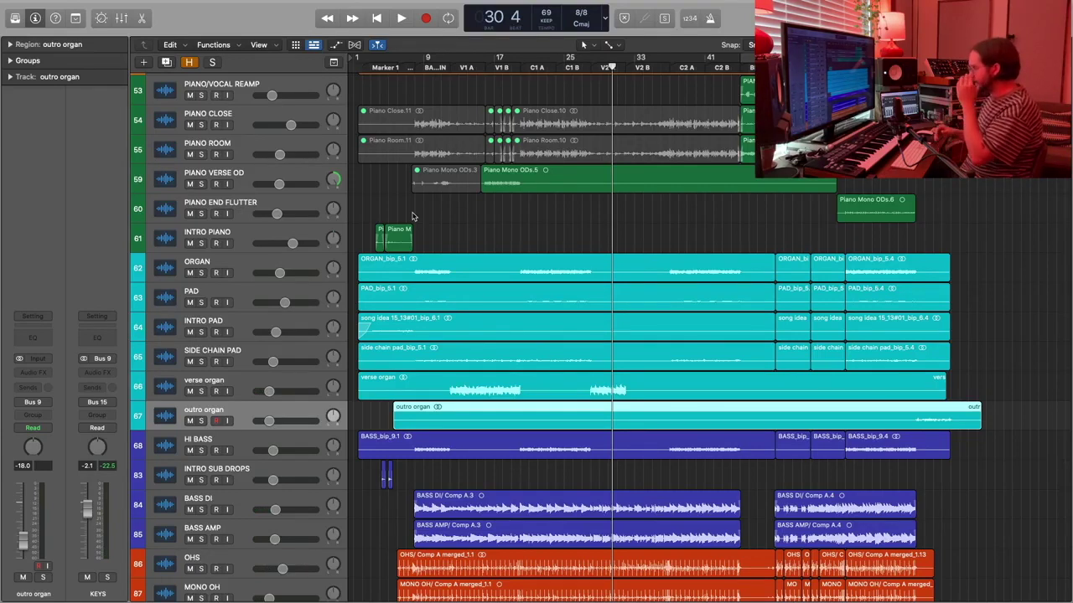
pyautogui.click(471, 231)
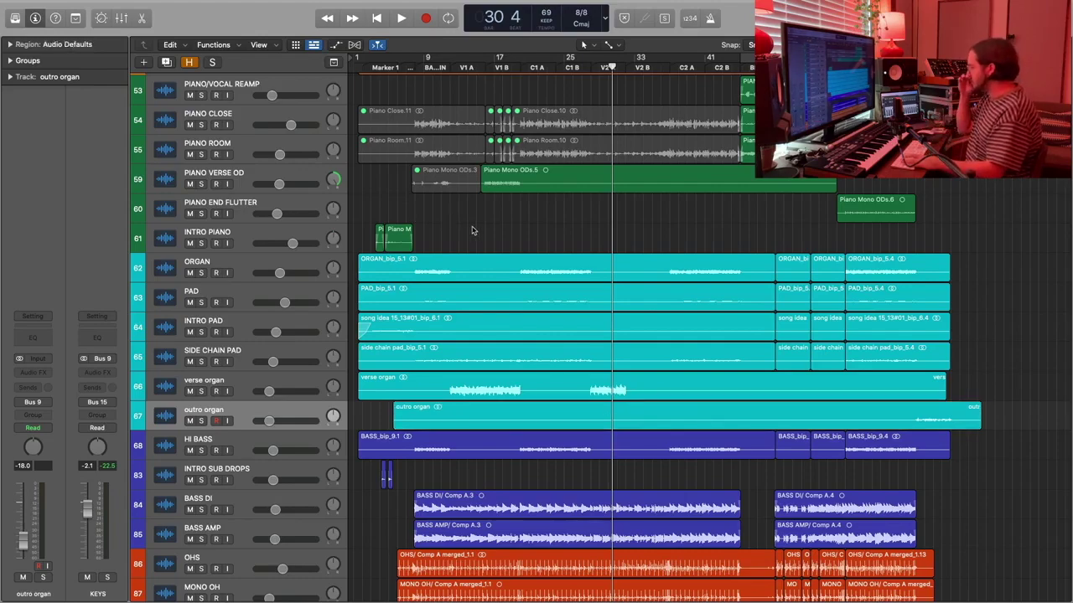
# Scroll up to the LV lead vocal track, select it, and place the playhead at bar 12.
pyautogui.scroll(15, 472, 243)
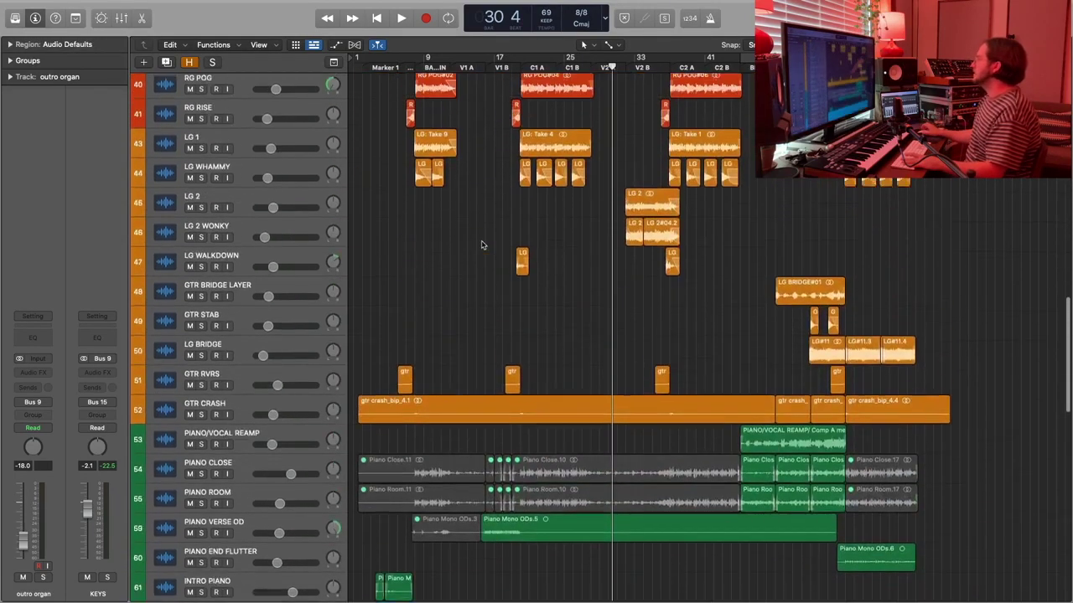
pyautogui.scroll(5, 542, 232)
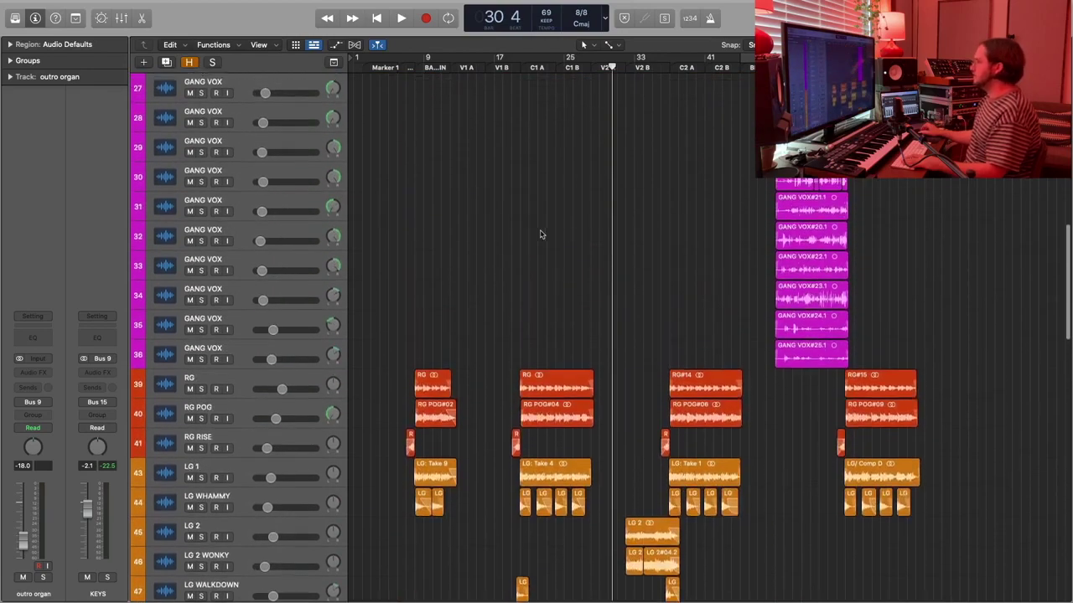
pyautogui.press('x')
pyautogui.hscroll(-2, 719, 501)
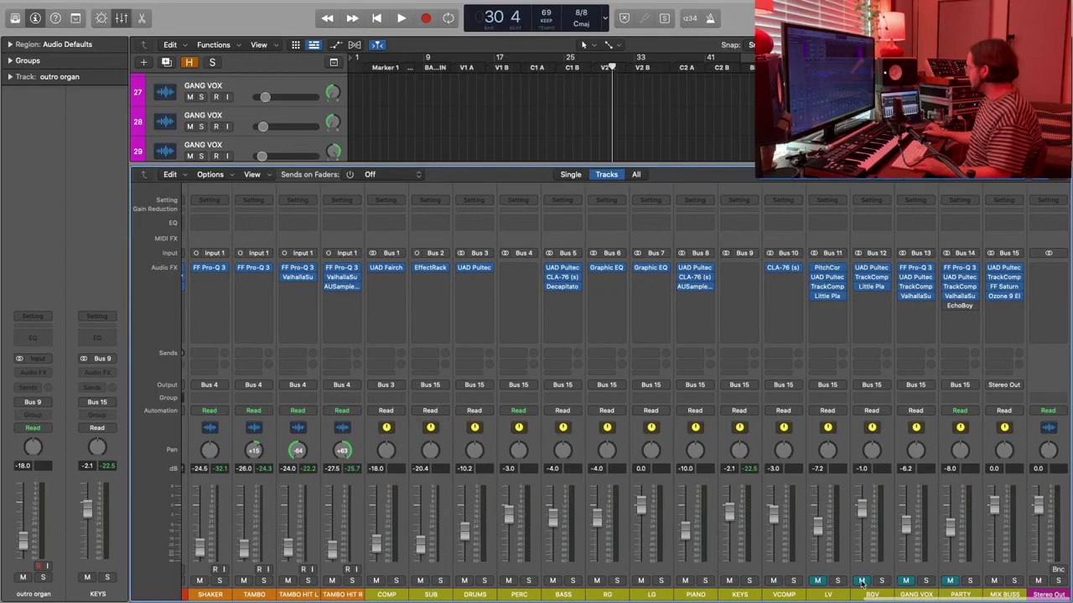
pyautogui.press('x')
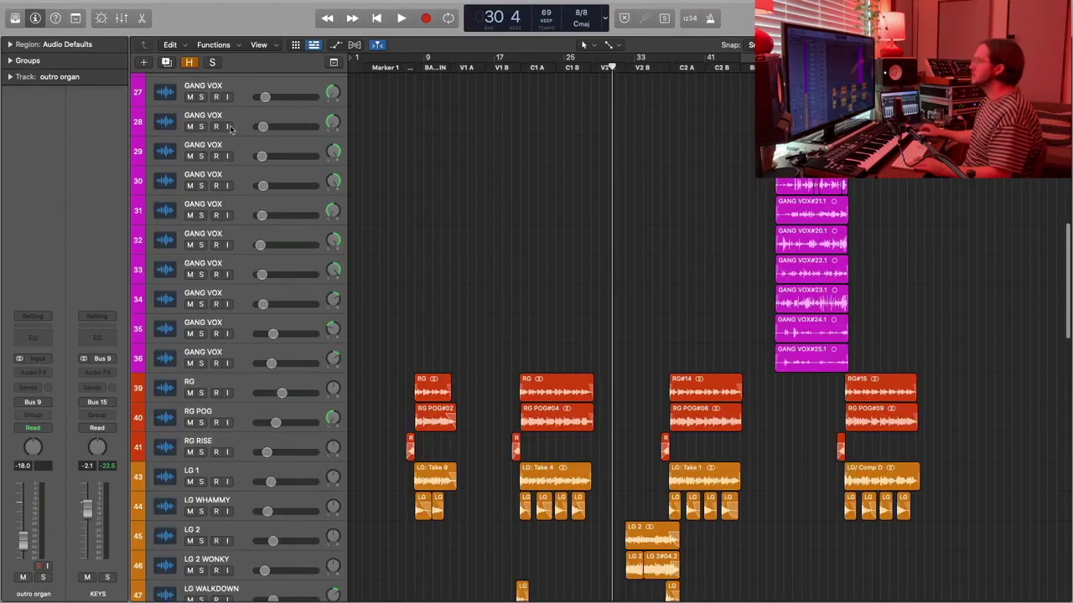
pyautogui.scroll(5, 503, 335)
pyautogui.scroll(3, 376, 239)
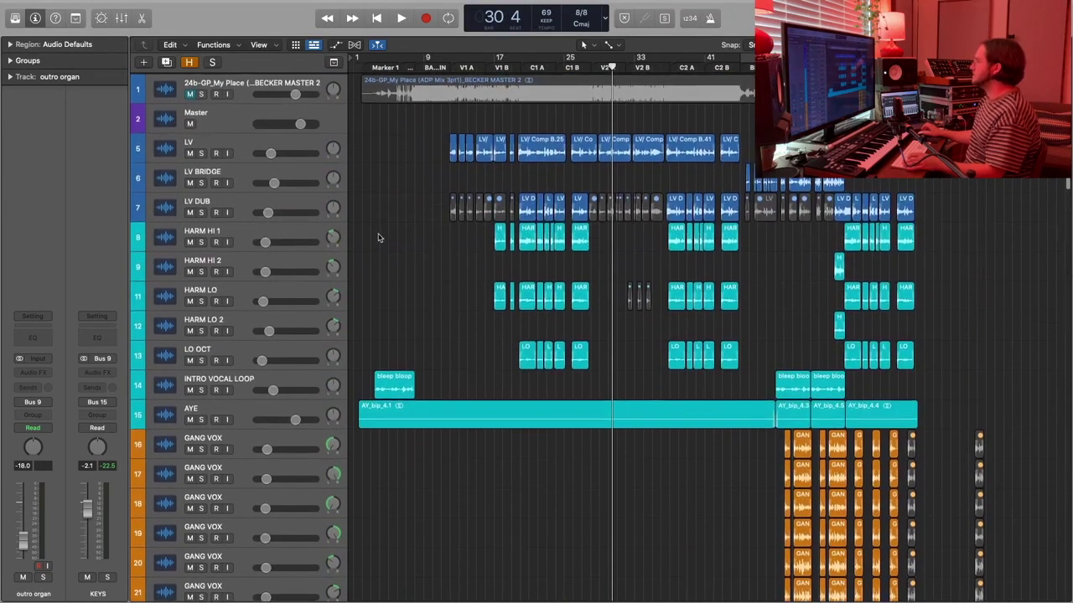
pyautogui.click(242, 147)
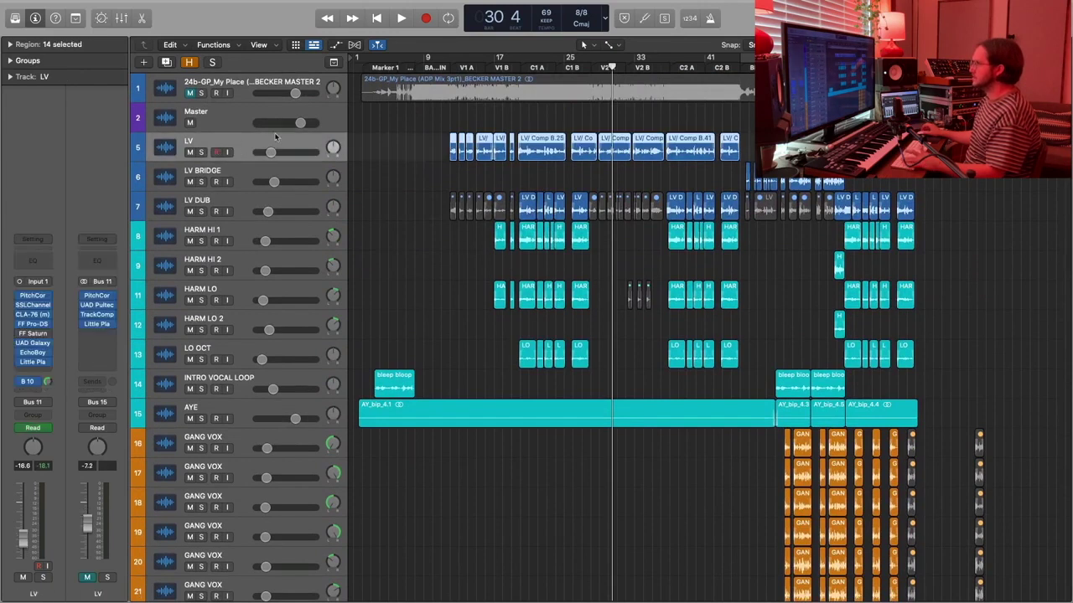
pyautogui.click(450, 67)
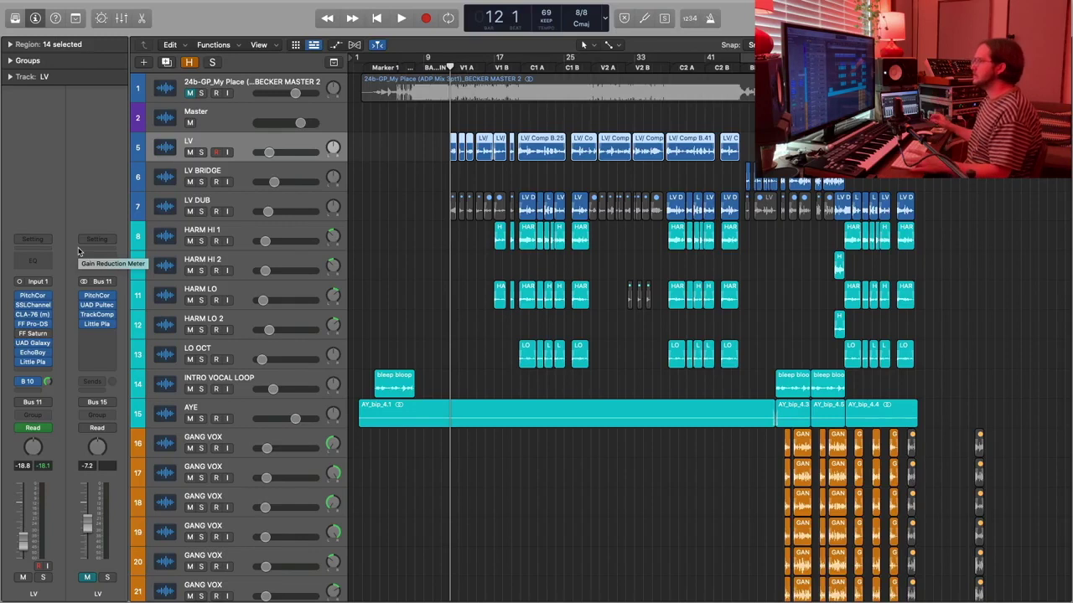
# Solo LV and LV DUB and play them together from bar 19.
pyautogui.click(200, 153)
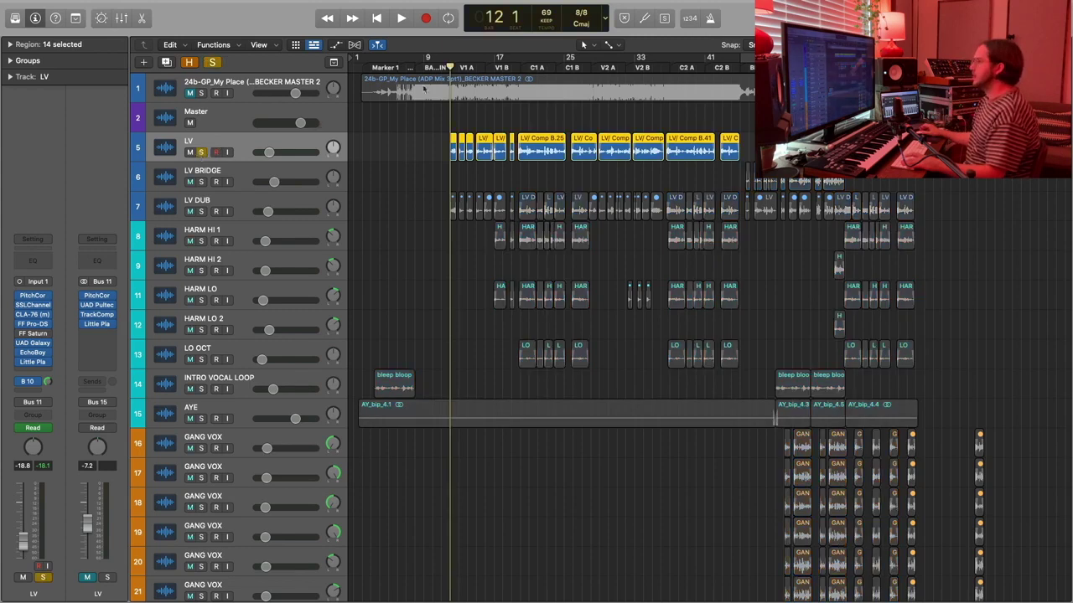
pyautogui.click(516, 70)
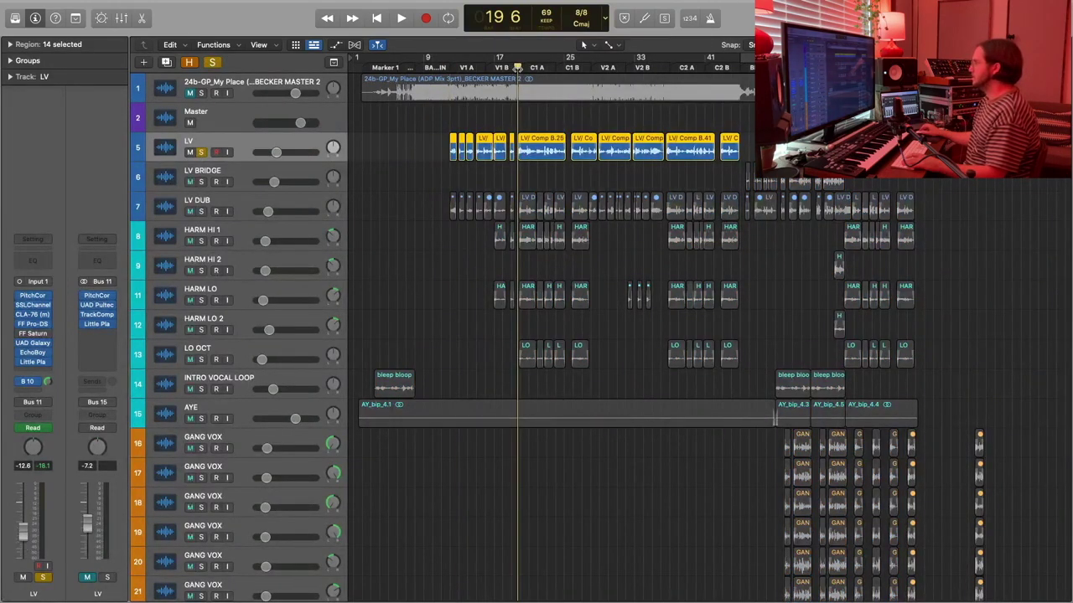
pyautogui.click(207, 202)
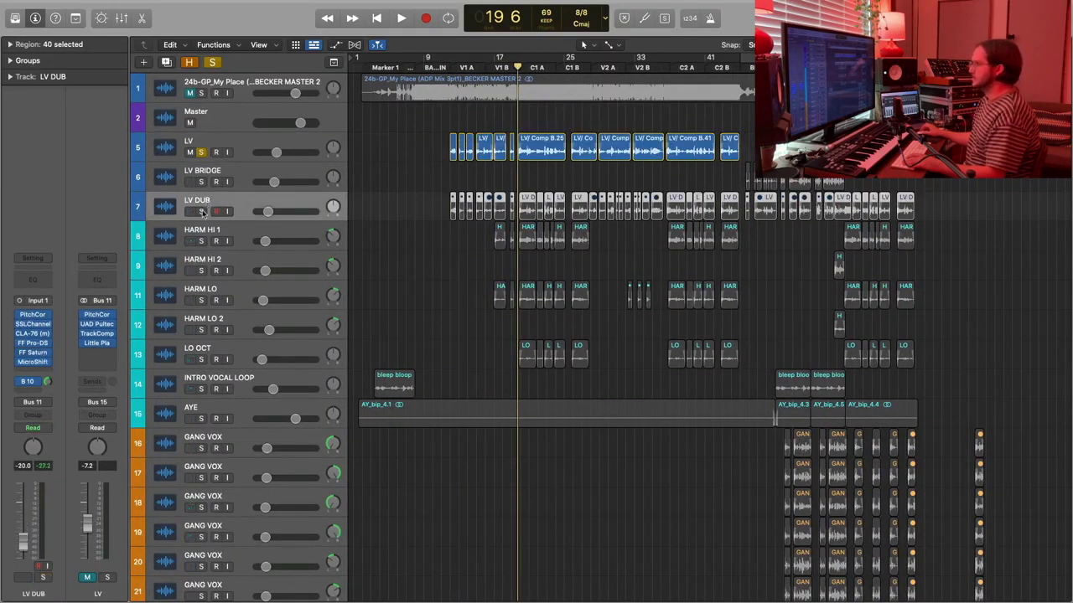
pyautogui.click(201, 212)
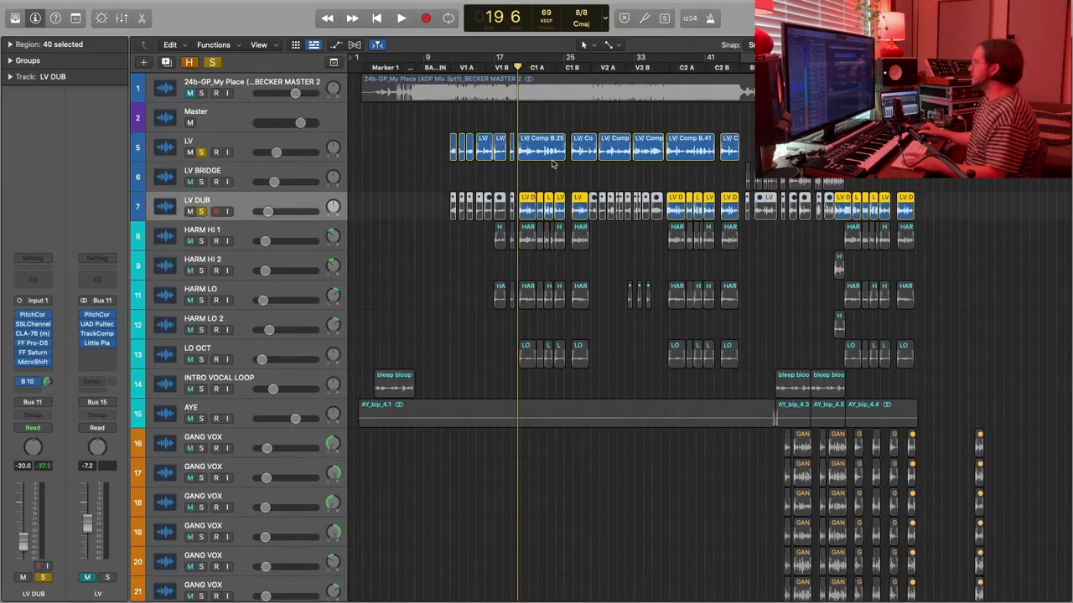
pyautogui.press('space')
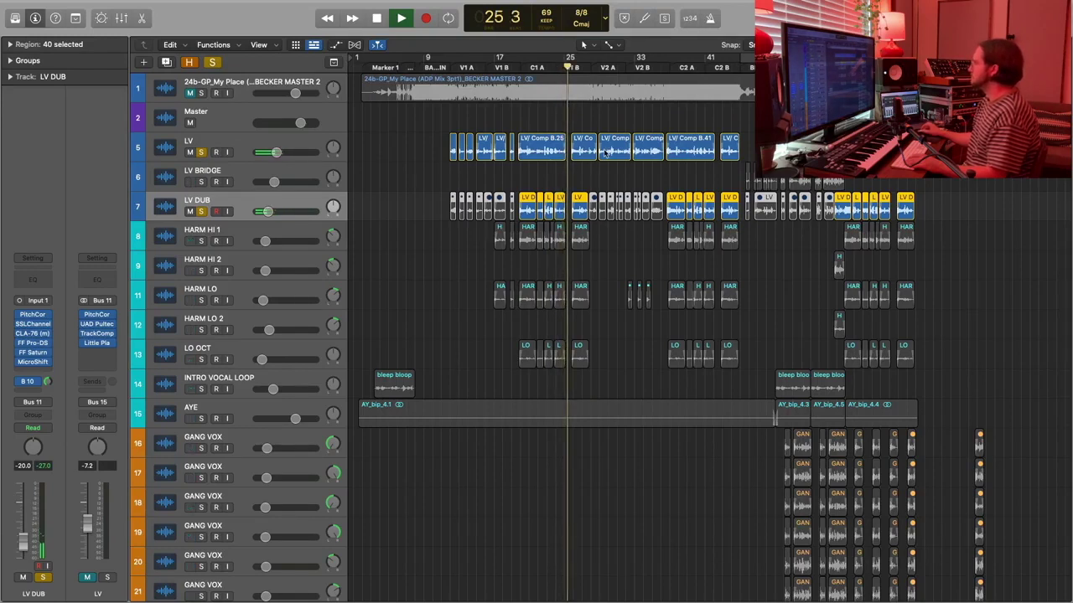
pyautogui.press('space')
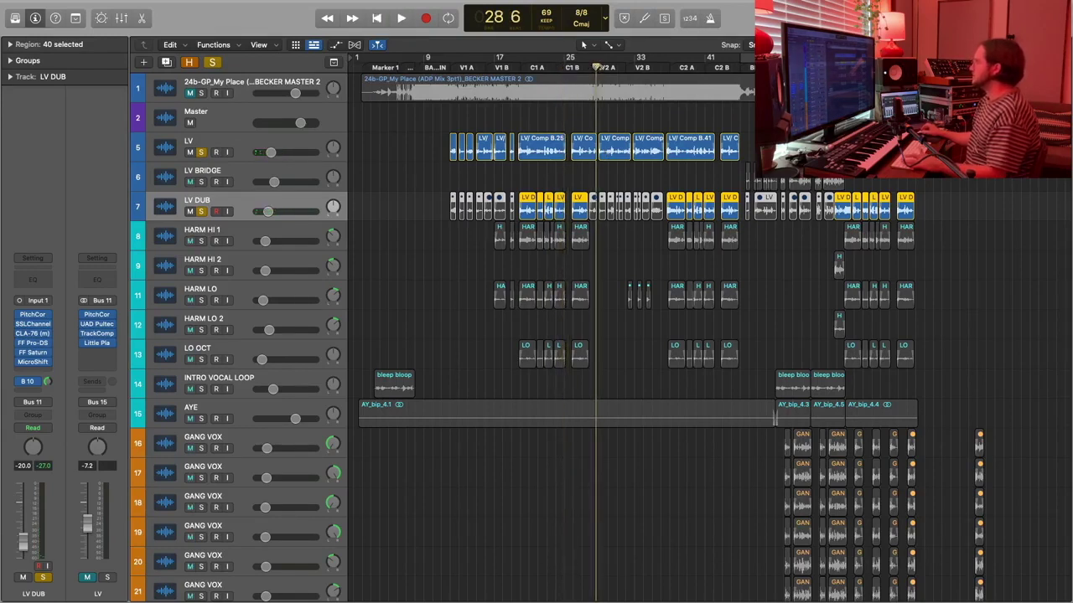
# Zoom in horizontally and resume the soloed vocals from bar 28 to bar 36.
pyautogui.press(',')
pyautogui.press('.')
pyautogui.press('super+Right')
pyautogui.press('super+Right')
pyautogui.press('super+Right')
pyautogui.press('.')
pyautogui.press('.')
pyautogui.press('space')
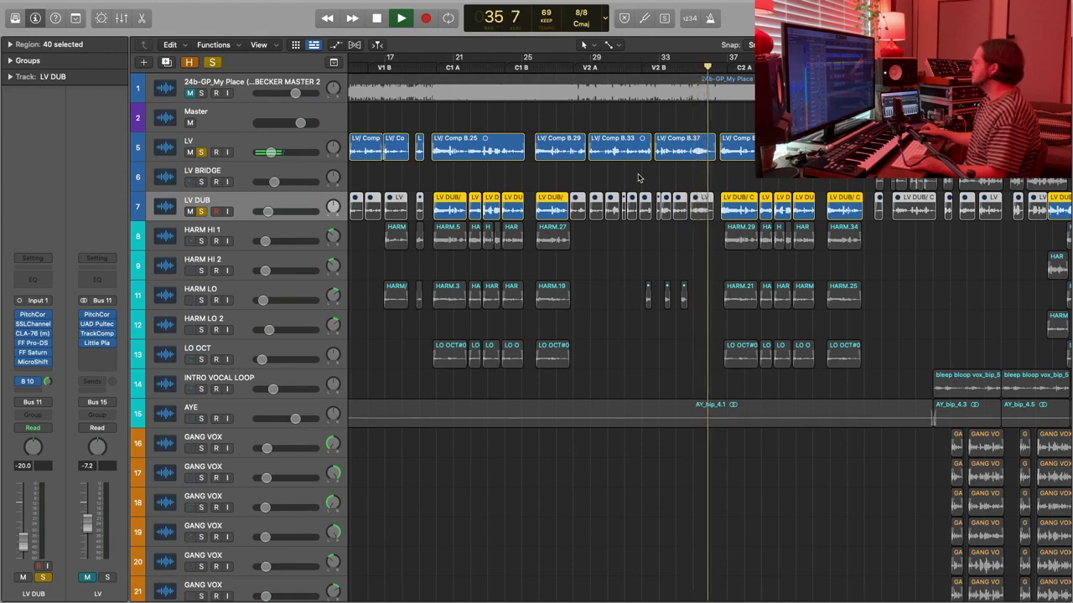
pyautogui.press('space')
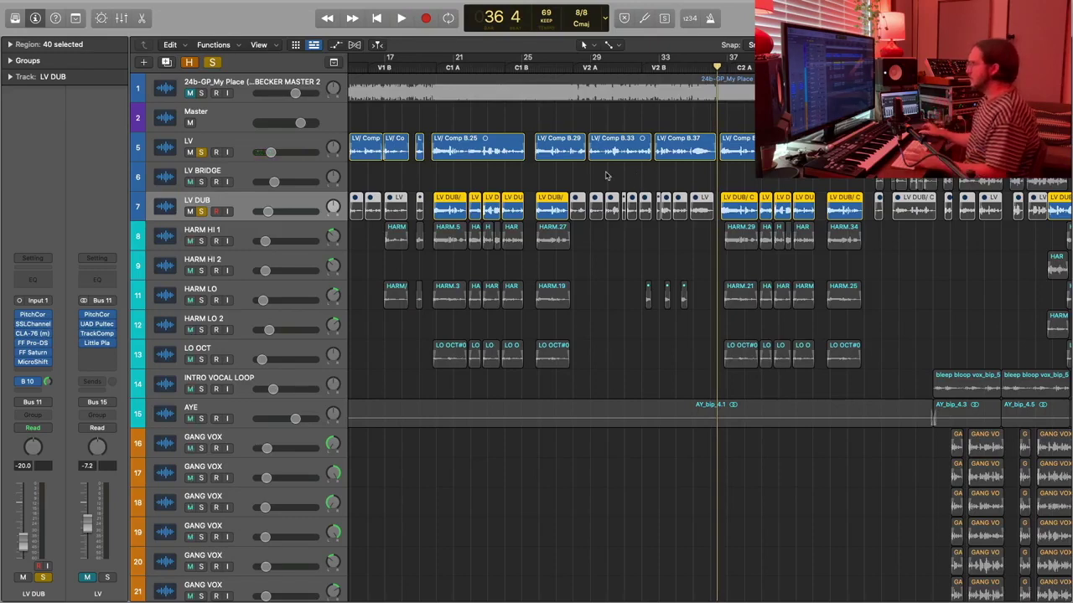
pyautogui.click(201, 144)
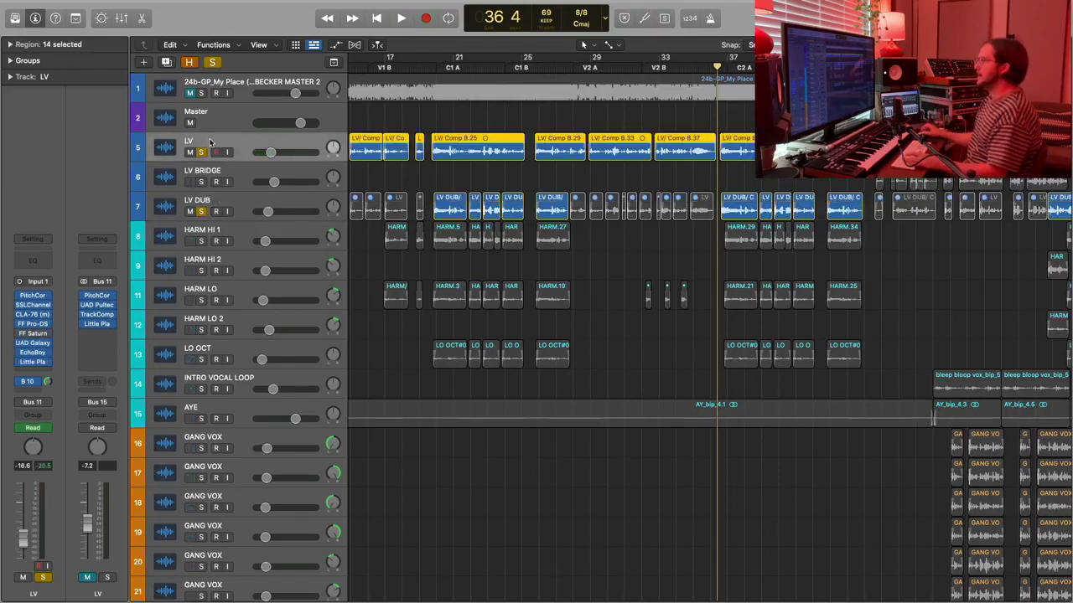
# Toggle the LV track's solo on and off, leaving it unsoloed.
pyautogui.hscroll(2, 210, 141)
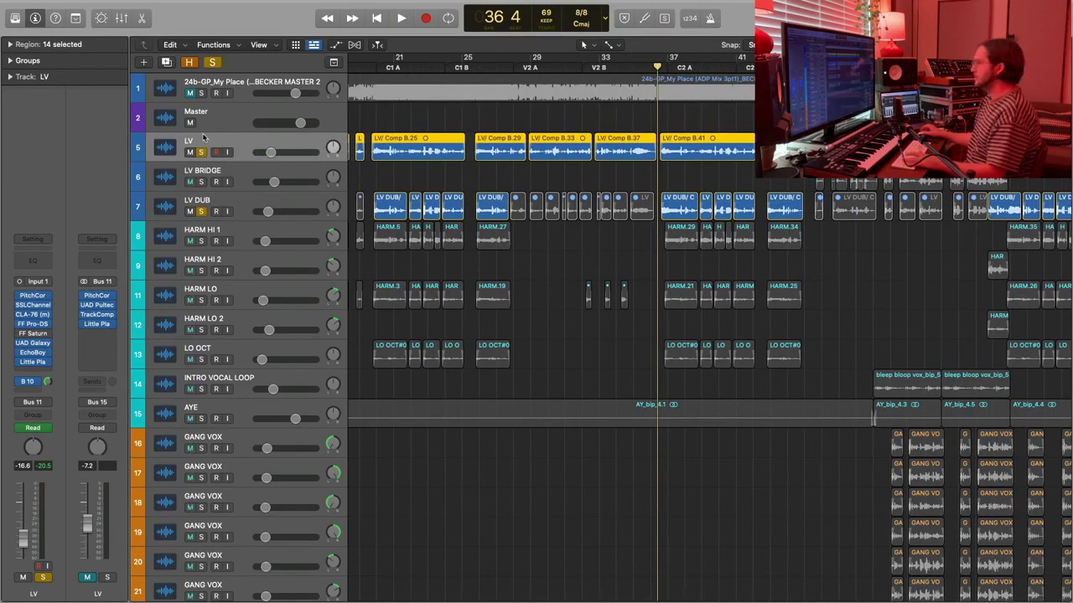
pyautogui.click(202, 153)
pyautogui.click(202, 153)
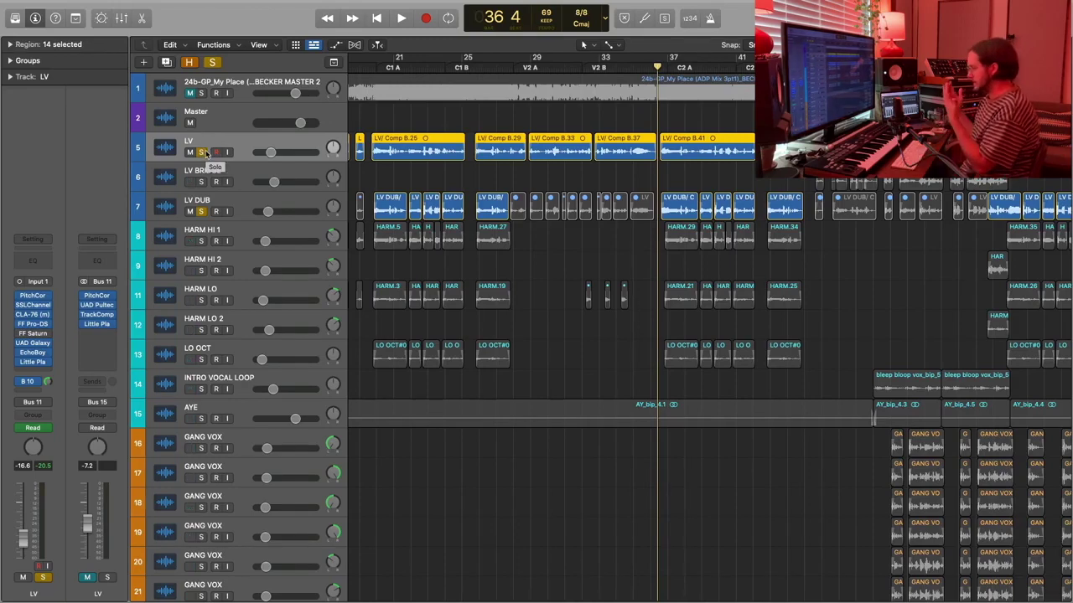
pyautogui.hscroll(-1, 206, 152)
pyautogui.click(202, 152)
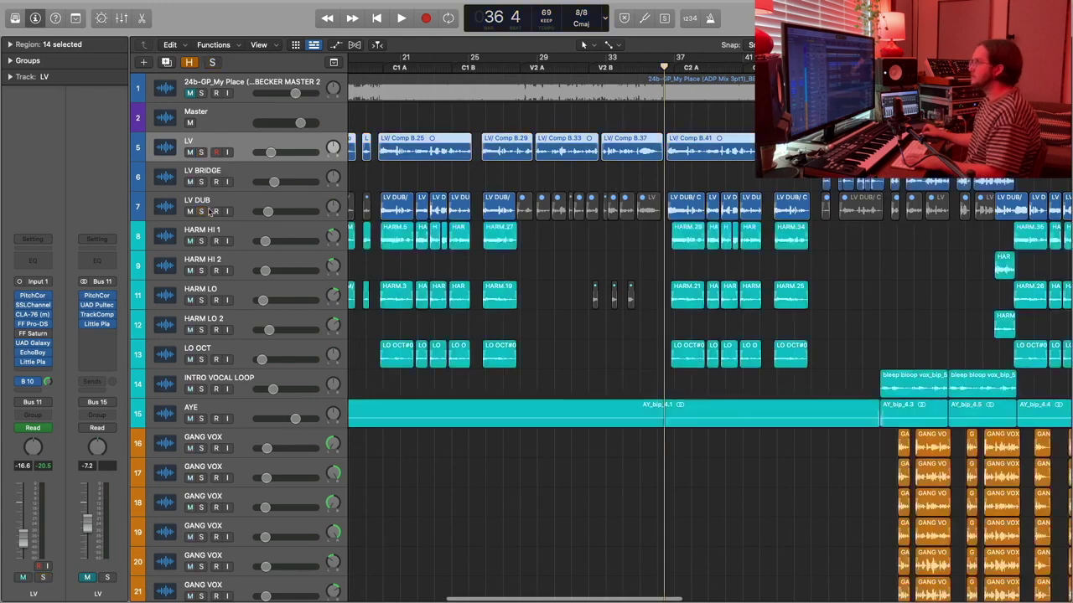
# Play the bridge from bar 45 with only LV BRIDGE soloed.
pyautogui.hscroll(1, 194, 142)
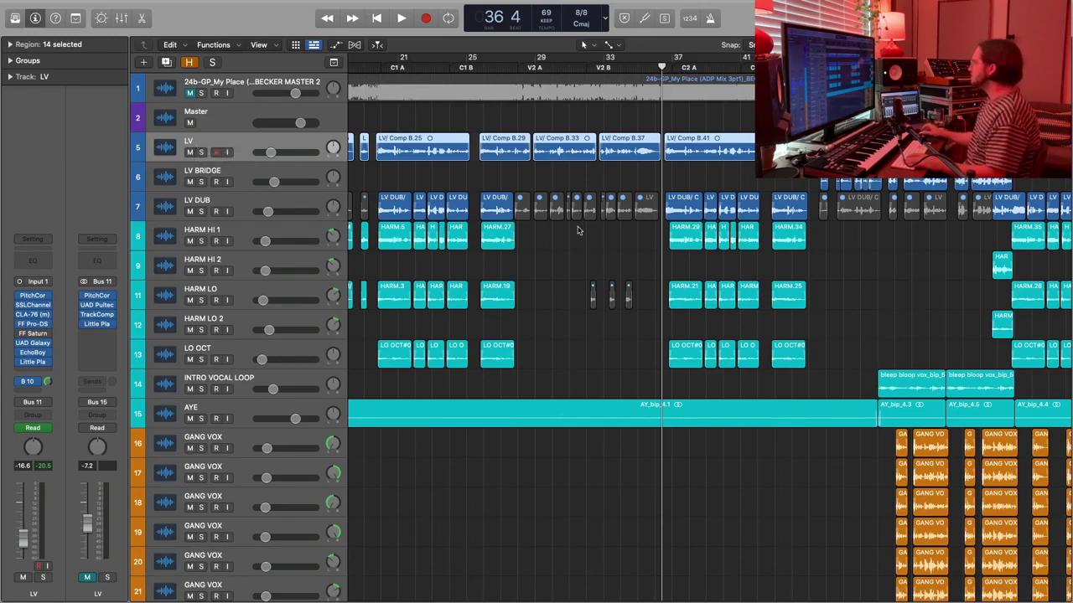
pyautogui.hscroll(5, 579, 229)
pyautogui.hscroll(3, 579, 229)
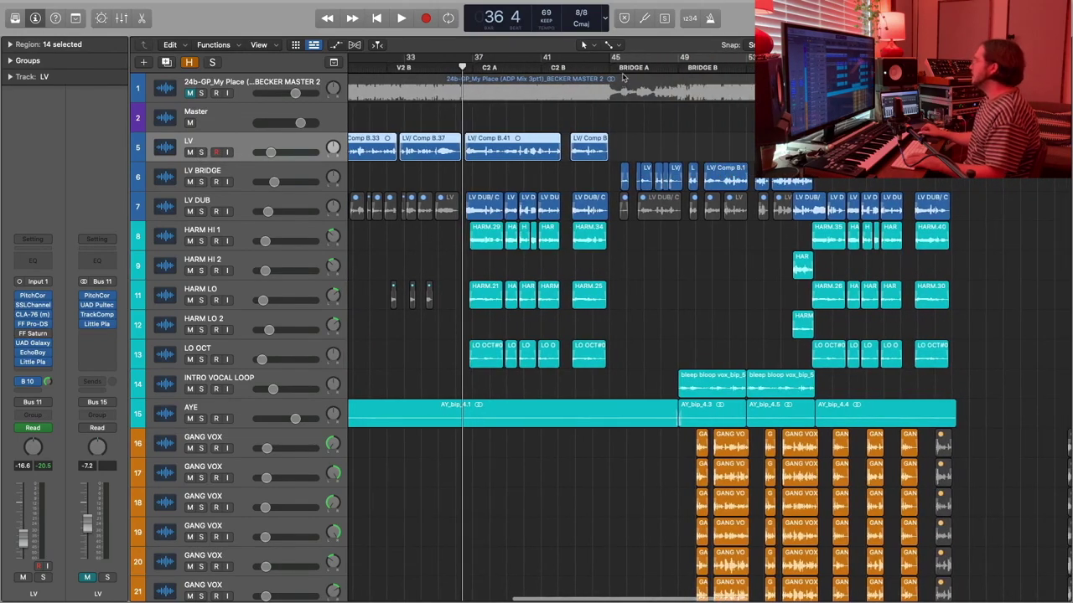
pyautogui.click(623, 68)
pyautogui.click(617, 67)
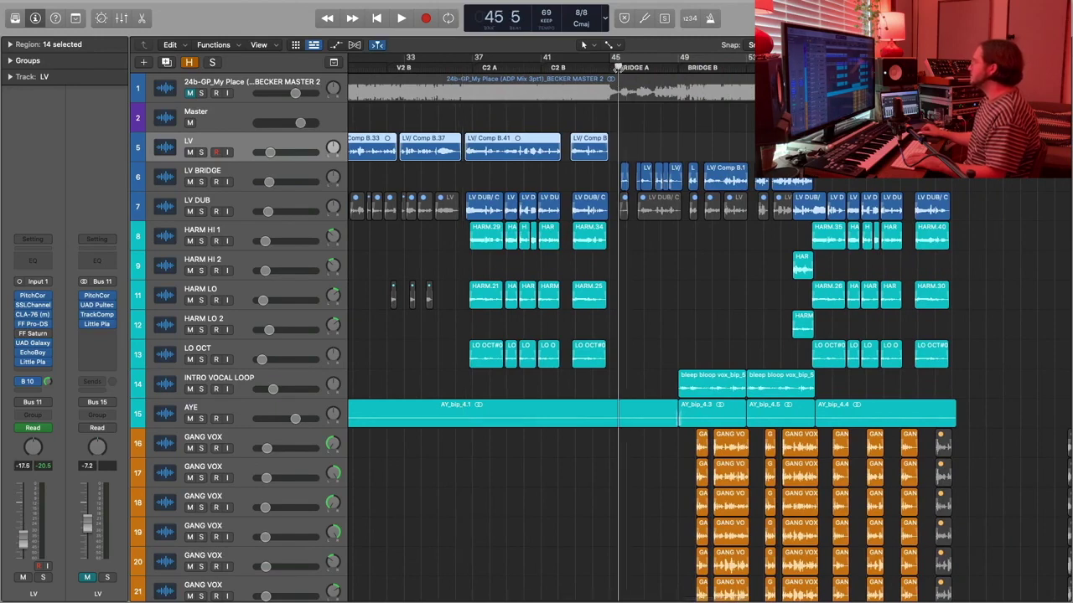
pyautogui.click(240, 180)
pyautogui.press('s')
pyautogui.press('space')
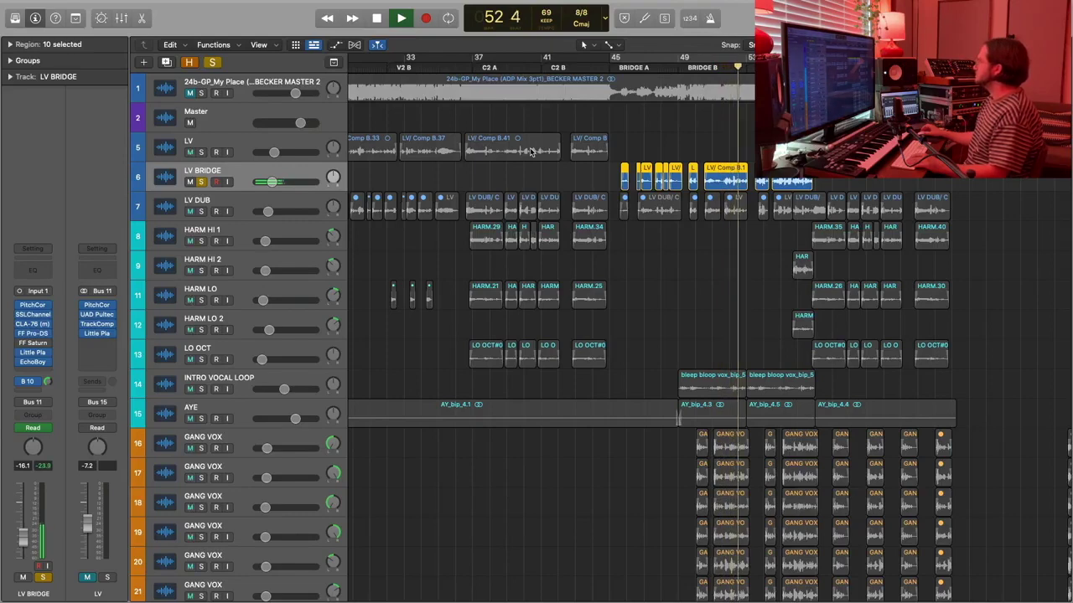
# Stop playback, unsolo LV BRIDGE, zoom out to the whole arrangement and return to bar 20.
pyautogui.press('space')
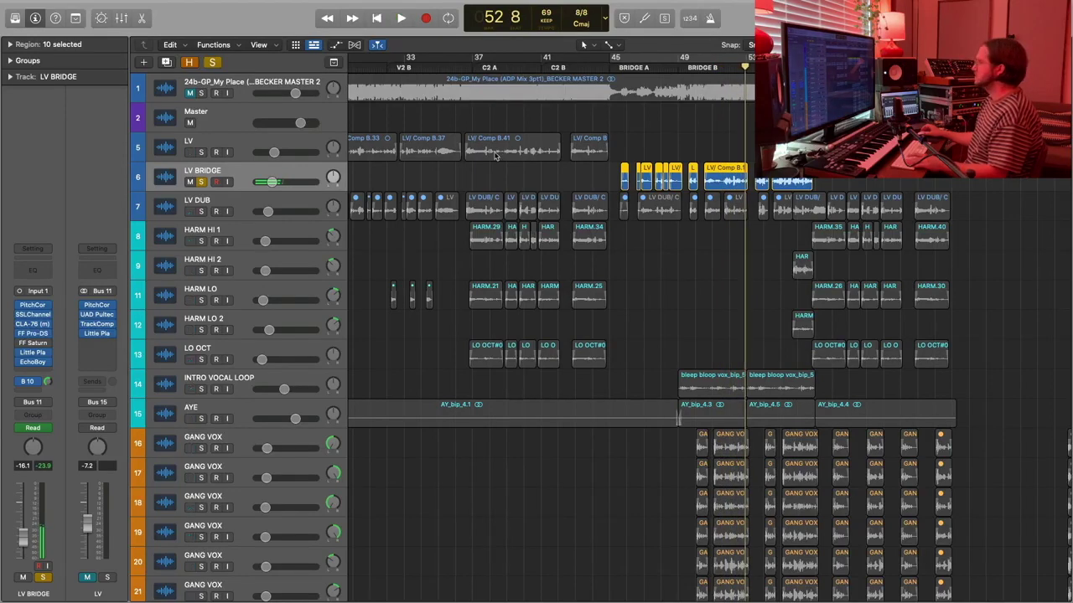
pyautogui.press('s')
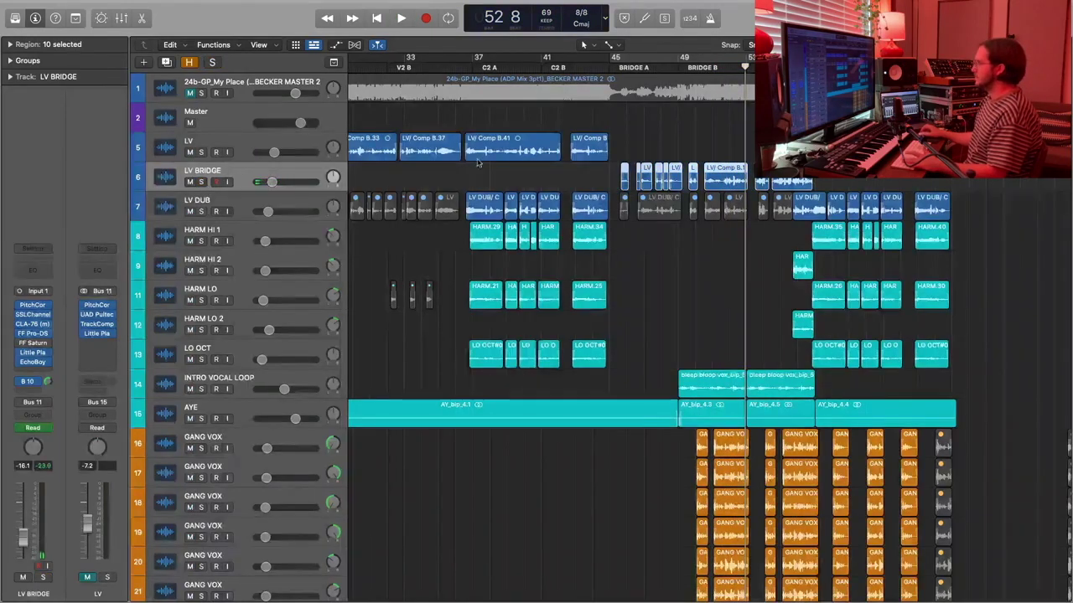
pyautogui.click(477, 157)
pyautogui.click(448, 176)
pyautogui.click(226, 173)
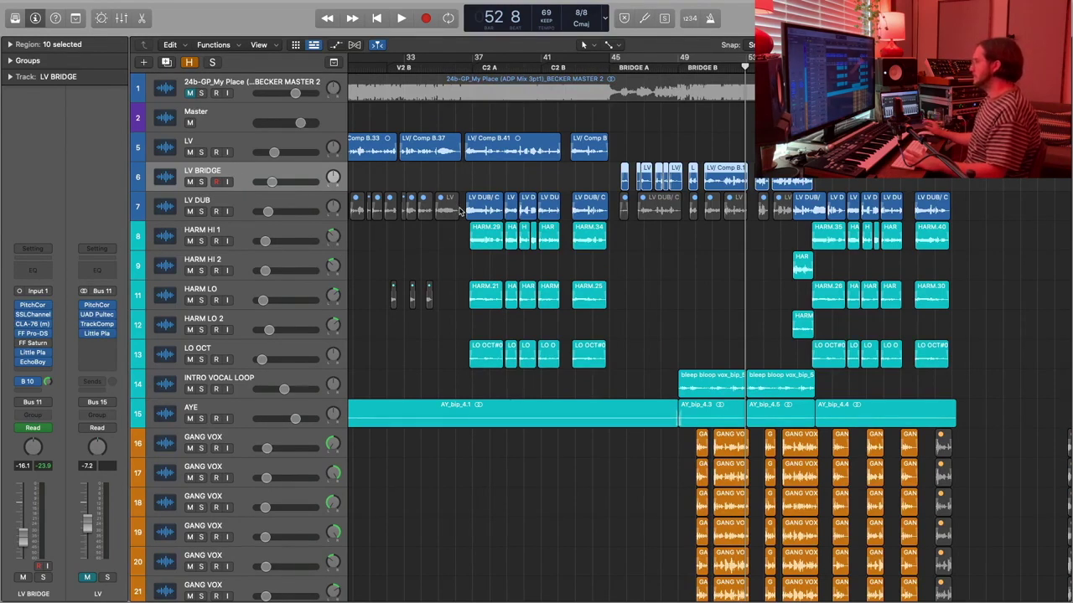
pyautogui.click(455, 257)
pyautogui.press('super+Left')
pyautogui.press('super+Left')
pyautogui.press('super+Left')
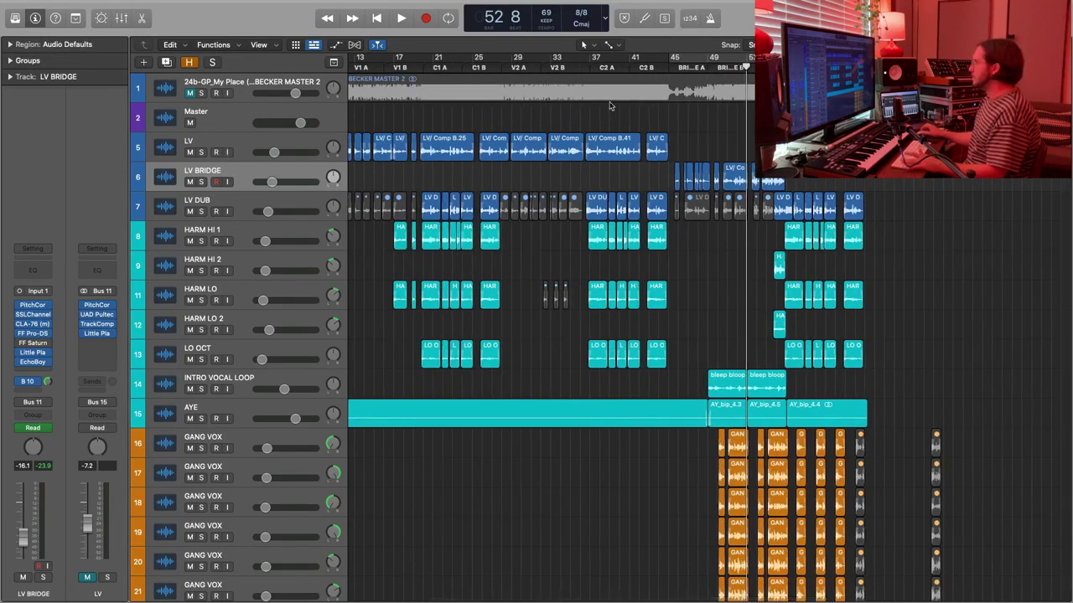
pyautogui.click(423, 67)
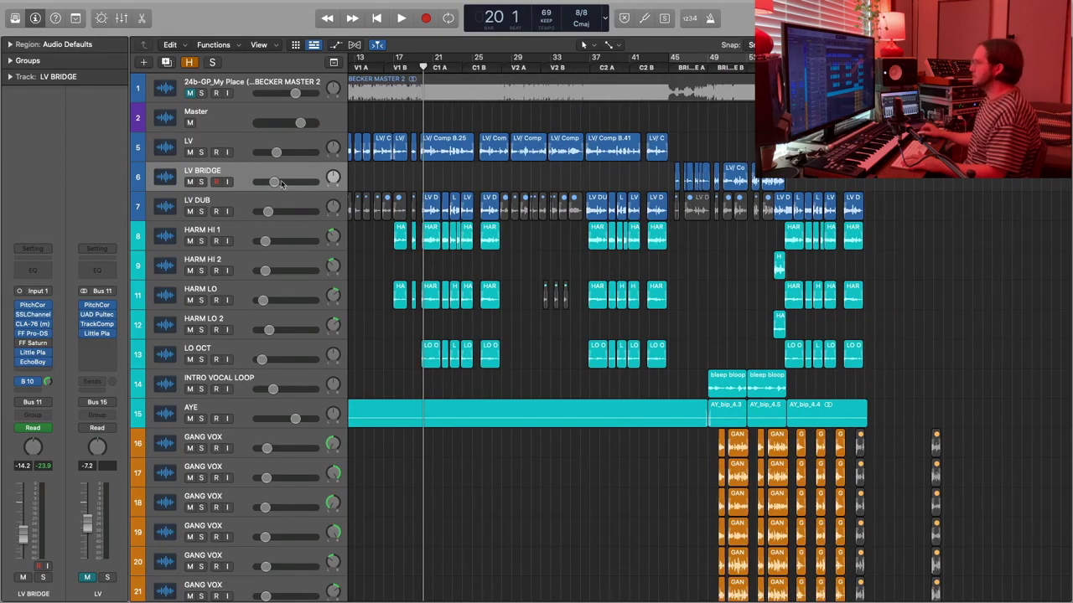
# Mute the BGV and GANG VOX buses in the Mixer.
pyautogui.click(223, 228)
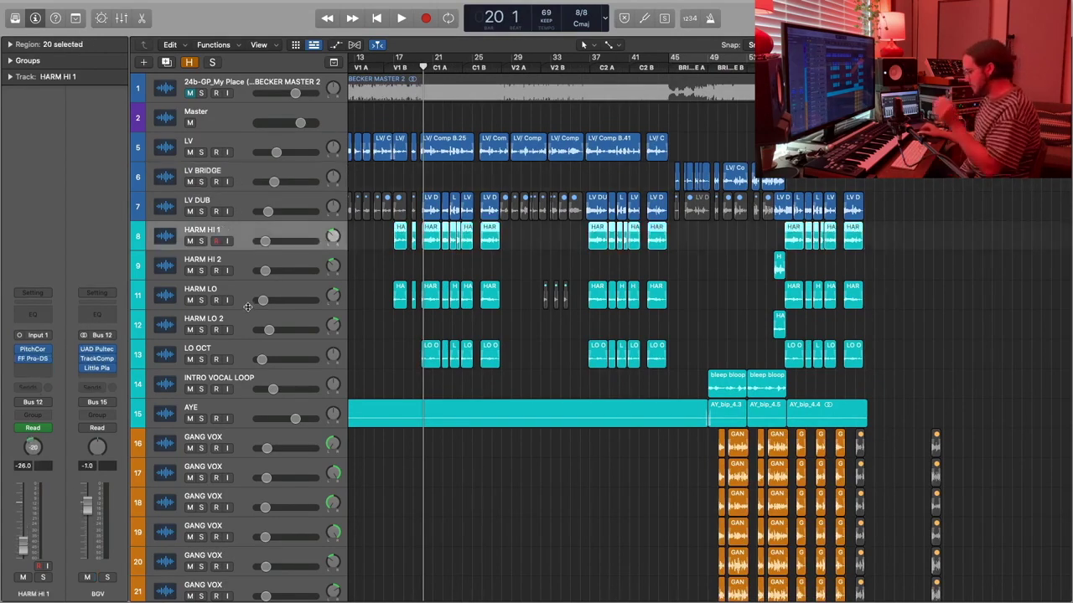
pyautogui.press('x')
pyautogui.hscroll(15, 683, 525)
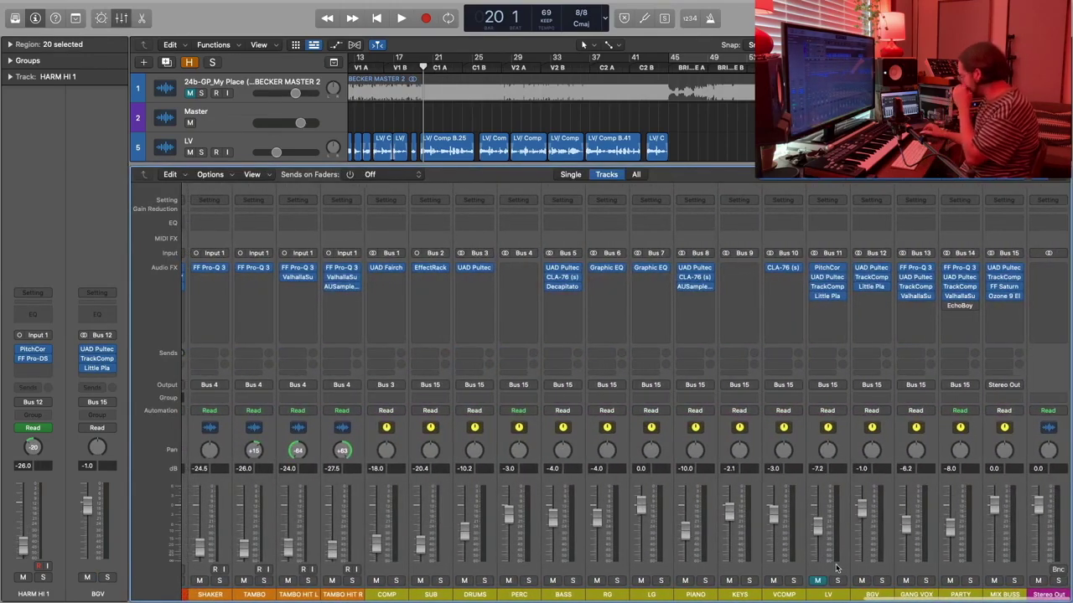
pyautogui.click(863, 581)
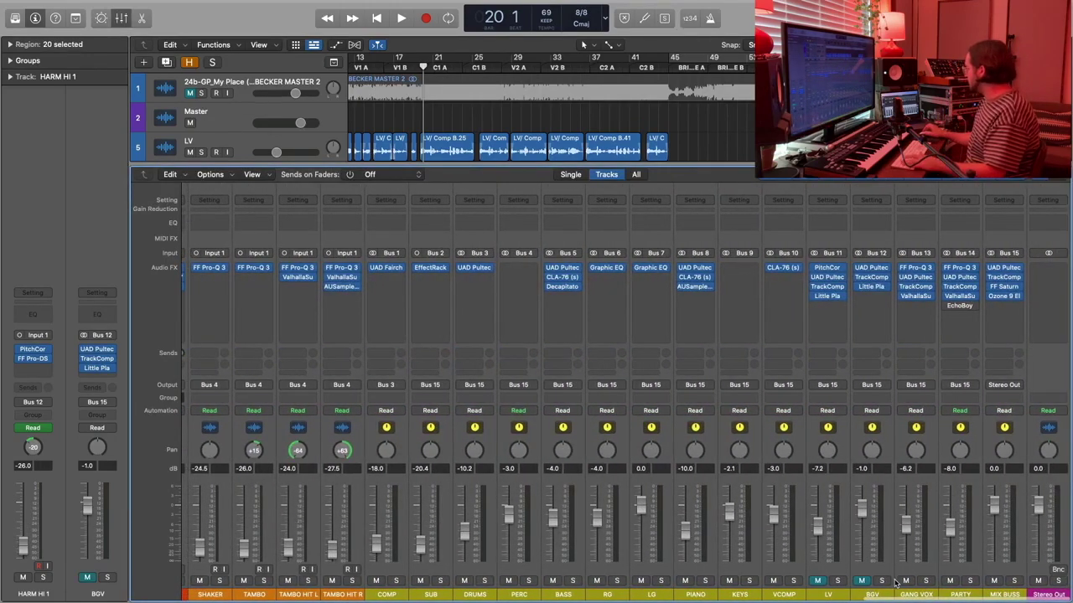
pyautogui.click(905, 580)
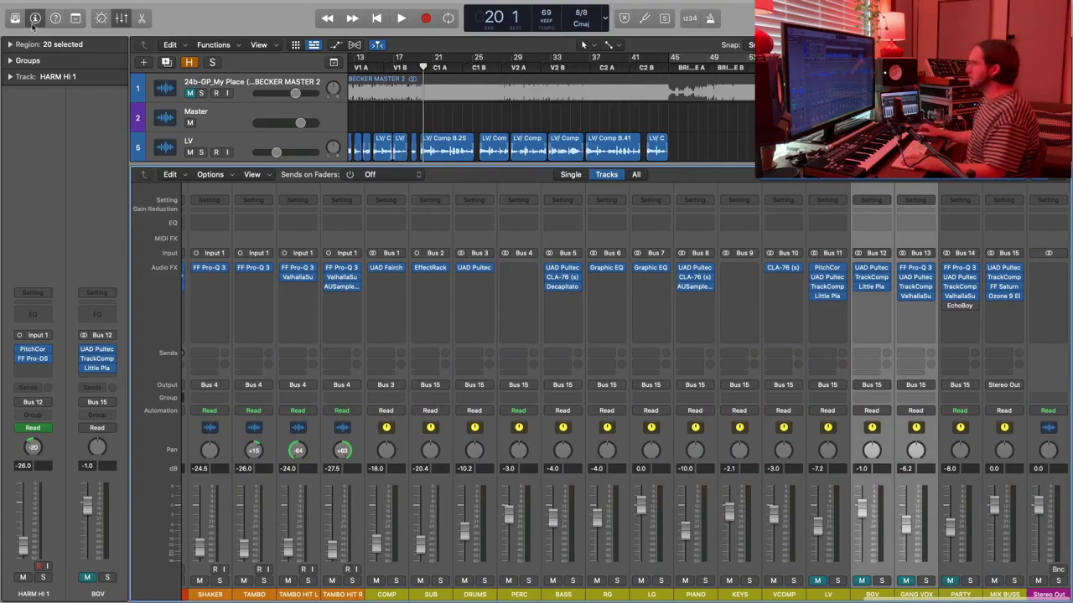
pyautogui.press('x')
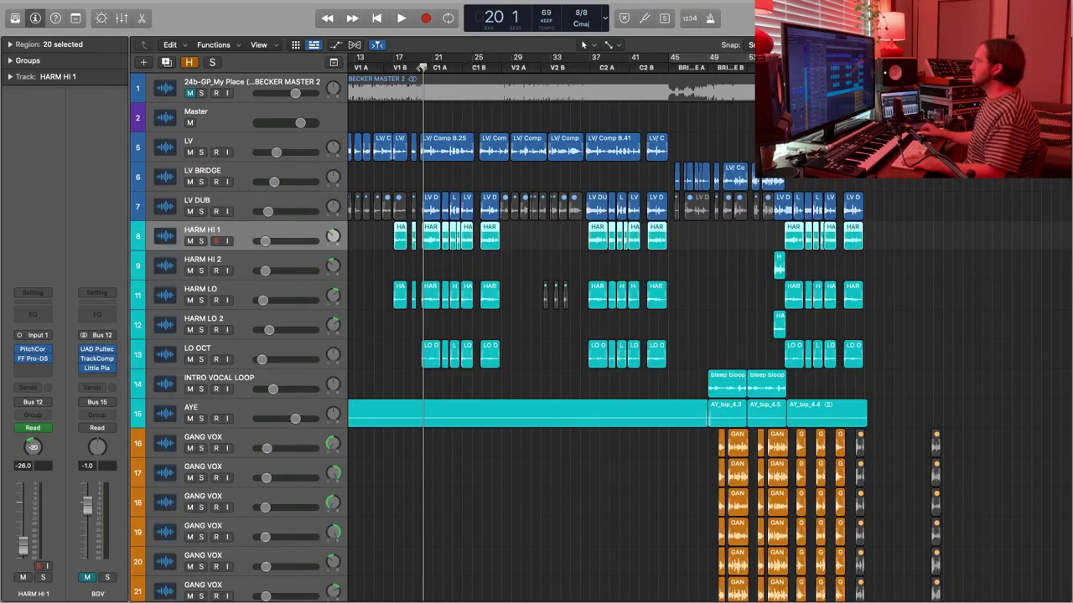
# Put the playhead at bar 45 and bring the piano tracks into view.
pyautogui.click(421, 67)
pyautogui.moveTo(421, 67); pyautogui.dragTo(416, 67)
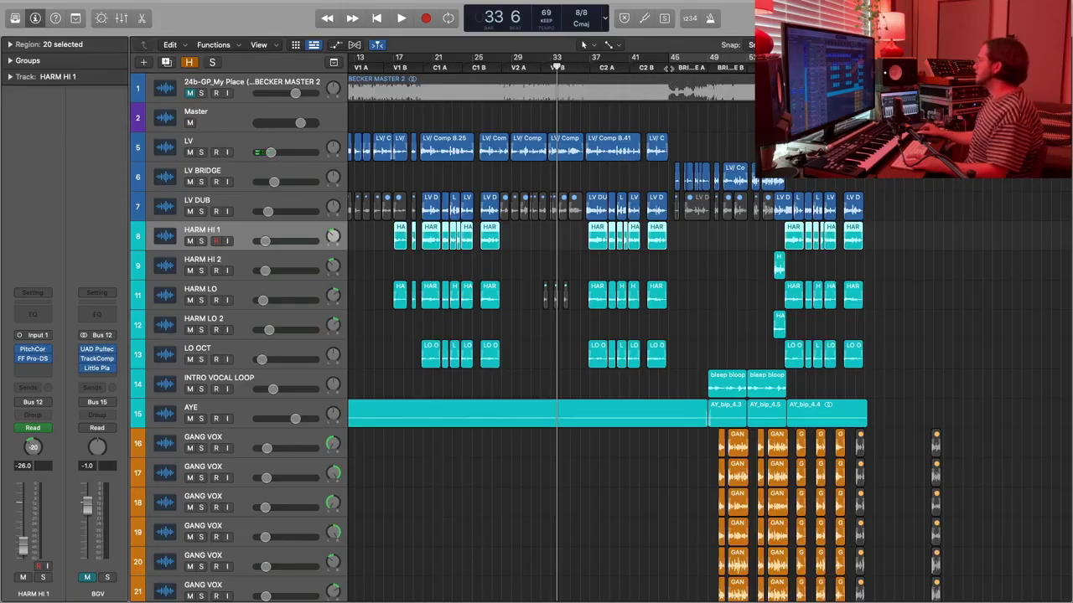
pyautogui.click(667, 67)
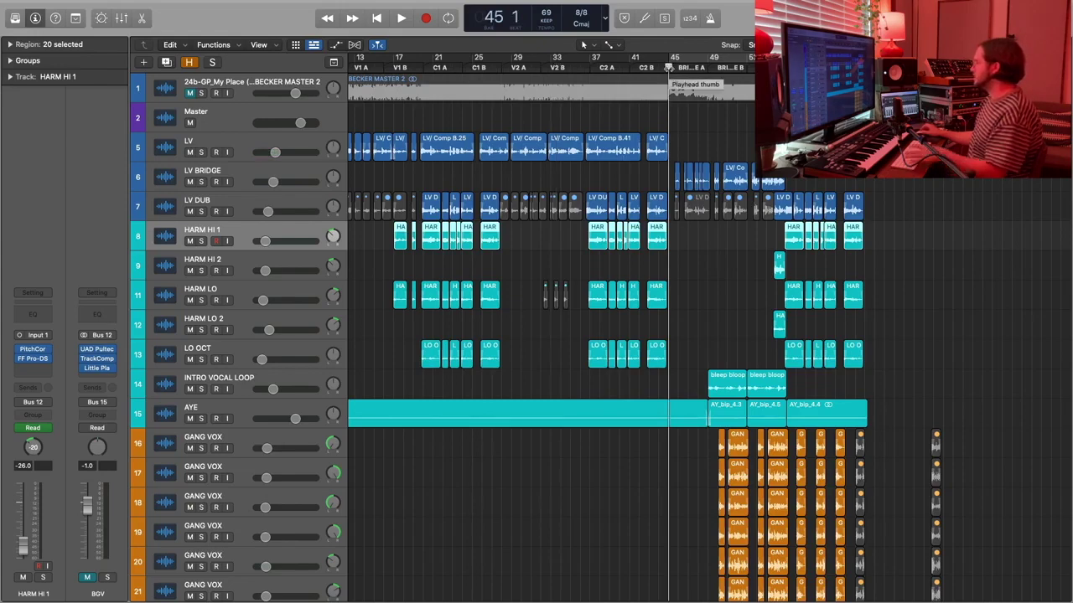
pyautogui.moveTo(668, 67); pyautogui.dragTo(674, 67)
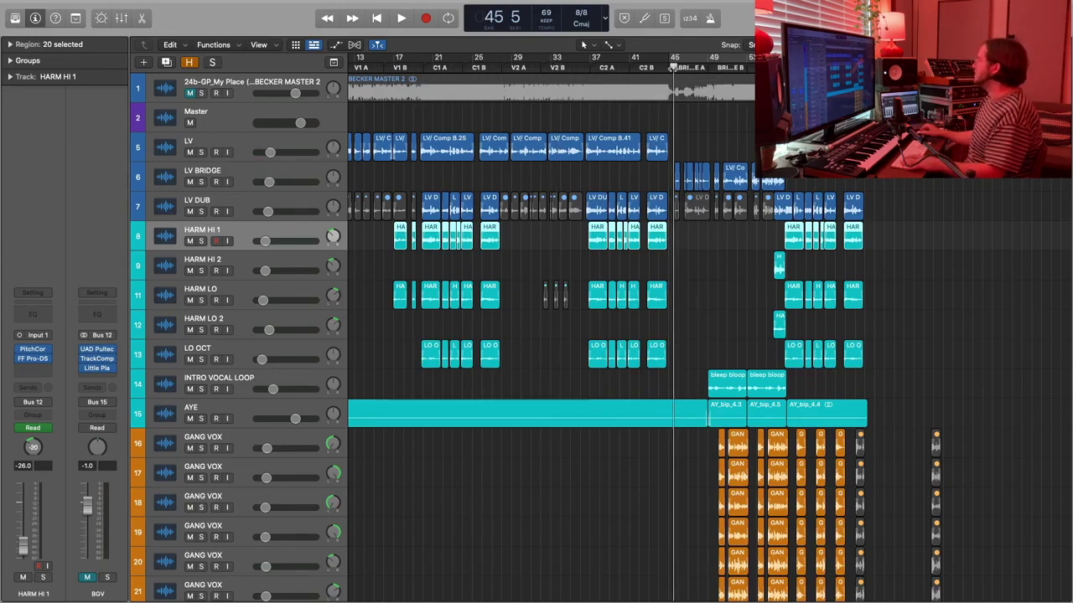
pyautogui.hscroll(2, 568, 230)
pyautogui.scroll(-6, 564, 260)
pyautogui.scroll(-15, 564, 261)
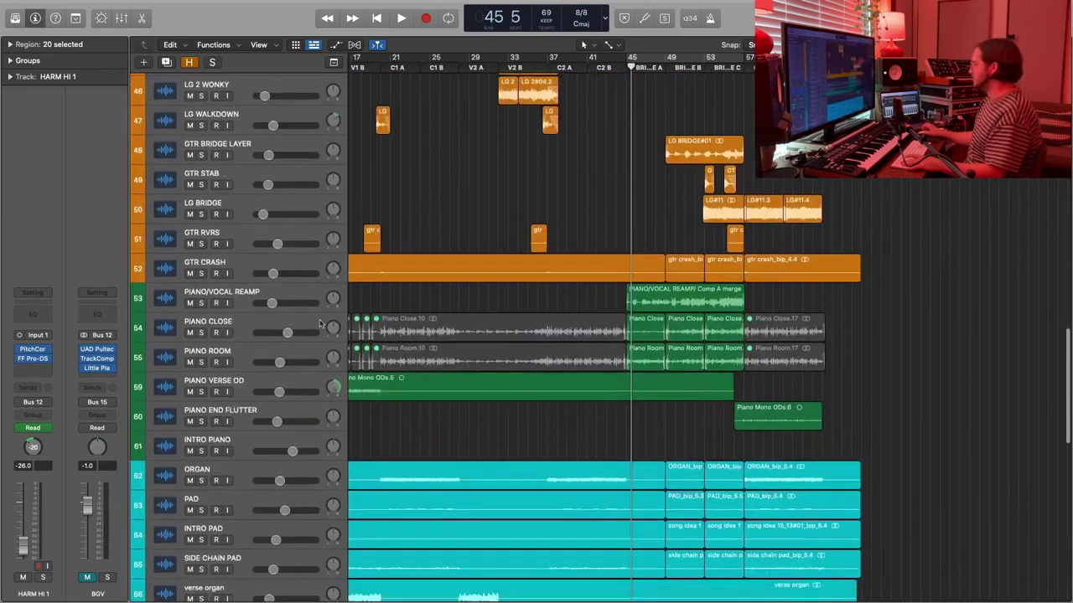
pyautogui.scroll(-1, 320, 324)
# Solo PIANO/VOCAL REAMP and play it twice through the bridge.
pyautogui.click(302, 290)
pyautogui.press('s')
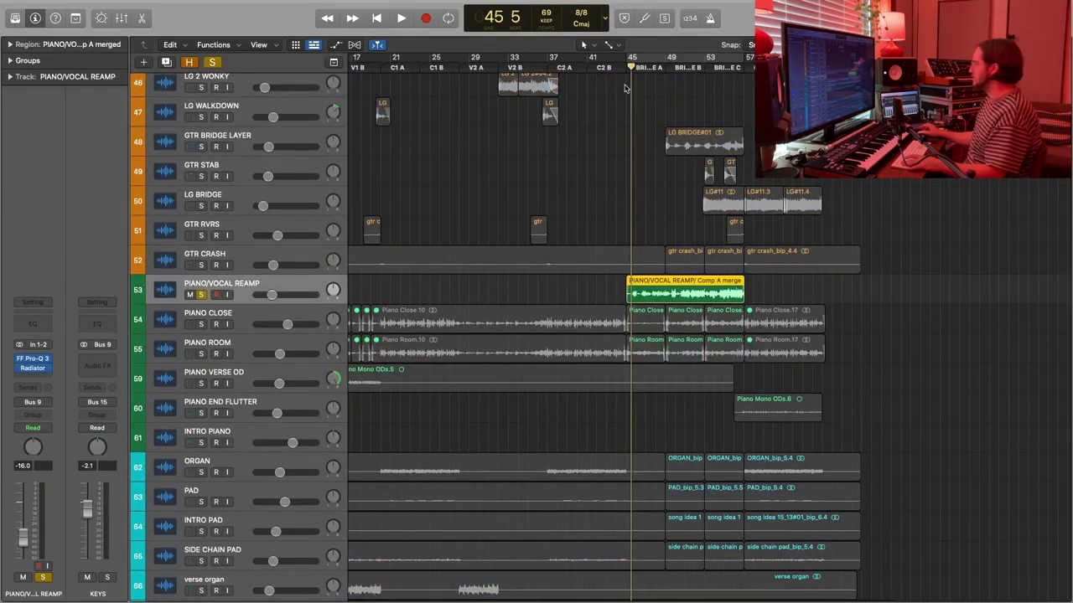
pyautogui.press('space')
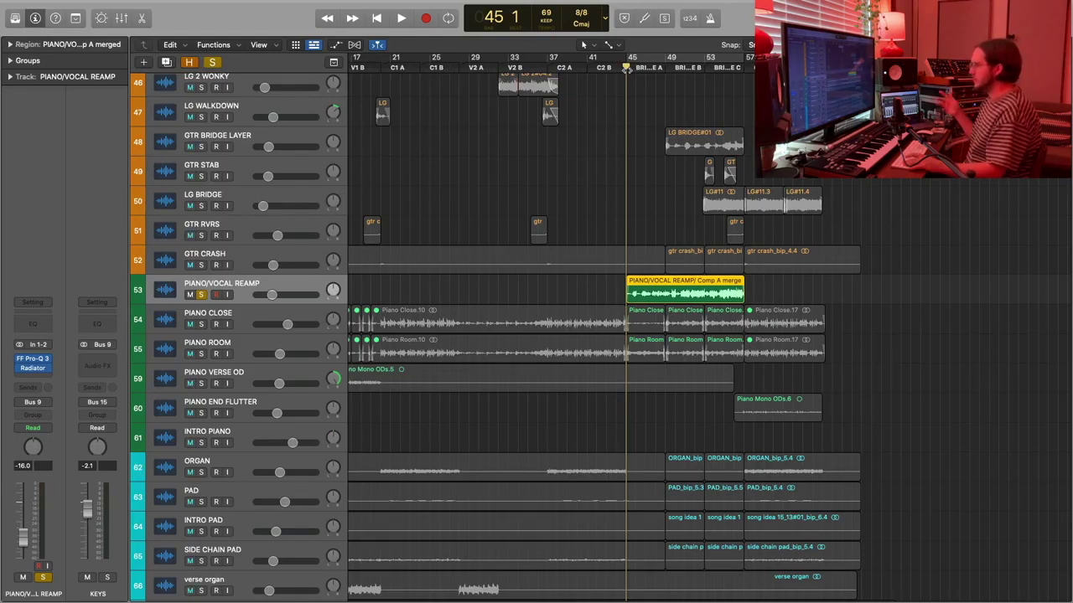
pyautogui.press('space')
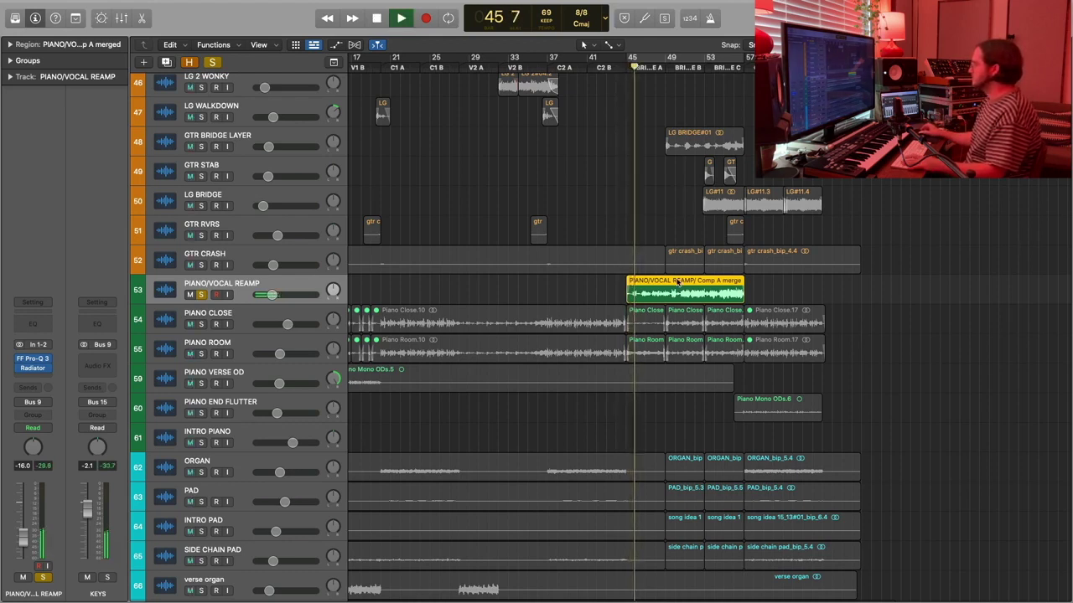
pyautogui.press('space')
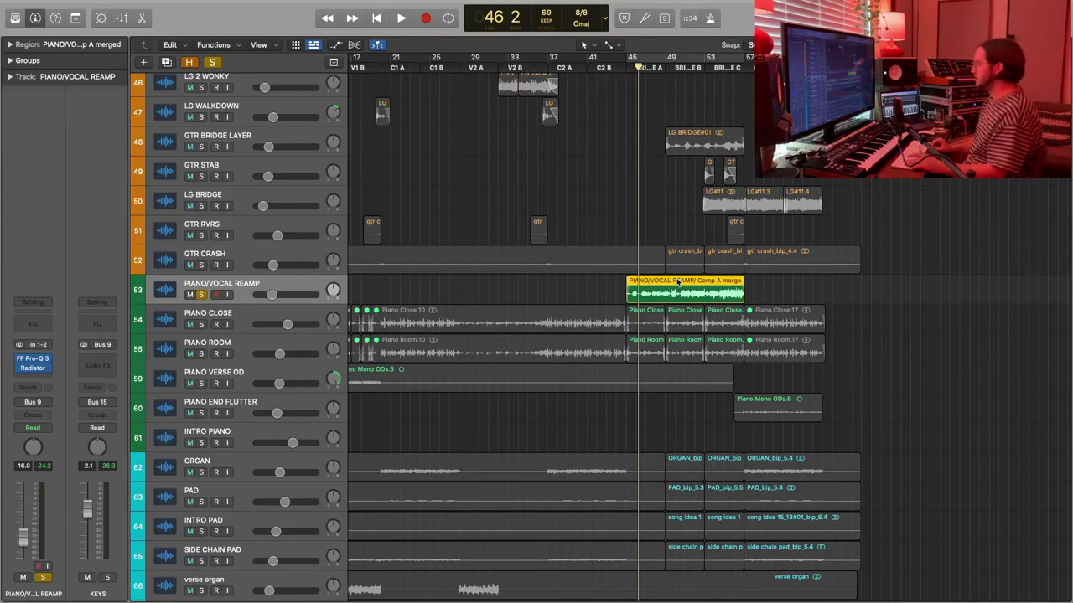
pyautogui.press('space')
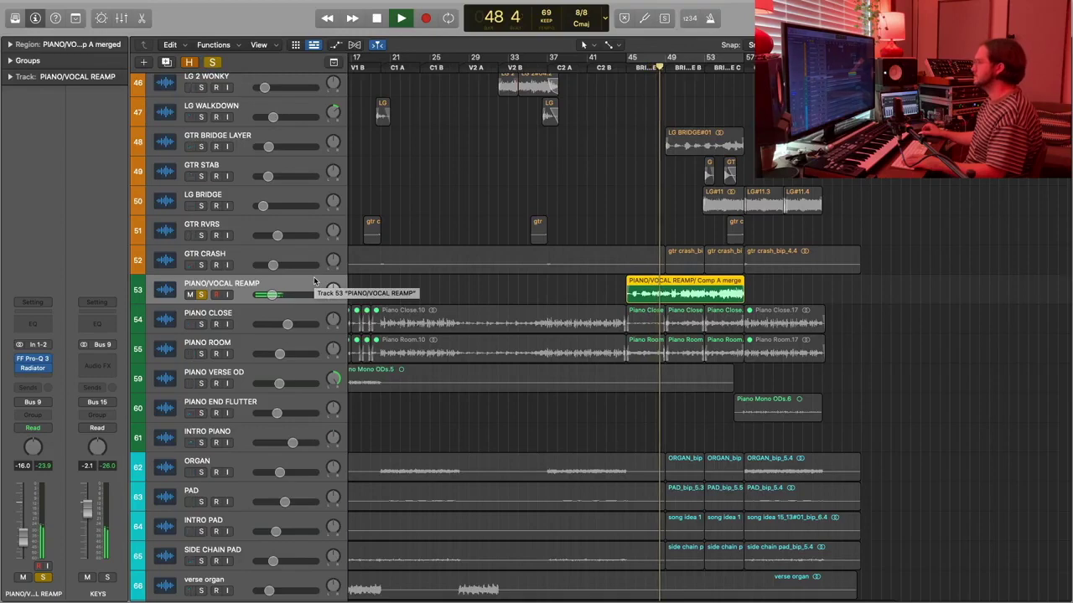
pyautogui.press('space')
# Unsolo PIANO/VOCAL REAMP and return the playhead to bar 45 with vocals in view.
pyautogui.press('s')
pyautogui.scroll(5, 586, 126)
pyautogui.scroll(10, 641, 101)
pyautogui.hotkey('alt', ',')
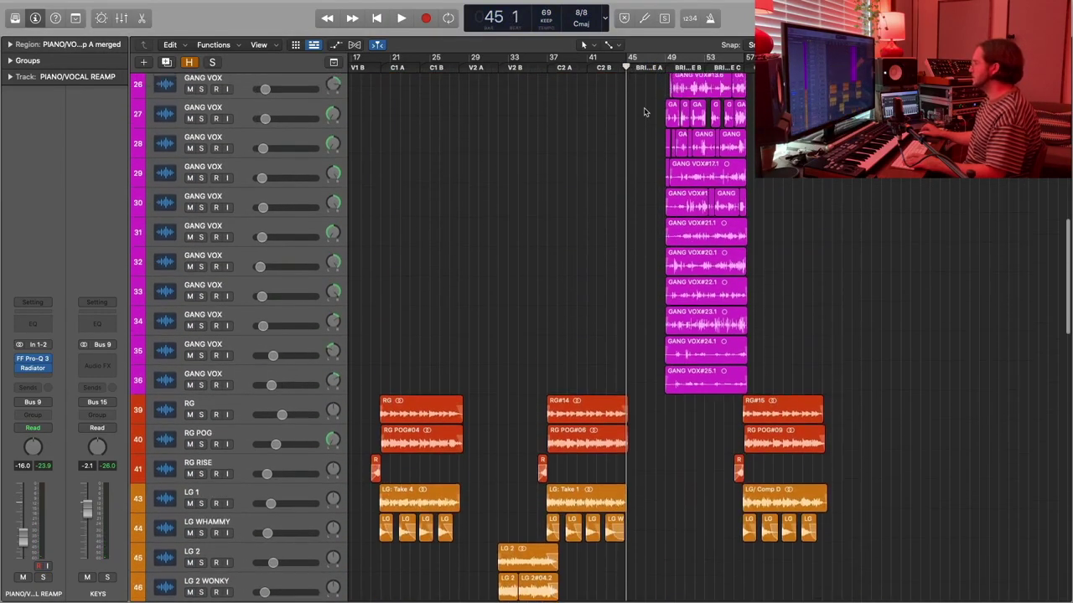
# Scroll the track list so tracks 5–22, LV through the gang vocals, are visible.
pyautogui.scroll(15, 644, 111)
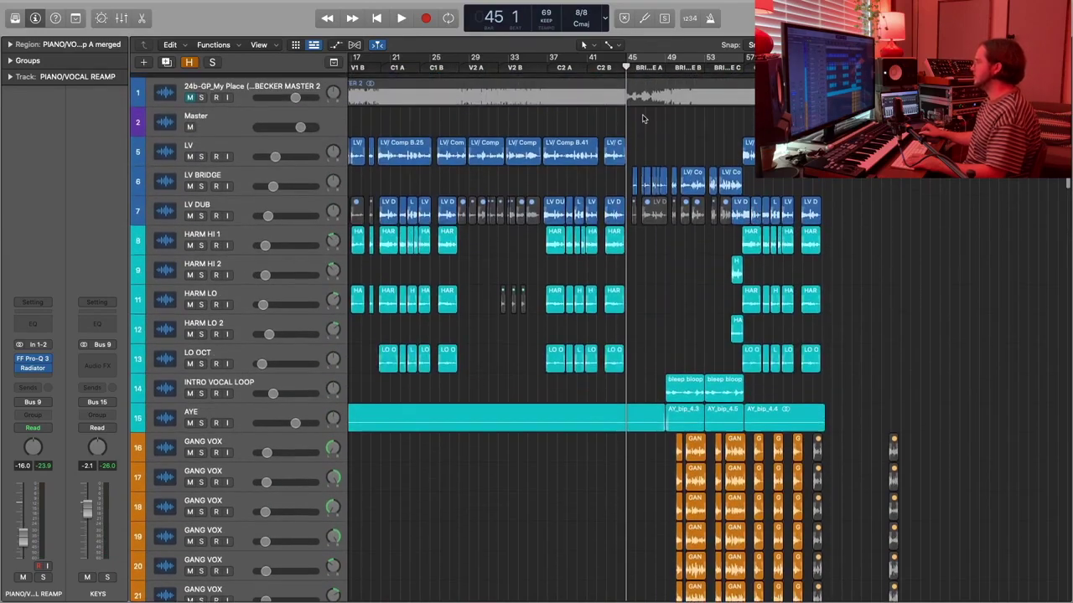
pyautogui.scroll(-2, 642, 119)
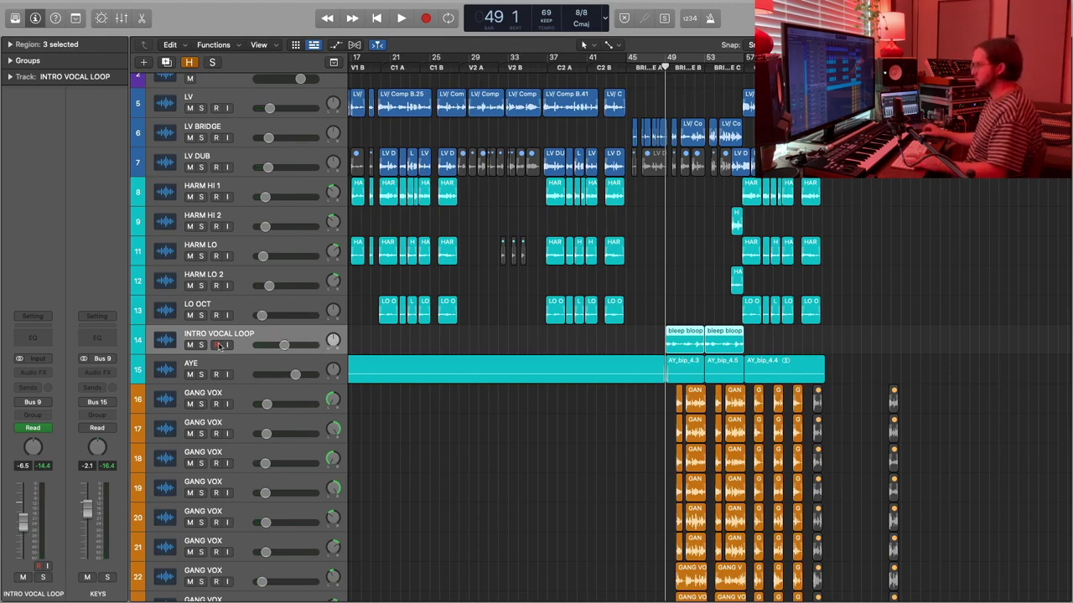
# Play INTRO VOCAL LOOP soloed through the bridge, then unsolo it and select AYE.
pyautogui.click(201, 344)
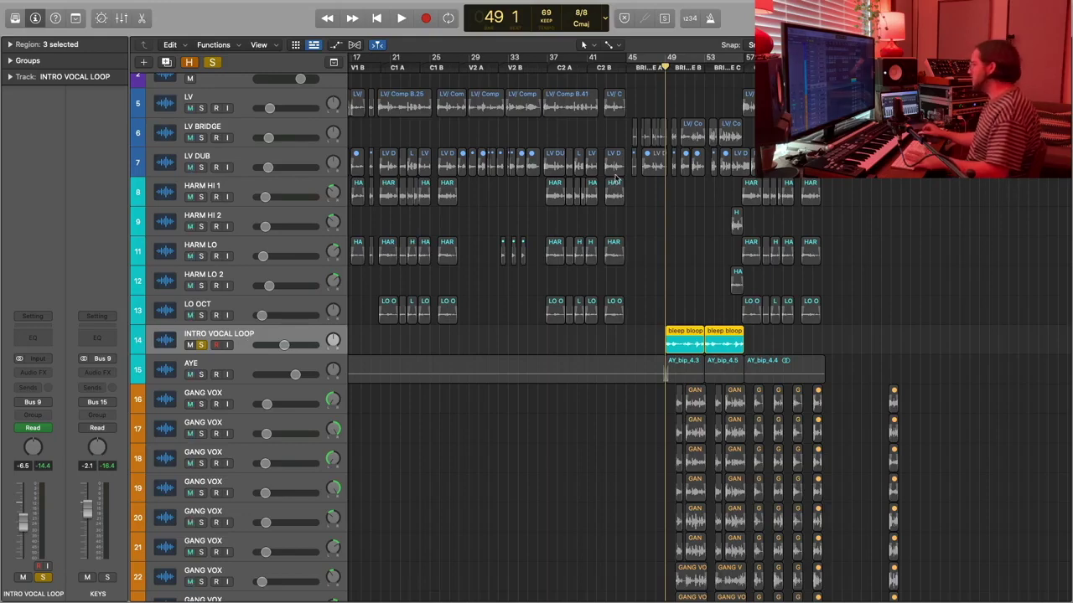
pyautogui.hscroll(5, 626, 284)
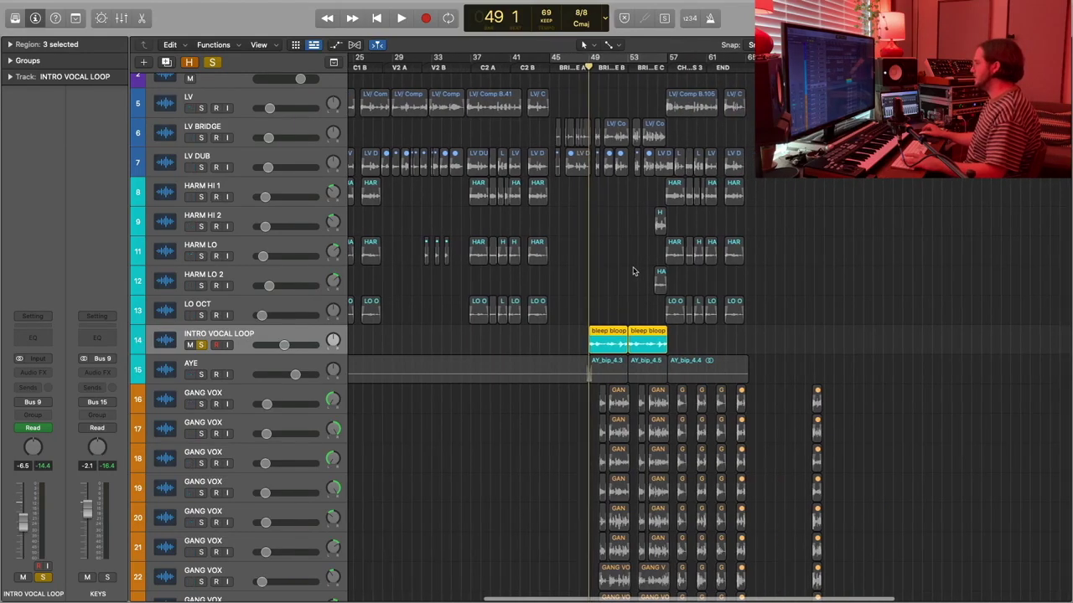
pyautogui.scroll(-4, 633, 268)
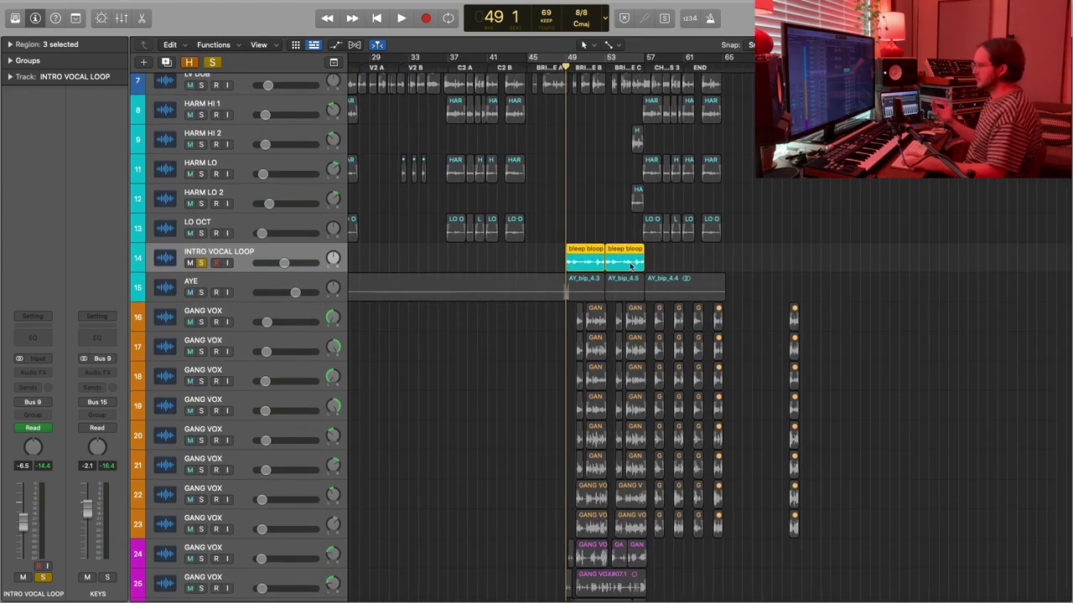
pyautogui.click(215, 63)
pyautogui.click(202, 262)
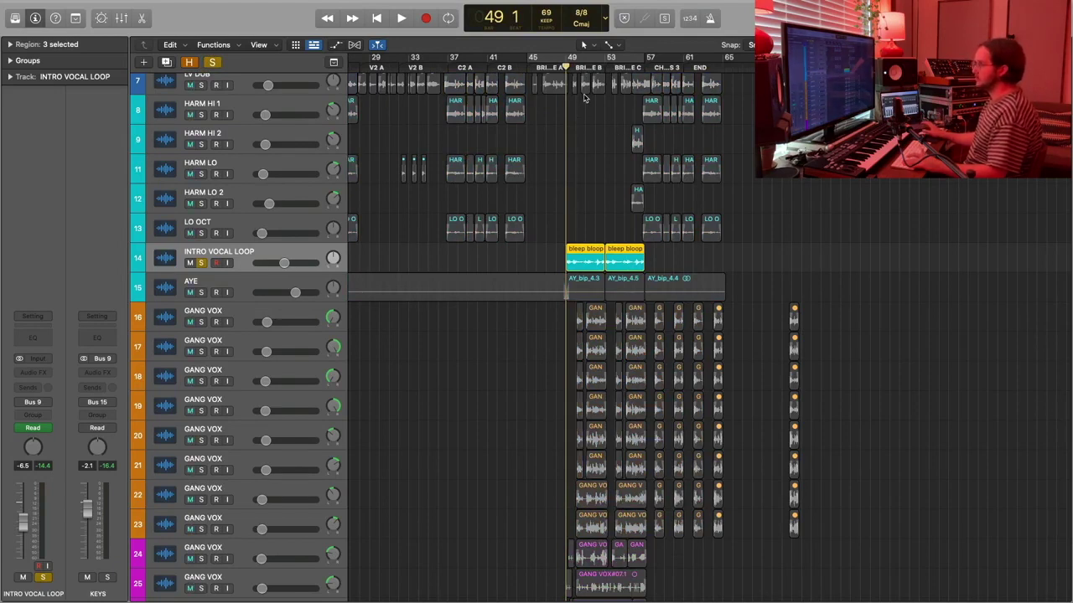
pyautogui.press('space')
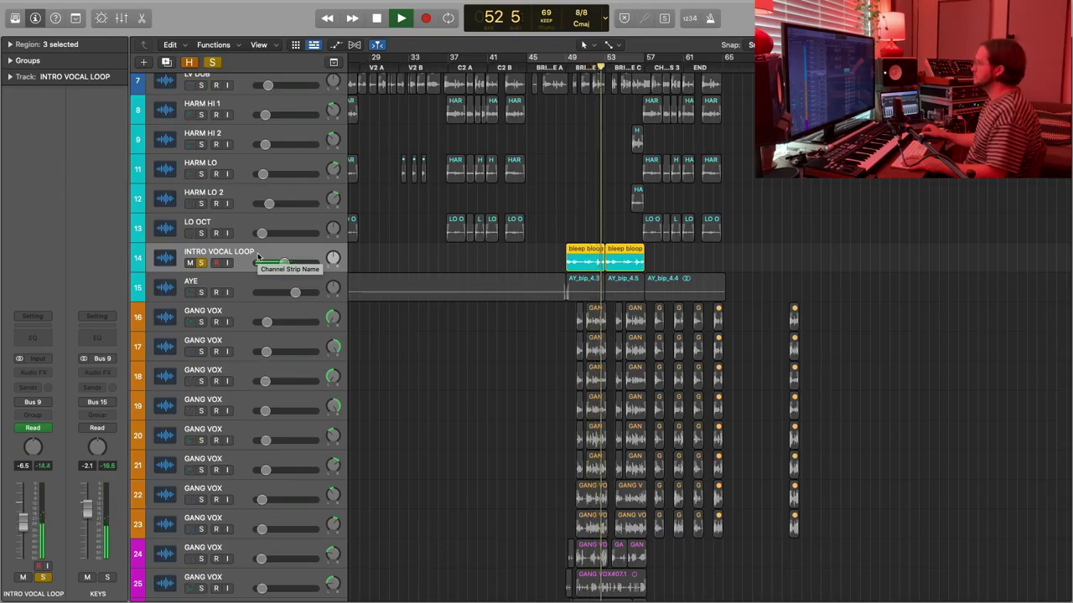
pyautogui.press('space')
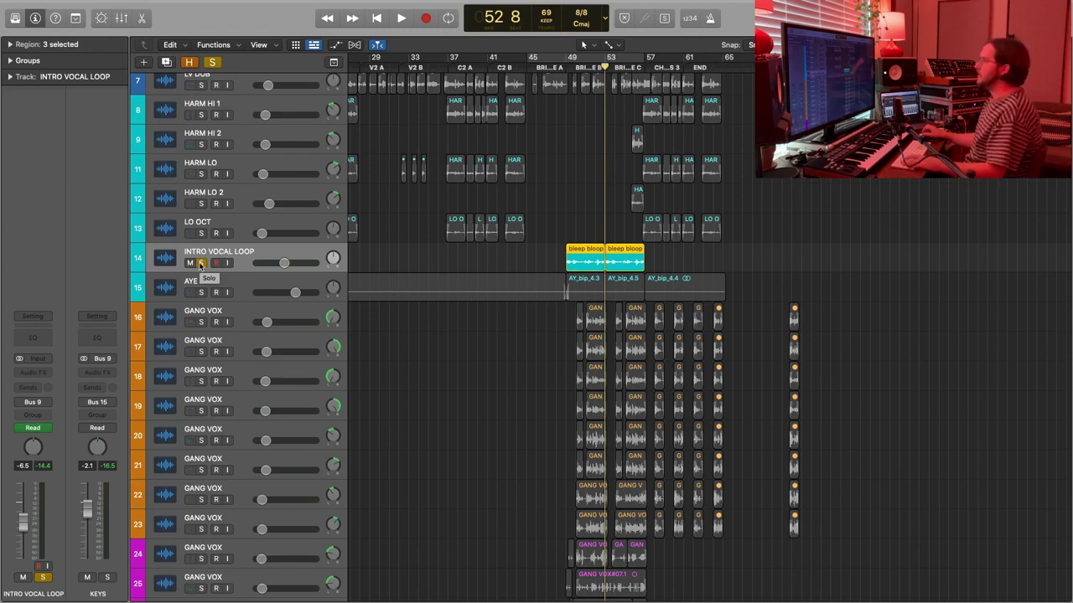
pyautogui.click(201, 263)
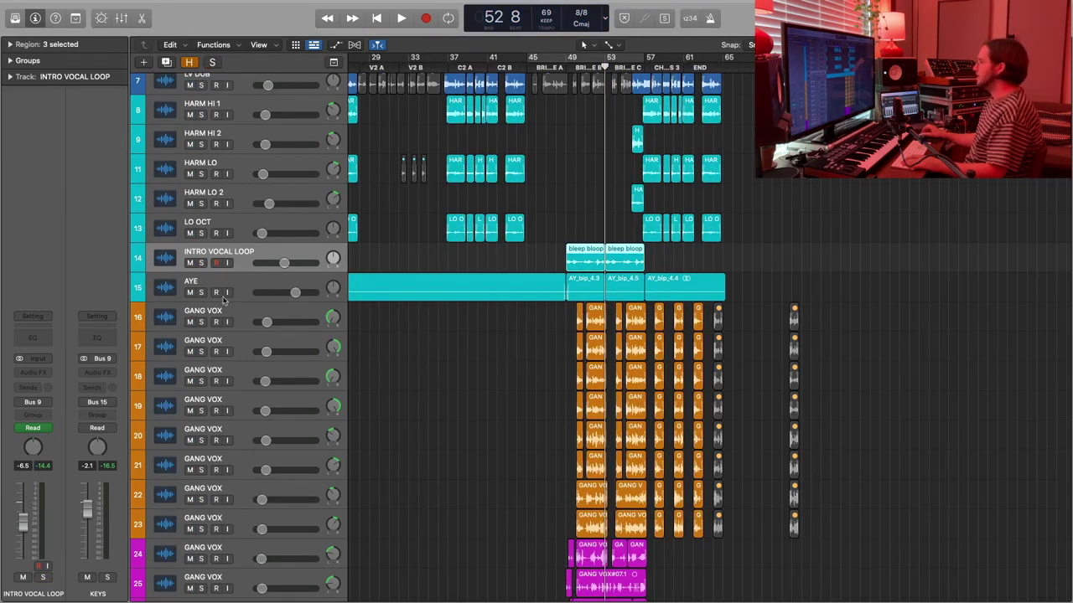
pyautogui.click(199, 286)
# Solo AYE with taller lanes and play it from bar 37.
pyautogui.click(201, 292)
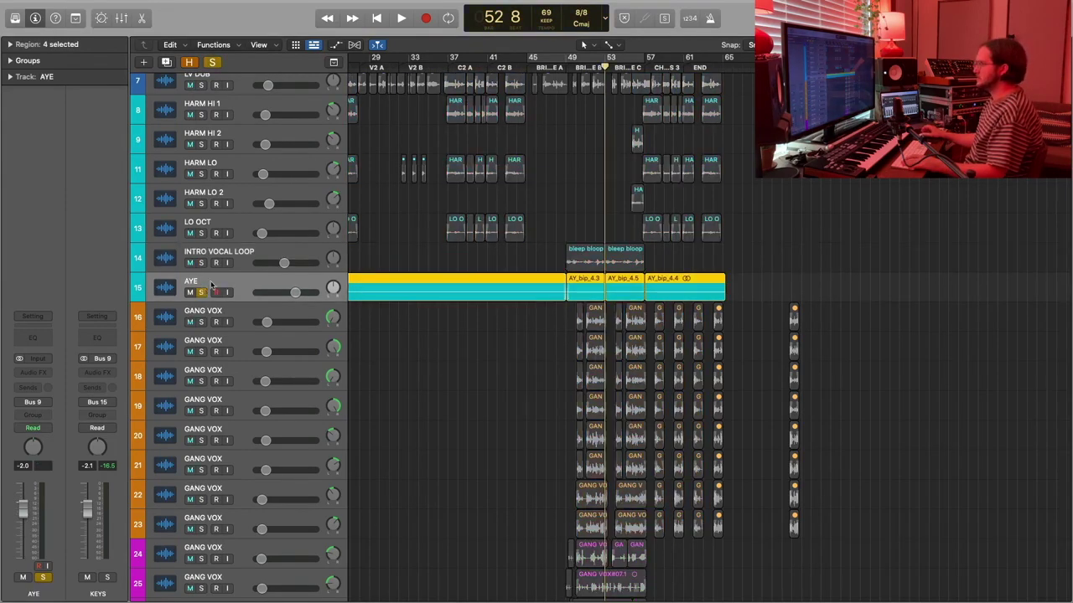
pyautogui.press('super+Down')
pyautogui.press('super+Down')
pyautogui.press('super+Down')
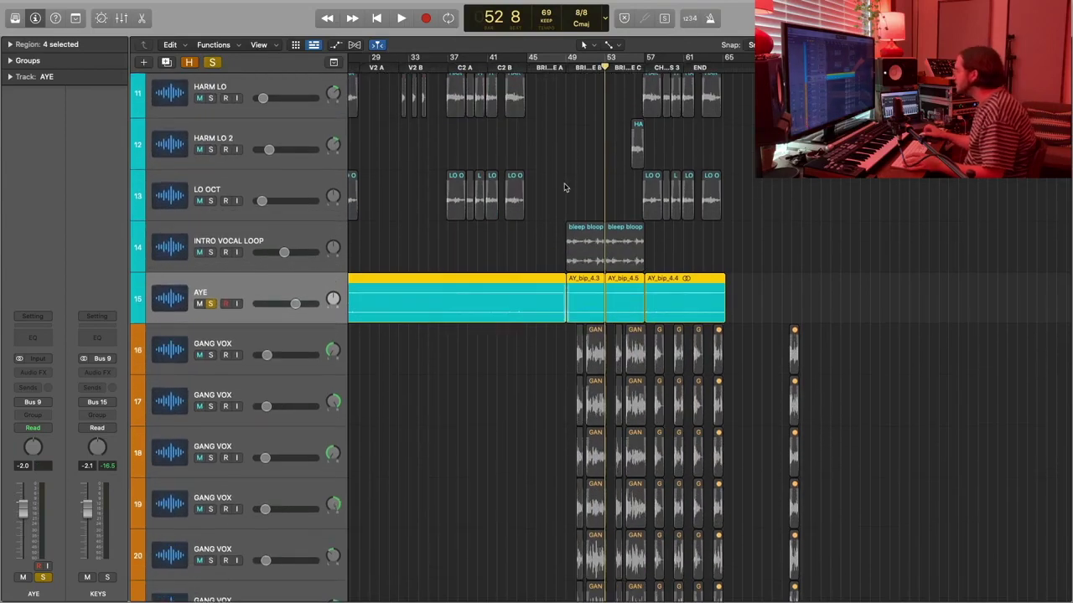
pyautogui.click(447, 63)
pyautogui.press('space')
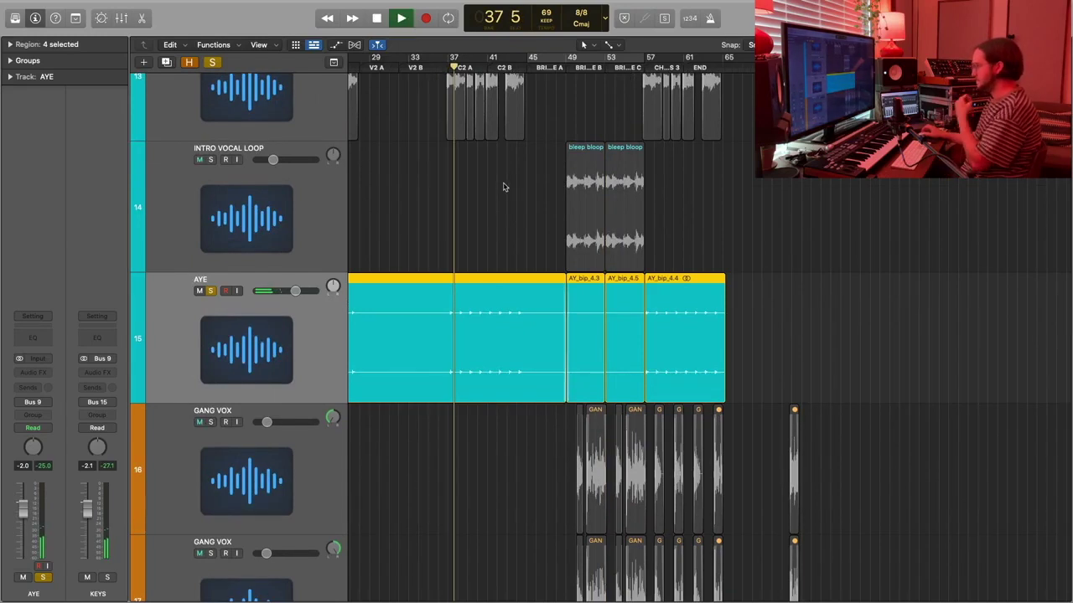
pyautogui.hscroll(-2, 502, 182)
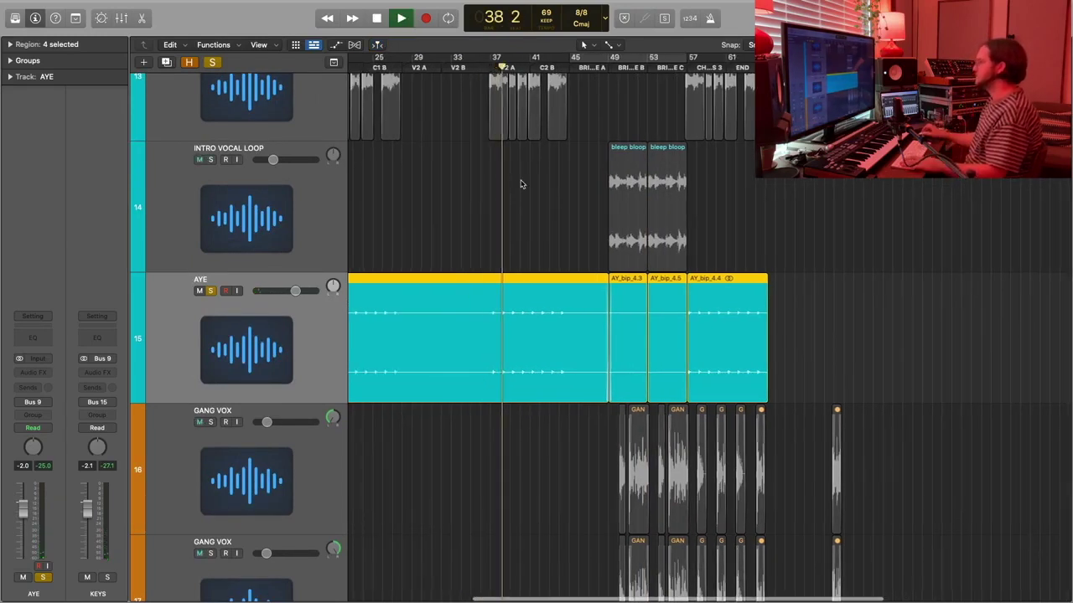
pyautogui.press('space')
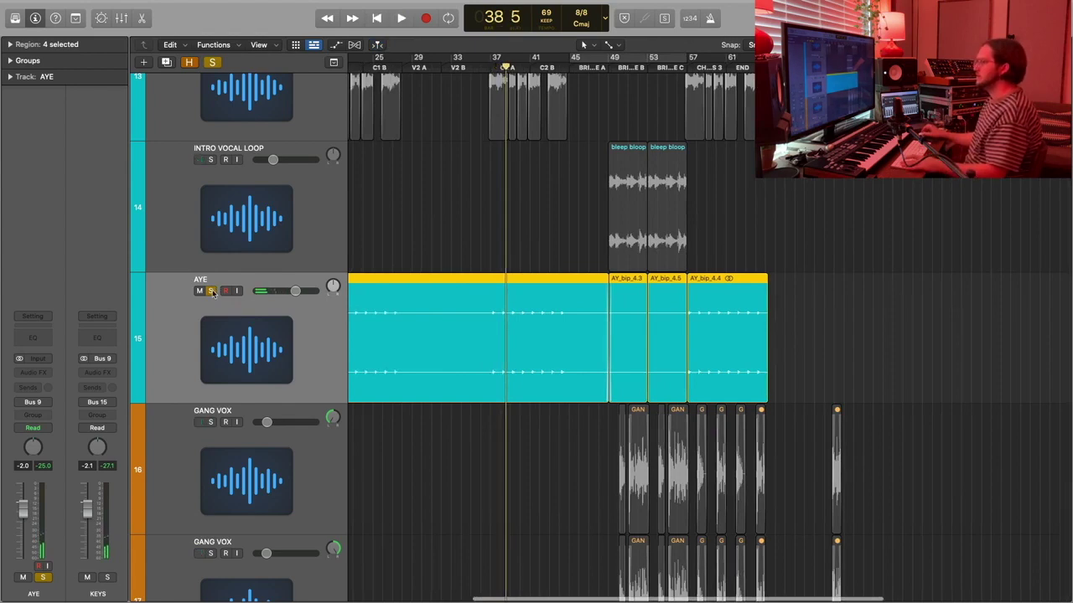
# Unsolo AYE and zoom out so tracks 1–15 and more of the timeline fit.
pyautogui.click(211, 291)
pyautogui.press('super+Up')
pyautogui.press('super+Up')
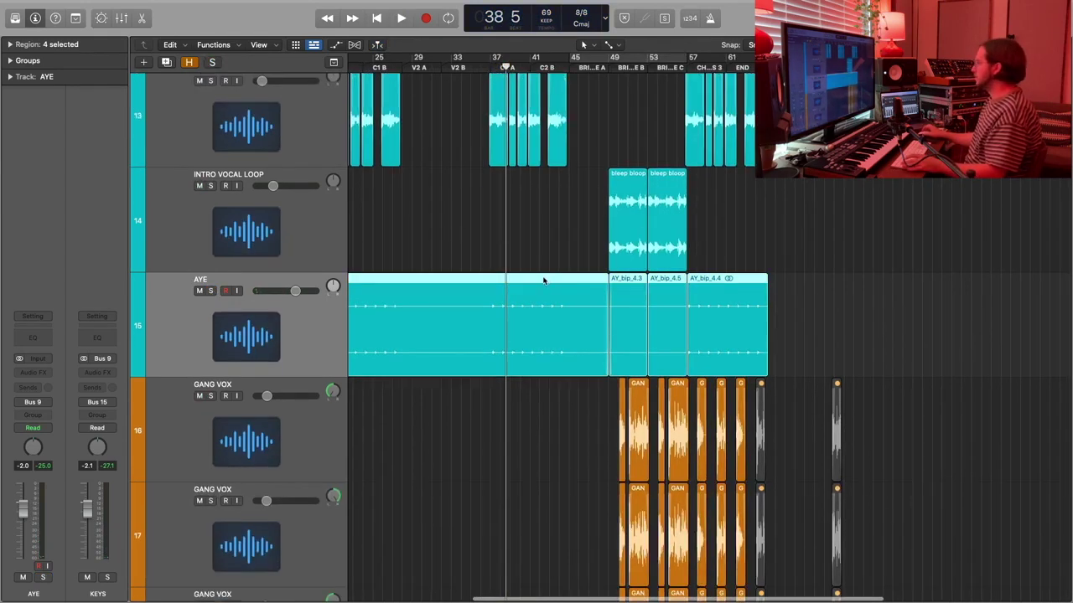
pyautogui.press('super+Up')
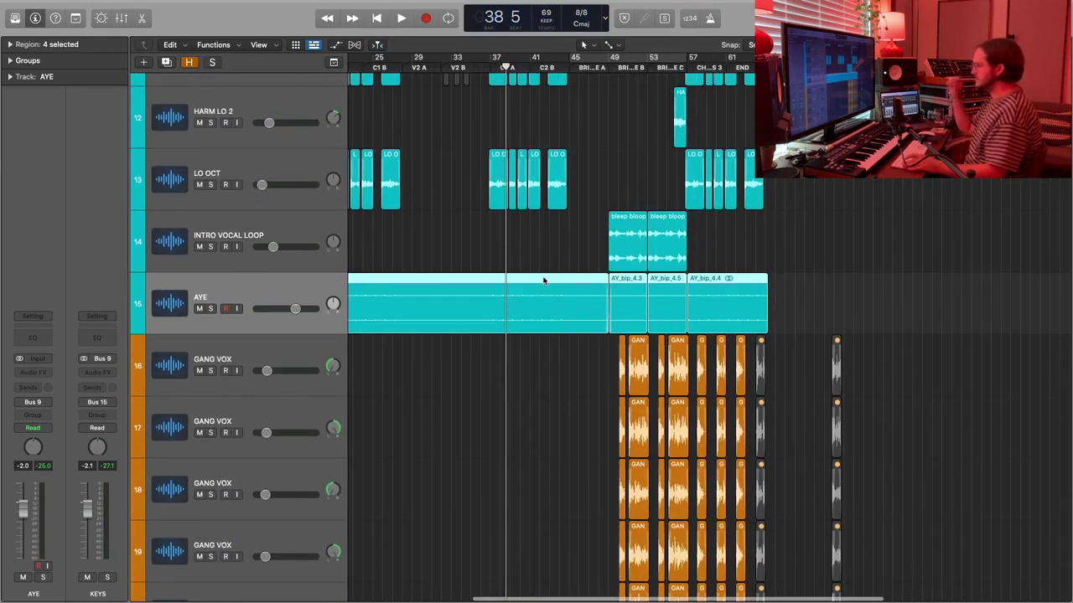
pyautogui.scroll(10, 570, 242)
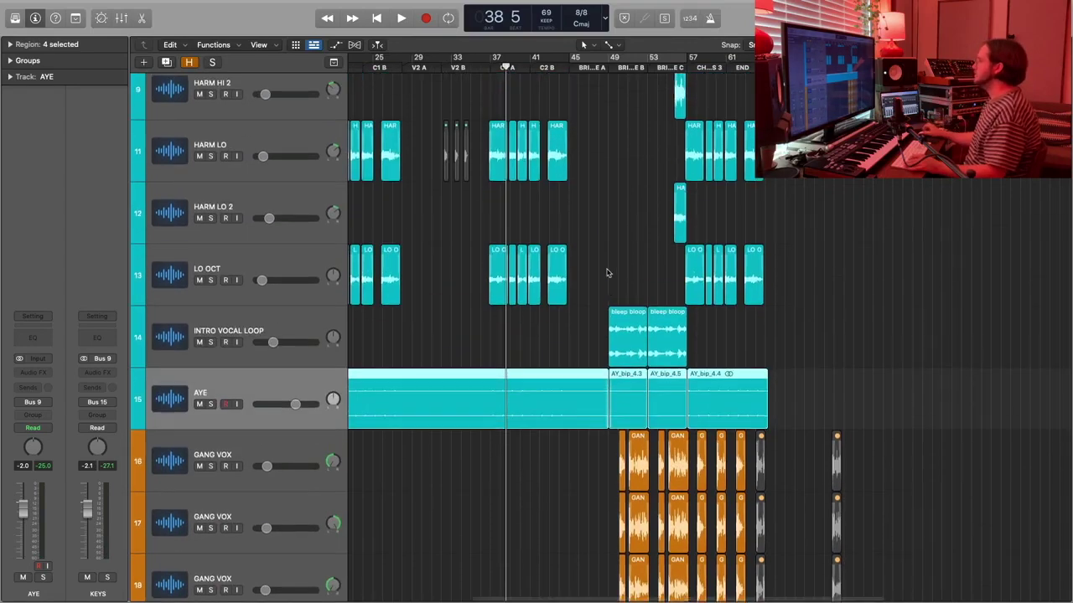
pyautogui.press('super+Up')
pyautogui.press('super+Left')
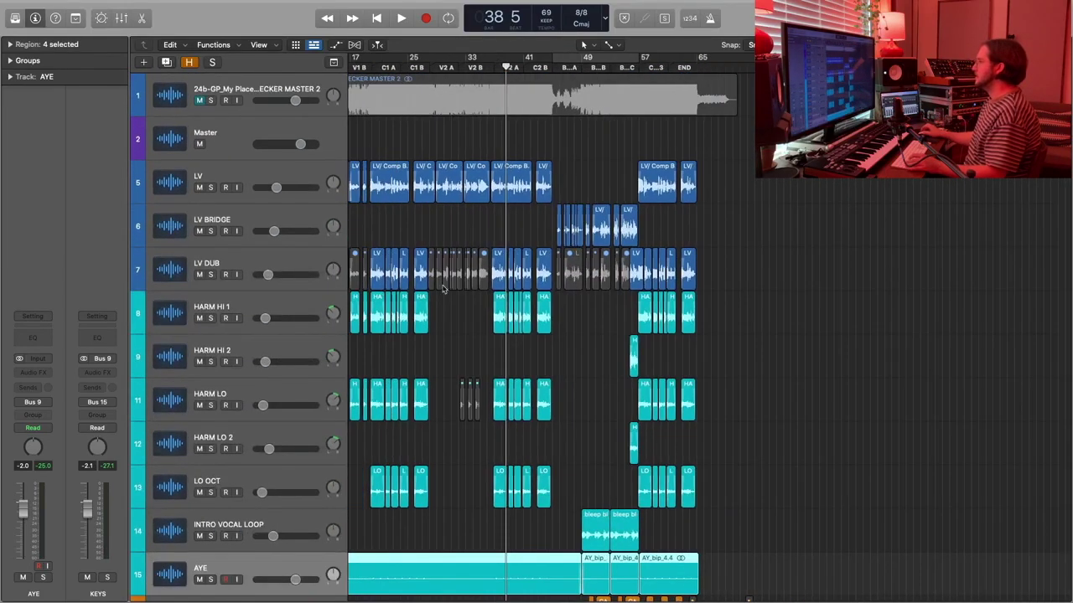
pyautogui.scroll(-5, 503, 251)
# Solo LO OCT, HARM HI 1, HARM HI 2, HARM LO and HARM LO 2 and play from bar 20.
pyautogui.click(236, 180)
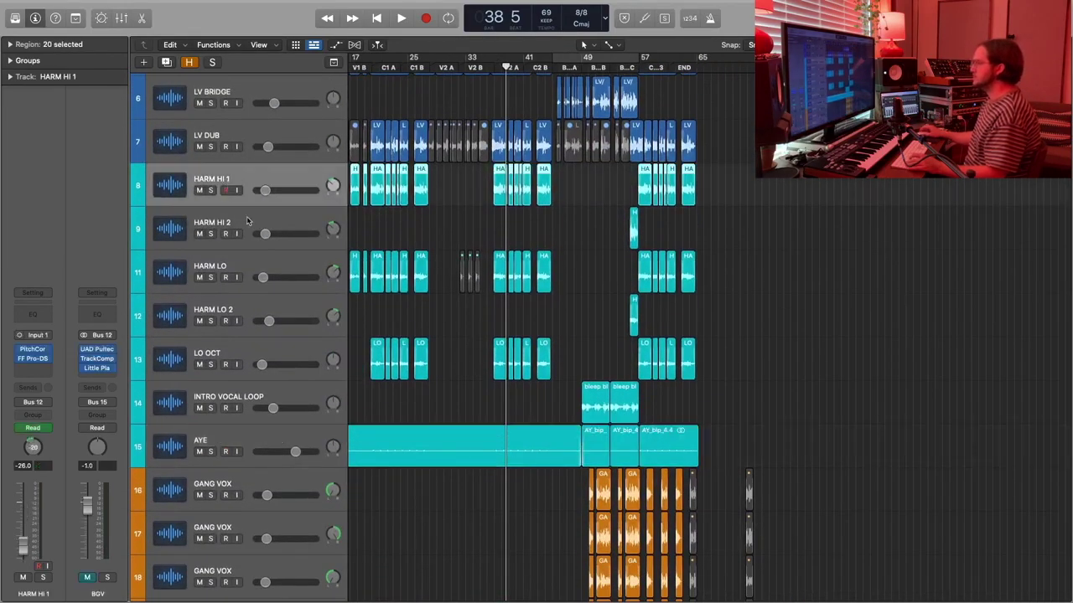
pyautogui.hscroll(-1, 247, 221)
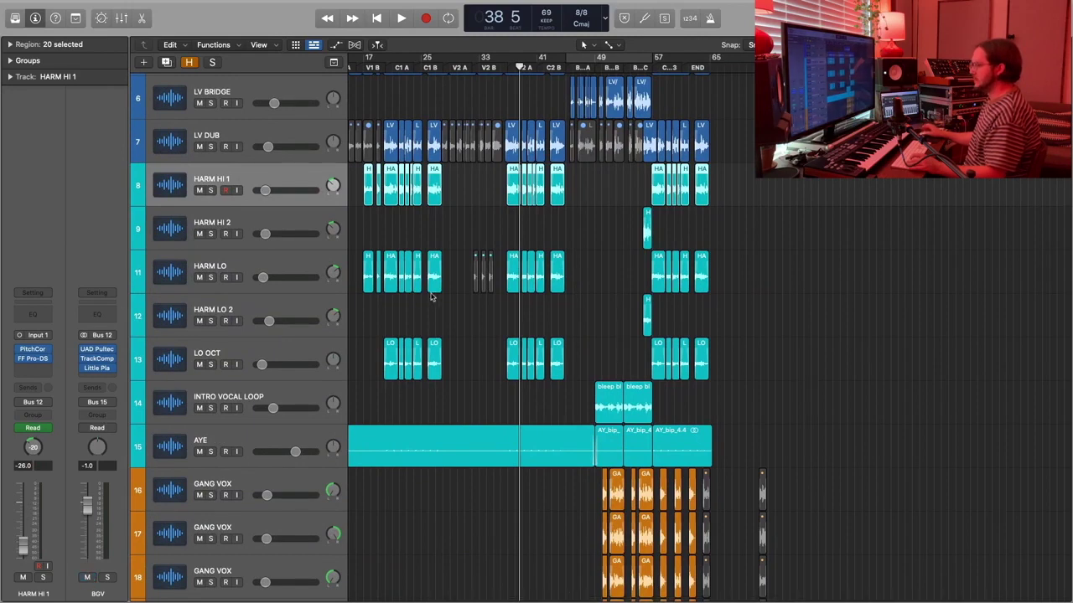
pyautogui.hscroll(-3, 402, 232)
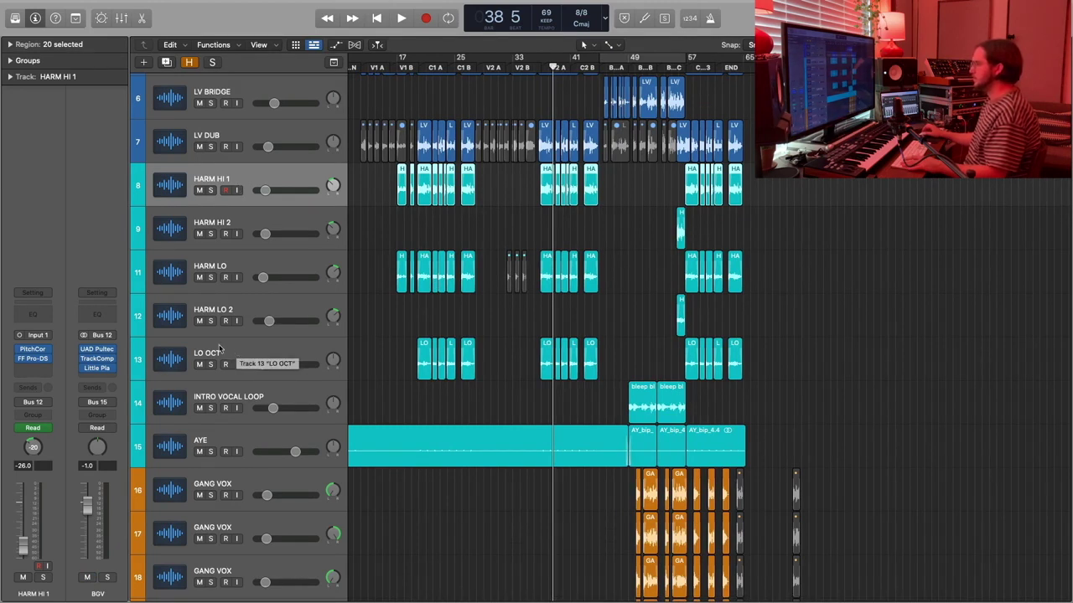
pyautogui.click(210, 364)
pyautogui.click(210, 191)
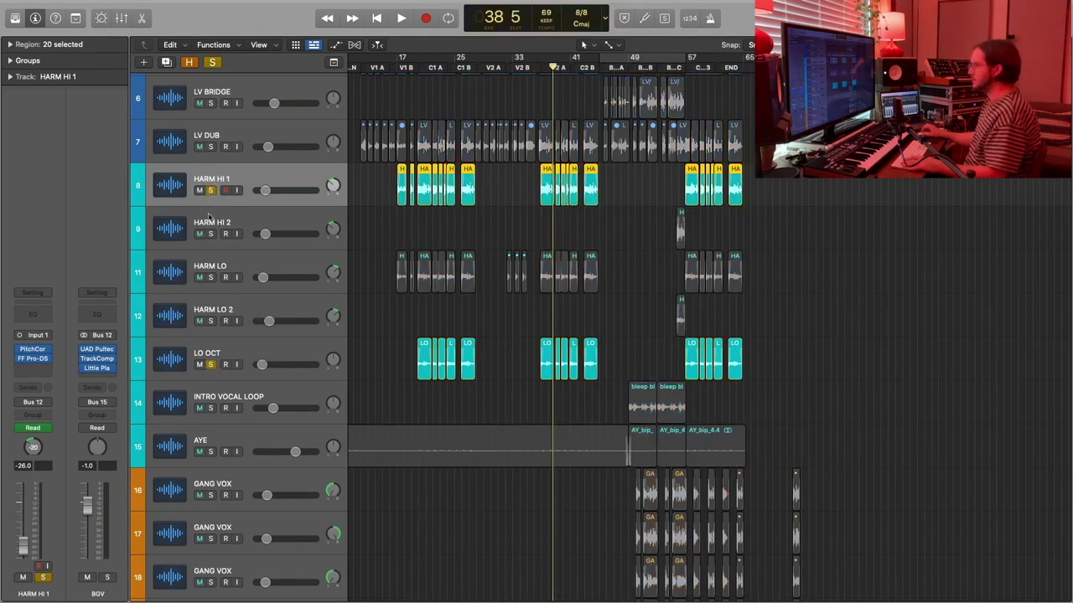
pyautogui.moveTo(210, 233); pyautogui.dragTo(210, 321)
pyautogui.click(420, 59)
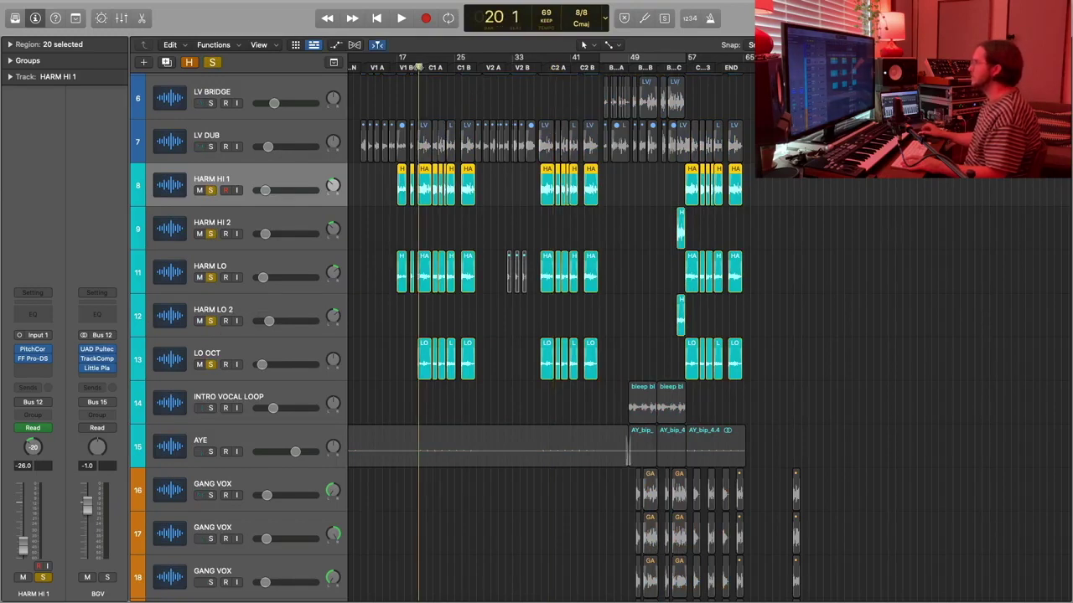
pyautogui.press('space')
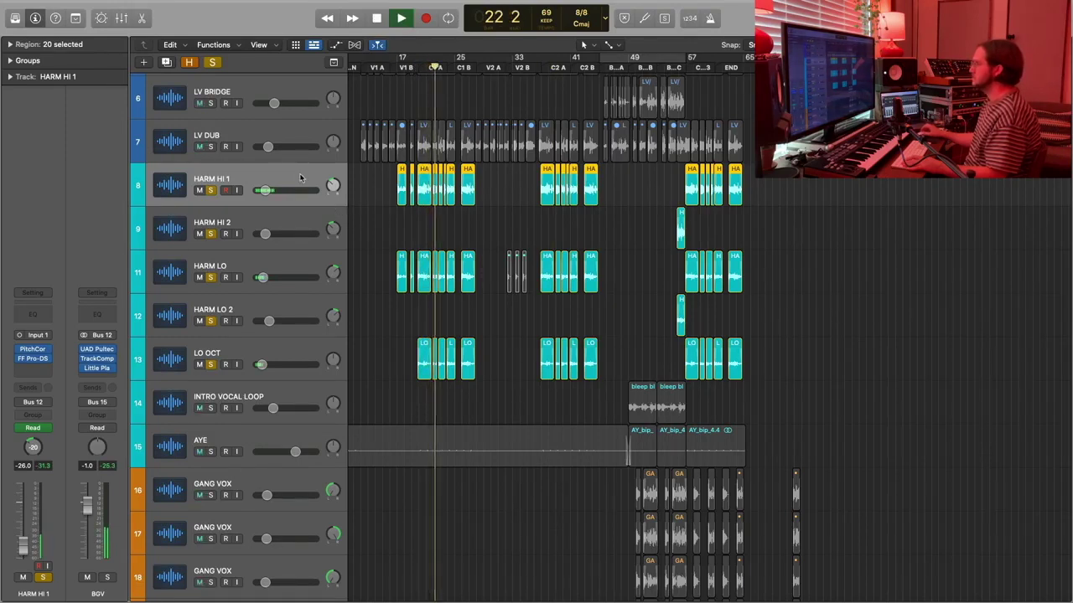
pyautogui.press('space')
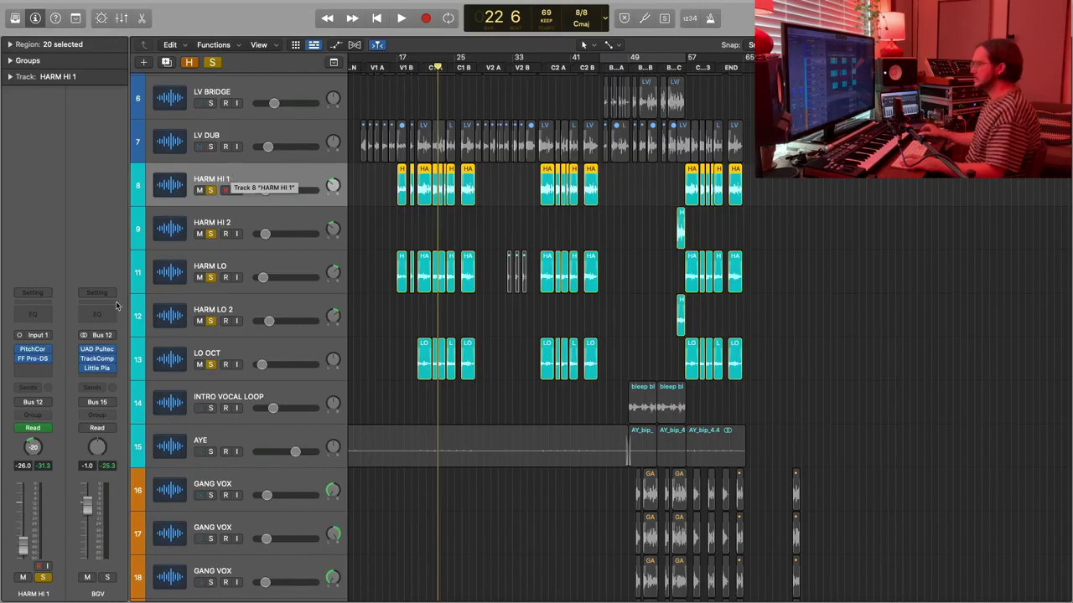
# Add LV DUB, LV and LV BRIDGE to the solo and return to bar 20.
pyautogui.scroll(1, 217, 197)
pyautogui.click(212, 183)
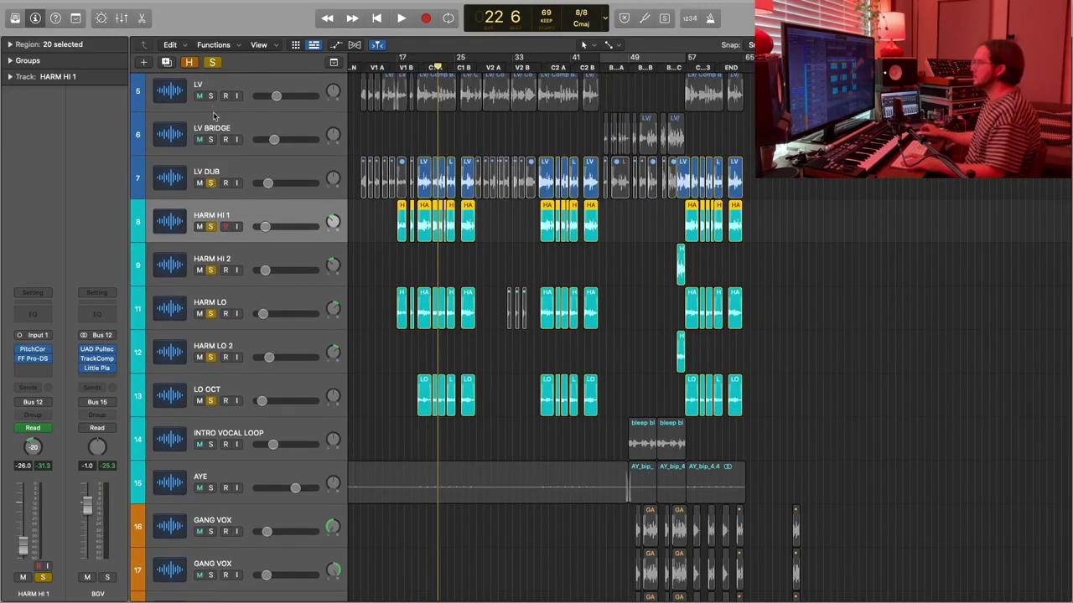
pyautogui.scroll(1, 213, 160)
pyautogui.click(210, 135)
pyautogui.click(210, 178)
pyautogui.press(',')
pyautogui.press(',')
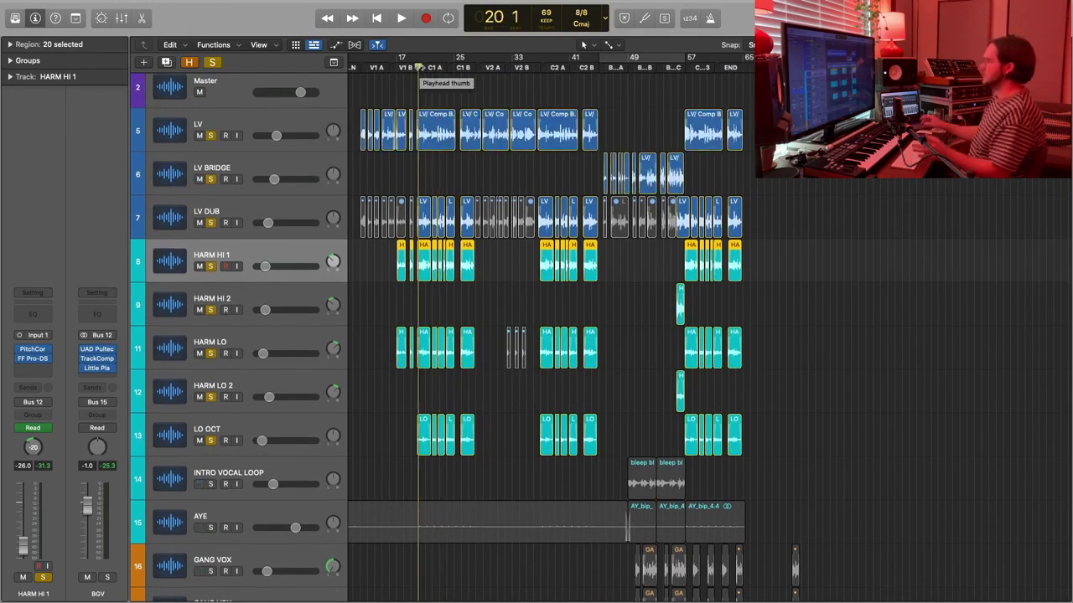
# Play the soloed harmonies with the lead vocals through to bar 25.
pyautogui.press('super+Right')
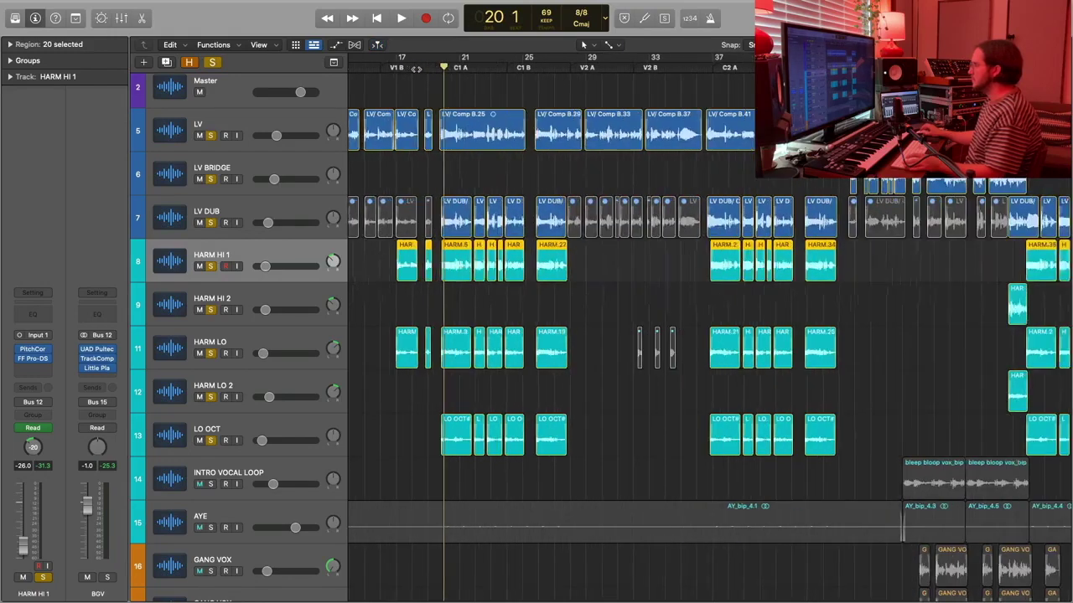
pyautogui.press(',')
pyautogui.press(',')
pyautogui.press(',')
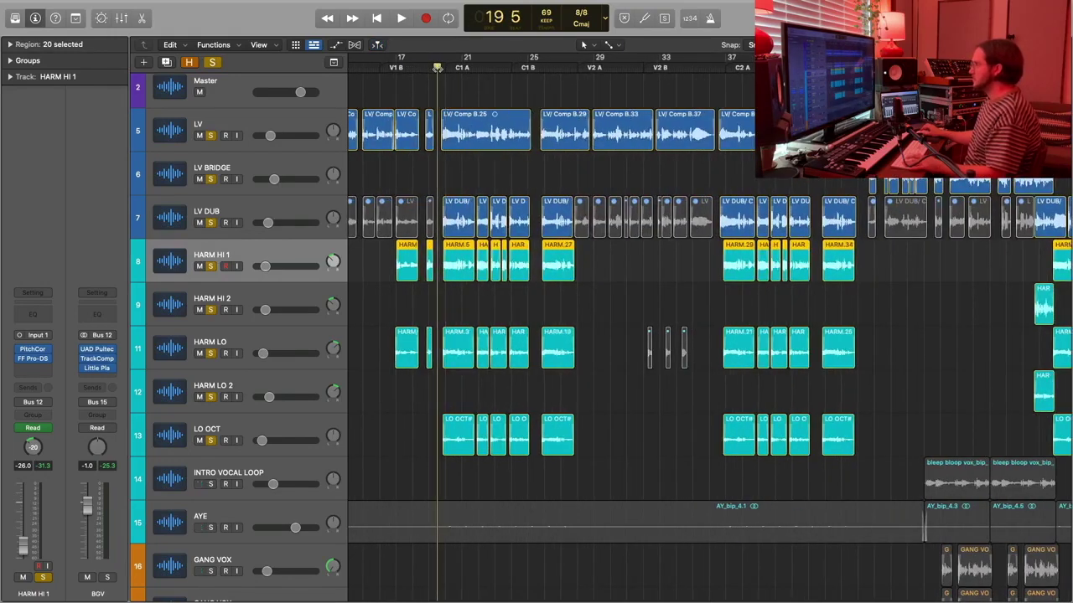
pyautogui.press('space')
pyautogui.press('super+Left')
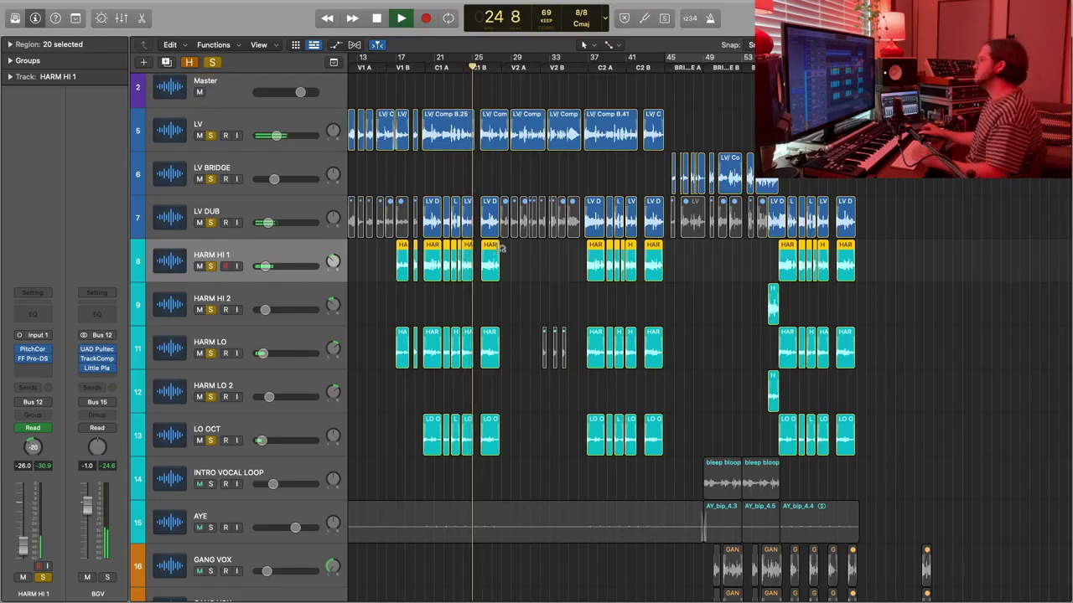
pyautogui.press('space')
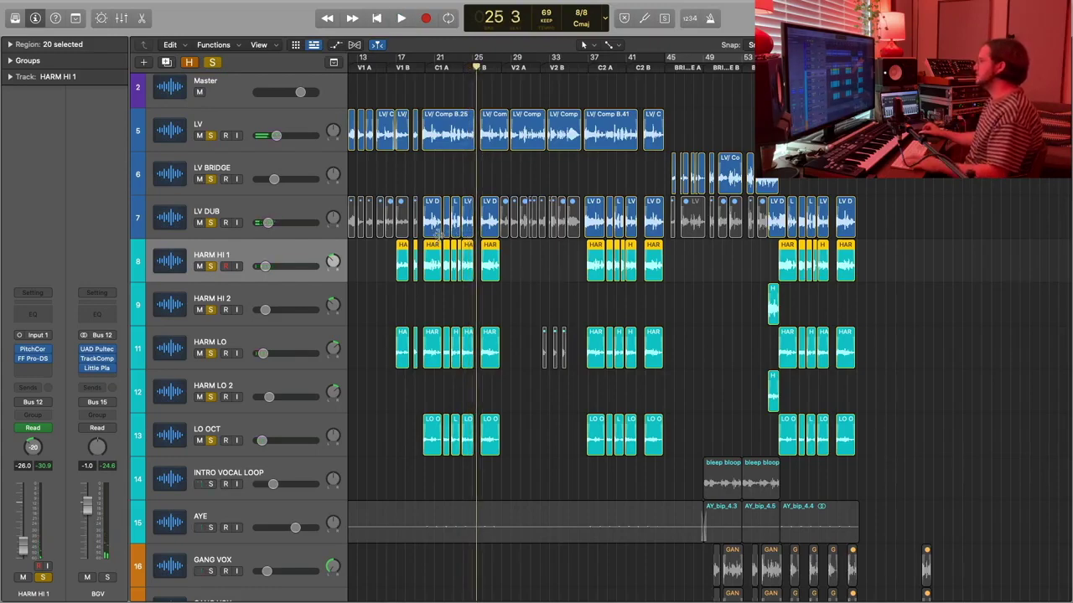
# Clear all solos with the global Solo button and deselect the regions.
pyautogui.click(213, 63)
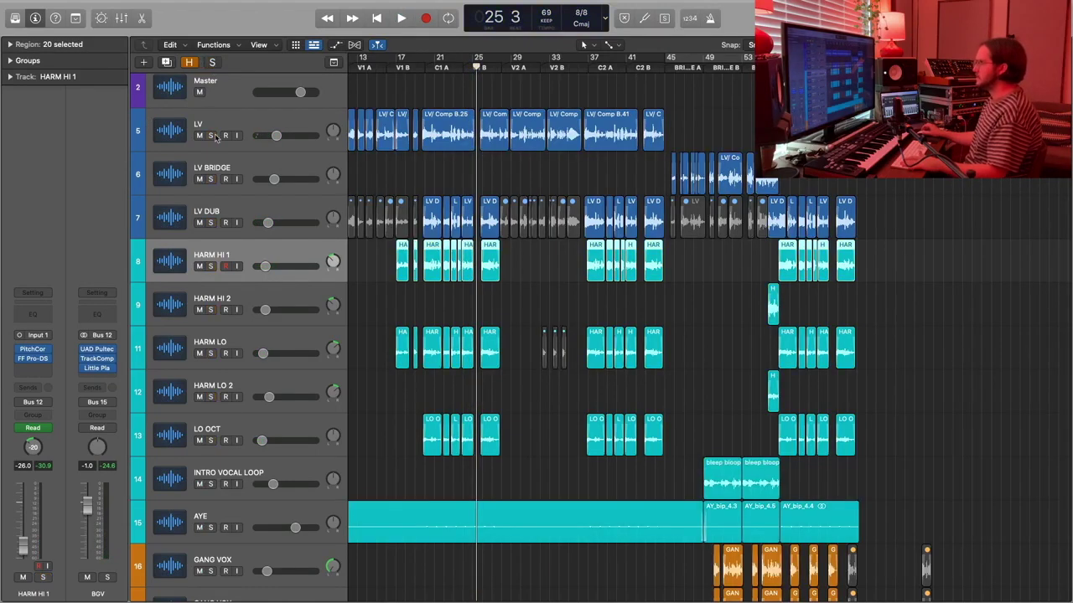
pyautogui.hscroll(5, 646, 295)
pyautogui.click(645, 295)
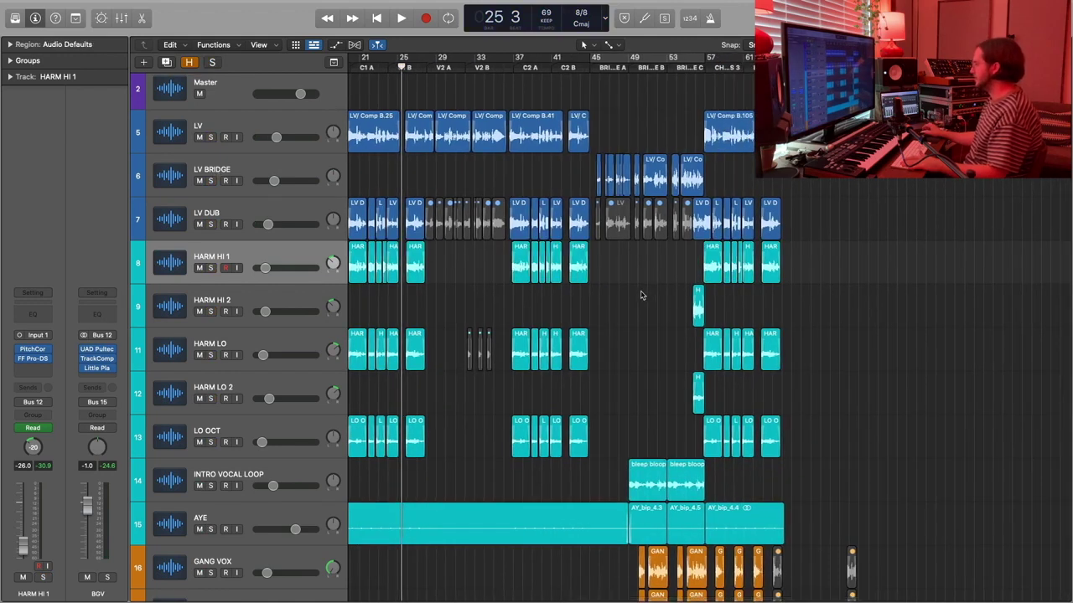
pyautogui.hscroll(5, 587, 271)
pyautogui.scroll(-5, 585, 270)
# Select the first GANG VOX track and shorten the track rows to fit more tracks.
pyautogui.scroll(-5, 585, 269)
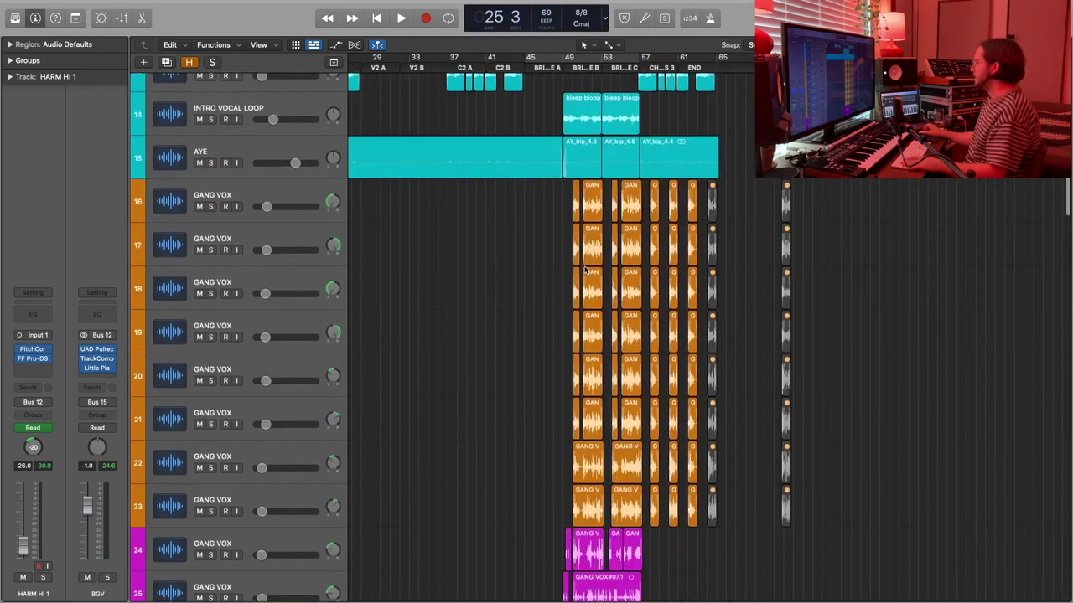
pyautogui.scroll(1, 584, 266)
pyautogui.scroll(-1, 543, 269)
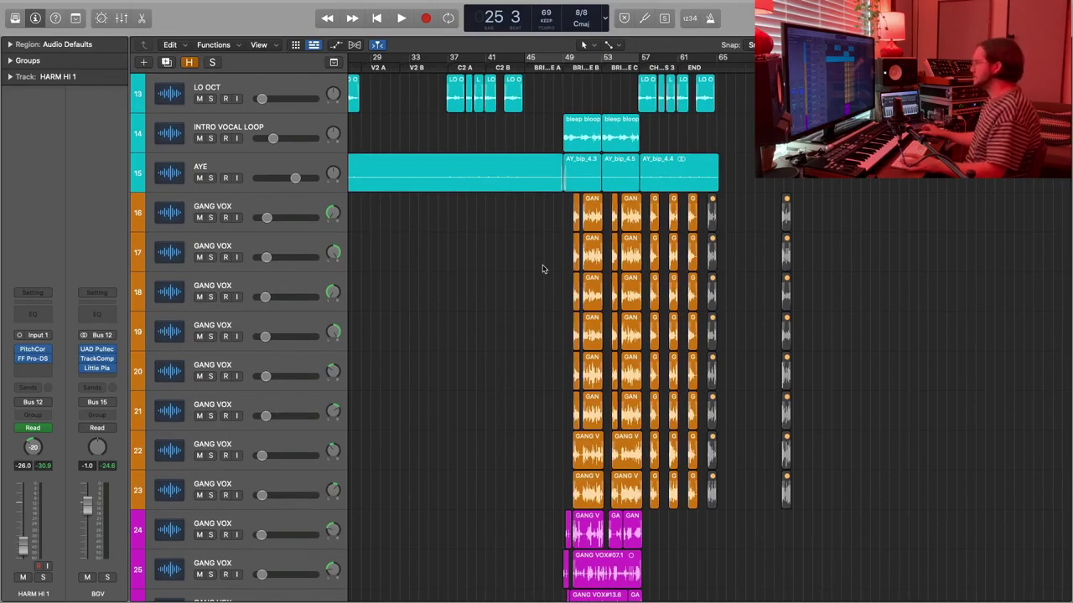
pyautogui.scroll(-5, 542, 269)
pyautogui.scroll(5, 542, 269)
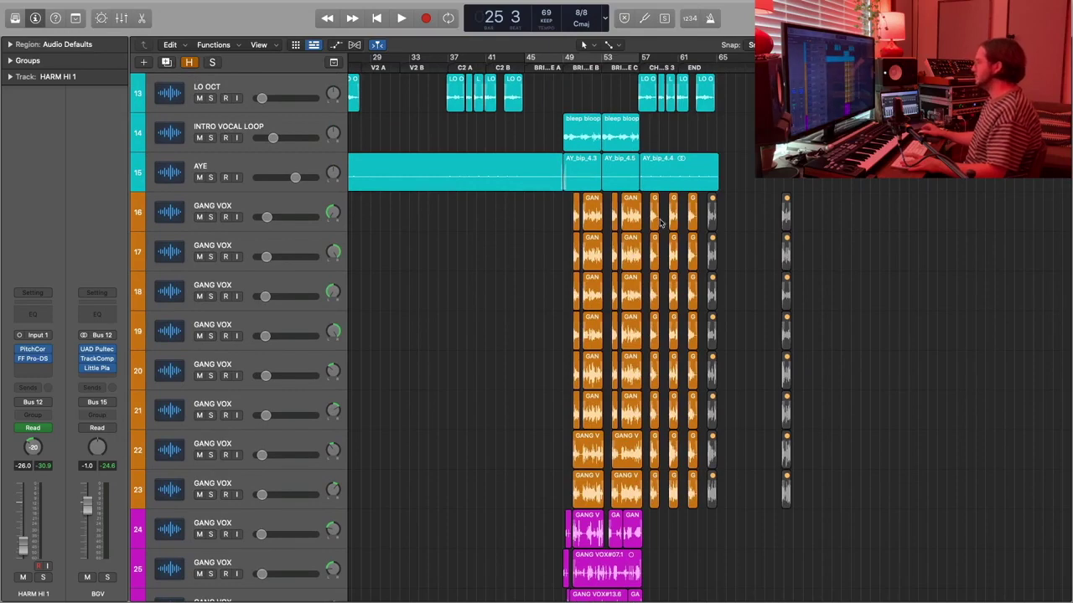
pyautogui.click(234, 208)
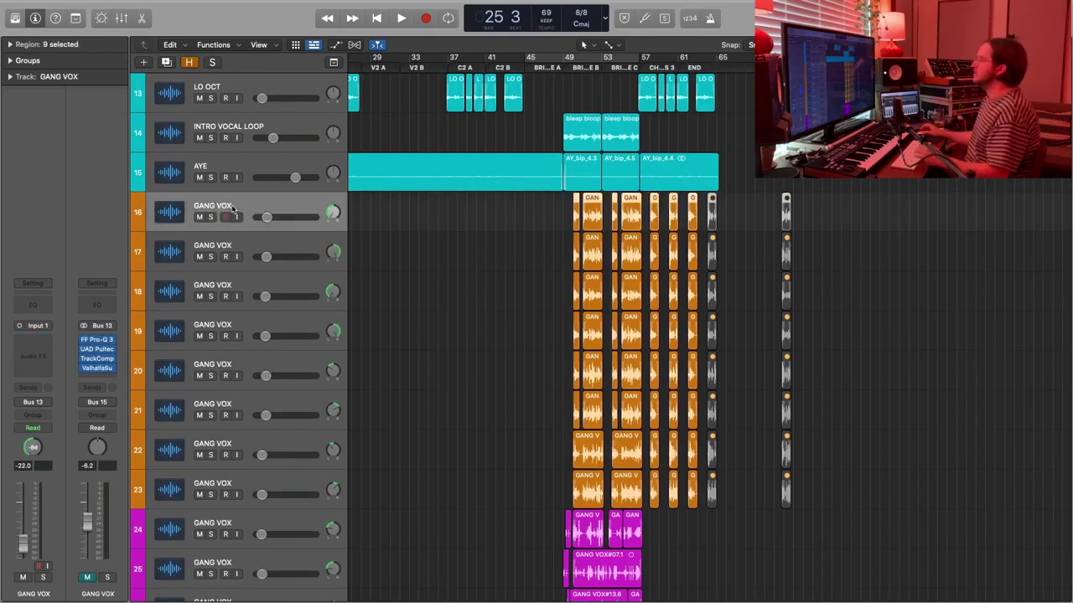
pyautogui.press('super+Up')
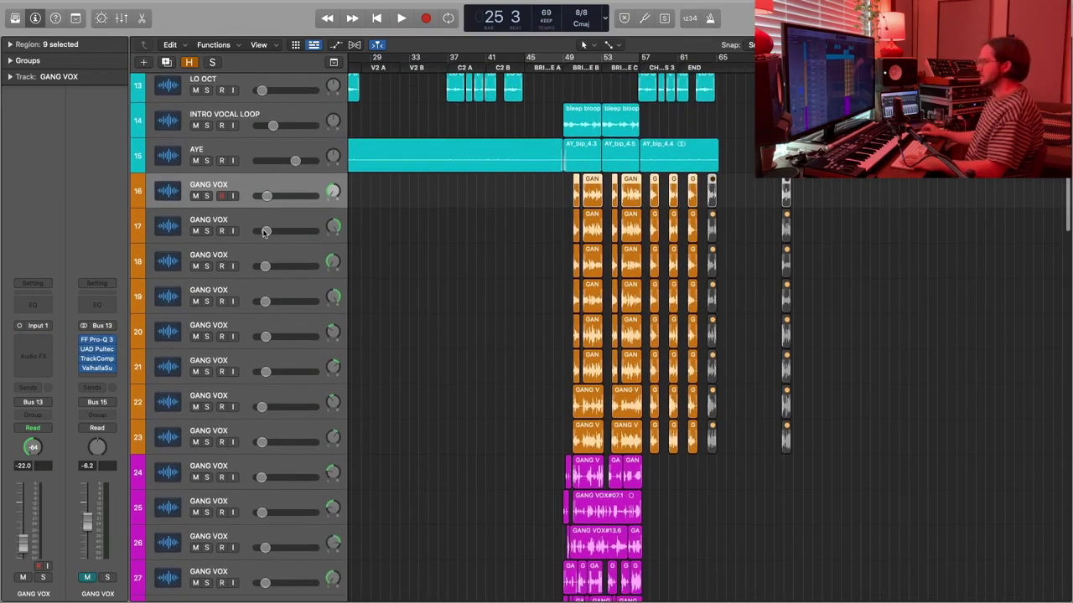
pyautogui.scroll(-2, 263, 232)
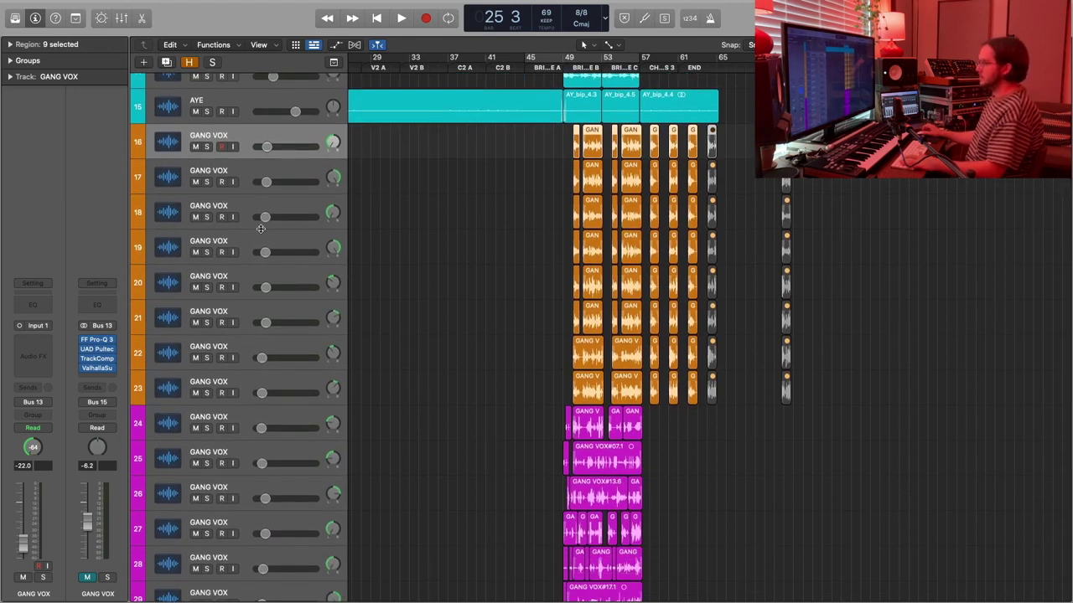
pyautogui.click(223, 147)
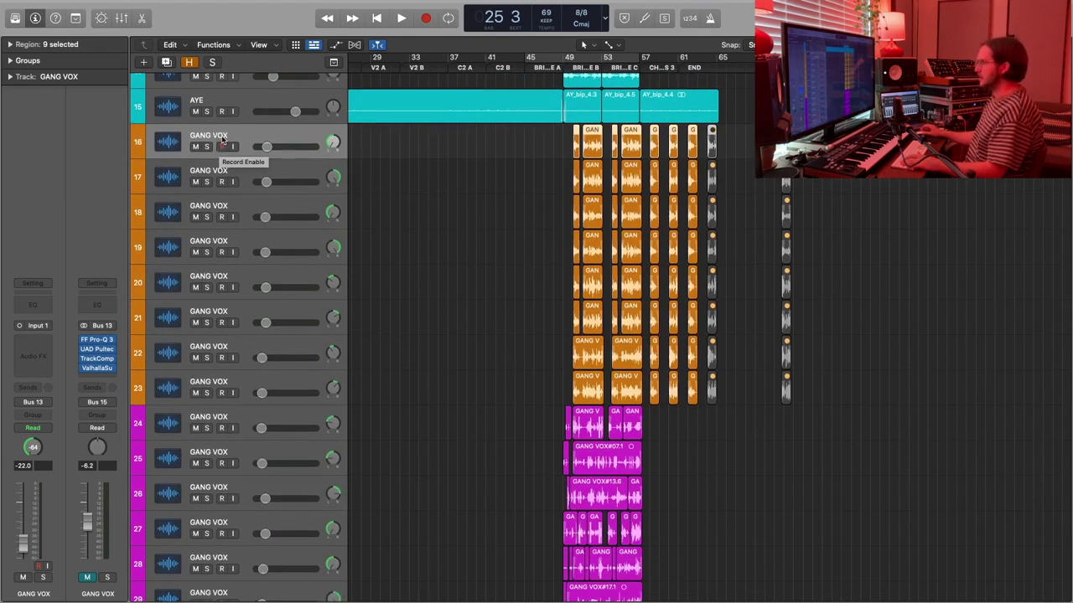
pyautogui.scroll(-1, 235, 325)
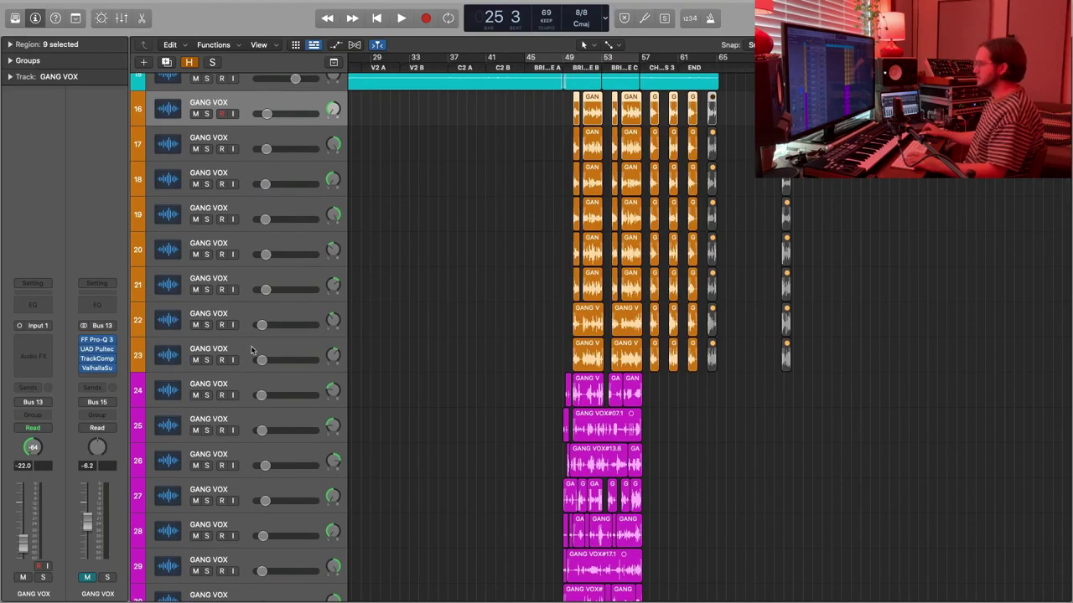
# Select GANG VOX tracks 24 through 36 with all their regions.
pyautogui.keyDown('shift'); pyautogui.click(256, 344); pyautogui.keyUp('shift')
pyautogui.click(402, 313)
pyautogui.scroll(-1, 402, 313)
pyautogui.scroll(-4, 402, 314)
pyautogui.click(251, 231)
pyautogui.scroll(-4, 276, 418)
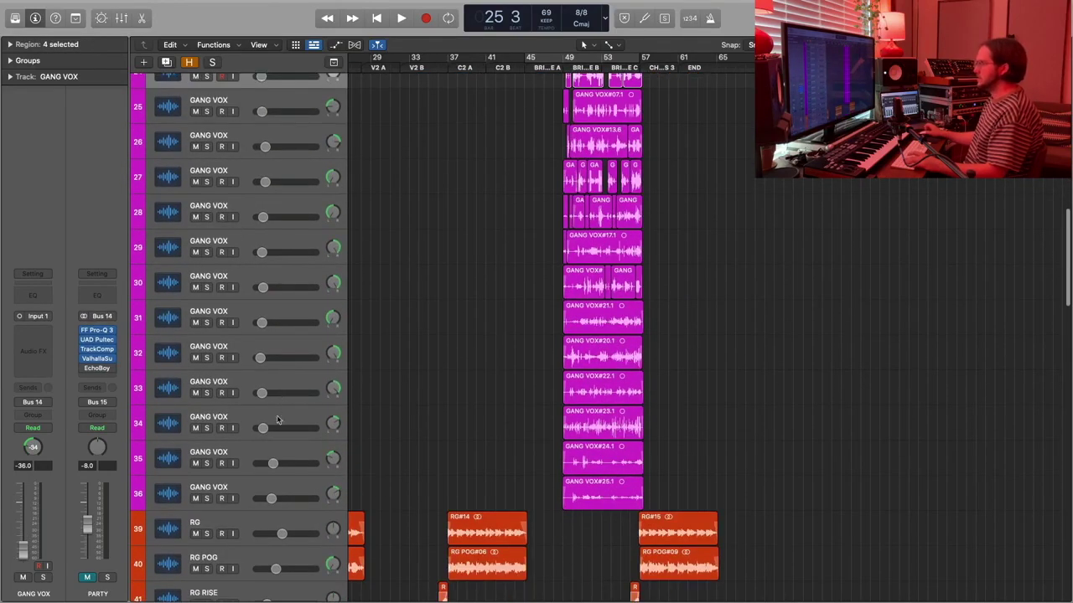
pyautogui.keyDown('shift'); pyautogui.click(259, 490); pyautogui.keyUp('shift')
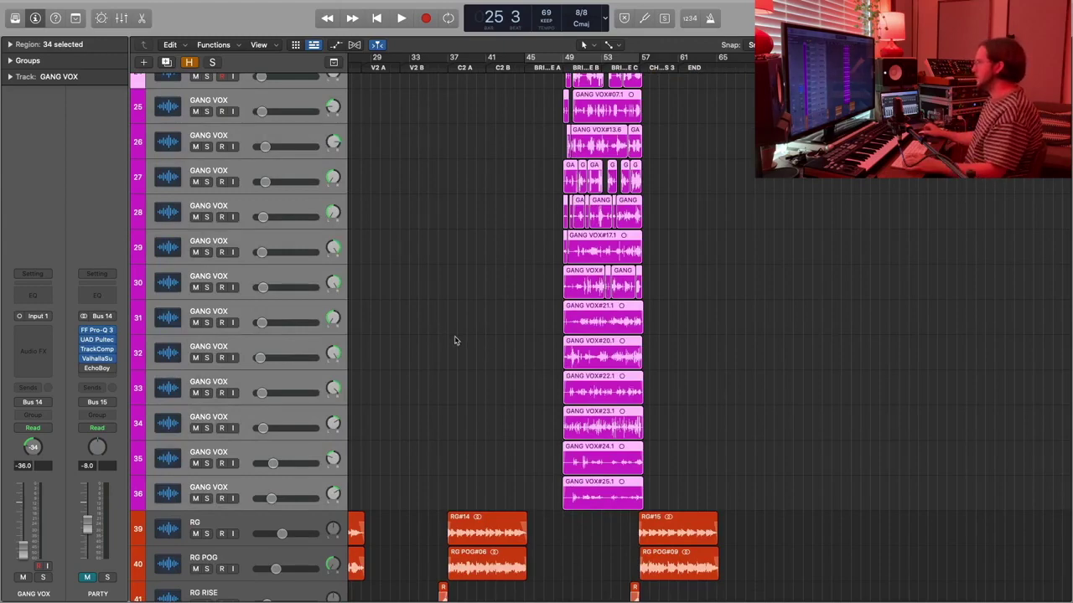
# Shrink track heights, deselect all 34 GANG VOX regions and scroll back up to track 9.
pyautogui.press('super+Up')
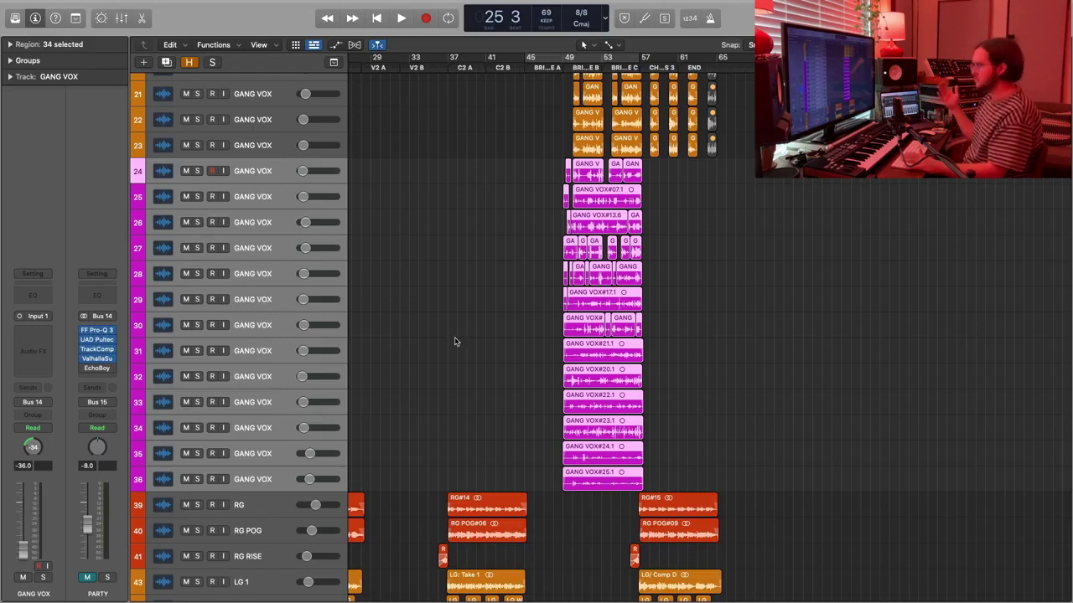
pyautogui.click(677, 223)
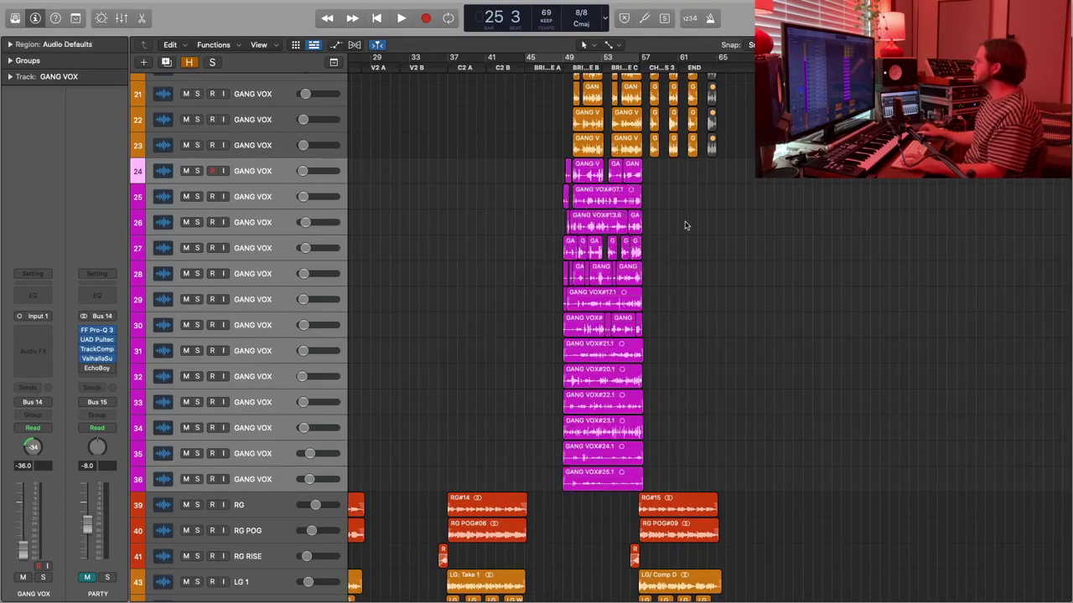
pyautogui.scroll(4, 666, 250)
pyautogui.scroll(-5, 666, 250)
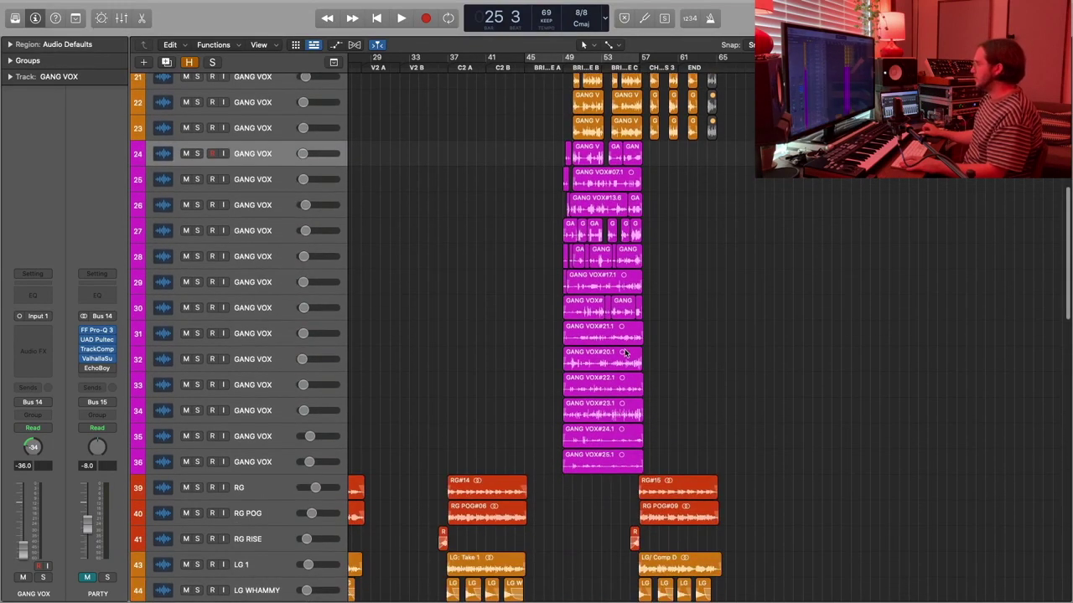
pyautogui.scroll(6, 633, 373)
pyautogui.scroll(6, 632, 373)
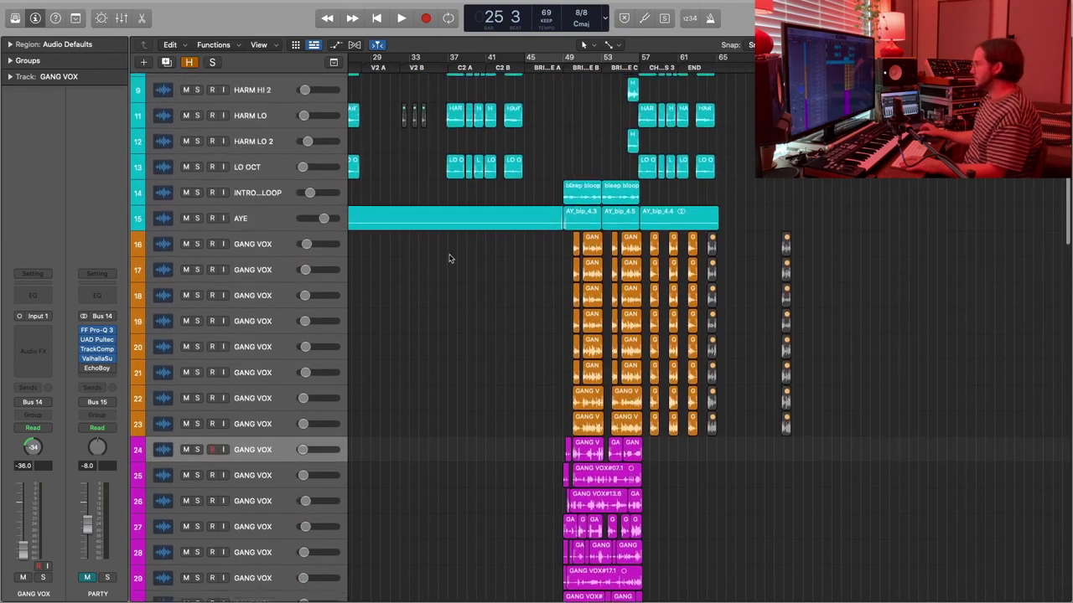
# Select GANG VOX track 16, deselect its regions, and place the playhead at bar 50.
pyautogui.click(266, 250)
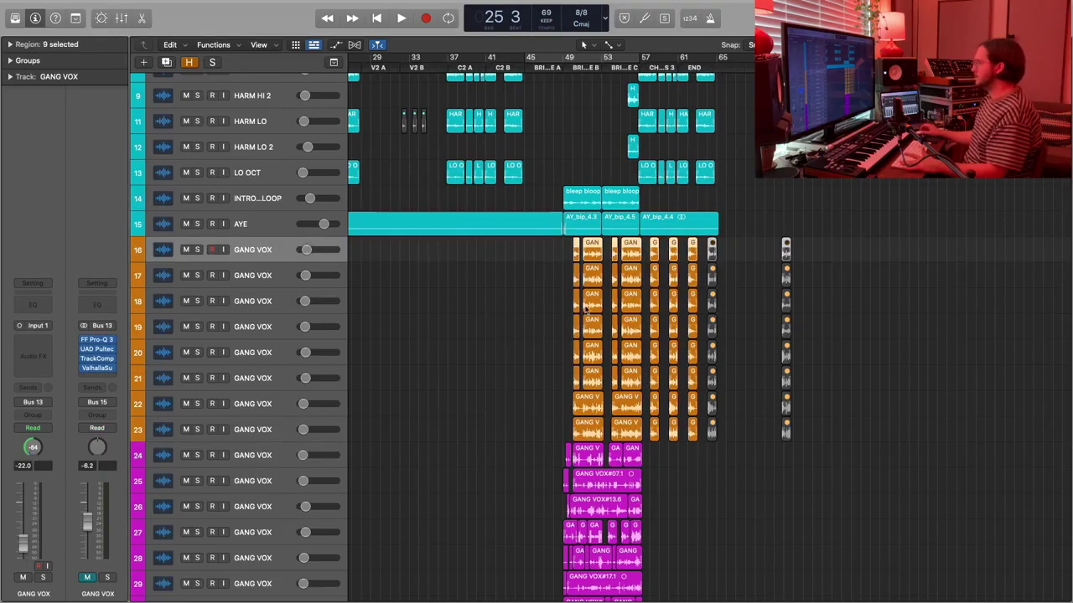
pyautogui.click(563, 291)
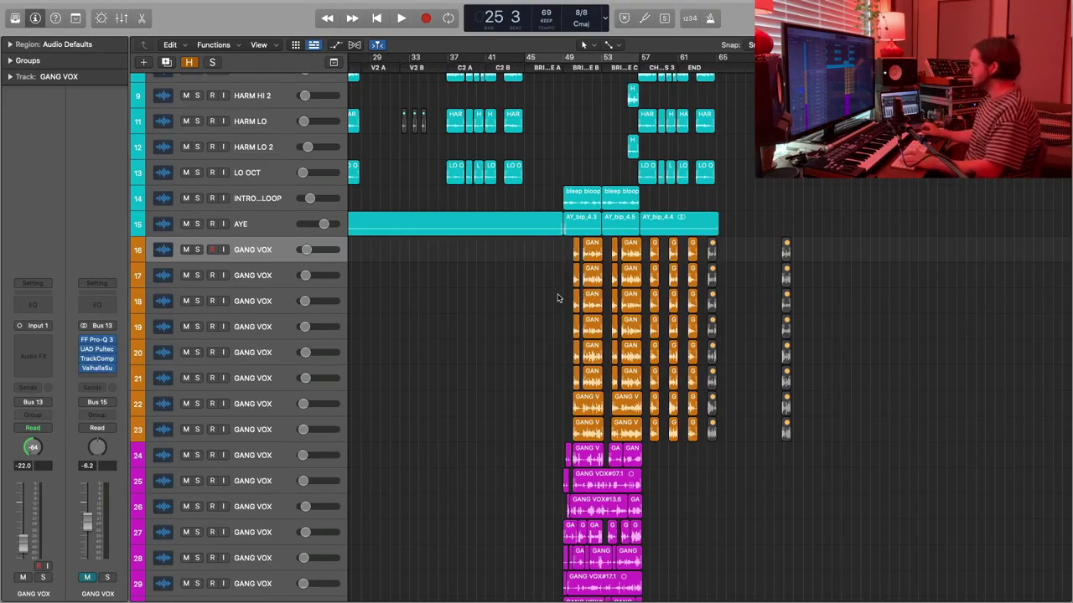
pyautogui.click(572, 69)
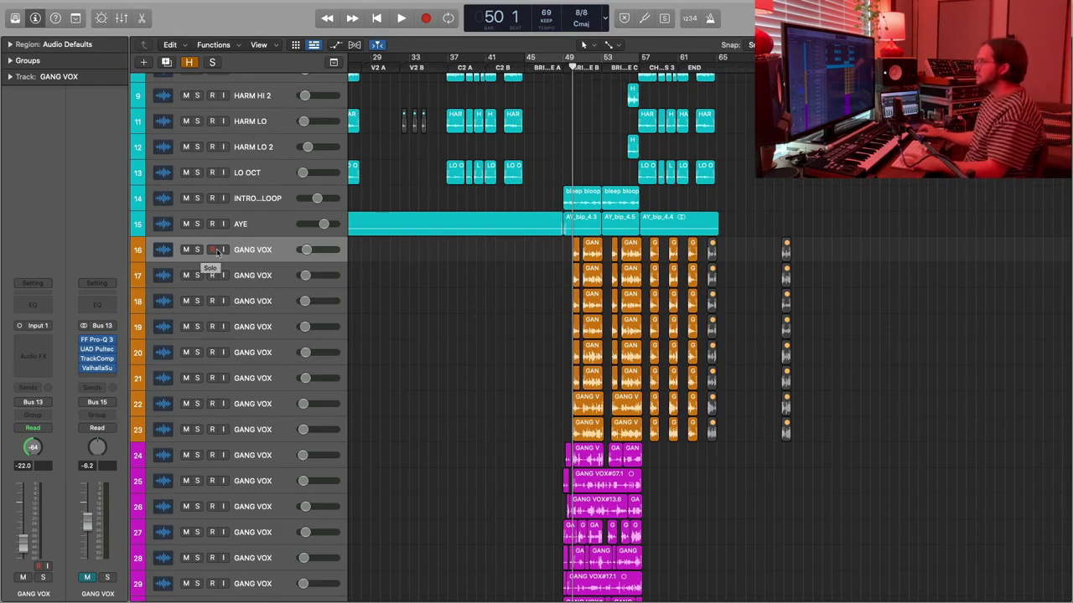
# Solo the orange GANG VOX tracks 16–23, dropping track 24 from the solo.
pyautogui.moveTo(197, 250); pyautogui.dragTo(201, 429)
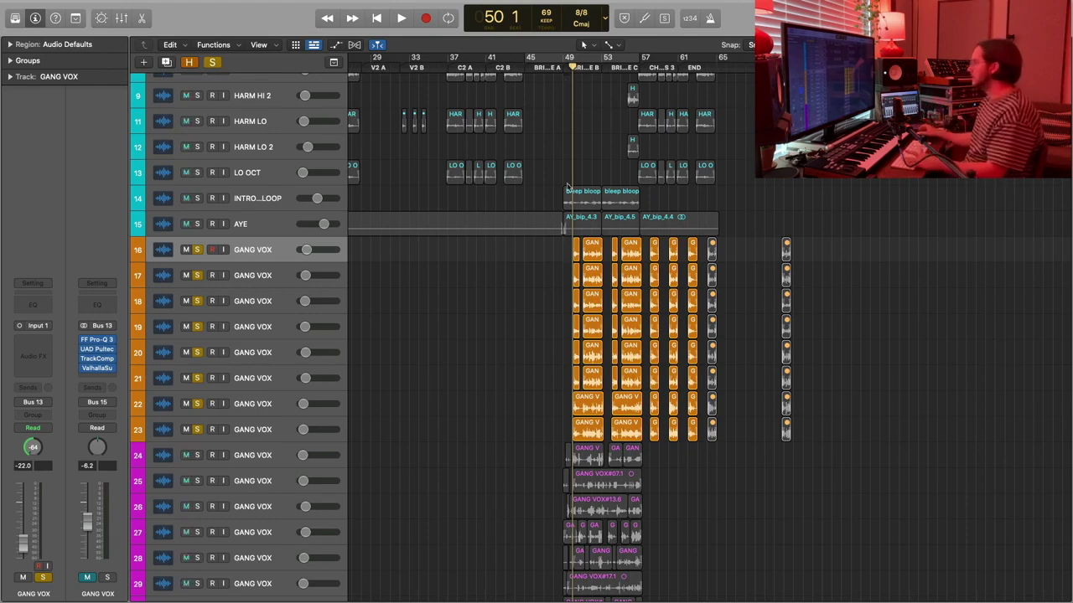
pyautogui.click(212, 62)
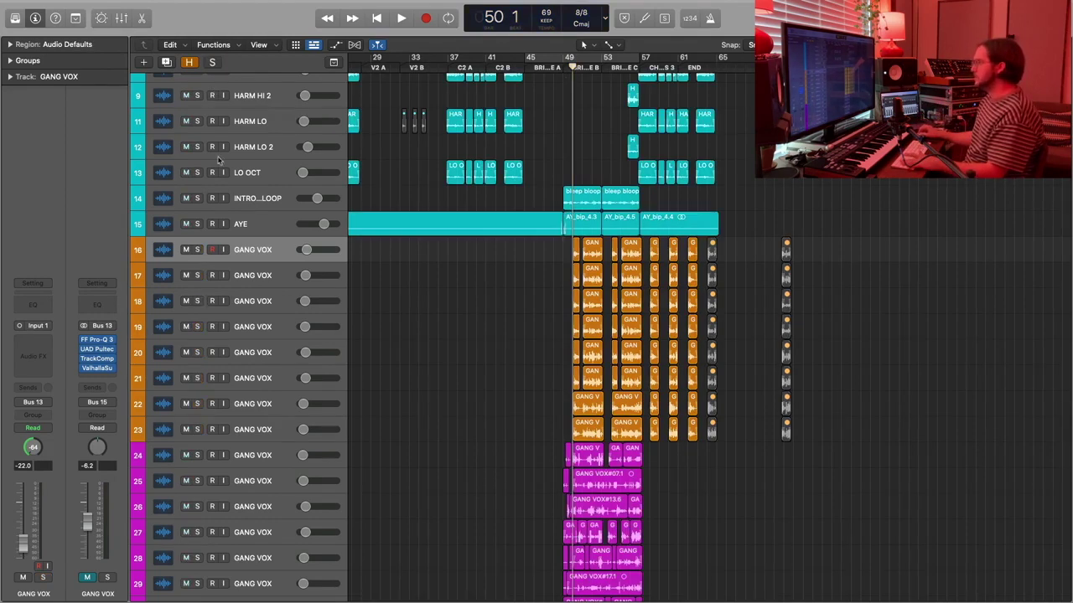
pyautogui.click(199, 247)
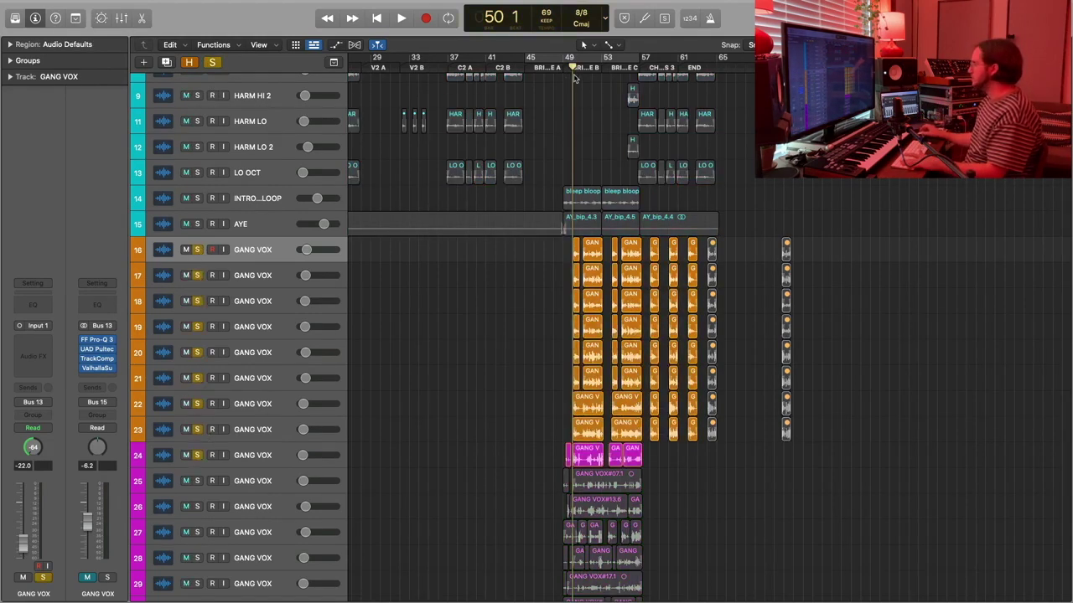
pyautogui.press('space')
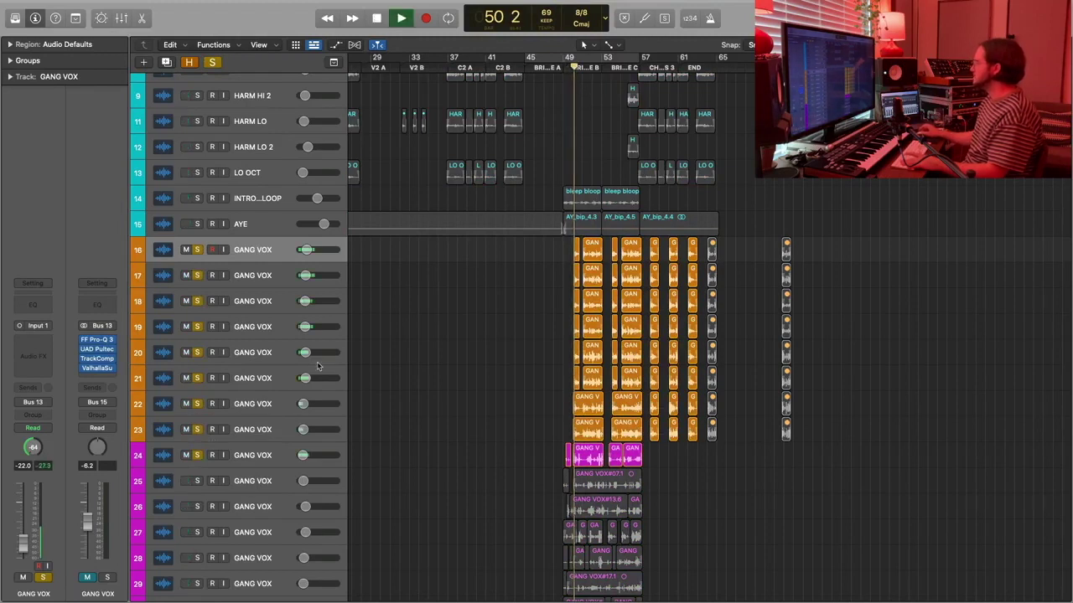
pyautogui.press('space')
pyautogui.click(197, 455)
# Select track 16, play the soloed orange stack, and return the playhead to bar 50.
pyautogui.click(252, 429)
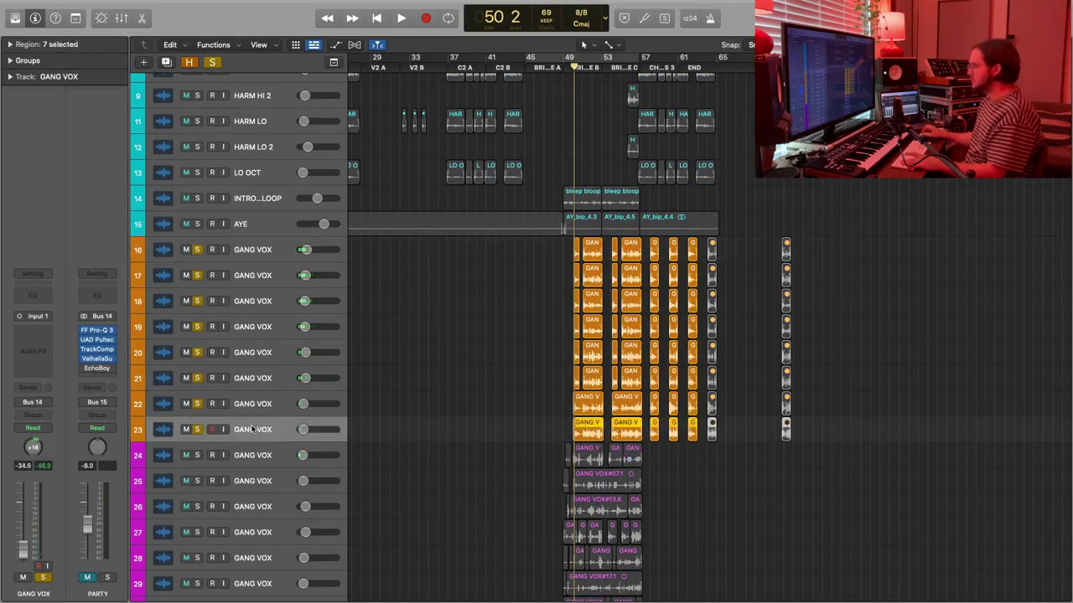
pyautogui.click(251, 250)
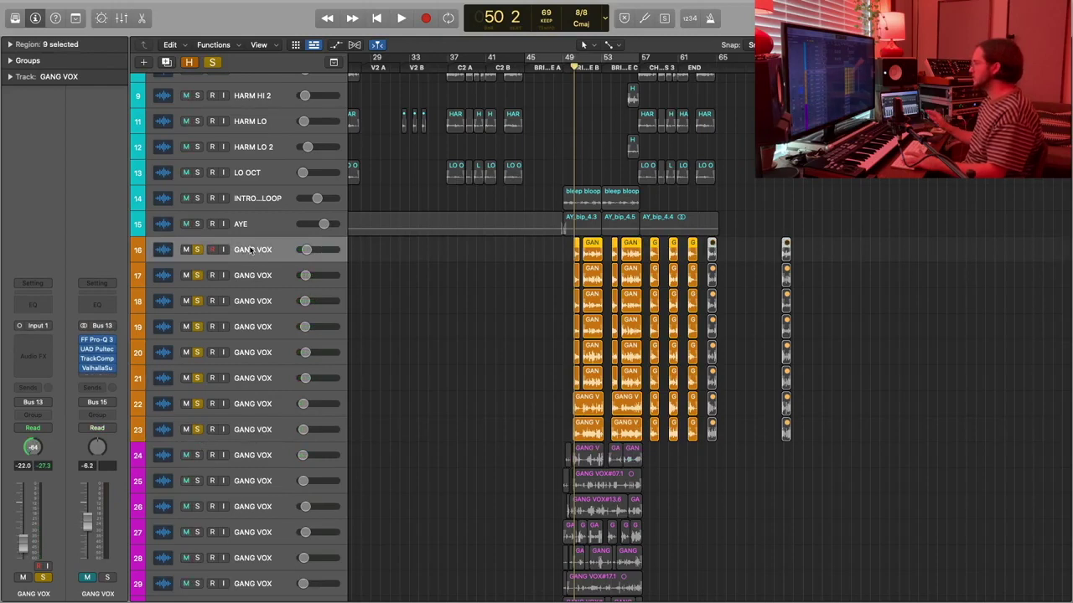
pyautogui.press('space')
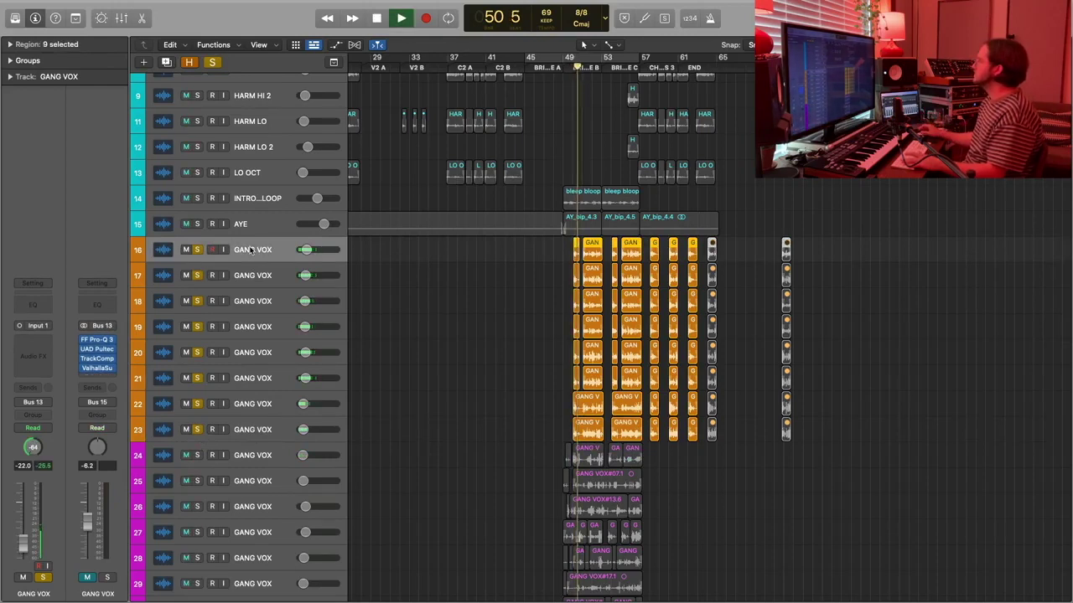
pyautogui.press('space')
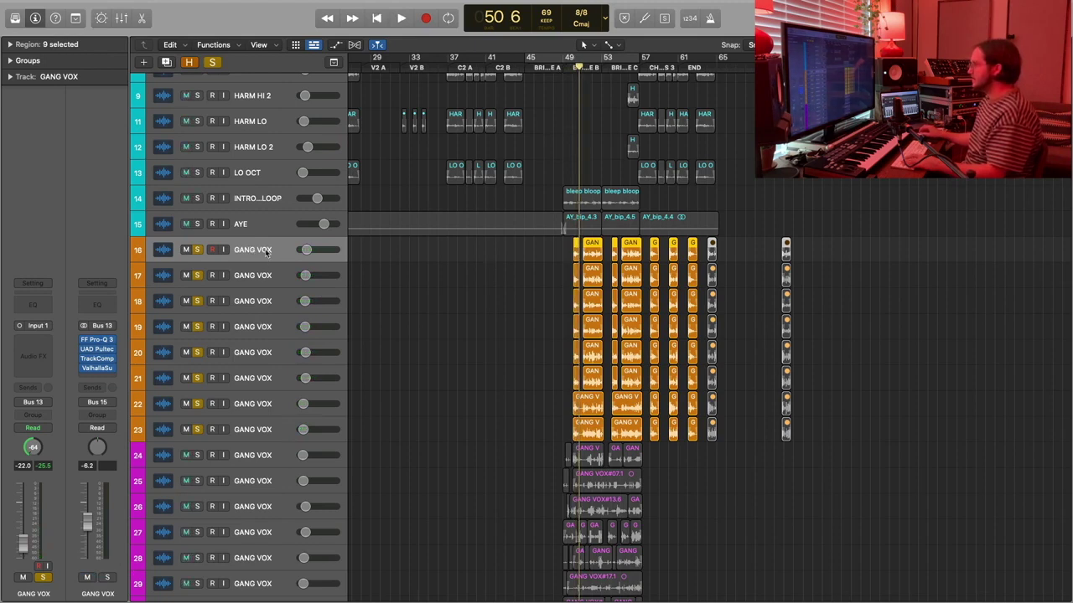
pyautogui.click(570, 69)
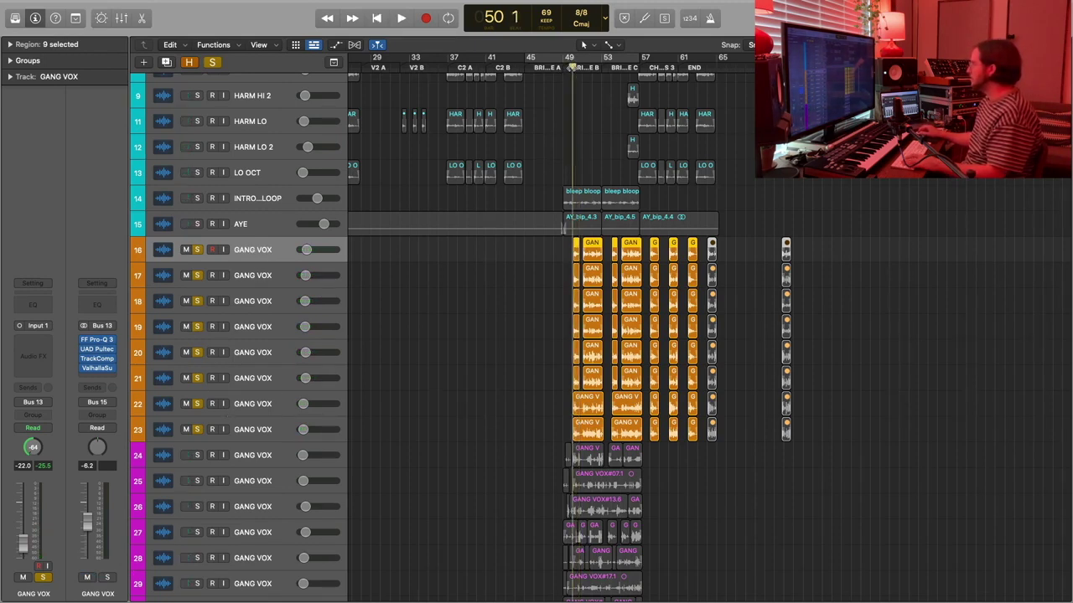
# Play the soloed gang vocals from bar 50, then replay them from the start of bar 50.
pyautogui.press('space')
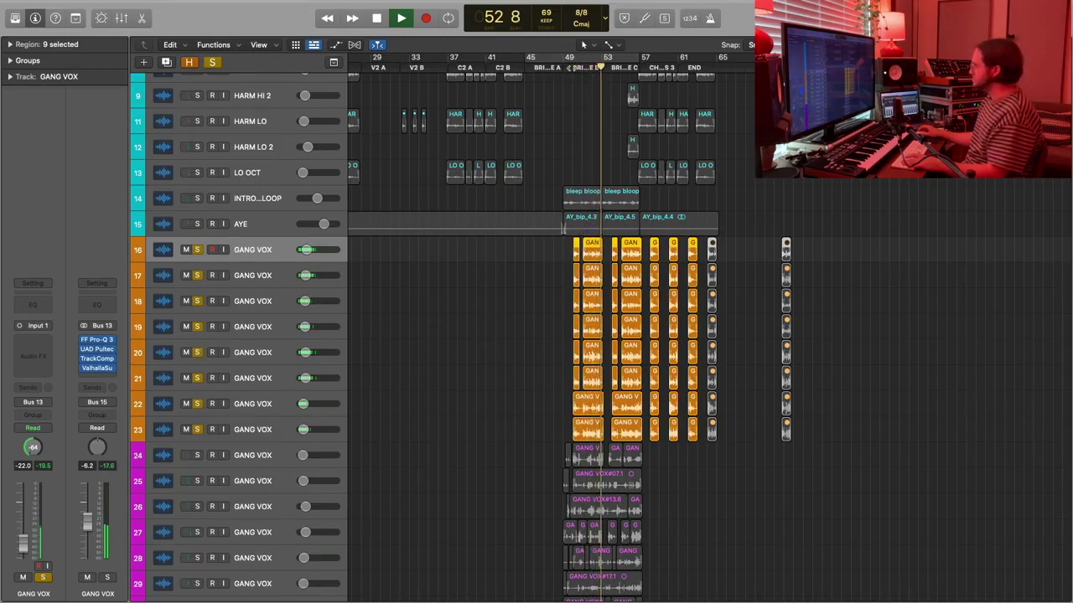
pyautogui.press('space')
pyautogui.moveTo(116, 374)
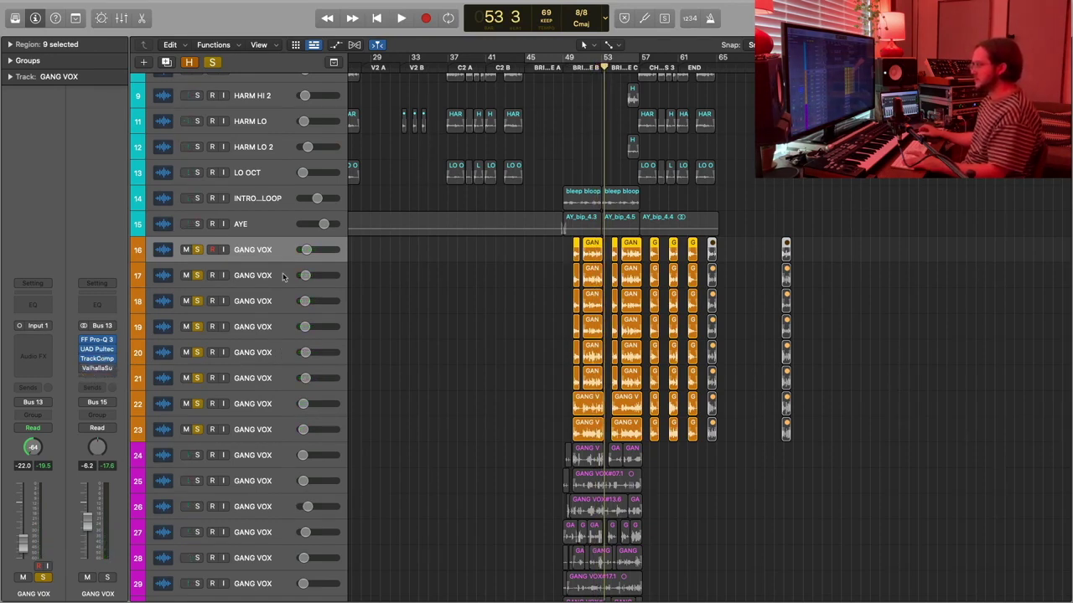
pyautogui.click(574, 69)
pyautogui.click(570, 67)
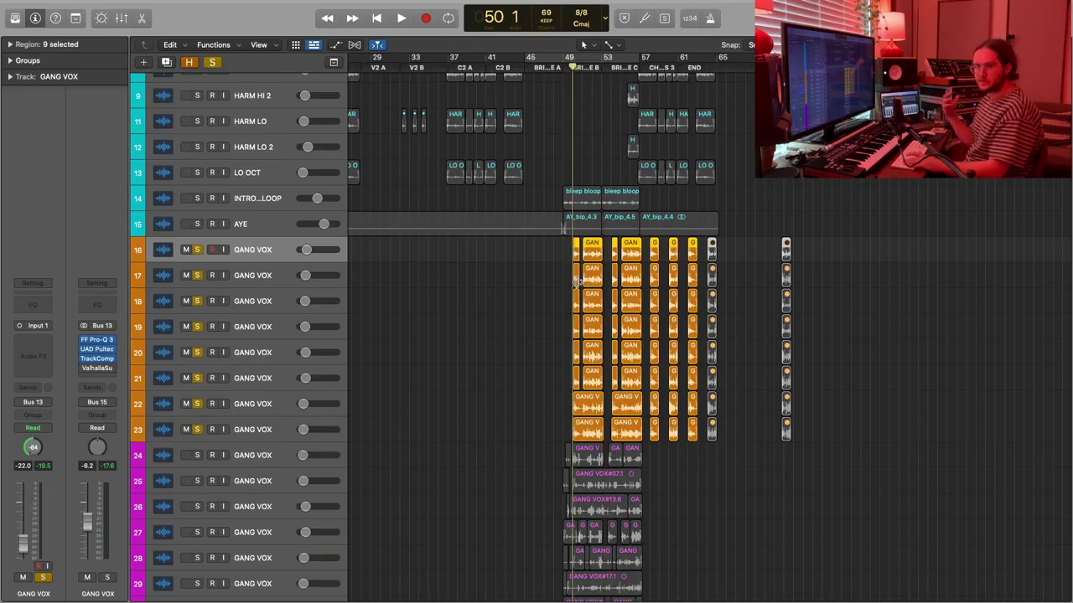
pyautogui.press('space')
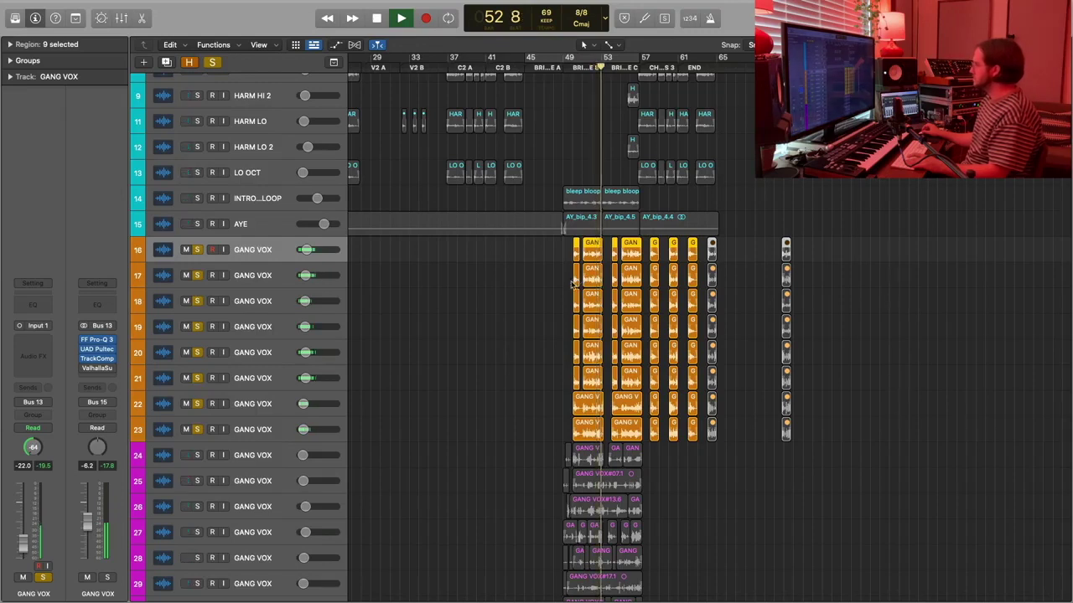
pyautogui.press('space')
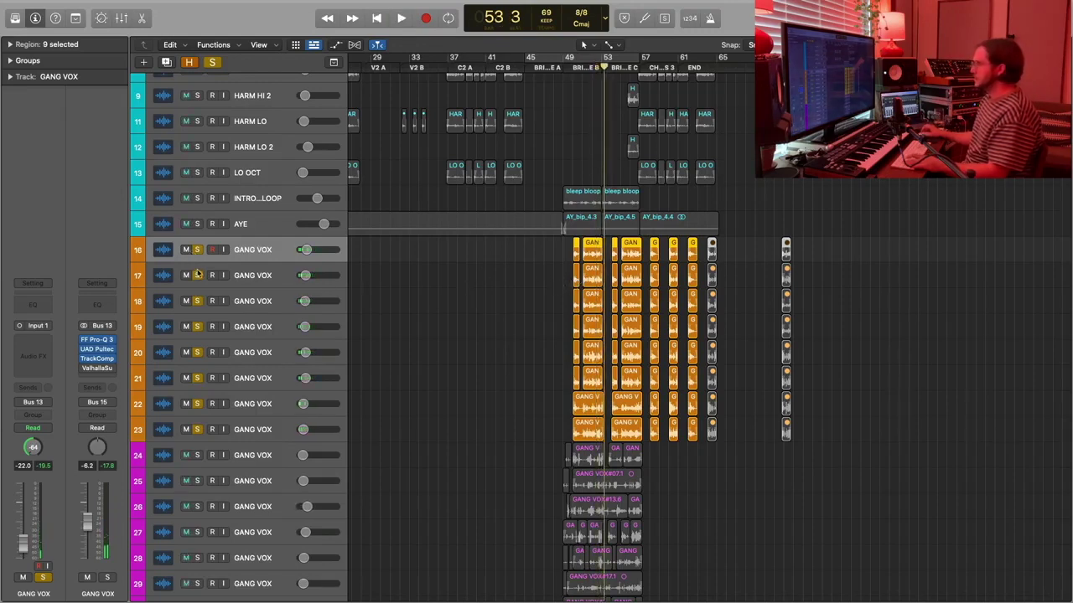
# Unsolo GANG VOX tracks 17–23 and play the bridge with only track 16 soloed.
pyautogui.moveTo(197, 275); pyautogui.dragTo(216, 430)
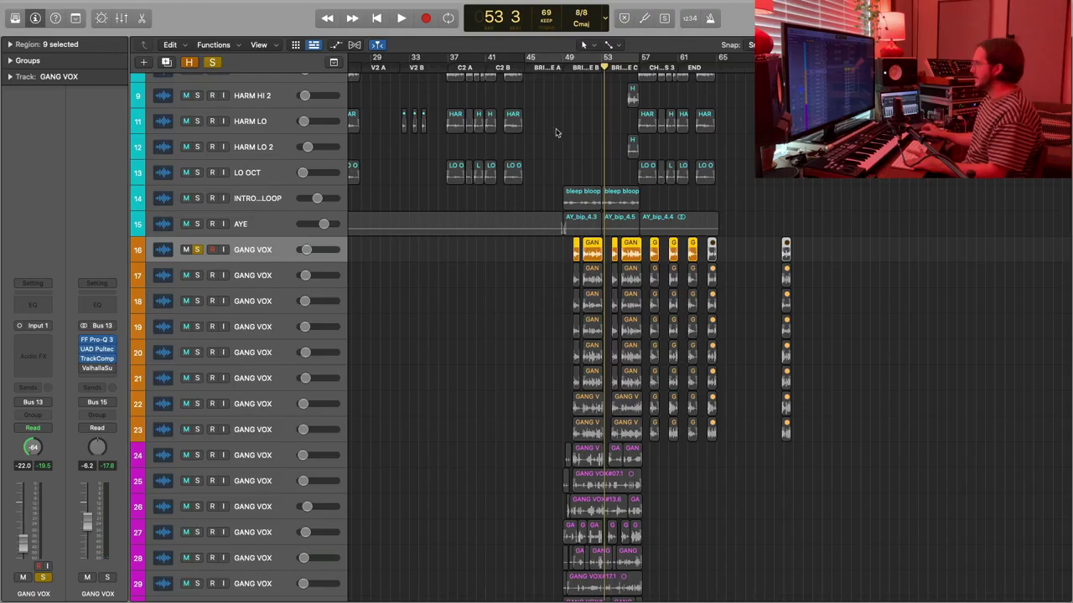
pyautogui.hotkey('alt', ',')
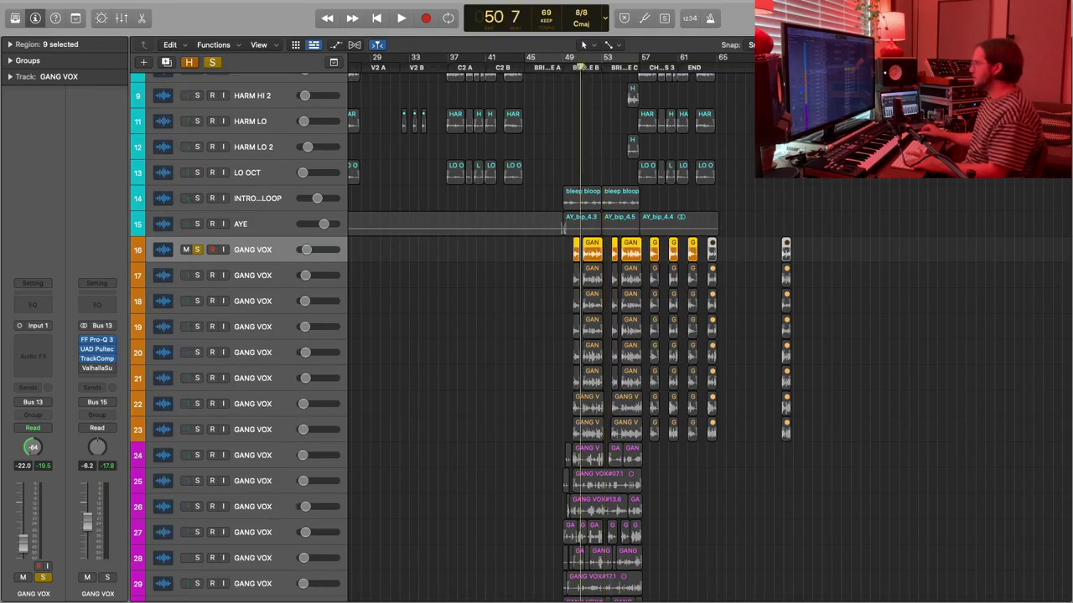
pyautogui.press('space')
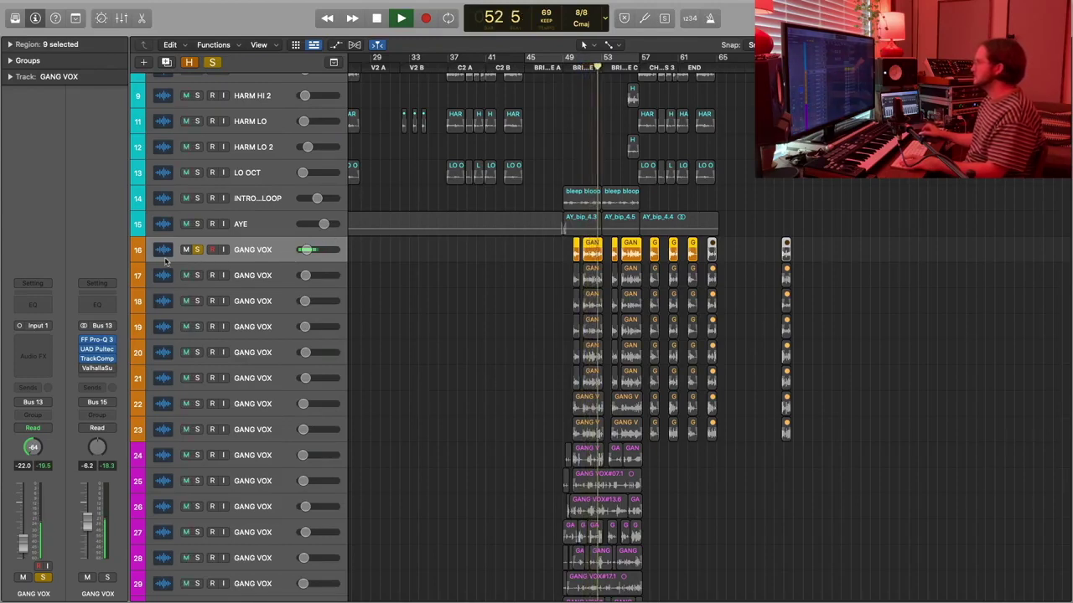
# Move the solo from track 16 to GANG VOX track 19, play it from bar 51, then unsolo it and stop.
pyautogui.press('space')
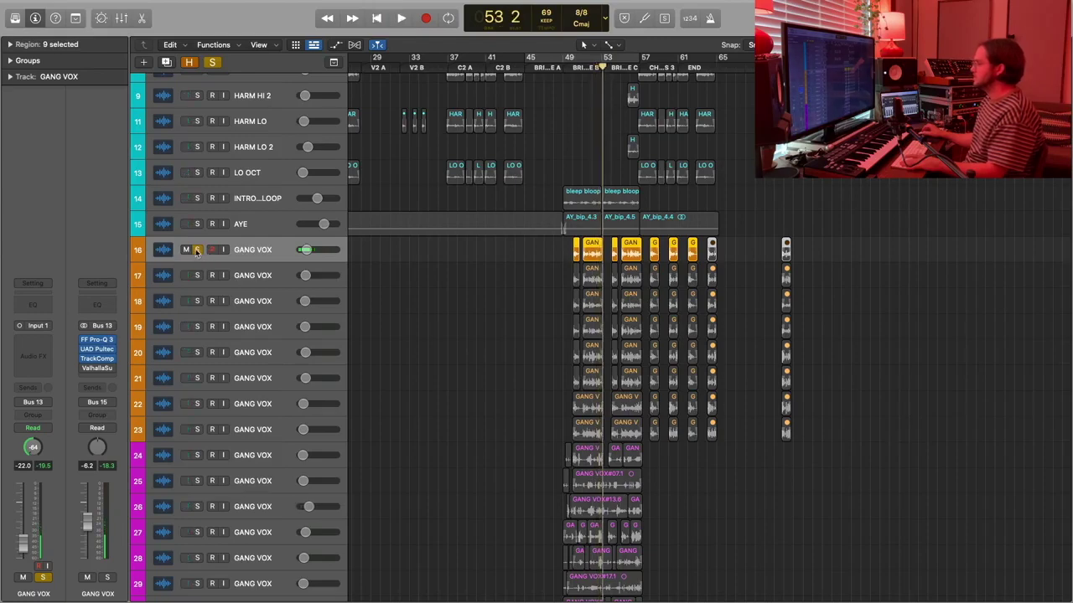
pyautogui.click(197, 250)
pyautogui.click(197, 327)
pyautogui.click(582, 67)
pyautogui.press('space')
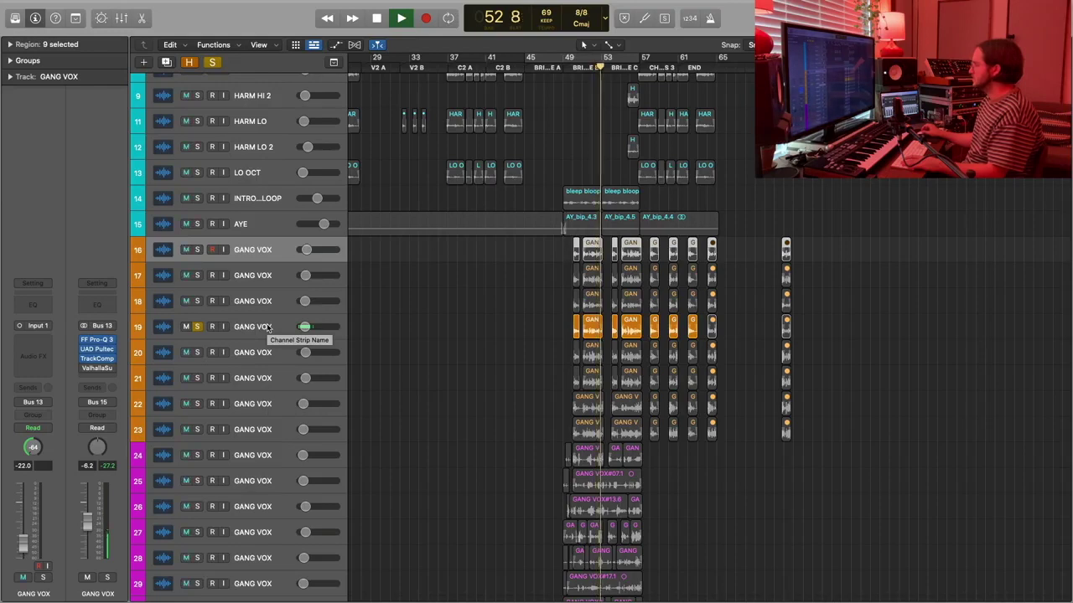
pyautogui.click(197, 327)
pyautogui.press('space')
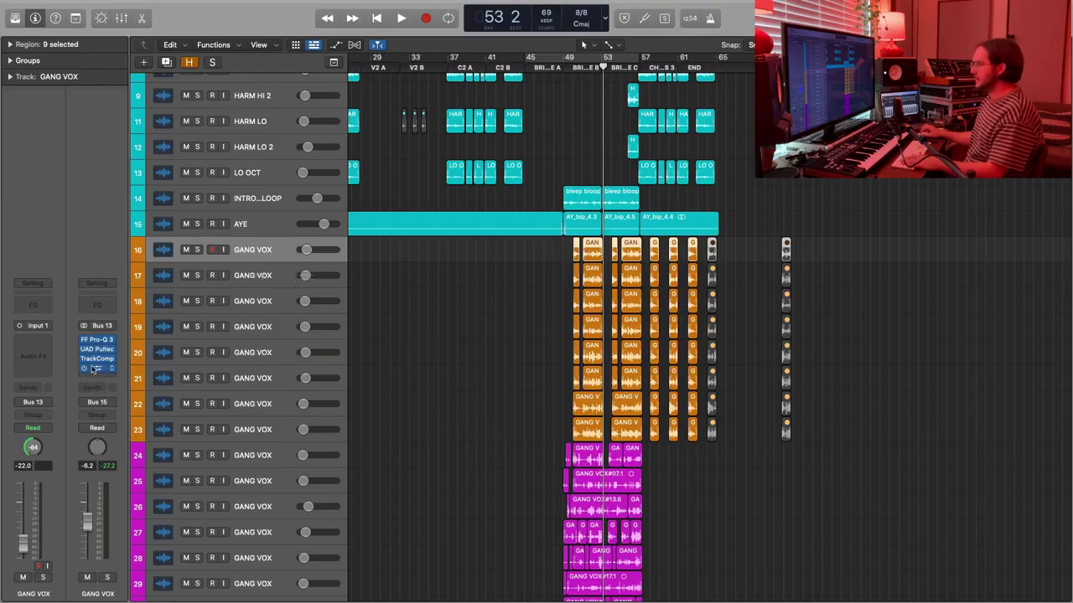
# Shrink track heights and solo LV, LV BRIDGE, LV DUB plus GANG VOX tracks 16–23 from bar 50.
pyautogui.click(571, 67)
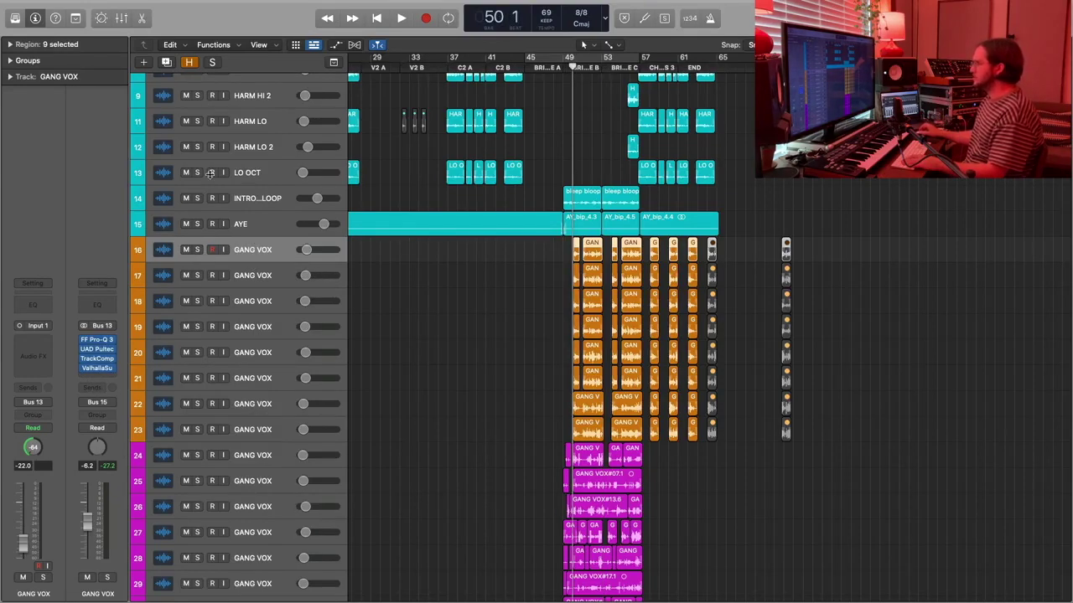
pyautogui.press('super+Down')
pyautogui.press('super+Down')
pyautogui.press('super+Down')
pyautogui.moveTo(189, 119); pyautogui.dragTo(189, 156)
pyautogui.moveTo(193, 305); pyautogui.dragTo(195, 433)
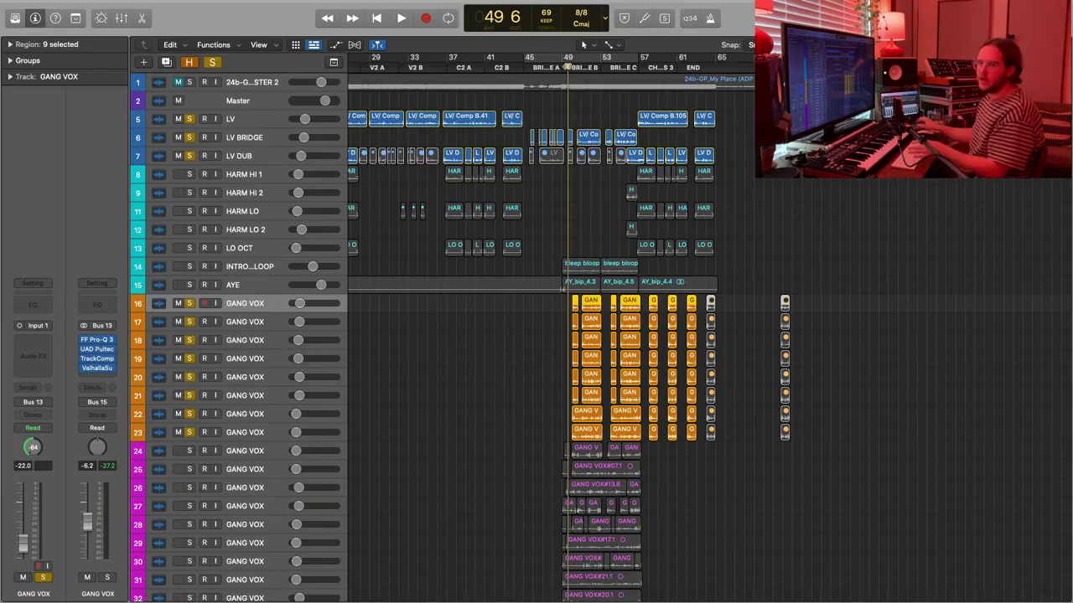
# Play the lead vocals with gang stack 16–23, then unsolo tracks 5–7 and 16–23.
pyautogui.press('space')
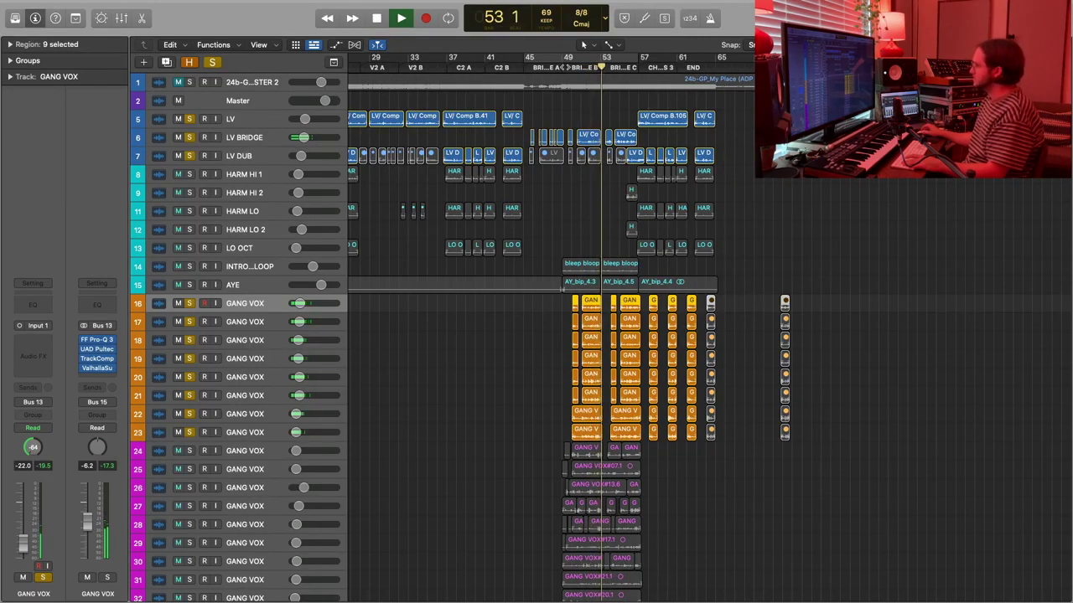
pyautogui.press('space')
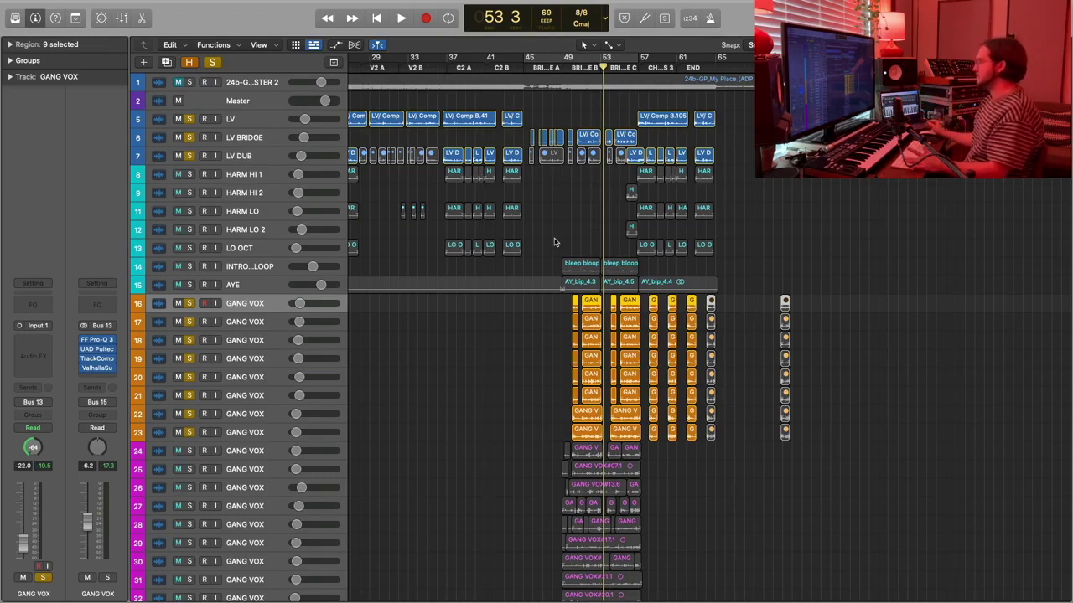
pyautogui.moveTo(189, 120); pyautogui.dragTo(189, 159)
pyautogui.moveTo(192, 307); pyautogui.dragTo(191, 433)
pyautogui.scroll(-5, 244, 352)
# Select GANG VOX track 24, whose channel is routed to Bus 14.
pyautogui.click(244, 339)
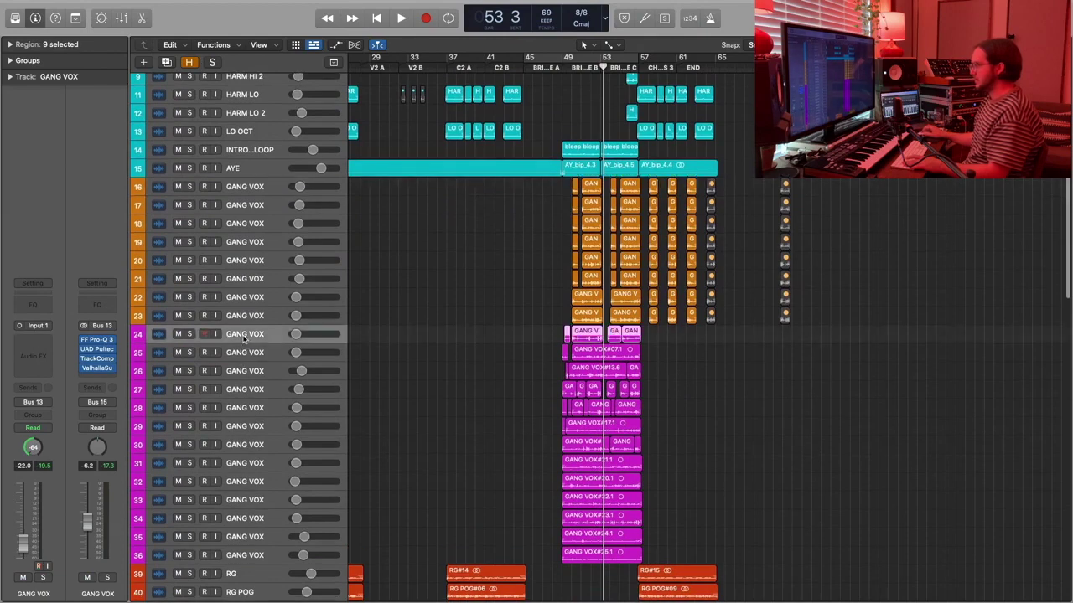
pyautogui.scroll(-2, 245, 341)
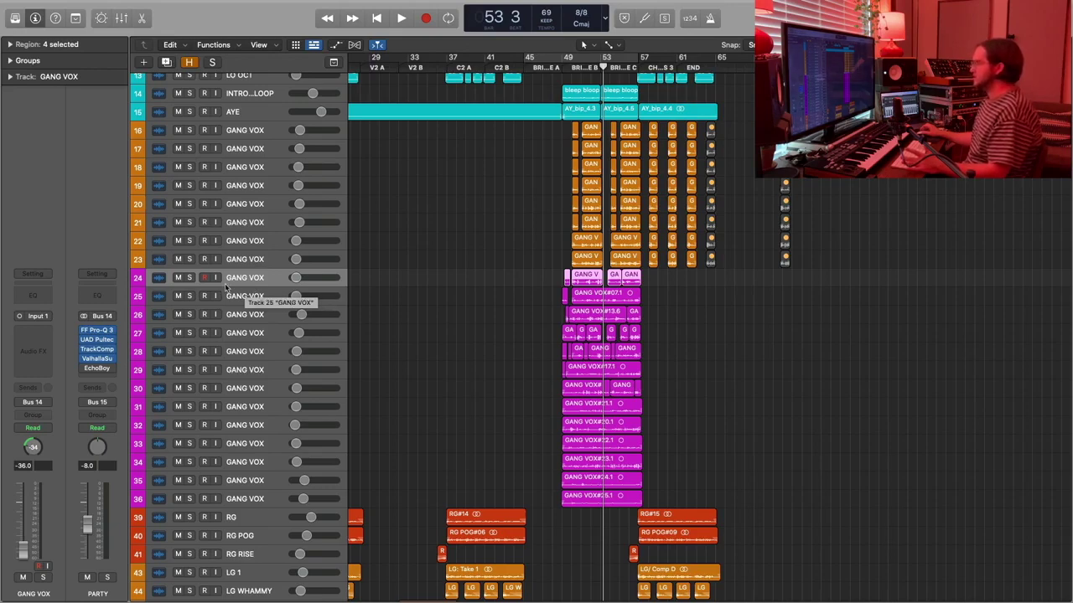
# Solo GANG VOX track 24 and play it alone from bar 49 with taller track rows.
pyautogui.click(190, 278)
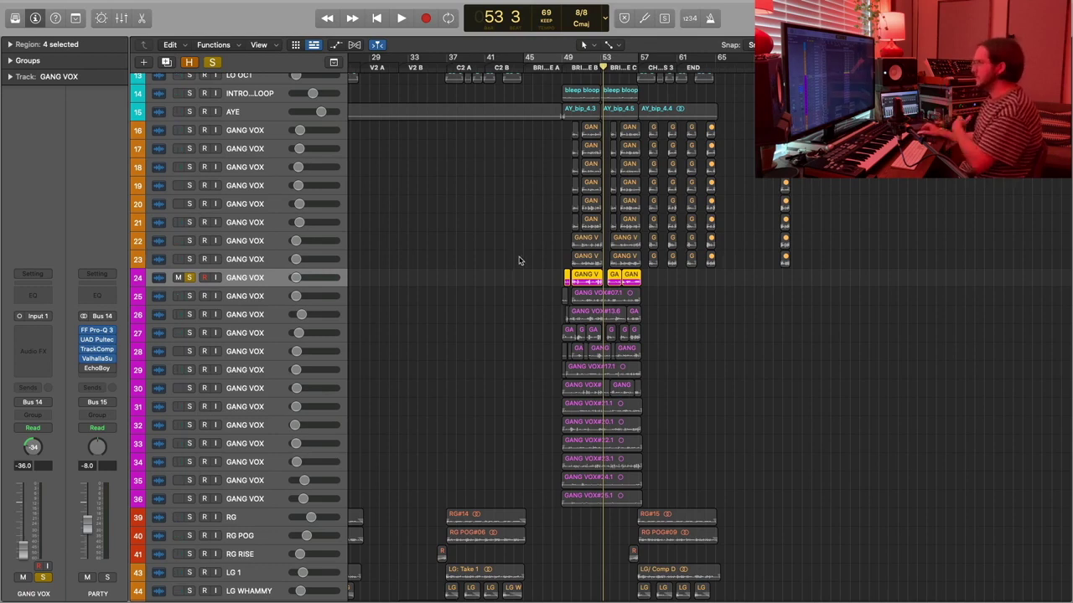
pyautogui.click(568, 67)
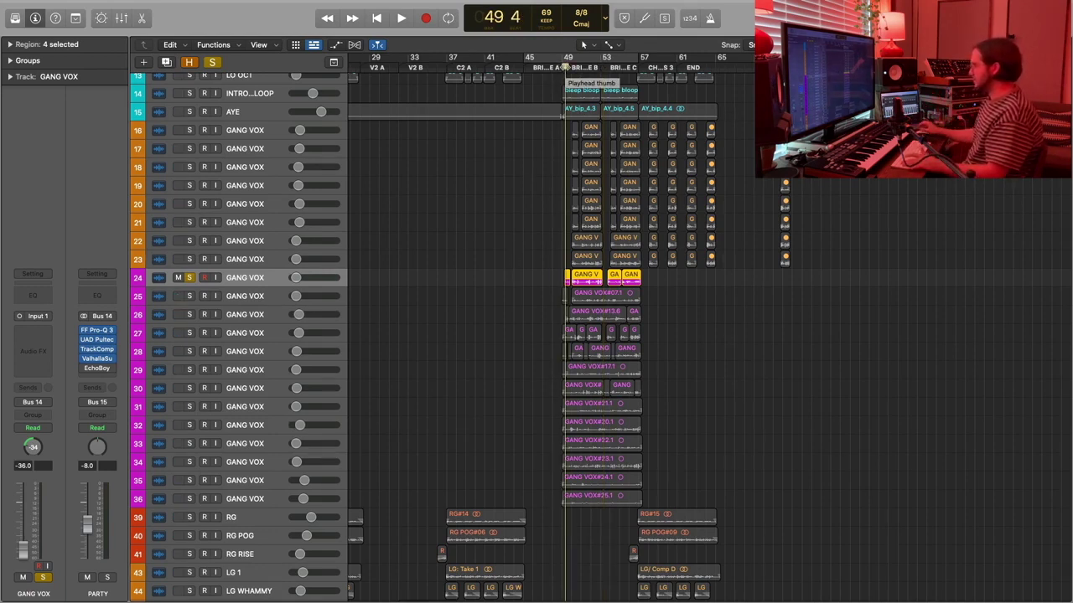
pyautogui.press('space')
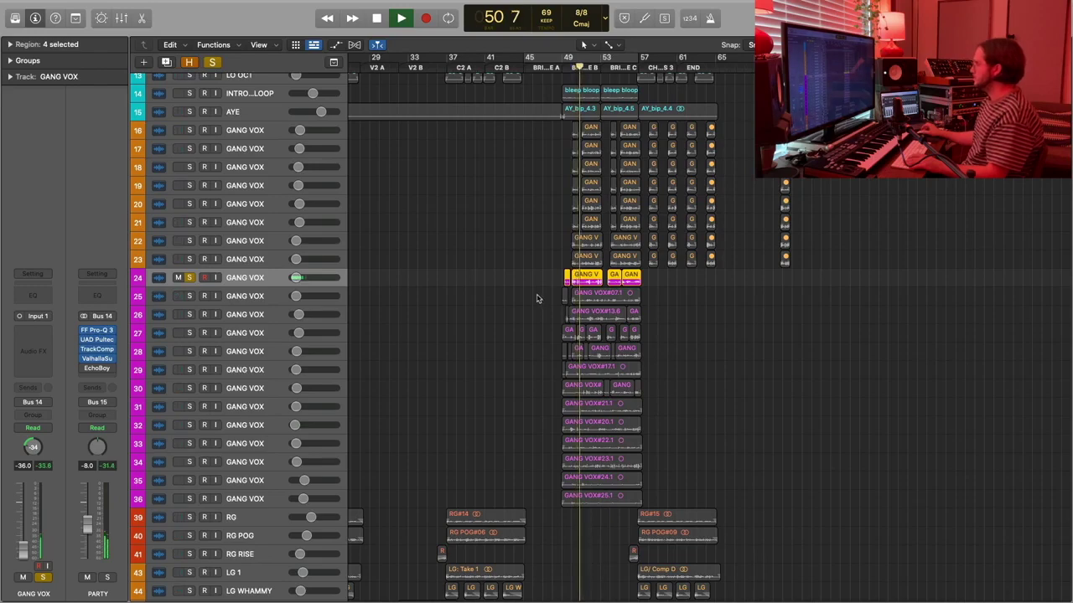
pyautogui.press('super+Down')
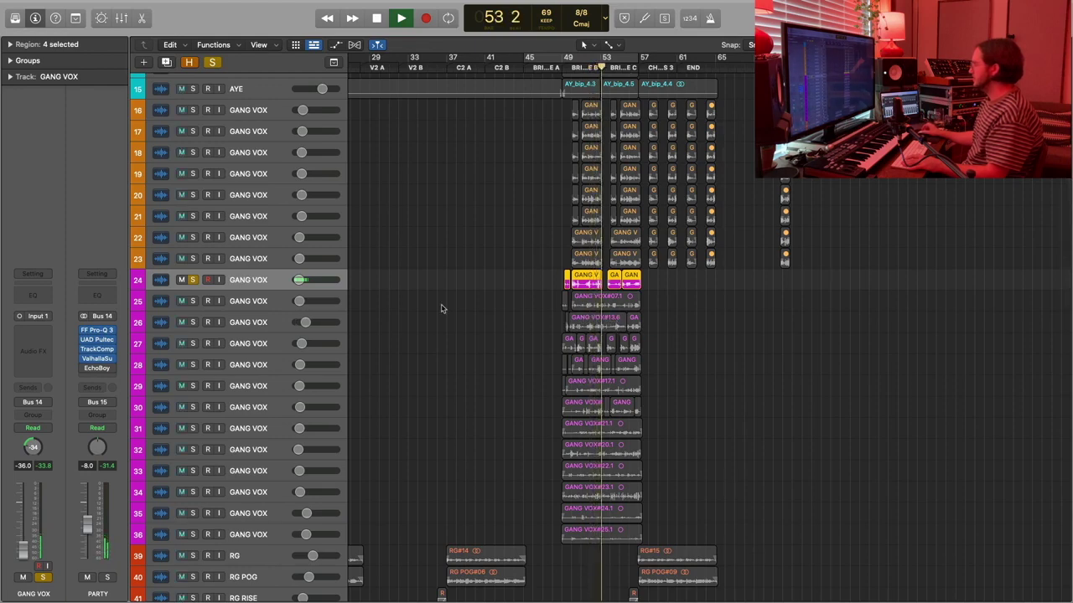
pyautogui.press('space')
# Switch the solo to GANG VOX track 26 and play it from its region start.
pyautogui.click(192, 279)
pyautogui.click(192, 322)
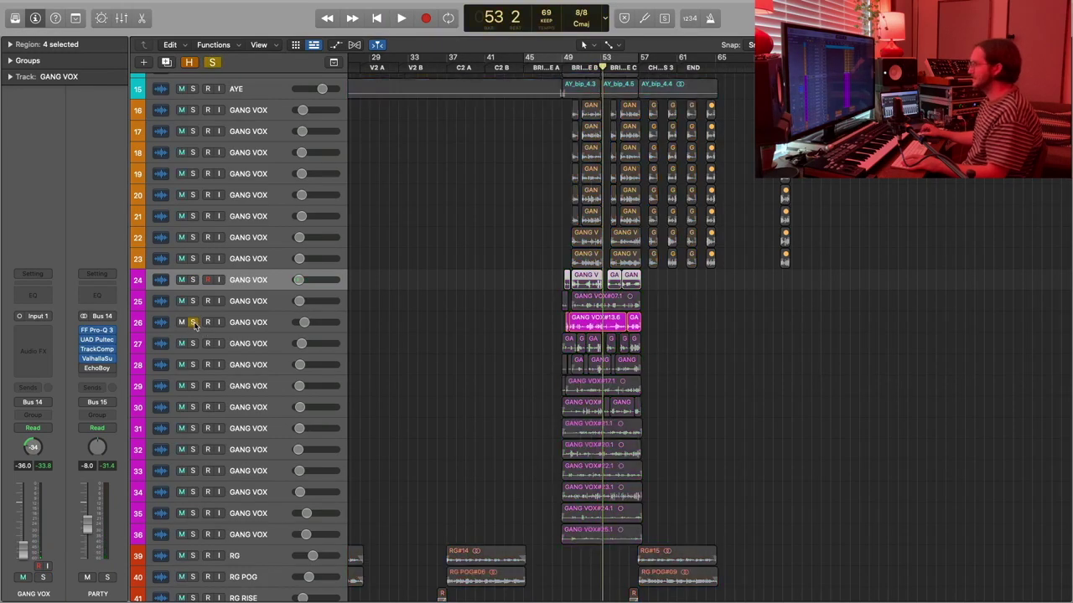
pyautogui.hotkey('shift', 'space')
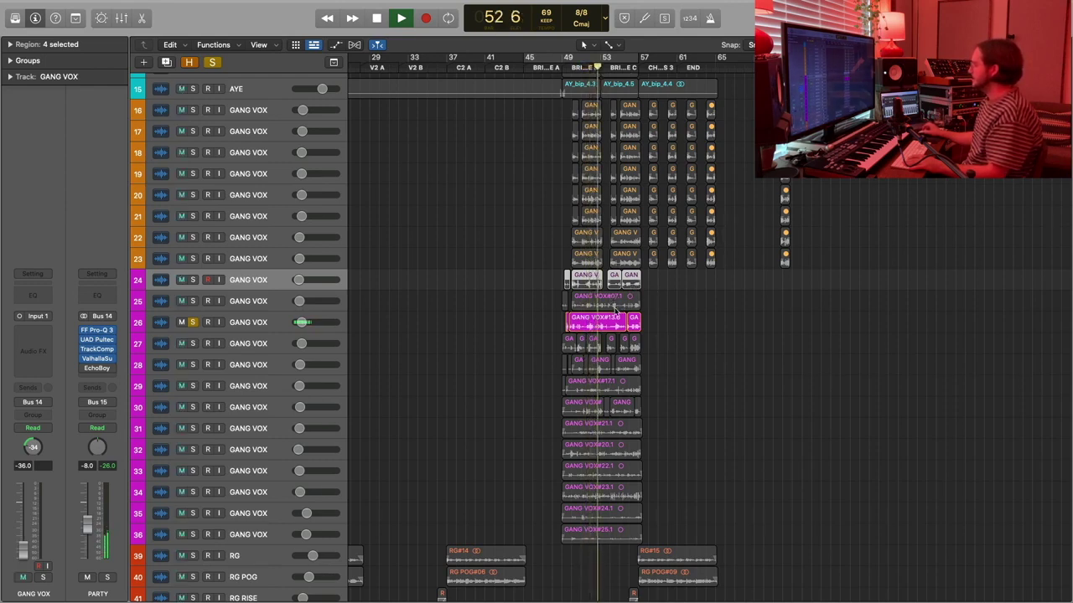
pyautogui.press('space')
# Select all regions, solo GANG VOX track 28, and play it from bar 50.
pyautogui.press('super+a')
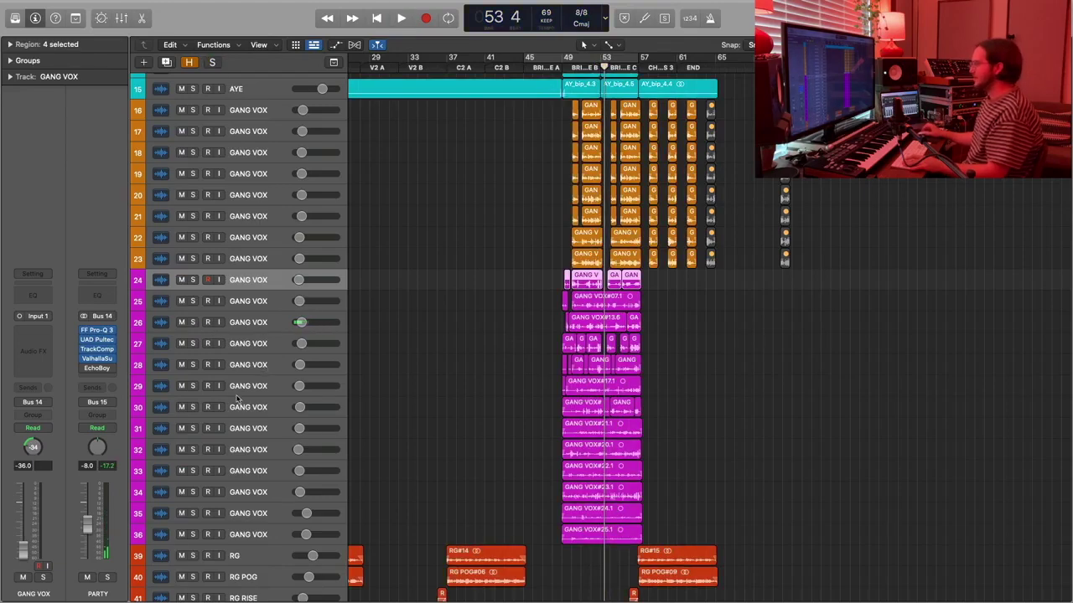
pyautogui.click(192, 364)
pyautogui.click(569, 68)
pyautogui.press('space')
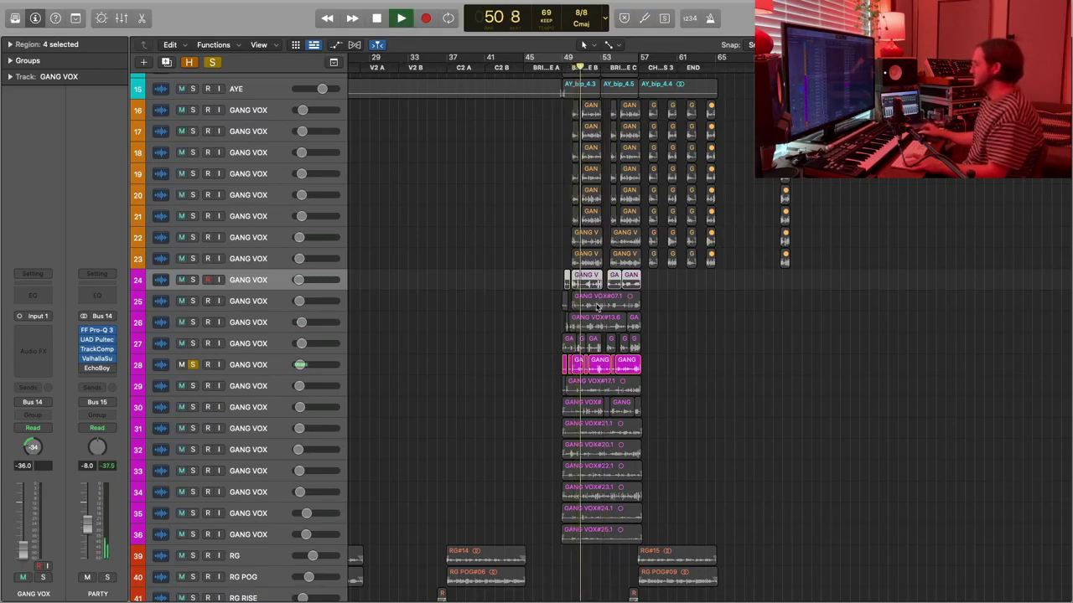
pyautogui.scroll(-2, 597, 307)
# Audition GANG VOX tracks 29, 30, 31 and 32 one at a time in solo.
pyautogui.click(192, 347)
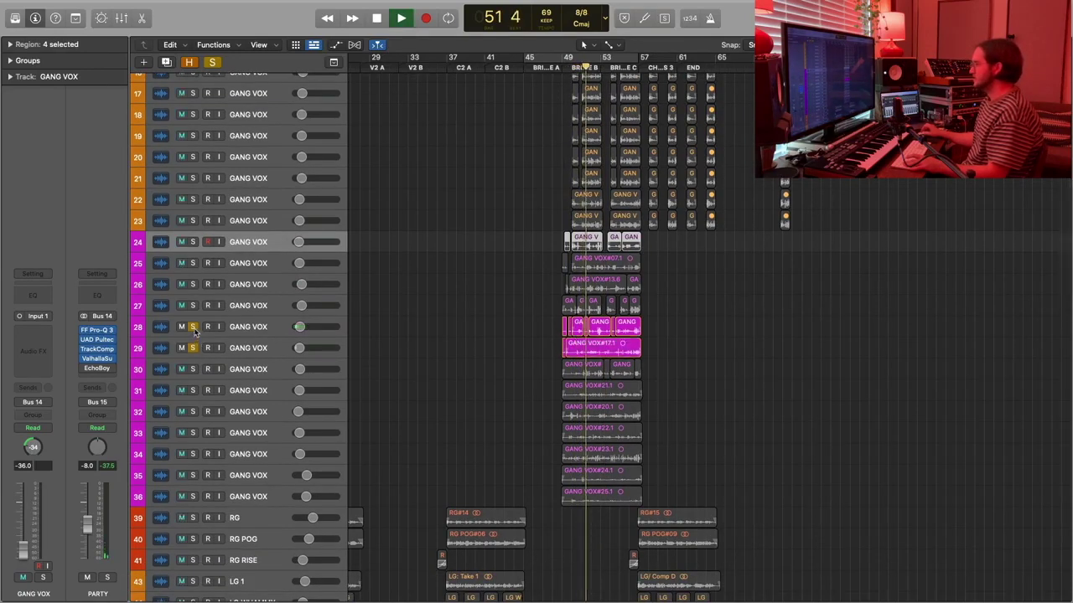
pyautogui.click(192, 326)
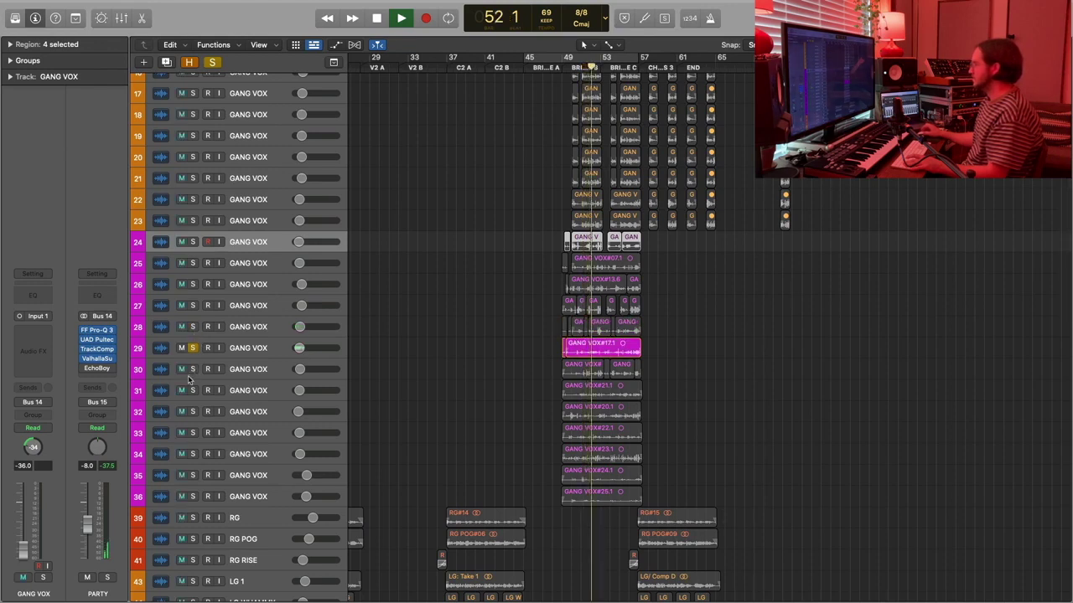
pyautogui.click(192, 368)
pyautogui.click(193, 347)
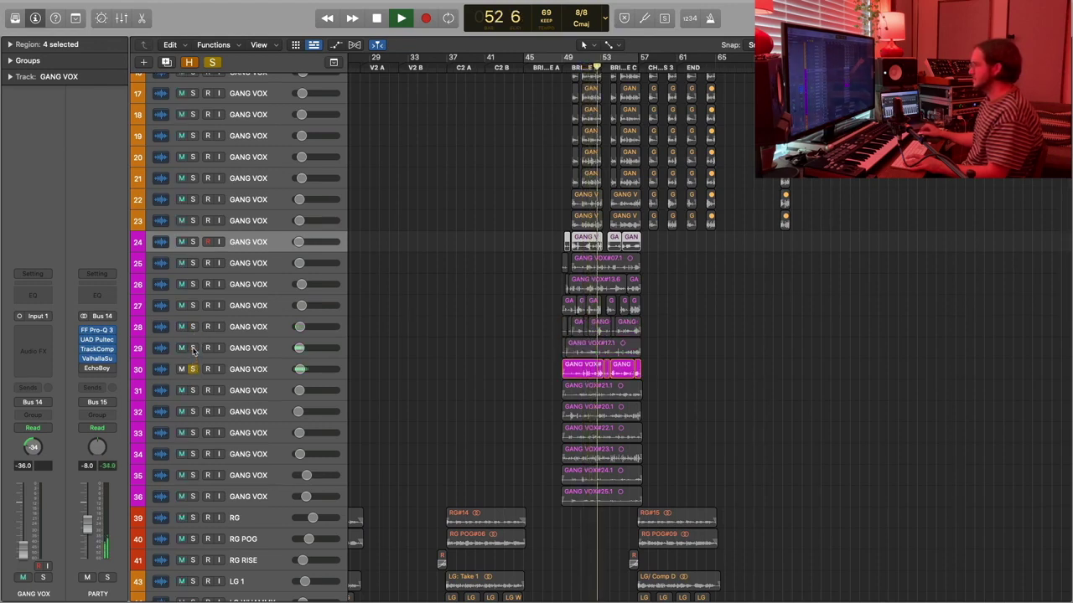
pyautogui.click(192, 390)
pyautogui.click(192, 369)
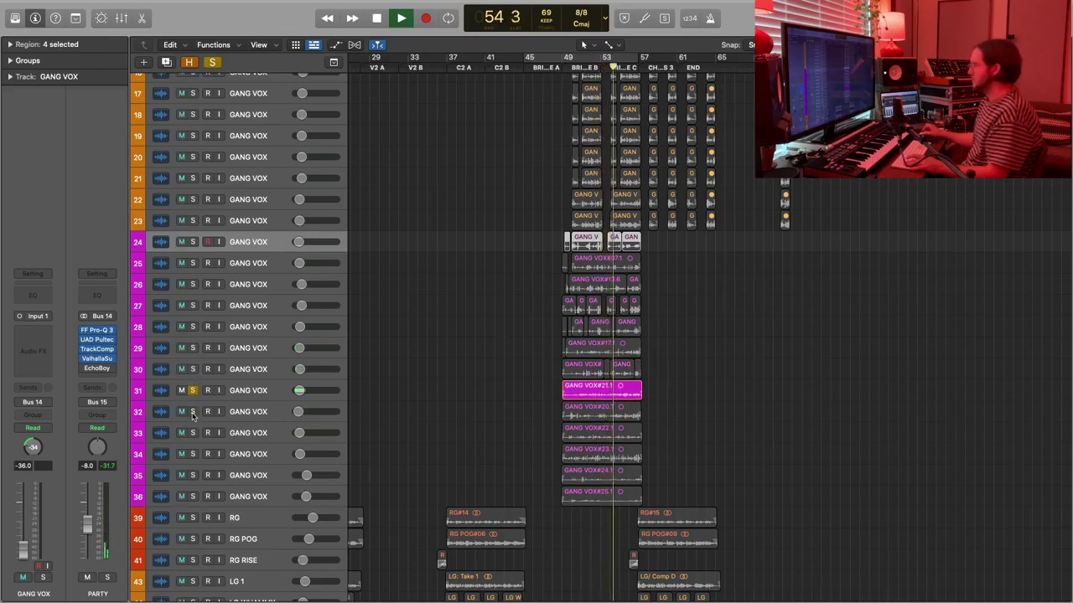
pyautogui.click(192, 390)
pyautogui.click(192, 411)
pyautogui.scroll(-1, 196, 406)
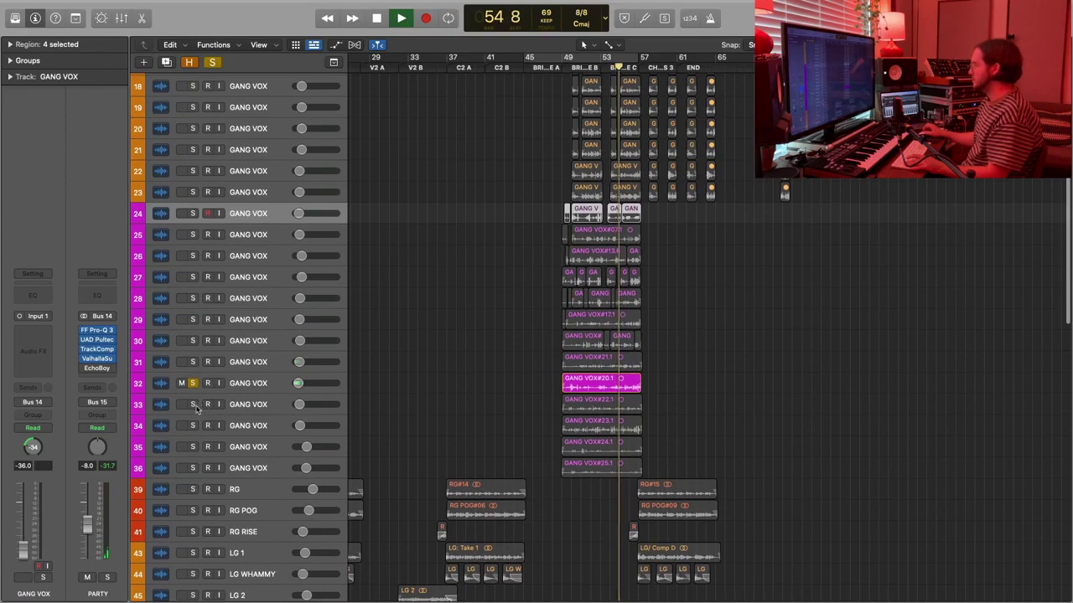
# Audition GANG VOX tracks 33–36 in solo one by one, then clear the solos and stop.
pyautogui.click(193, 405)
pyautogui.click(192, 385)
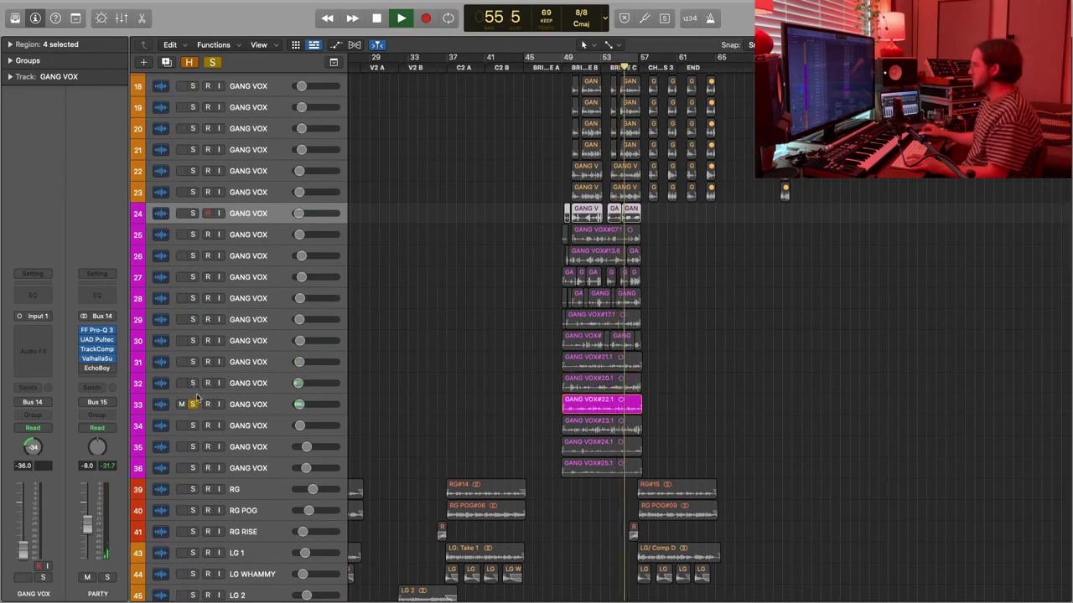
pyautogui.click(193, 426)
pyautogui.click(194, 404)
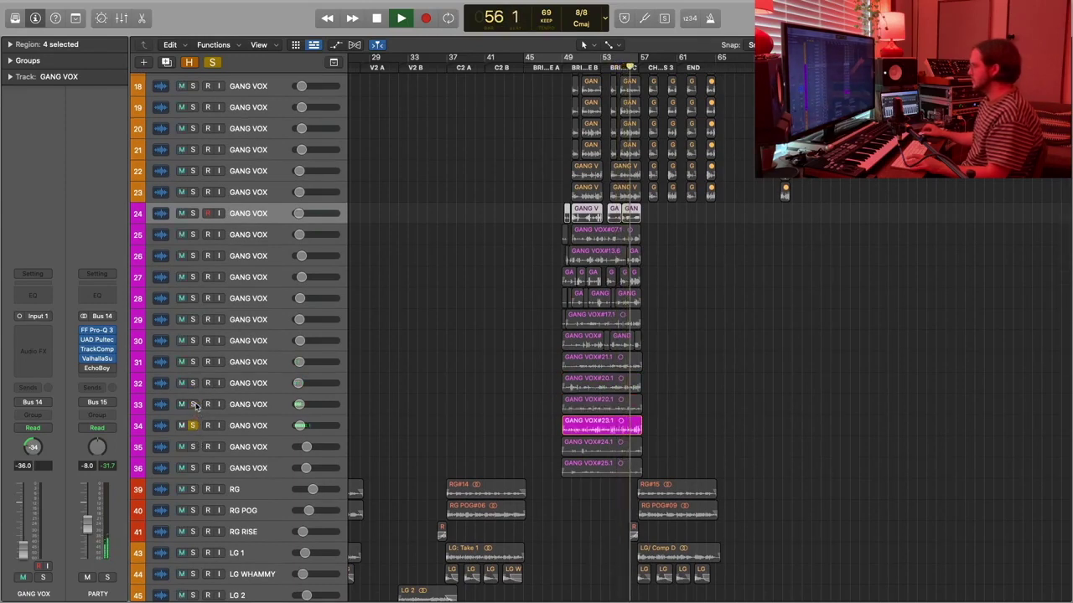
pyautogui.click(193, 447)
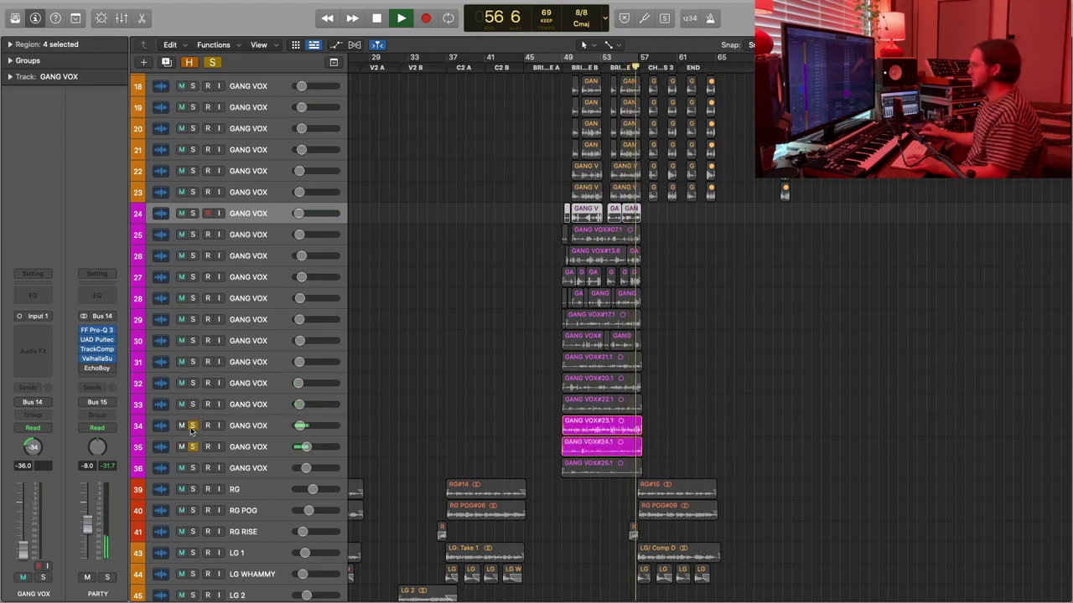
pyautogui.click(193, 425)
pyautogui.click(193, 467)
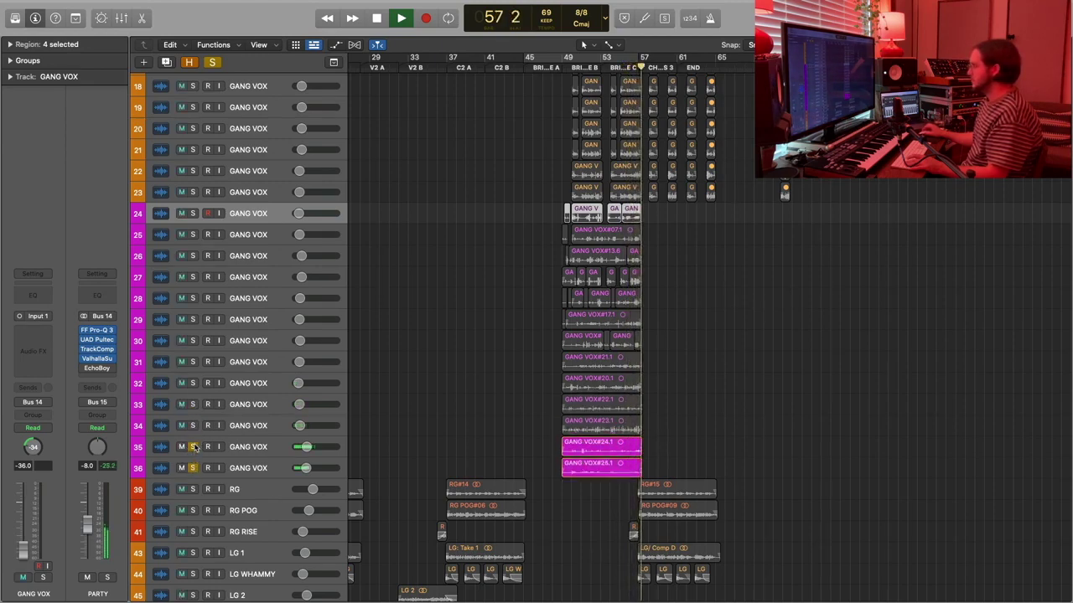
pyautogui.click(193, 447)
pyautogui.press('space')
pyautogui.click(192, 467)
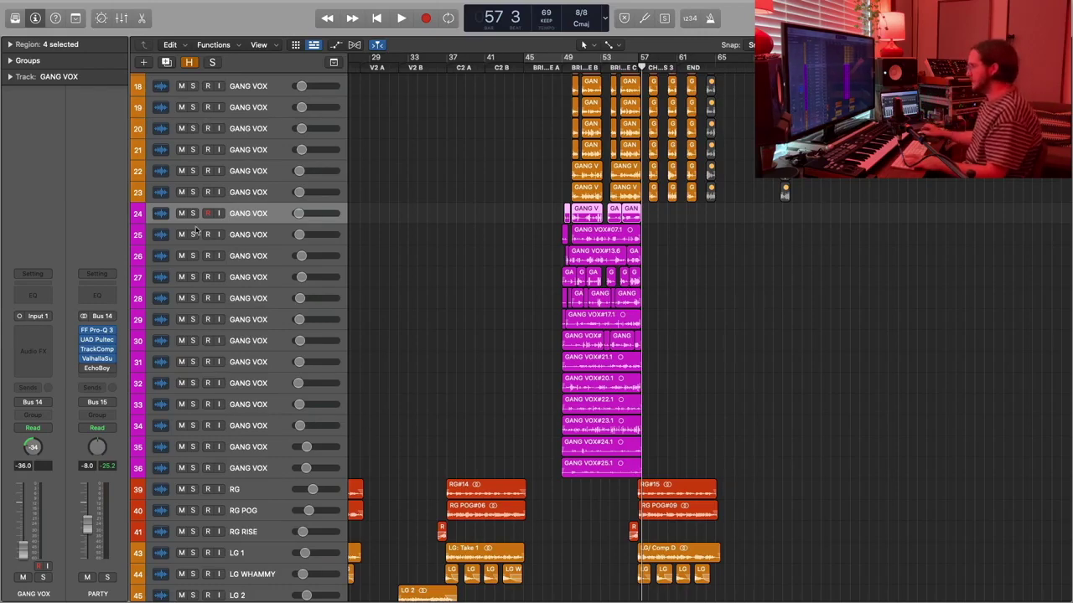
# Solo pink GANG VOX tracks 24–36, play them together from bar 49, then shrink track heights.
pyautogui.moveTo(192, 216); pyautogui.dragTo(193, 468)
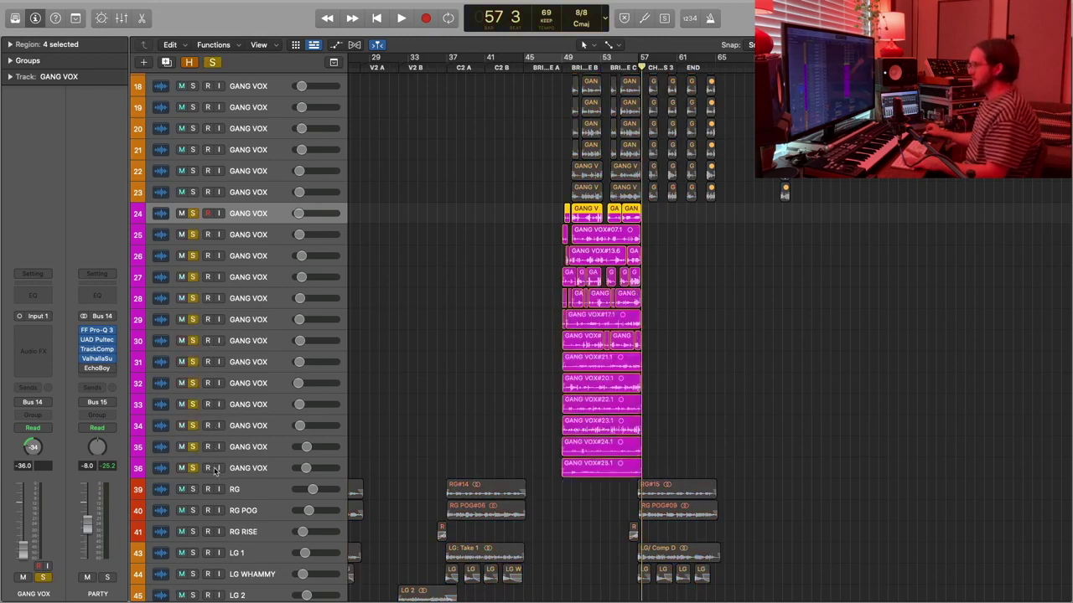
pyautogui.click(561, 60)
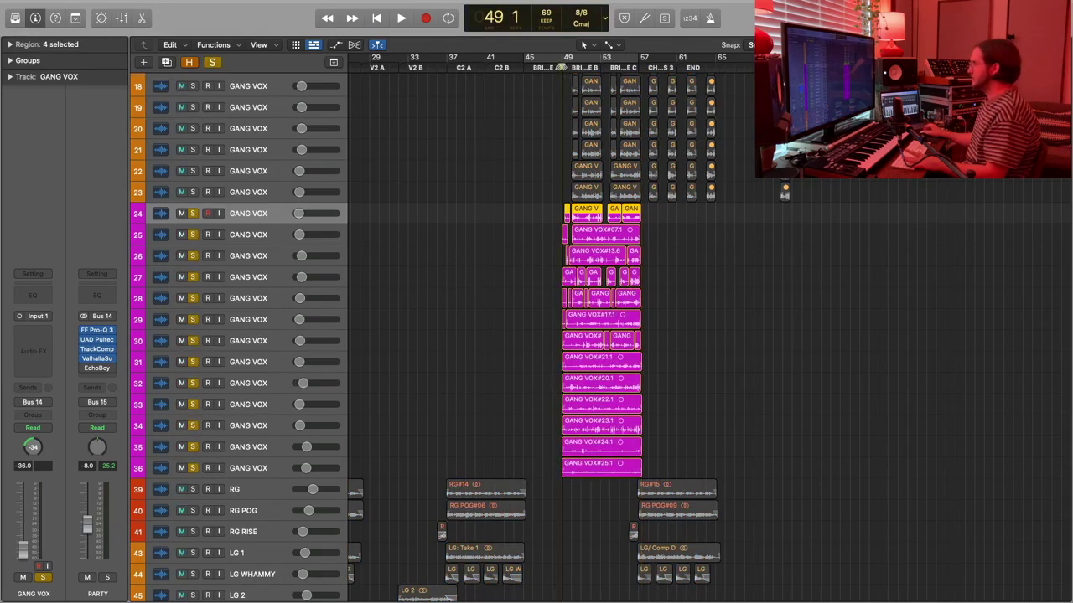
pyautogui.press('space')
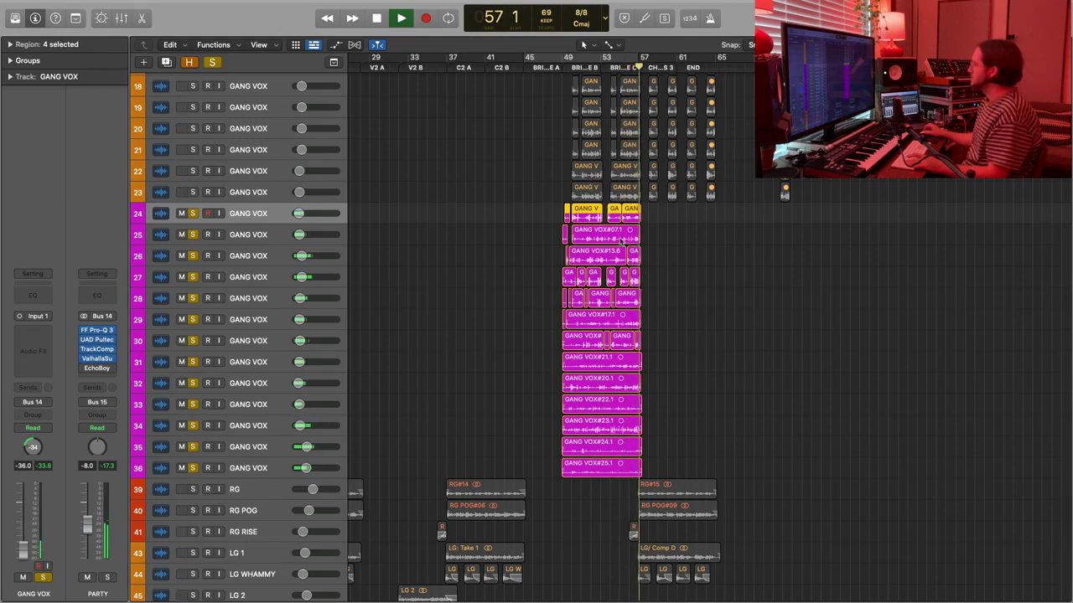
pyautogui.press('space')
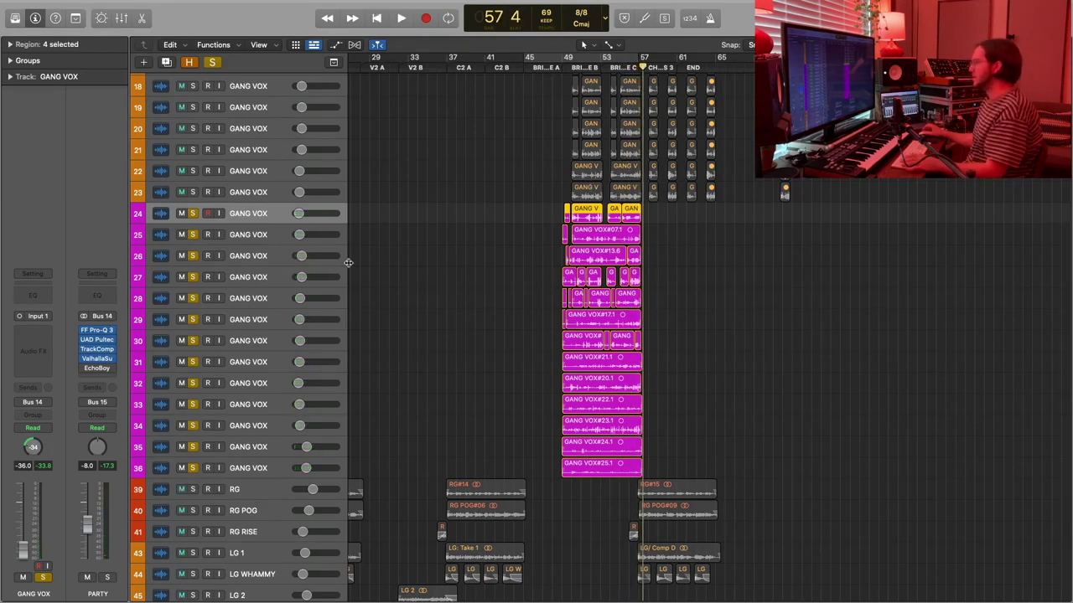
pyautogui.press('super+Up')
pyautogui.scroll(3, 349, 263)
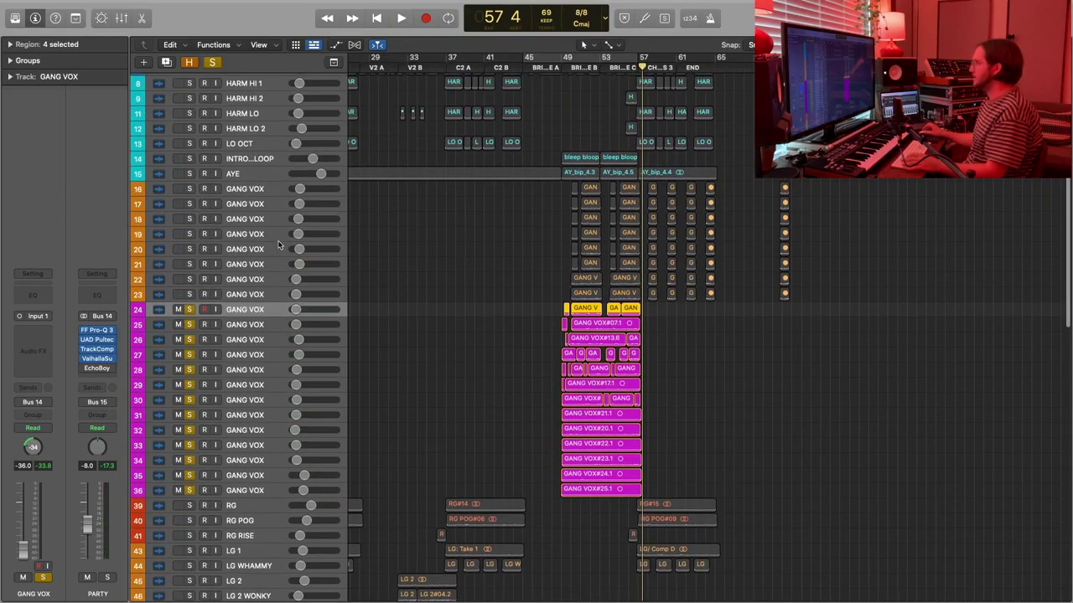
# Solo GANG VOX tracks 16–23 and play all gang stacks from bar 49 to bar 57.
pyautogui.moveTo(190, 191); pyautogui.dragTo(191, 291)
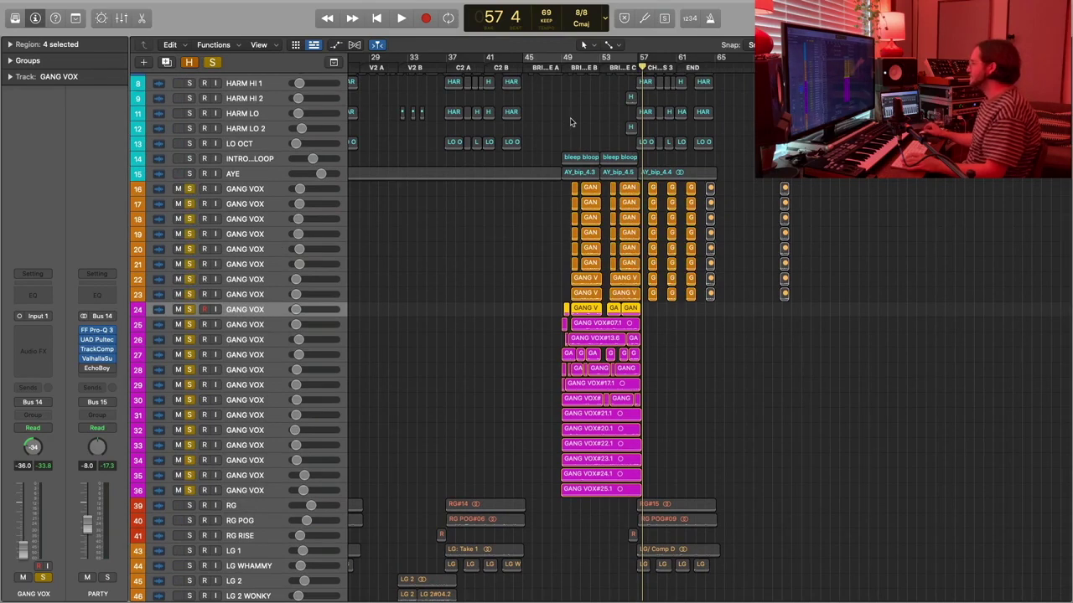
pyautogui.click(560, 70)
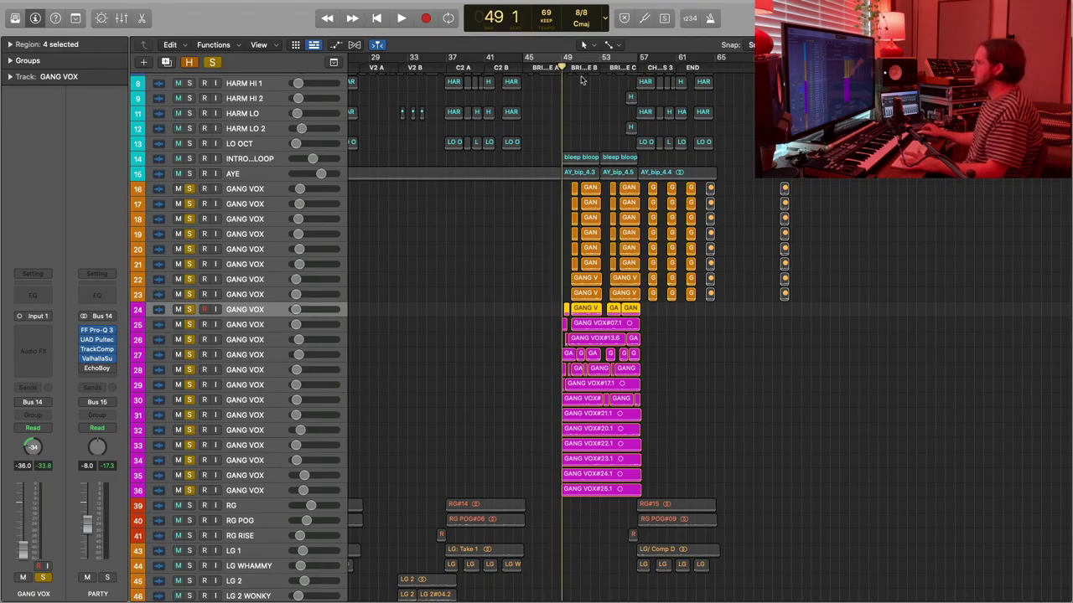
pyautogui.click(578, 68)
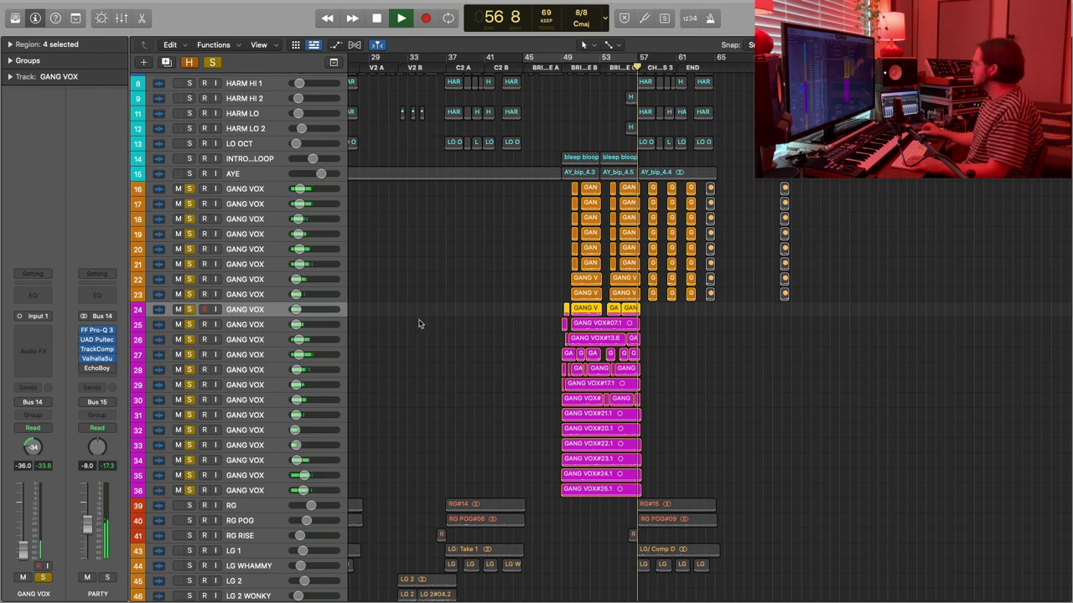
pyautogui.press('space')
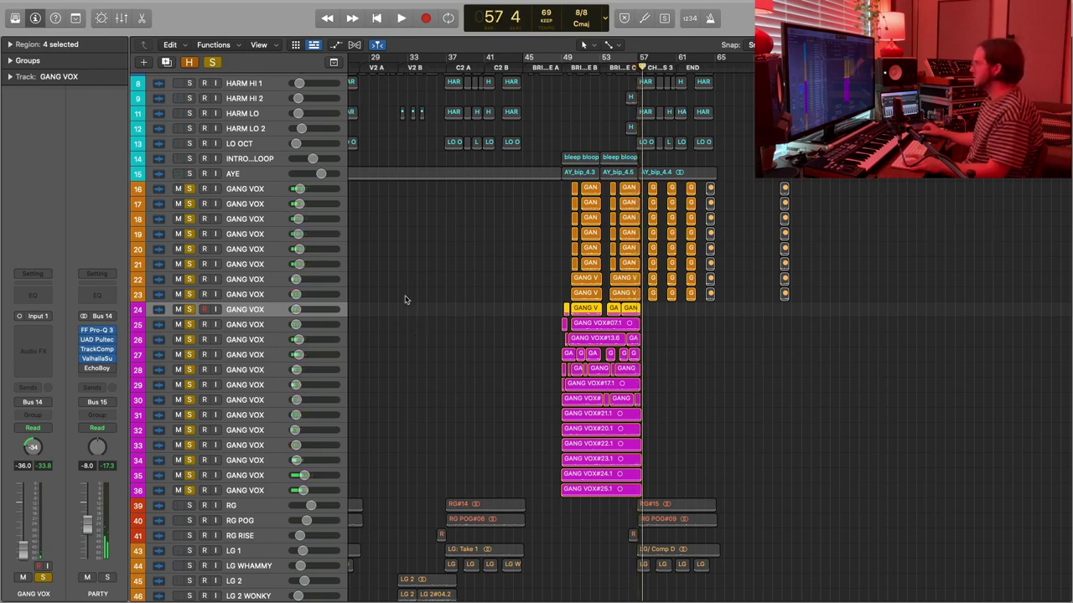
pyautogui.scroll(5, 405, 300)
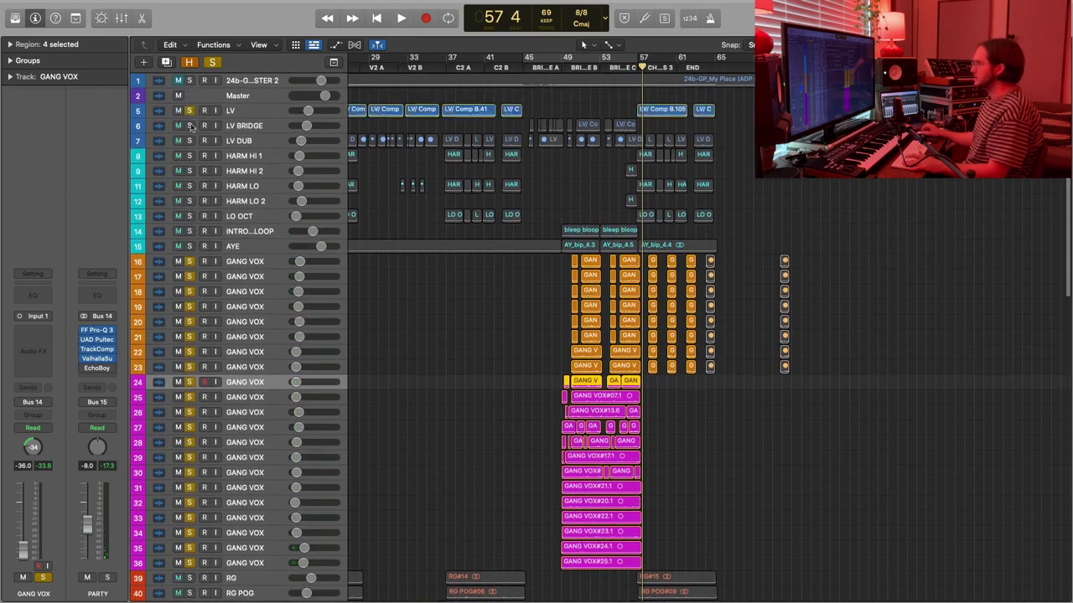
# Solo the LV lead vocal tracks, play them with the gang stacks from bar 49, then shrink track heights.
pyautogui.moveTo(191, 126); pyautogui.dragTo(191, 141)
pyautogui.moveTo(575, 71); pyautogui.dragTo(560, 68)
pyautogui.press('space')
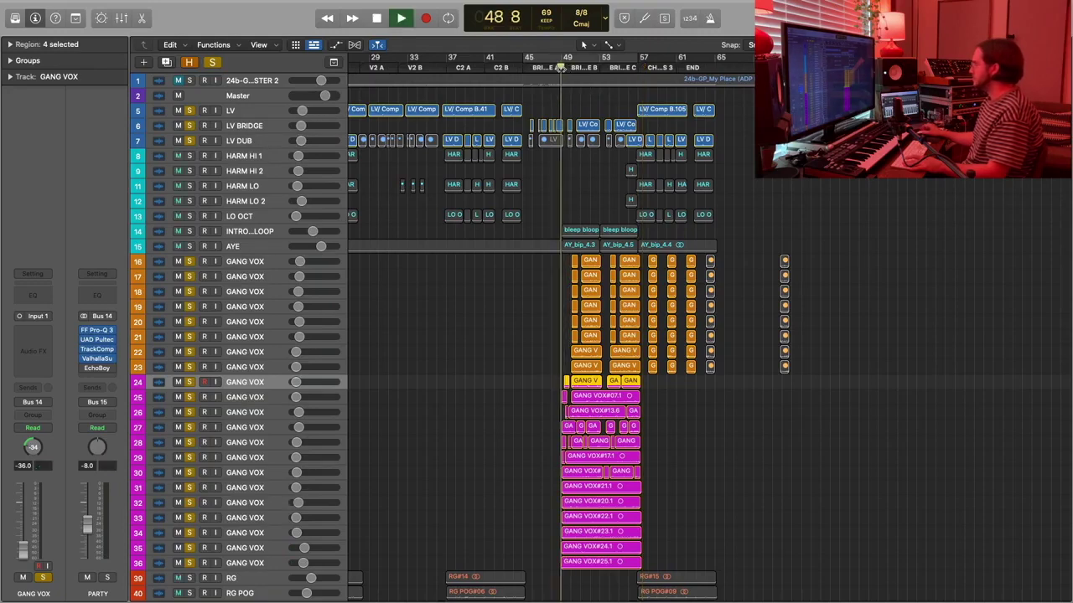
pyautogui.scroll(-2, 614, 243)
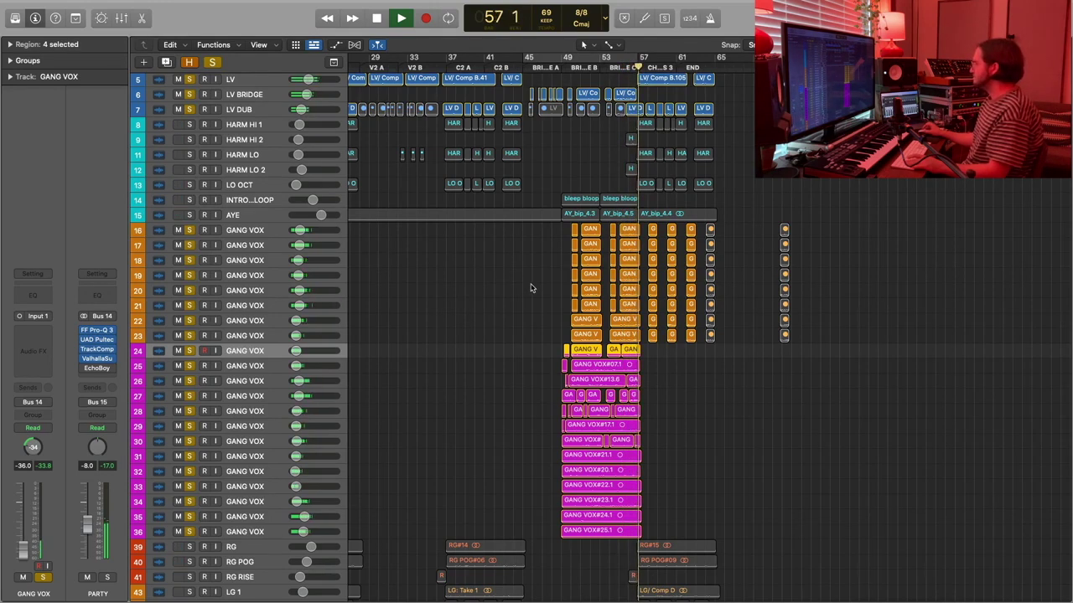
pyautogui.press('space')
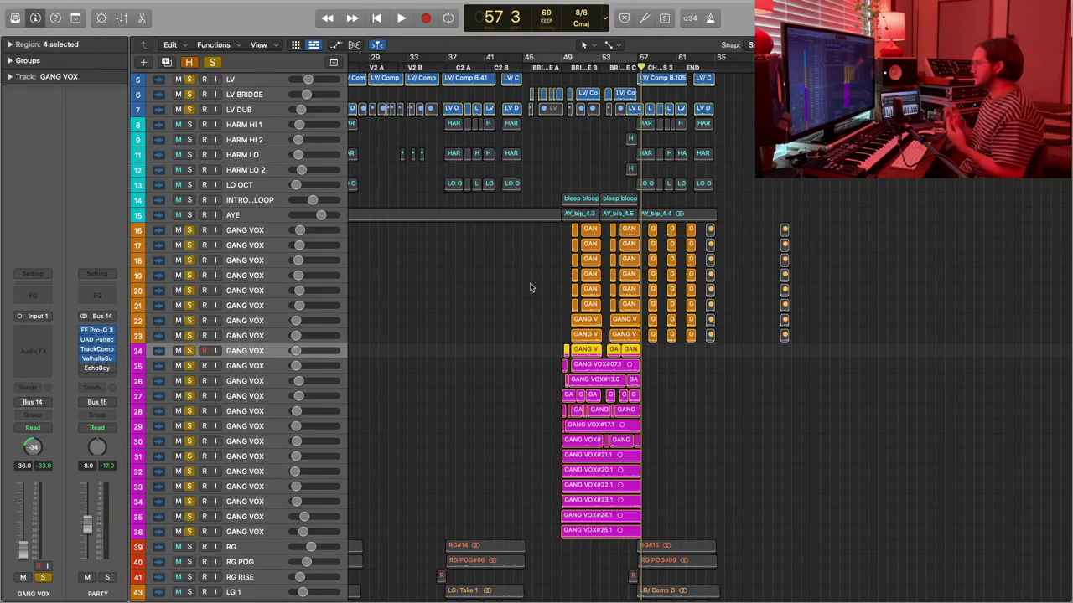
pyautogui.press('super+Up')
pyautogui.press('super+Up')
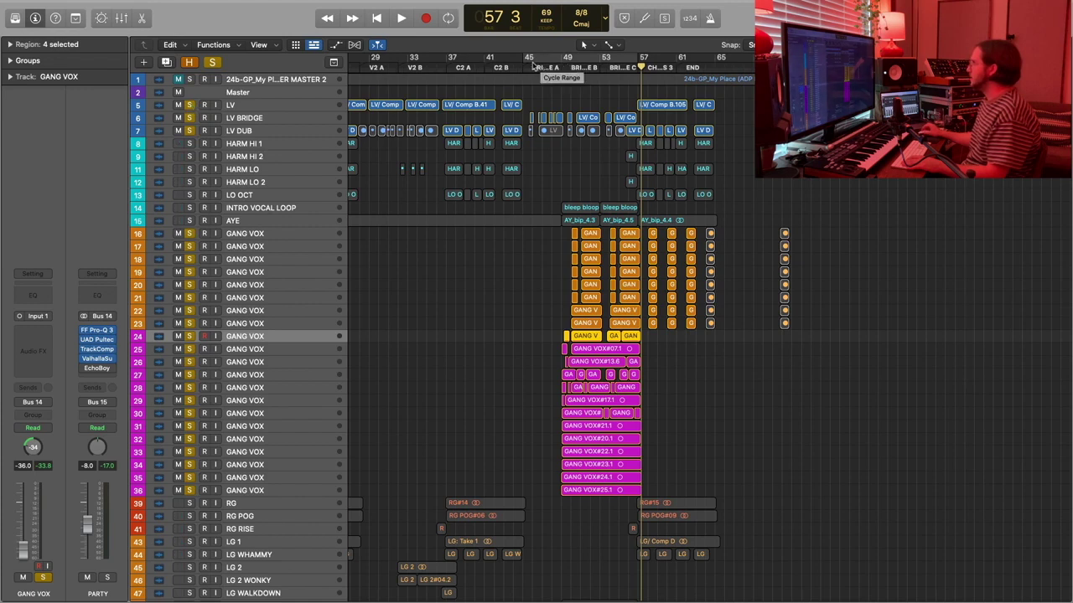
# Cycle bars 49–57, start looped playback, and solo the INTRO VOCAL LOOP and AYE tracks.
pyautogui.moveTo(566, 61); pyautogui.dragTo(637, 78)
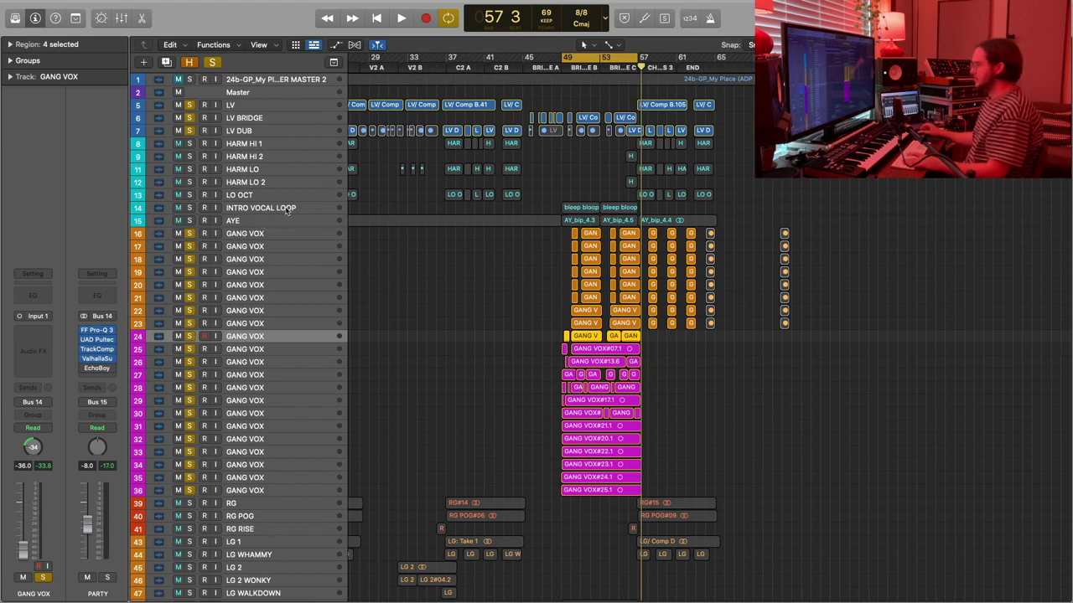
pyautogui.click(178, 196)
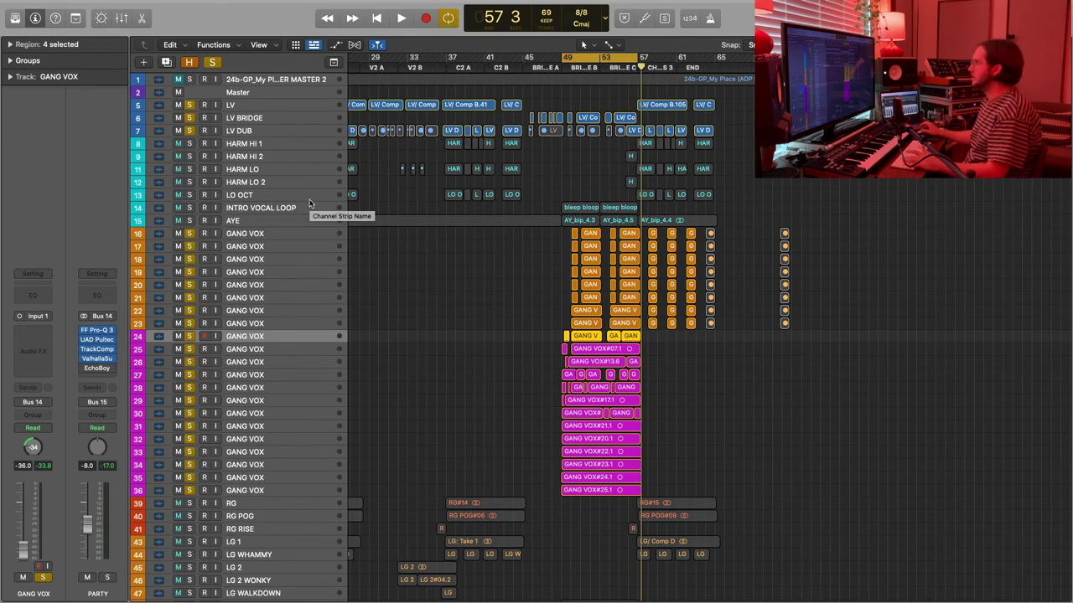
pyautogui.press('space')
pyautogui.moveTo(190, 208); pyautogui.dragTo(190, 220)
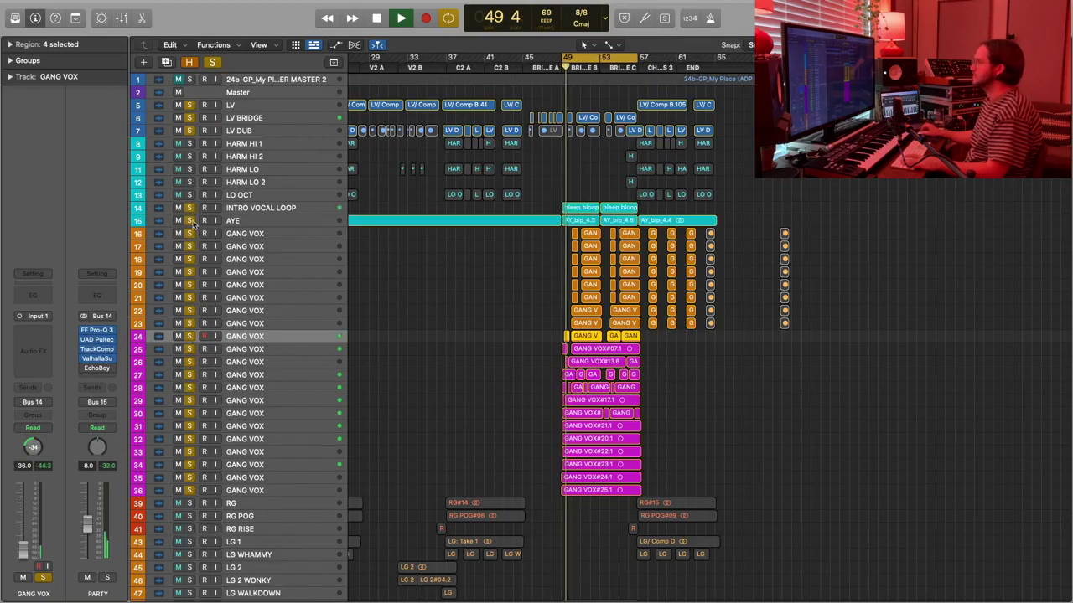
# Solo the guitar tracks GTR BRIDGE LAYER through GTR RVRS and the piano tracks below.
pyautogui.scroll(-10, 276, 260)
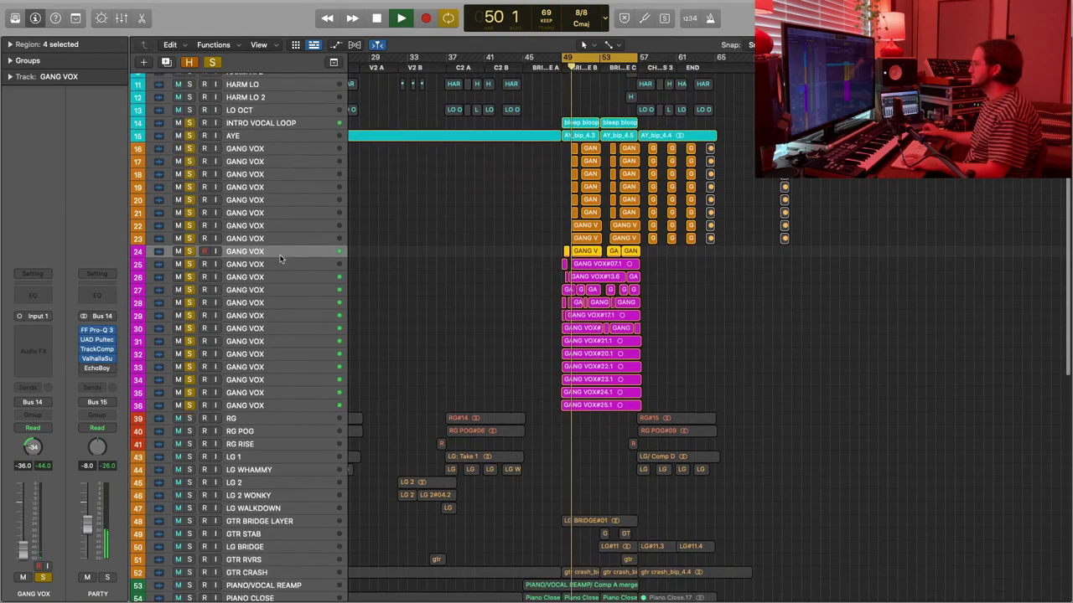
pyautogui.moveTo(191, 387); pyautogui.dragTo(191, 439)
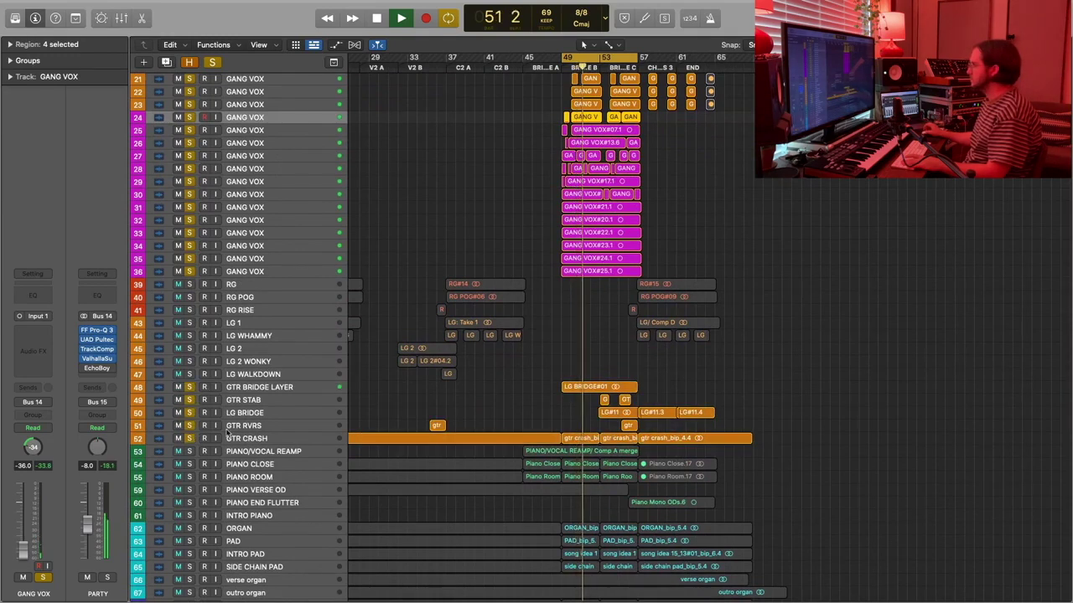
pyautogui.scroll(-2, 232, 429)
pyautogui.scroll(-2, 233, 430)
pyautogui.moveTo(191, 408); pyautogui.dragTo(190, 448)
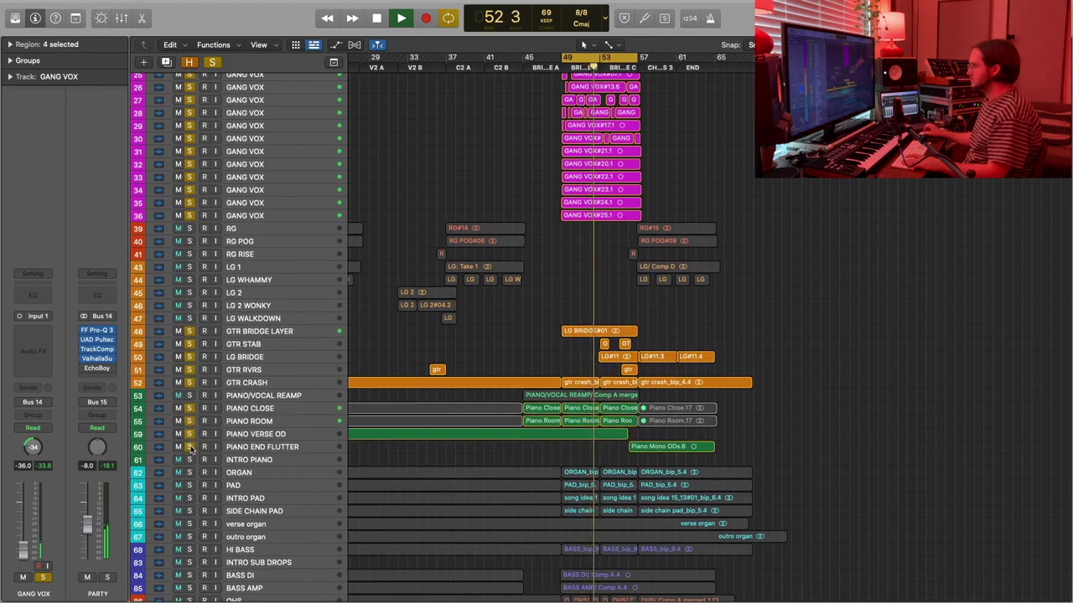
pyautogui.scroll(-3, 236, 441)
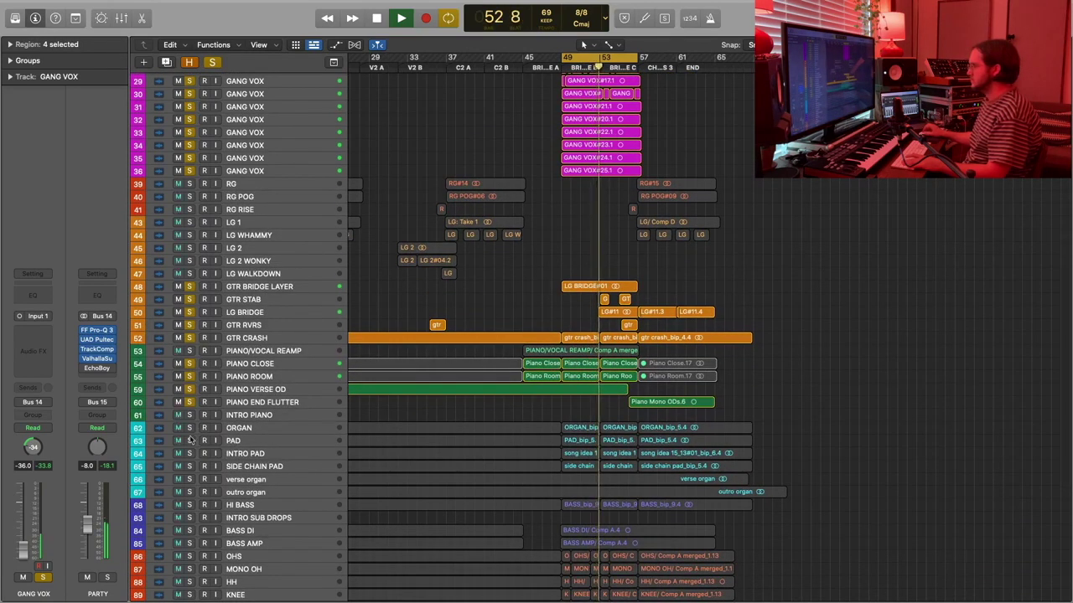
pyautogui.moveTo(190, 427); pyautogui.dragTo(190, 492)
# Solo the organ tracks, BASS AMP and the drum tracks from OHS downward.
pyautogui.scroll(-1, 213, 483)
pyautogui.scroll(-3, 213, 484)
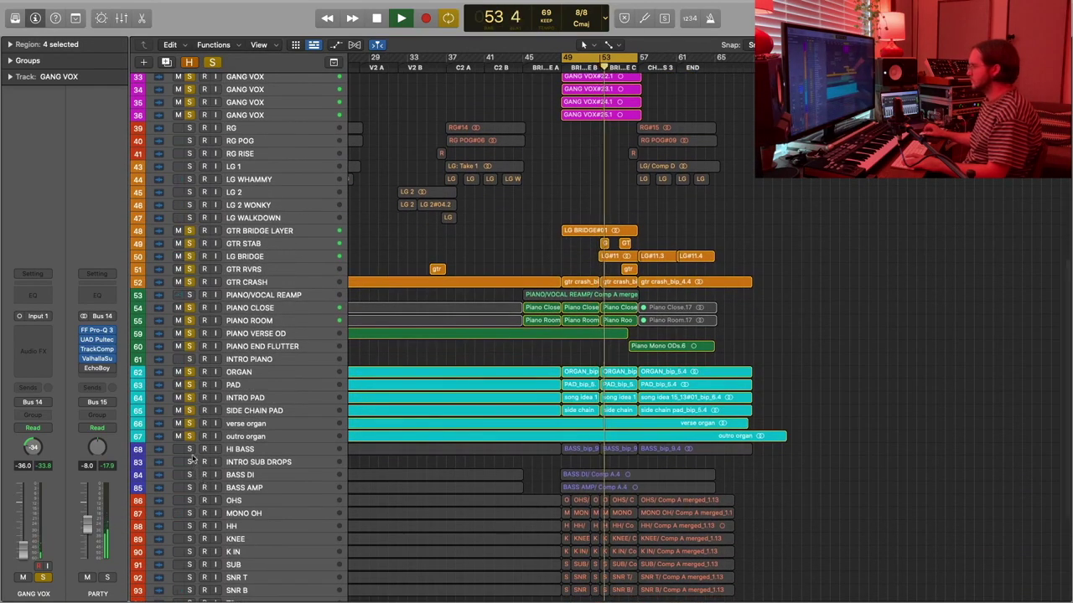
pyautogui.moveTo(190, 449); pyautogui.dragTo(190, 475)
pyautogui.click(190, 486)
pyautogui.scroll(-3, 191, 485)
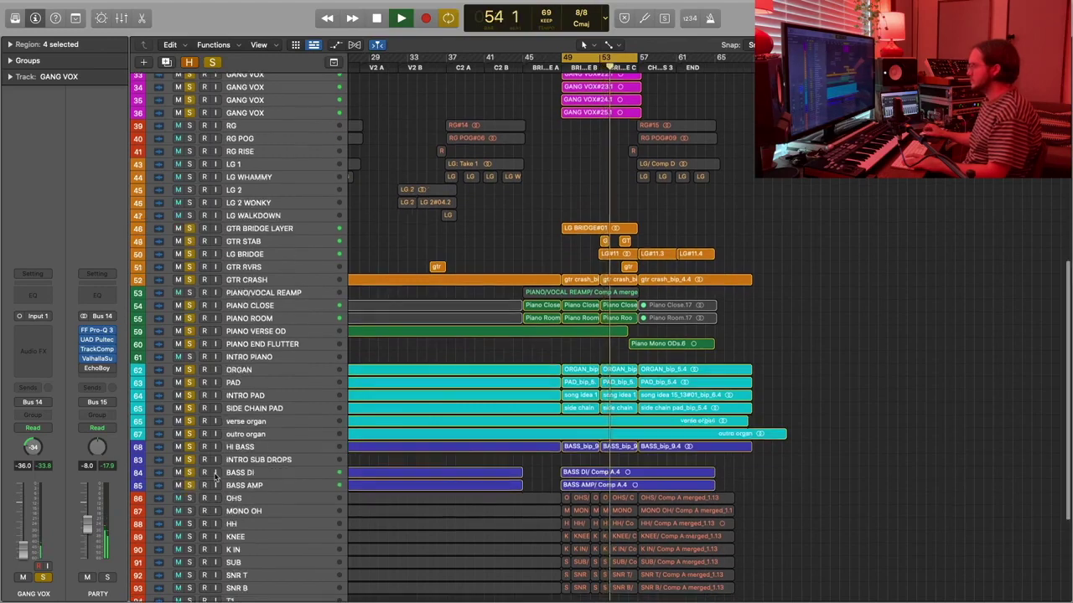
pyautogui.moveTo(190, 451); pyautogui.dragTo(190, 586)
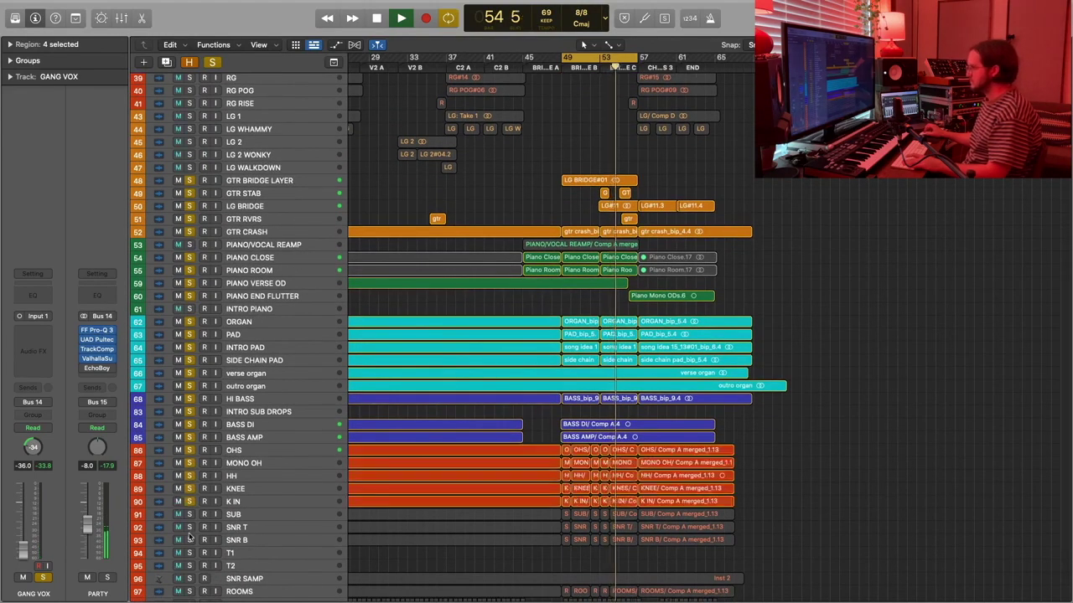